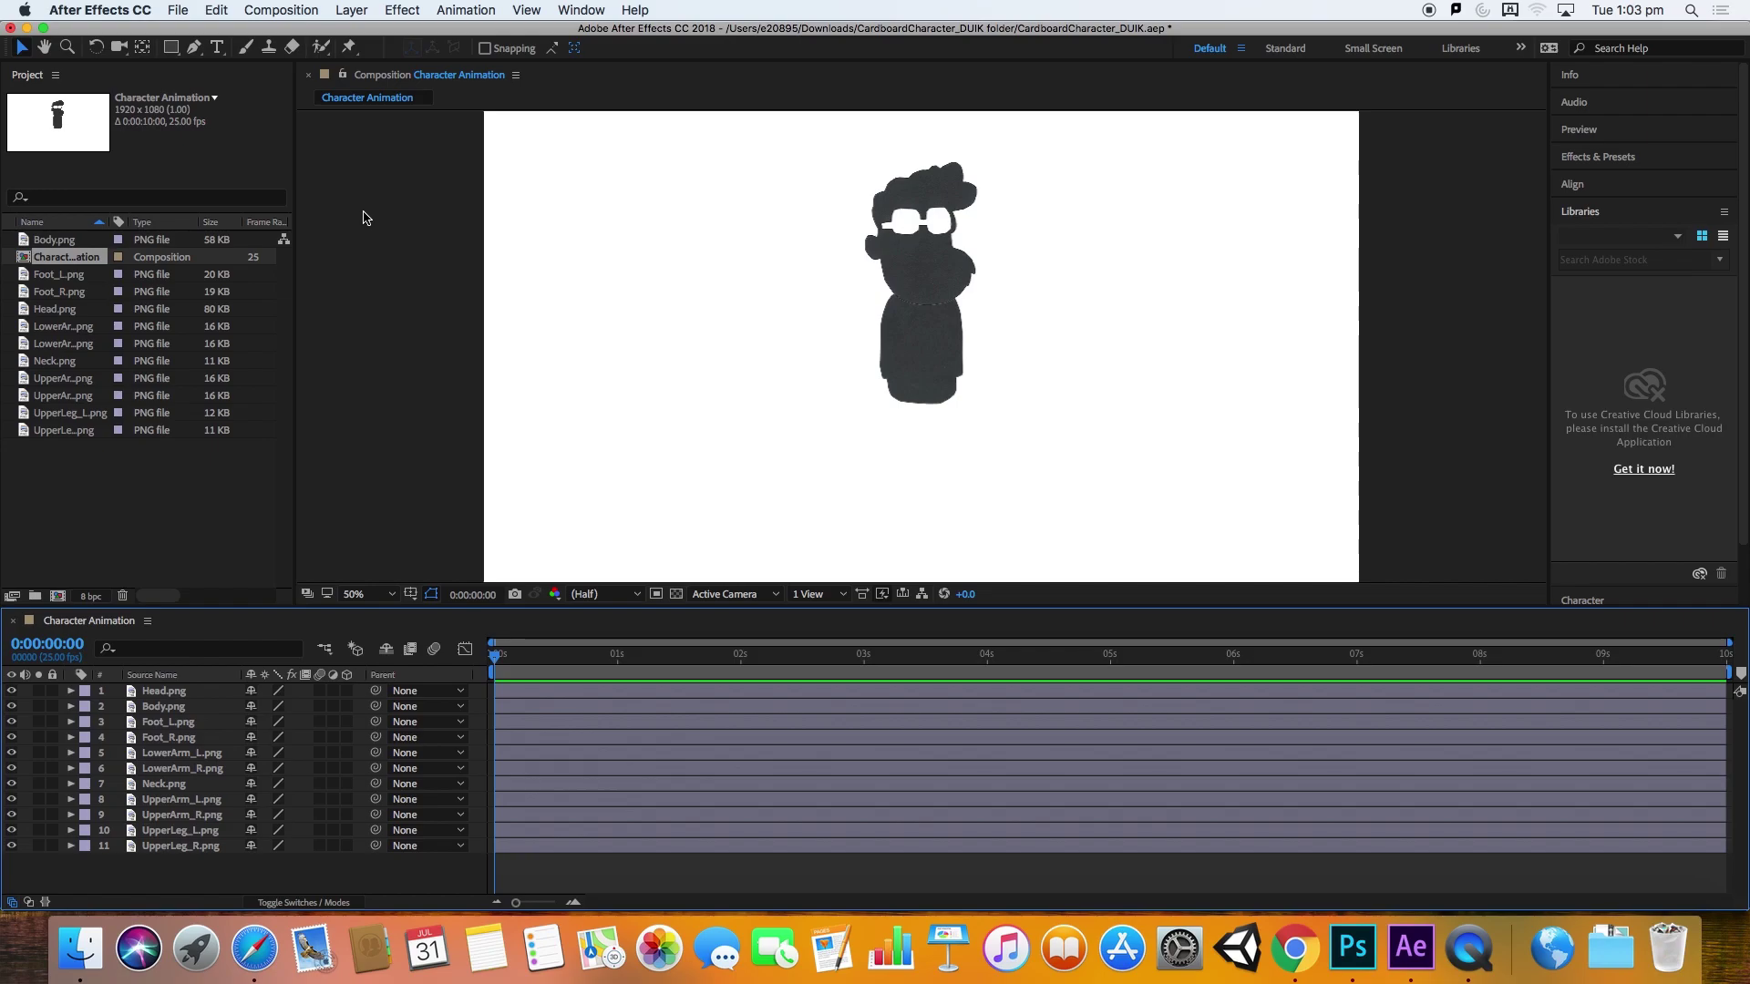
# Step: Hide the Body.png layer to expose the limb pieces stacked behind it
pyautogui.click(538, 656)
pyautogui.click(495, 658)
pyautogui.click(206, 690)
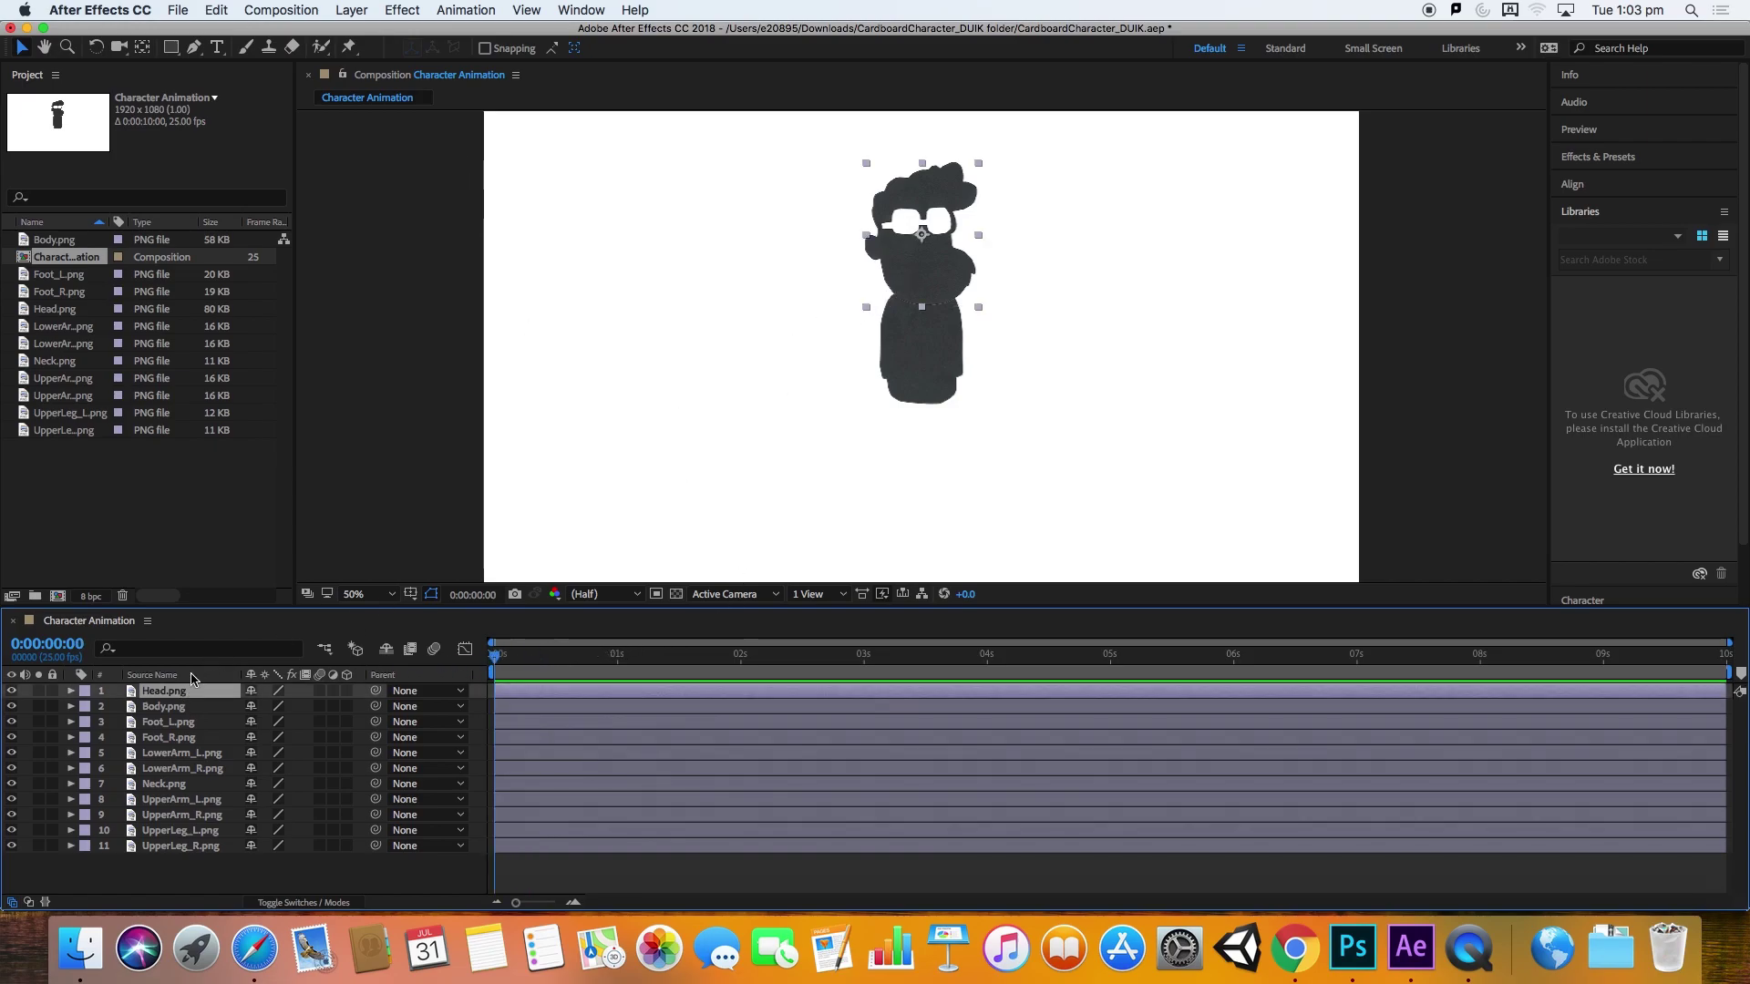
pyautogui.click(164, 707)
pyautogui.click(11, 706)
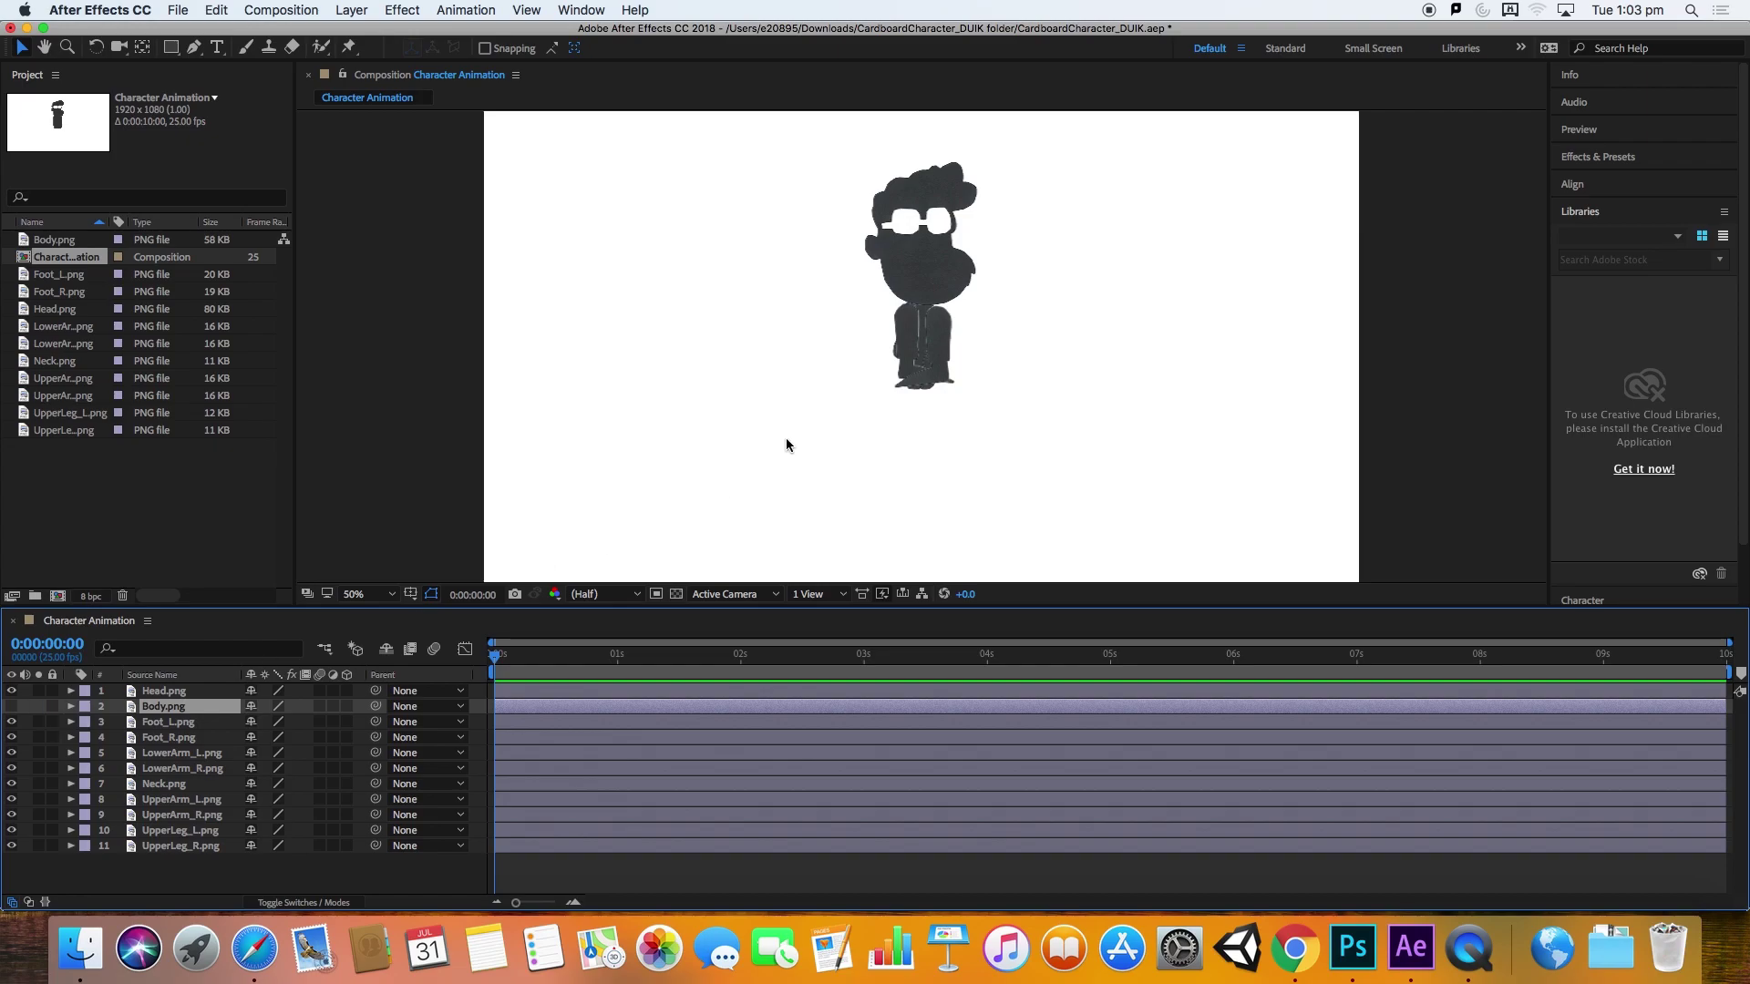
# Step: Spread the head, neck, arms, legs and body apart into a standing figure and show the Body.png layer again
pyautogui.moveTo(920, 343); pyautogui.dragTo(840, 440)
pyautogui.moveTo(902, 352); pyautogui.dragTo(964, 444)
pyautogui.moveTo(920, 345); pyautogui.dragTo(1023, 277)
pyautogui.moveTo(905, 241); pyautogui.dragTo(909, 196)
pyautogui.moveTo(920, 345); pyautogui.dragTo(971, 303)
pyautogui.click(12, 706)
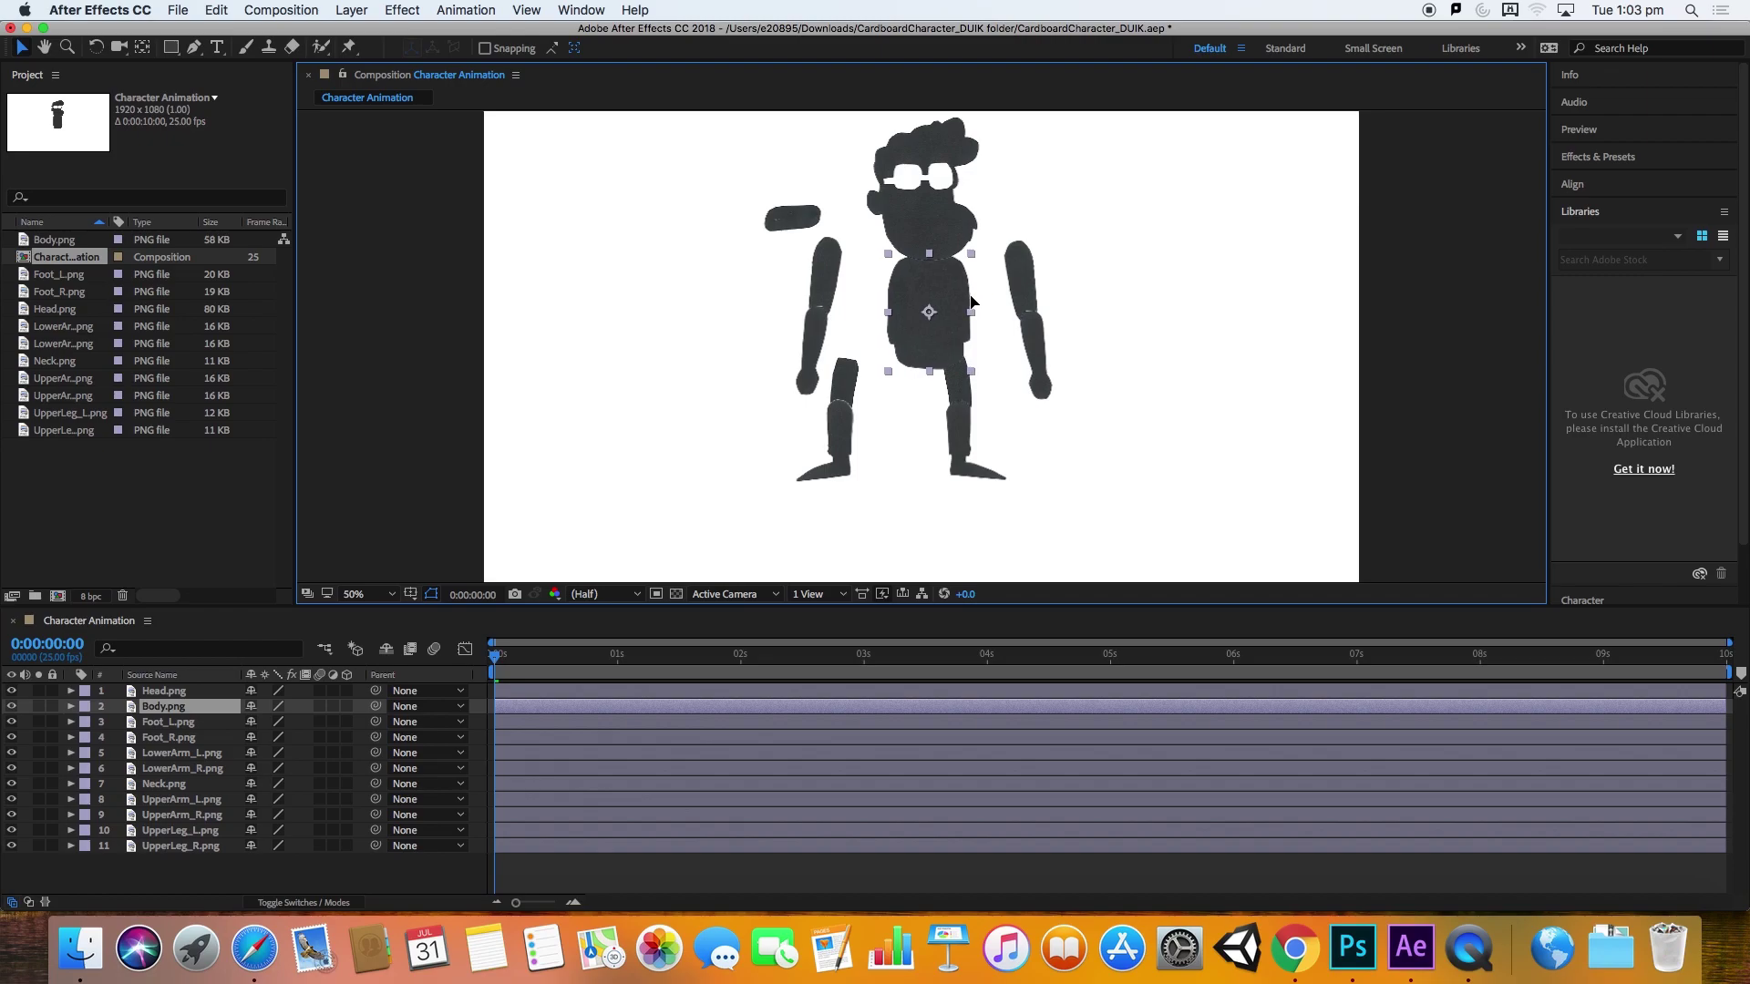
# Step: Hide the Neck.png layer and move it to the end of the layer order, below UpperLeg_R.png
pyautogui.click(795, 219)
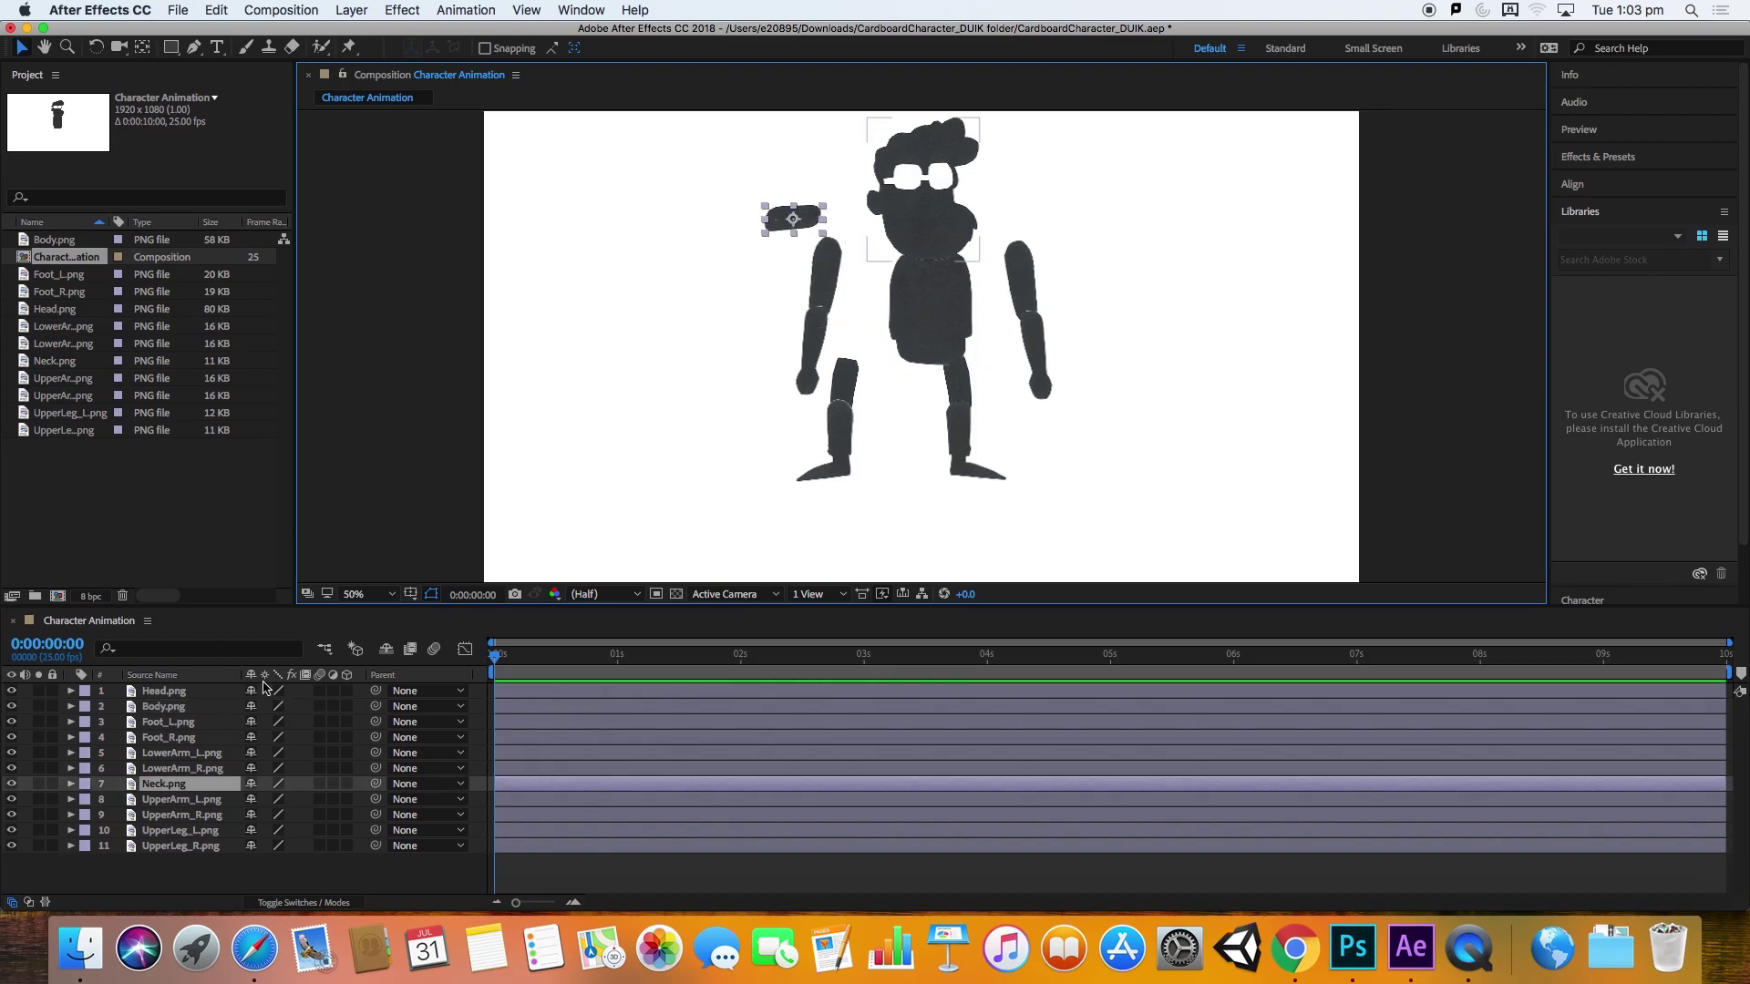
pyautogui.click(11, 783)
pyautogui.moveTo(150, 784); pyautogui.dragTo(156, 853)
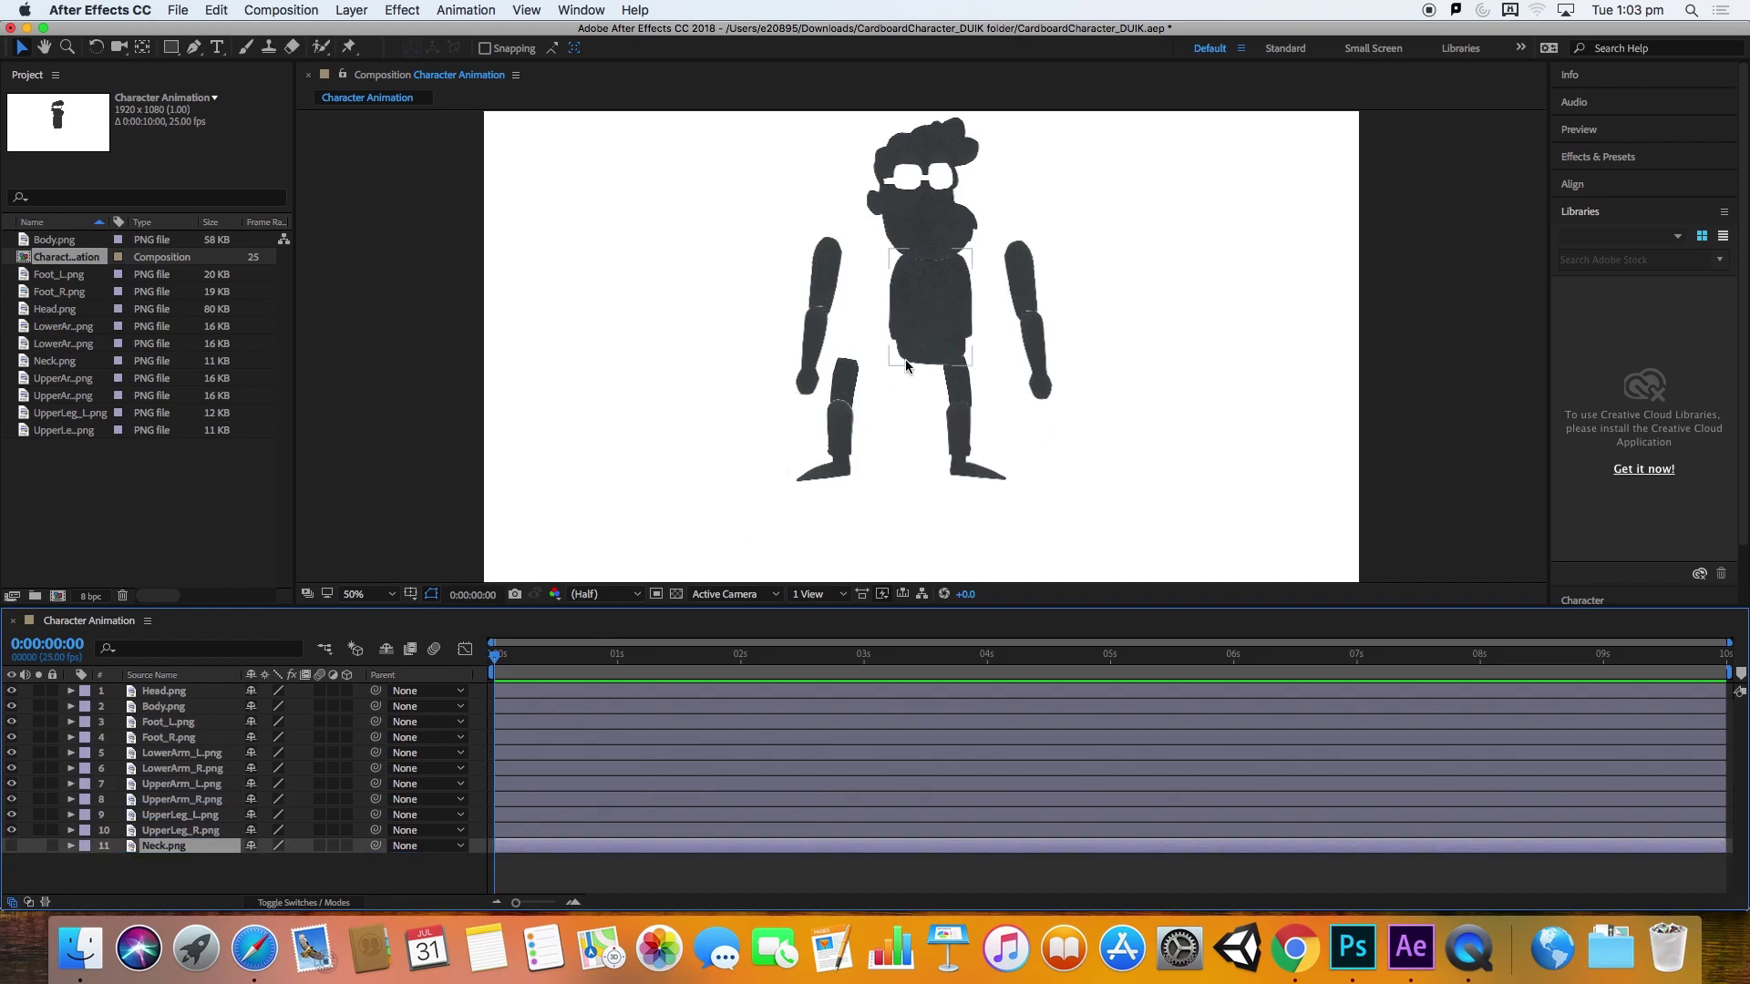
# Step: Move the left leg and foot under the body and bring the right arm closer to the torso
pyautogui.click(845, 383)
pyautogui.keyDown('shift'); pyautogui.click(834, 460); pyautogui.keyUp('shift')
pyautogui.moveTo(845, 438); pyautogui.dragTo(909, 434)
pyautogui.click(1004, 435)
pyautogui.moveTo(1118, 414); pyautogui.dragTo(1006, 266)
pyautogui.click(1107, 248)
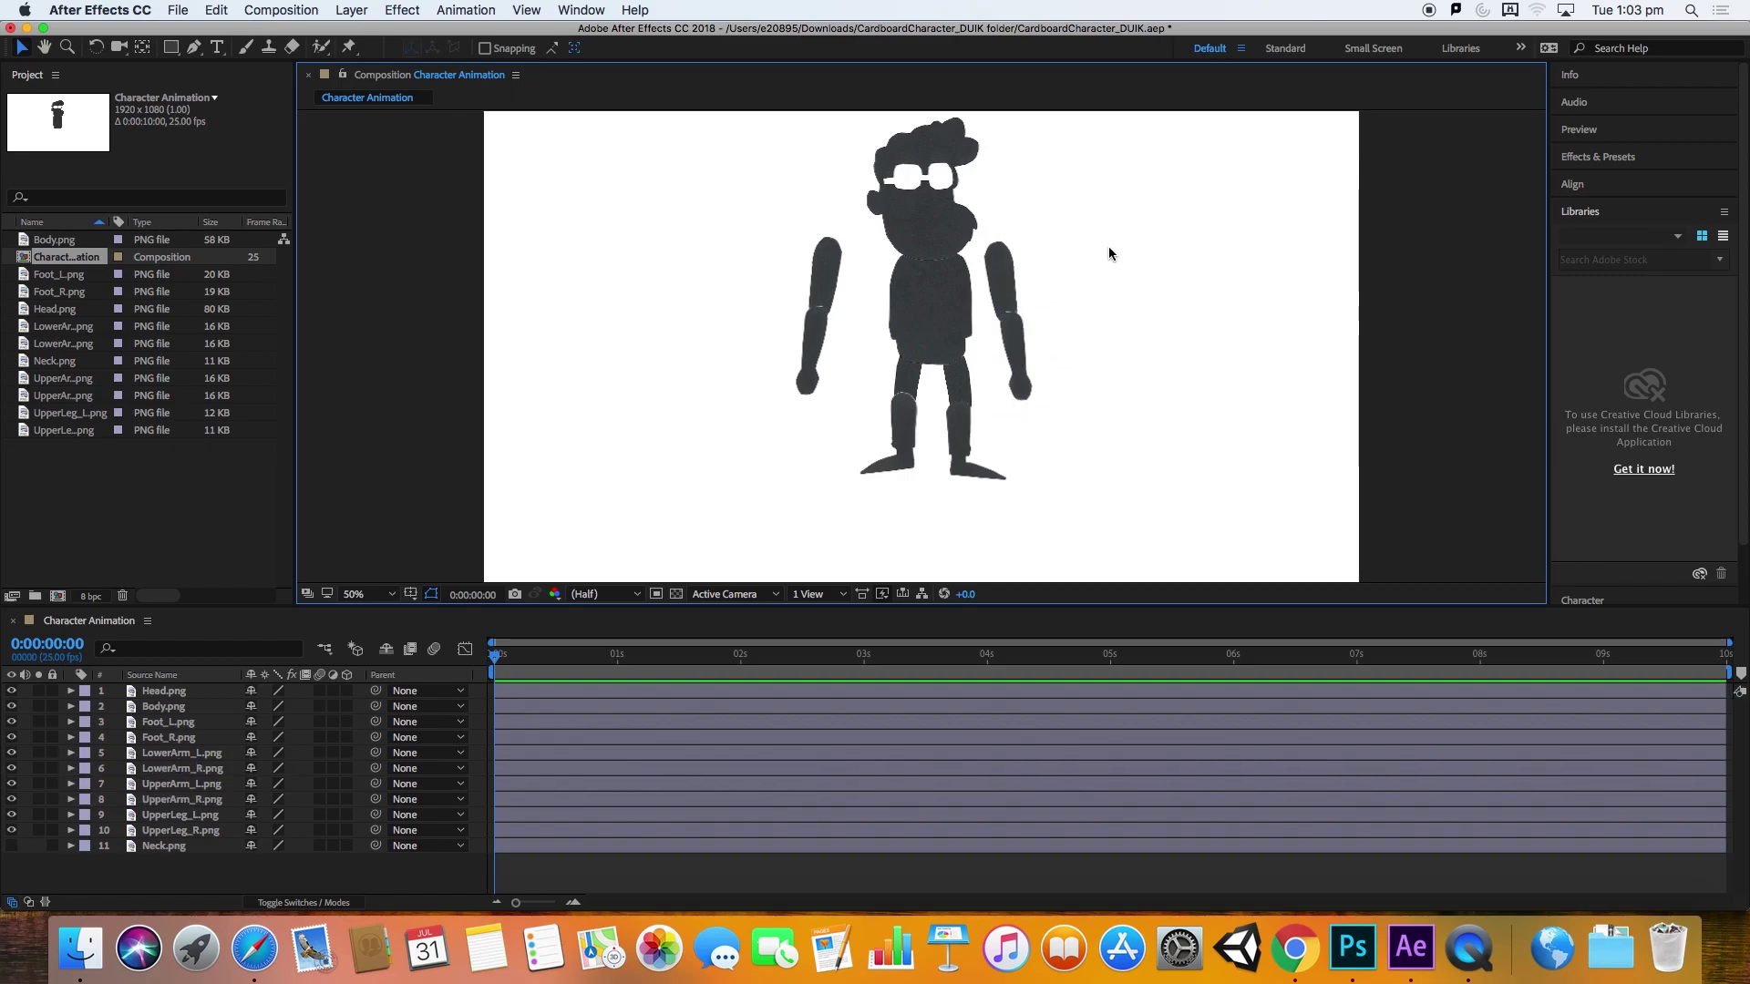
# Step: Check the composition's preset, frame rate and duration in the Composition Settings
pyautogui.scroll(1, 1122, 248)
pyautogui.scroll(-1, 1124, 253)
pyautogui.click(317, 9)
pyautogui.click(322, 56)
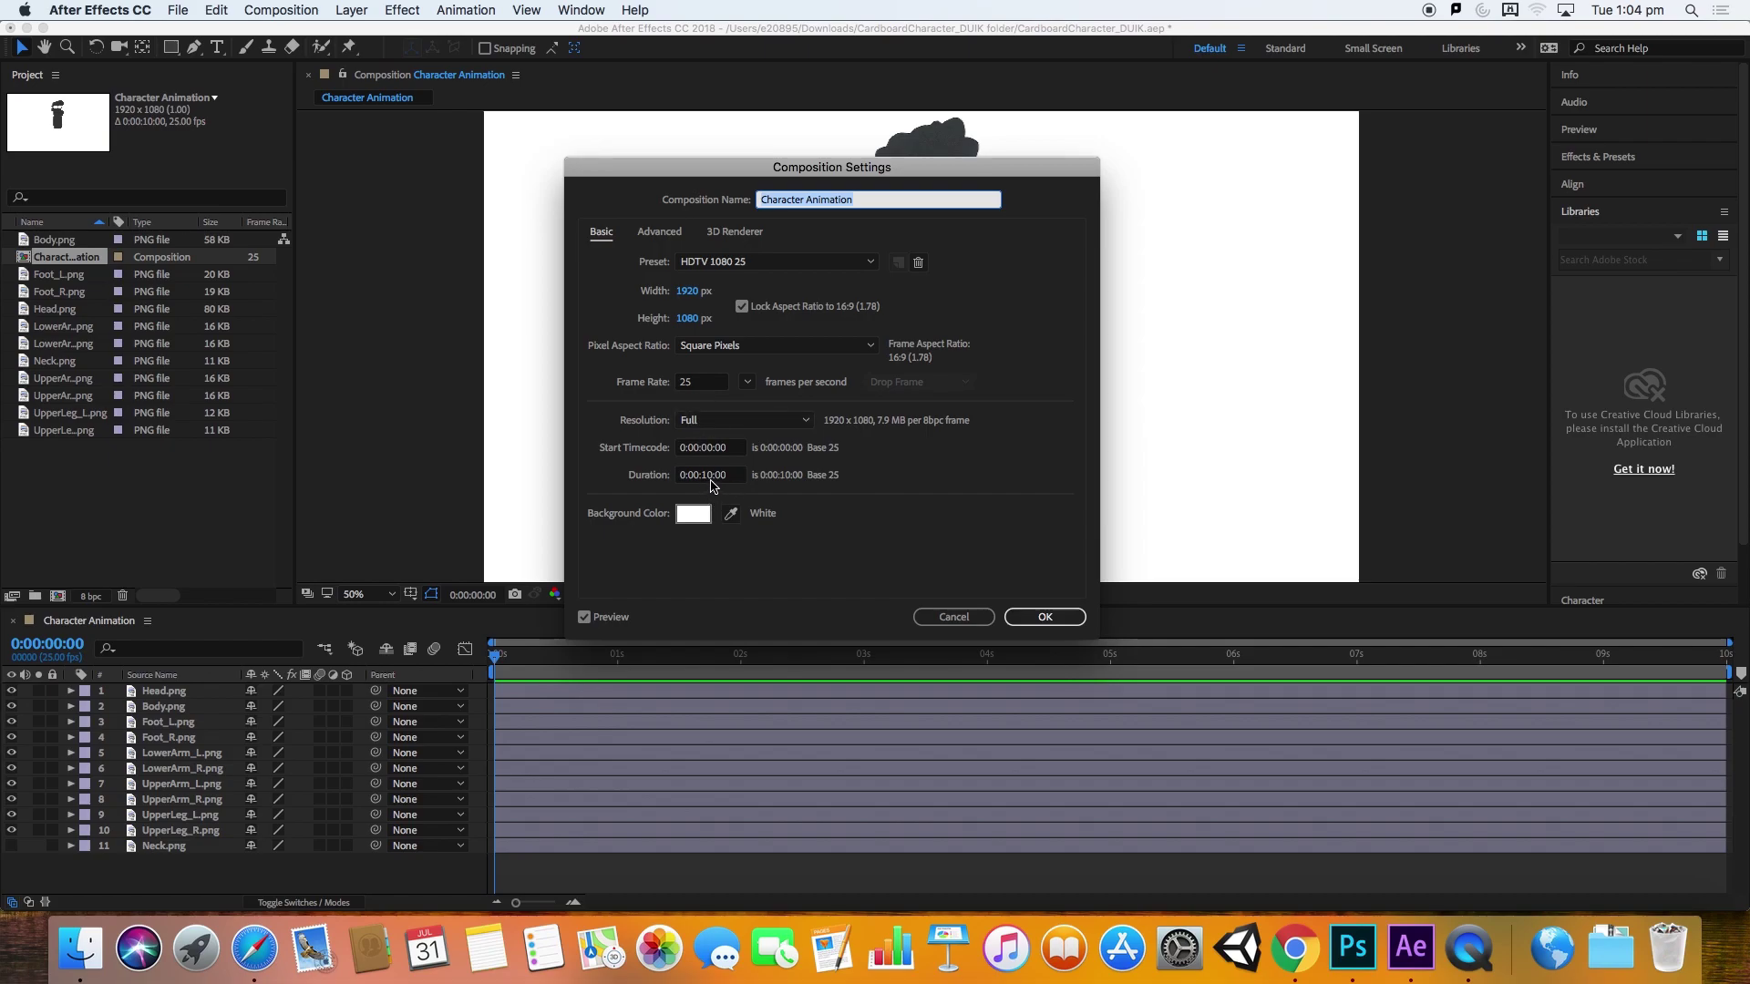
pyautogui.click(1039, 616)
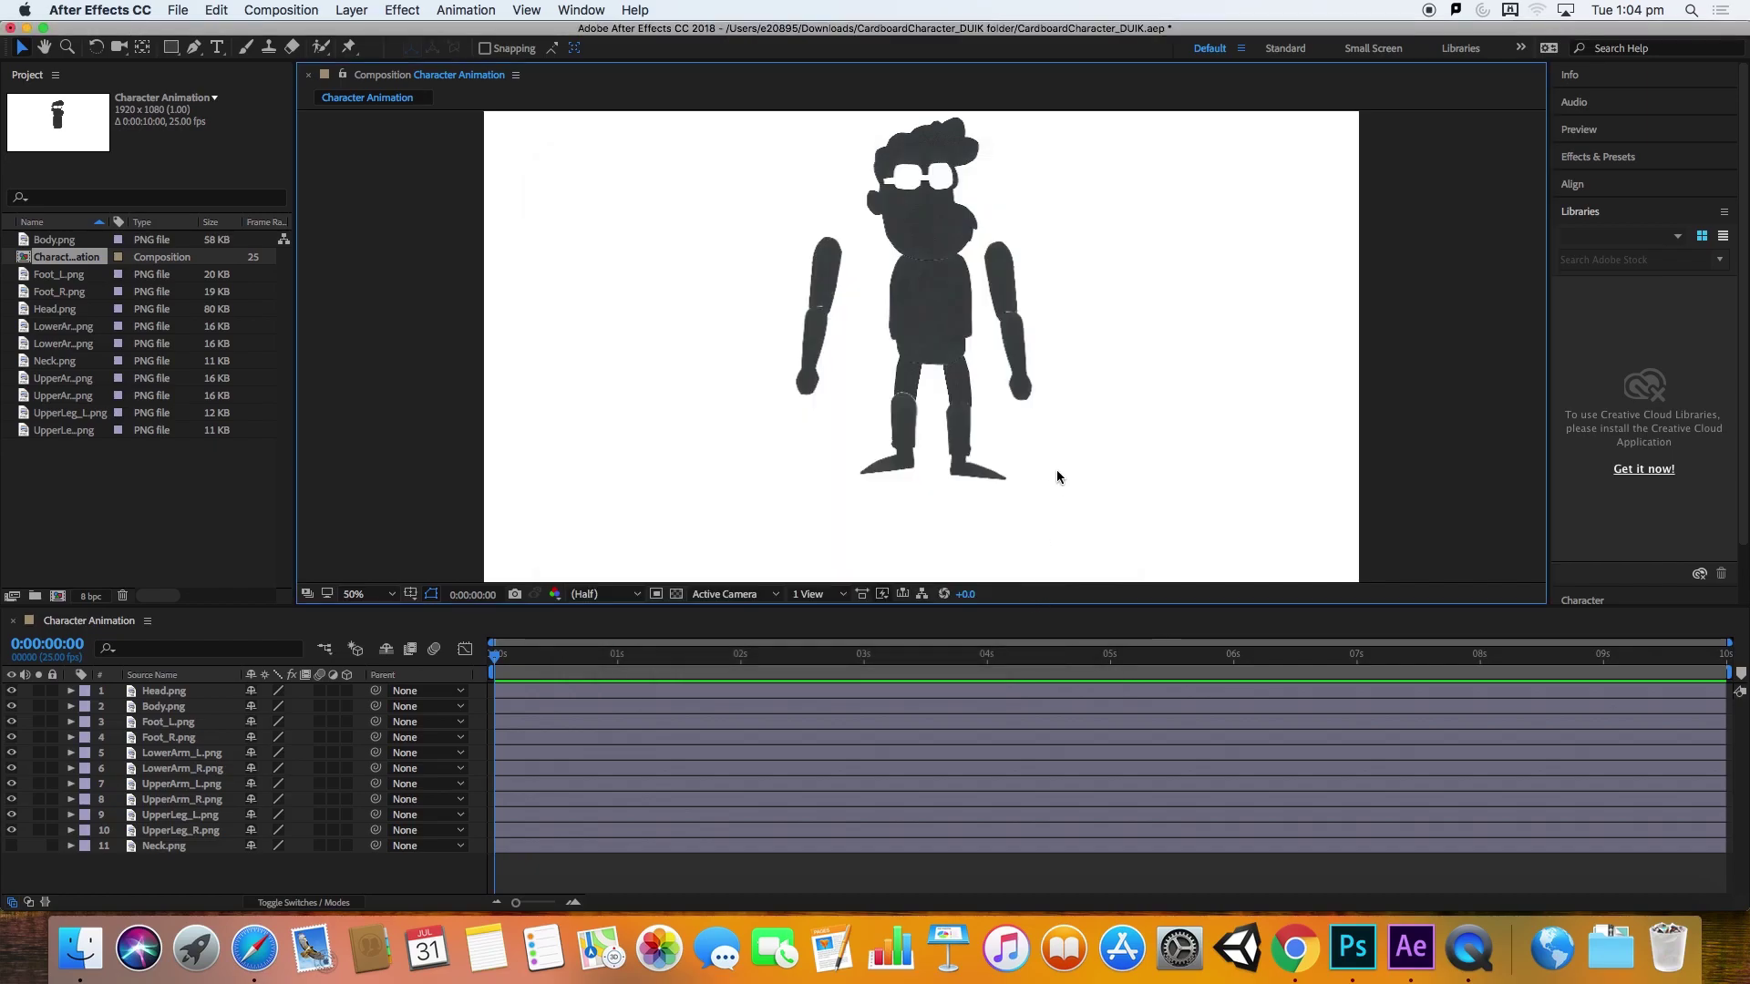
# Step: Move the whole character down and slightly left in the frame, and nudge the head right over the body
pyautogui.moveTo(1135, 494); pyautogui.dragTo(751, 205)
pyautogui.moveTo(897, 218); pyautogui.dragTo(865, 246)
pyautogui.click(1124, 236)
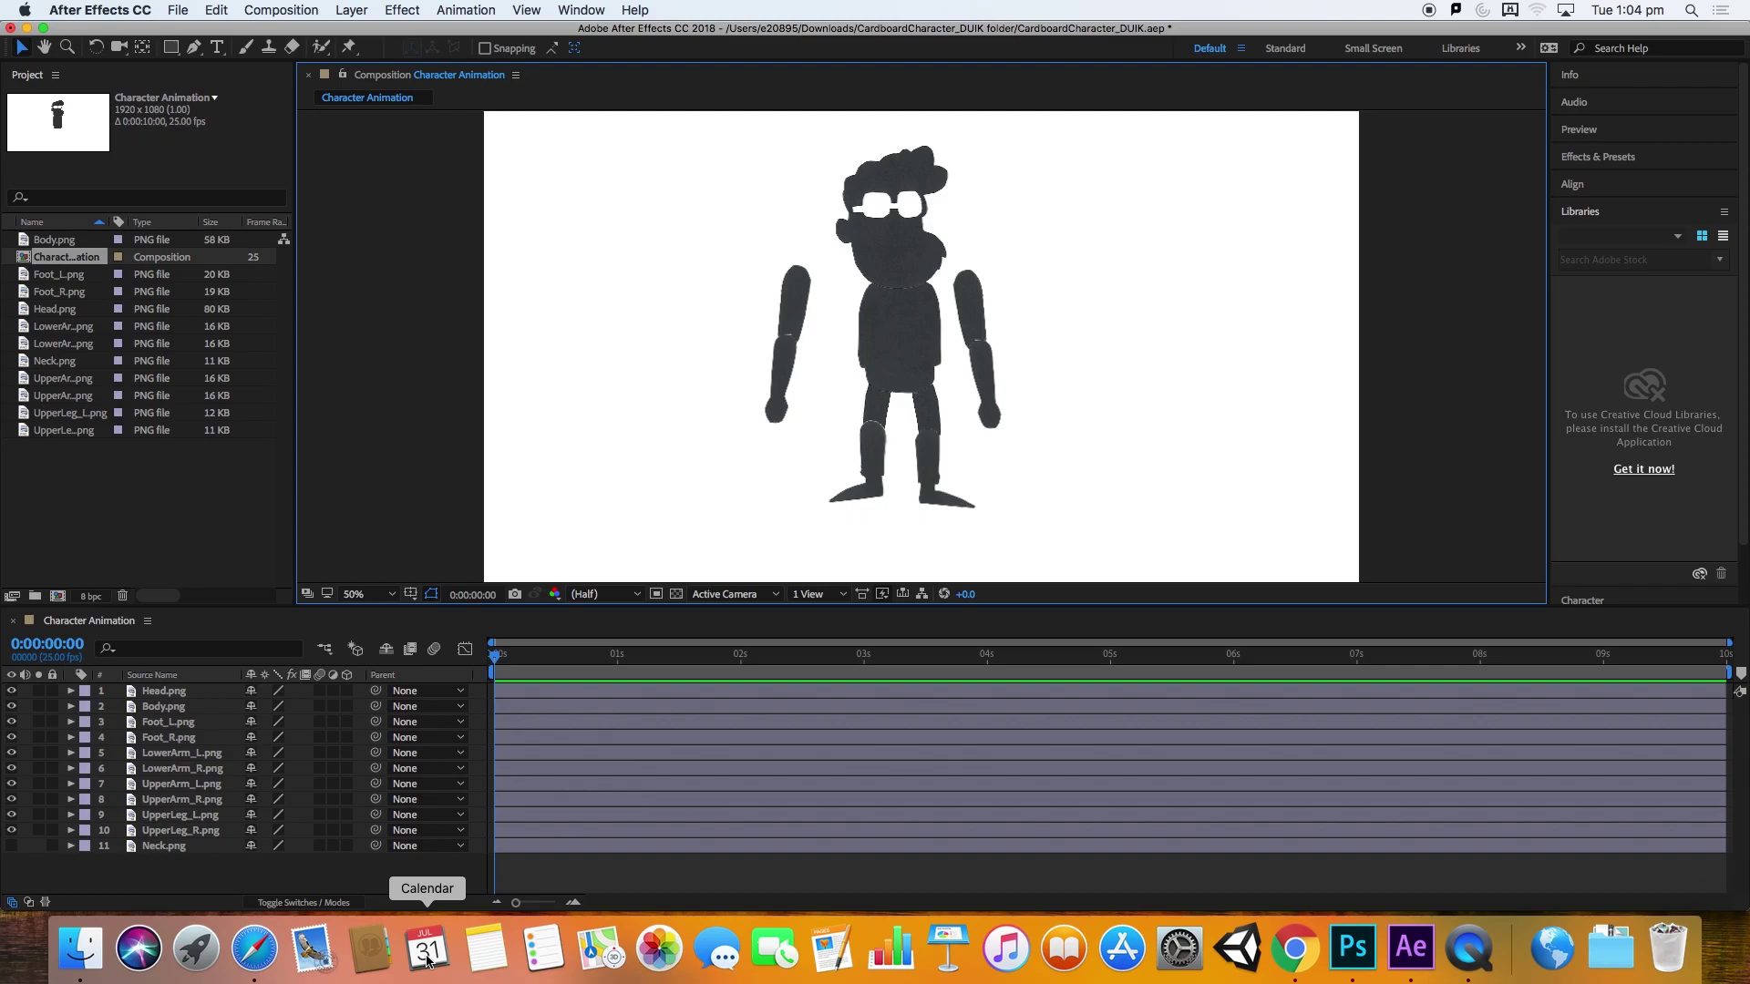
pyautogui.moveTo(892, 236); pyautogui.dragTo(898, 239)
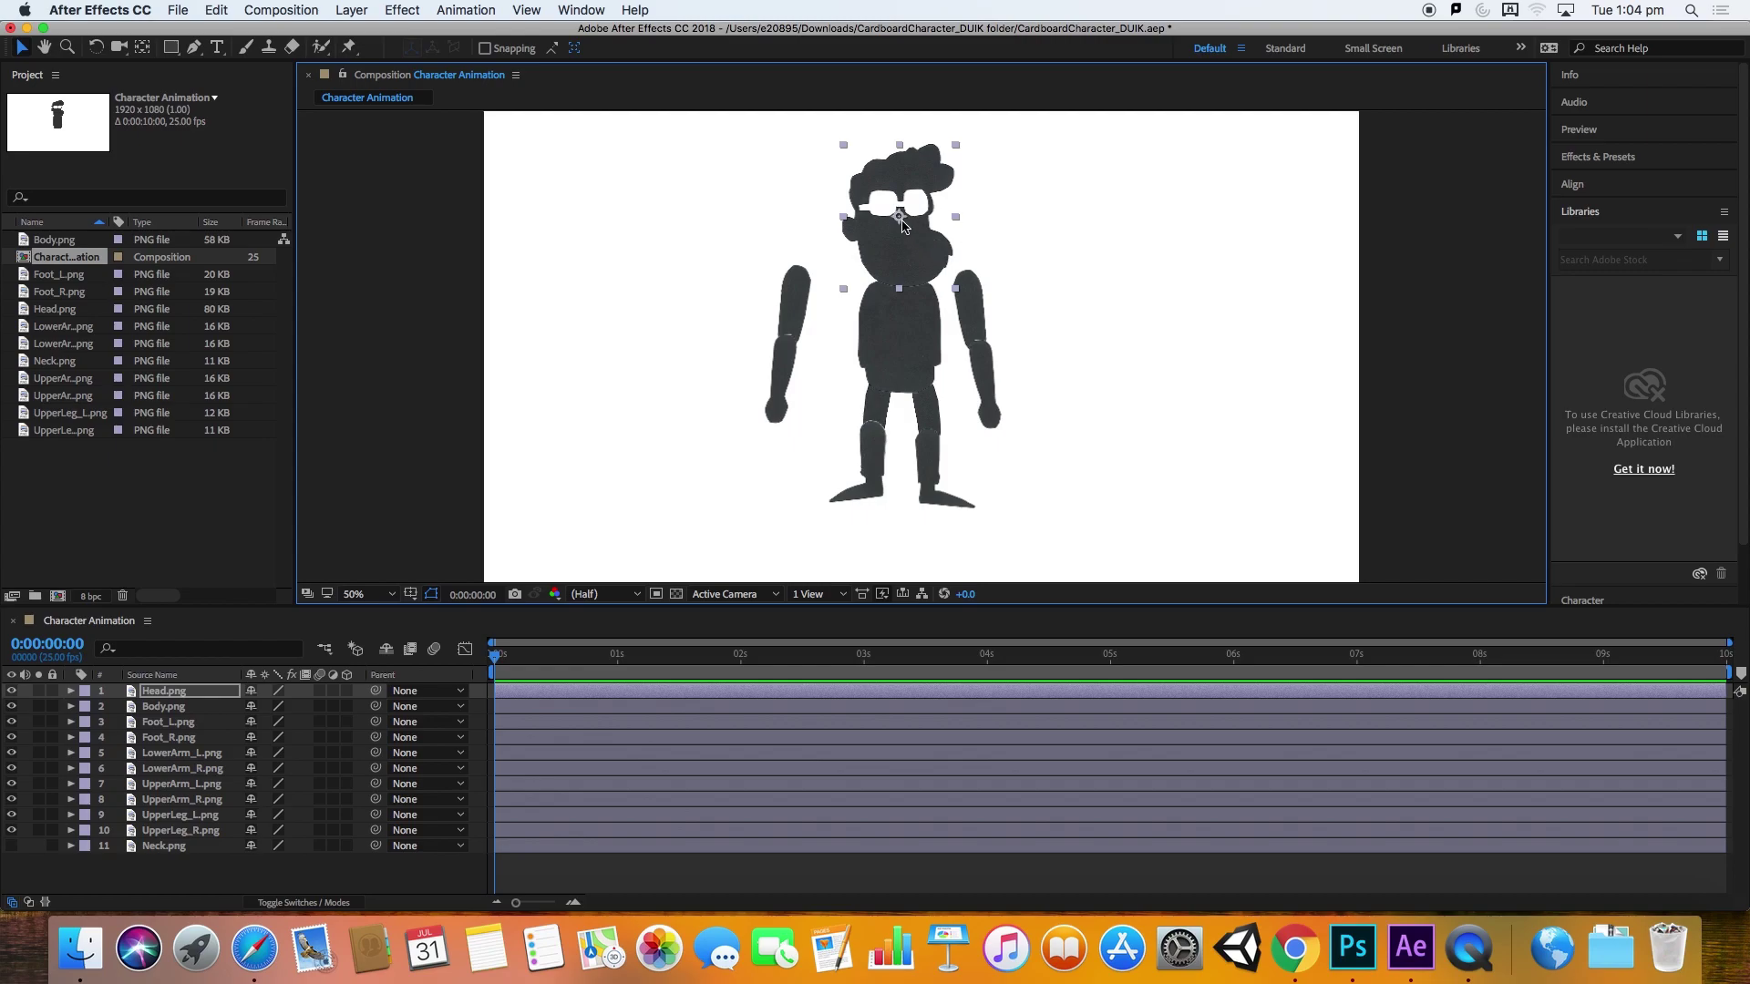
# Step: Examine the default anchor points of the body and the left upper arm, viewing the arm at 100% zoom
pyautogui.click(914, 316)
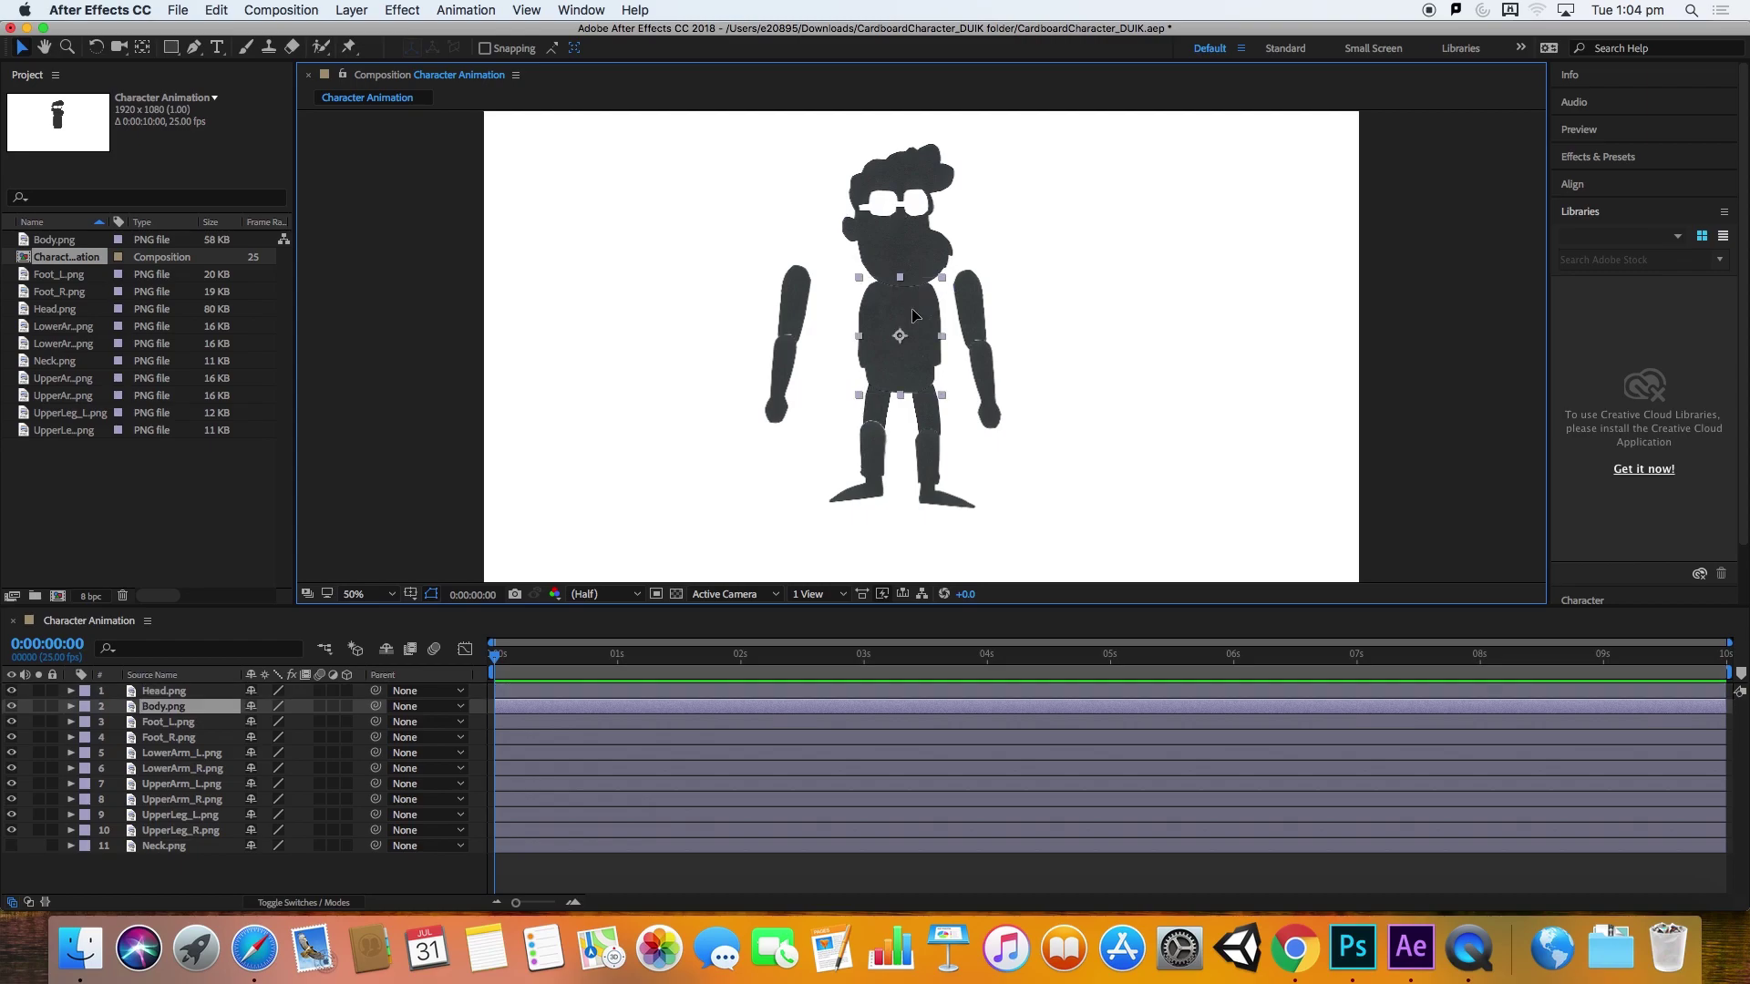
pyautogui.click(794, 302)
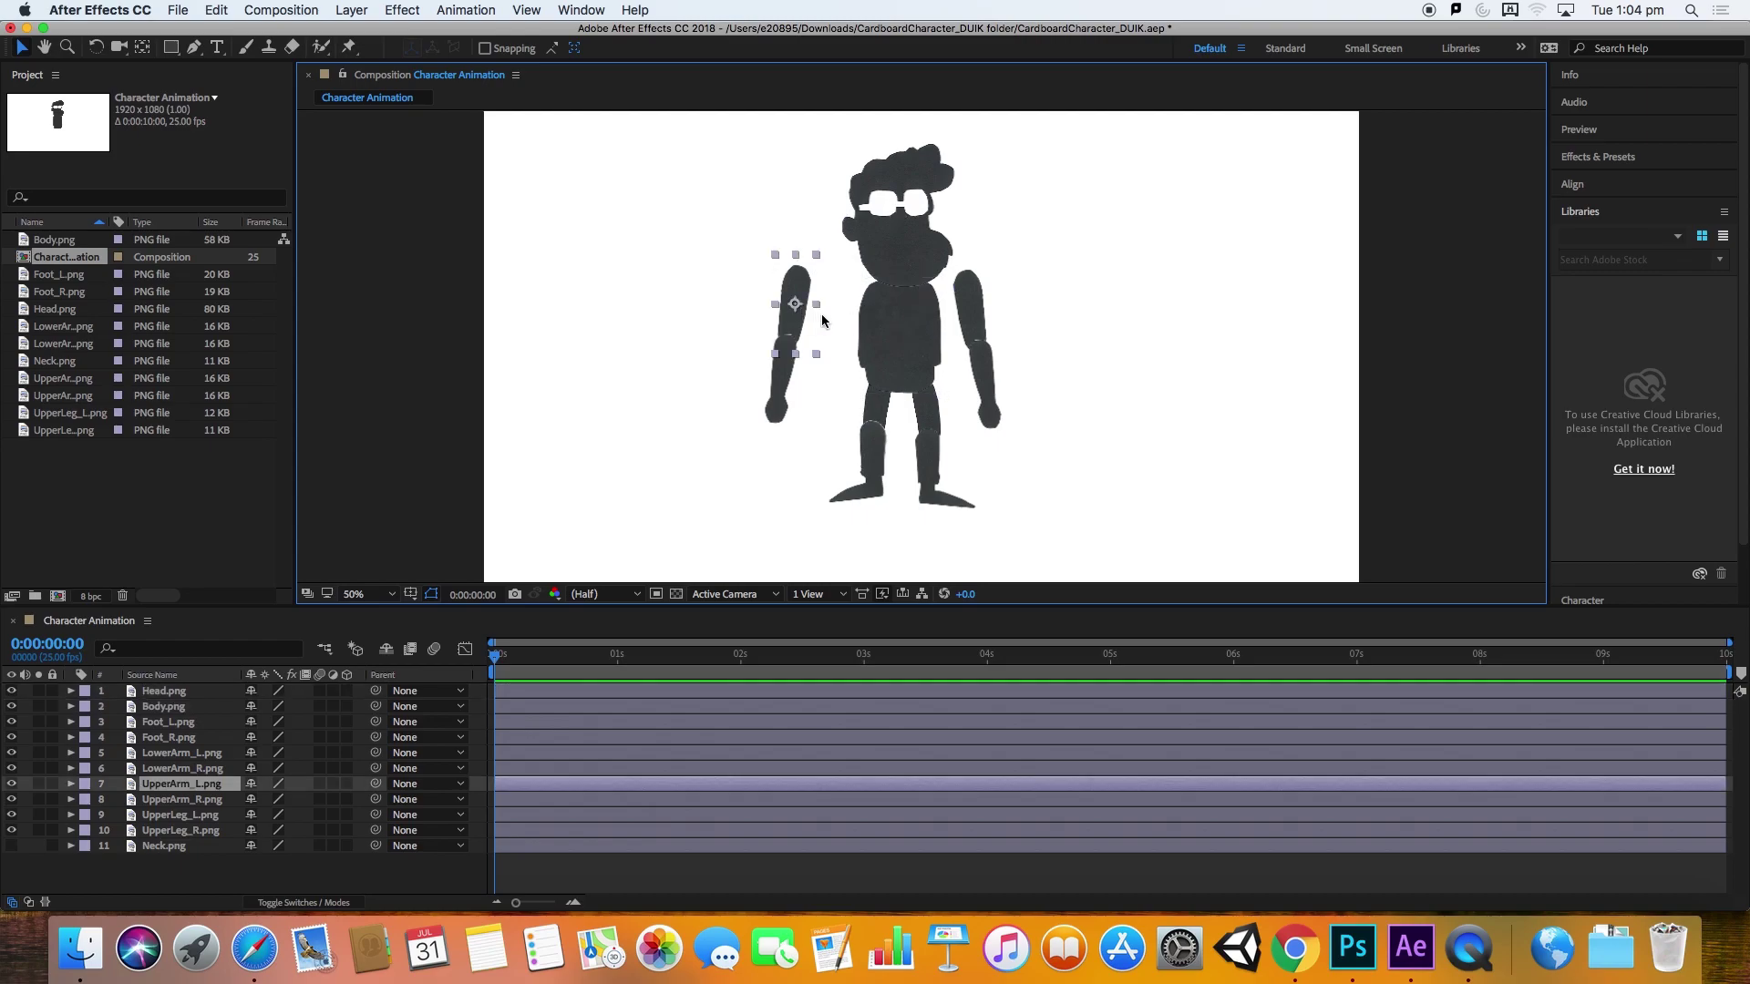
pyautogui.press('/')
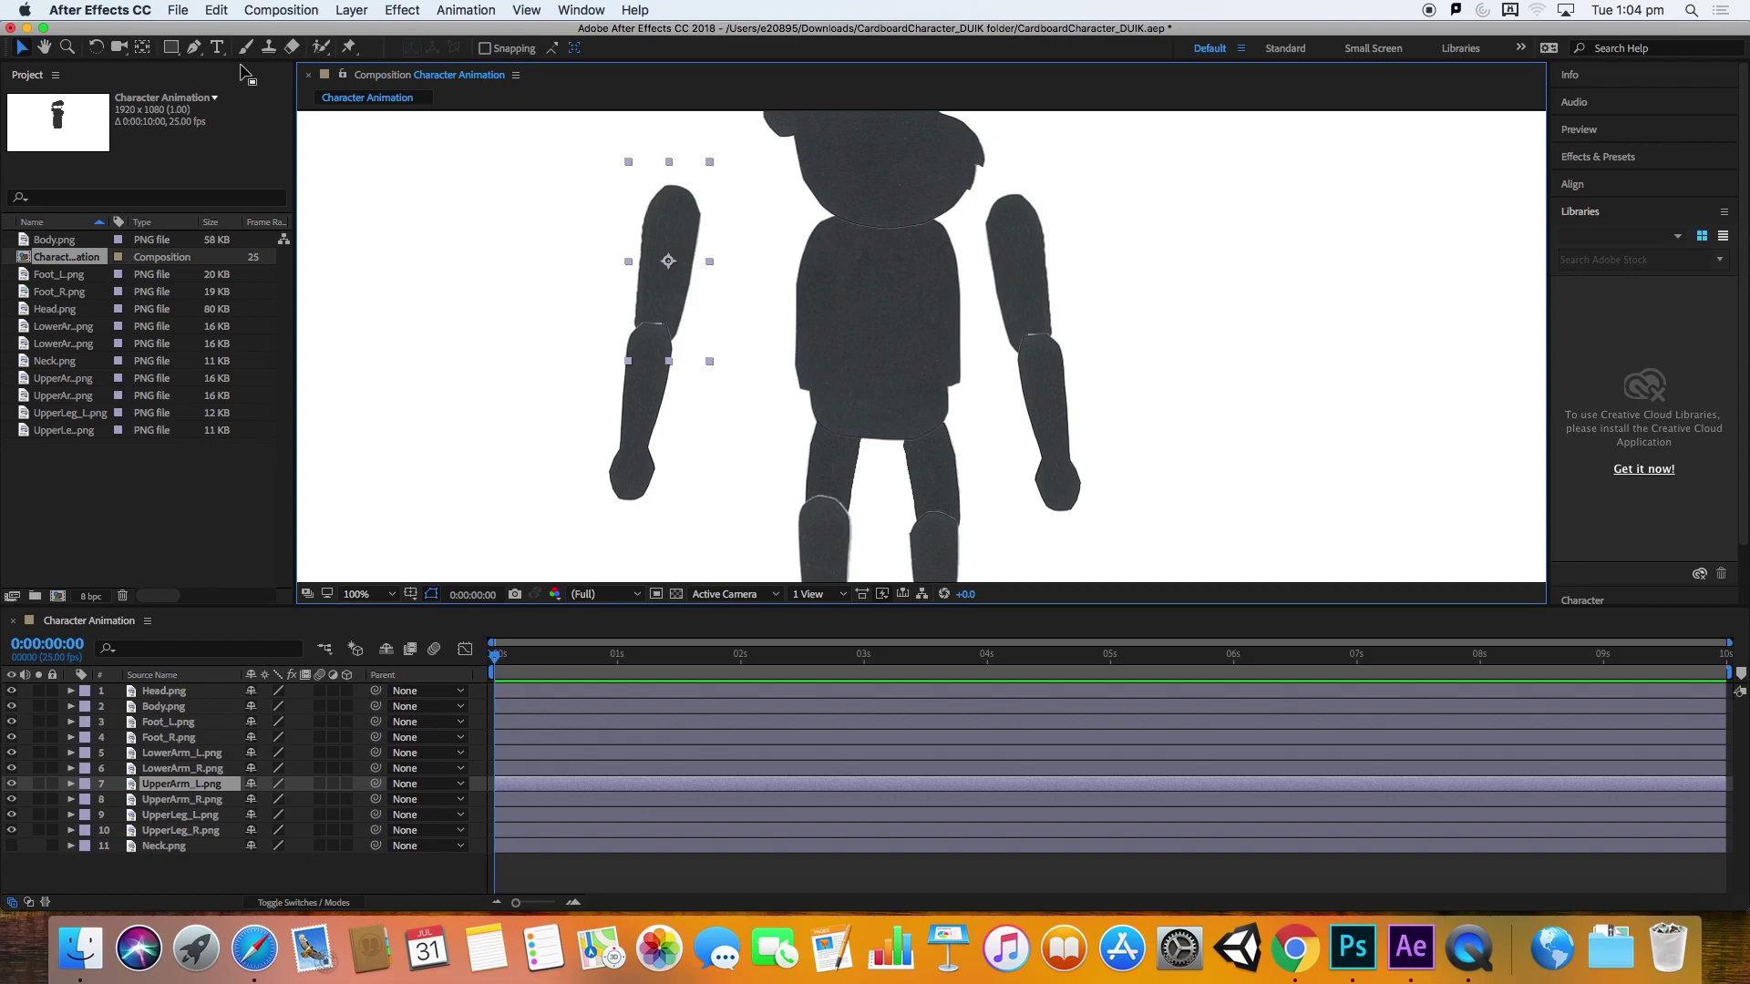
# Step: Review the composition's size, frame rate and duration once more
pyautogui.click(259, 9)
pyautogui.click(264, 58)
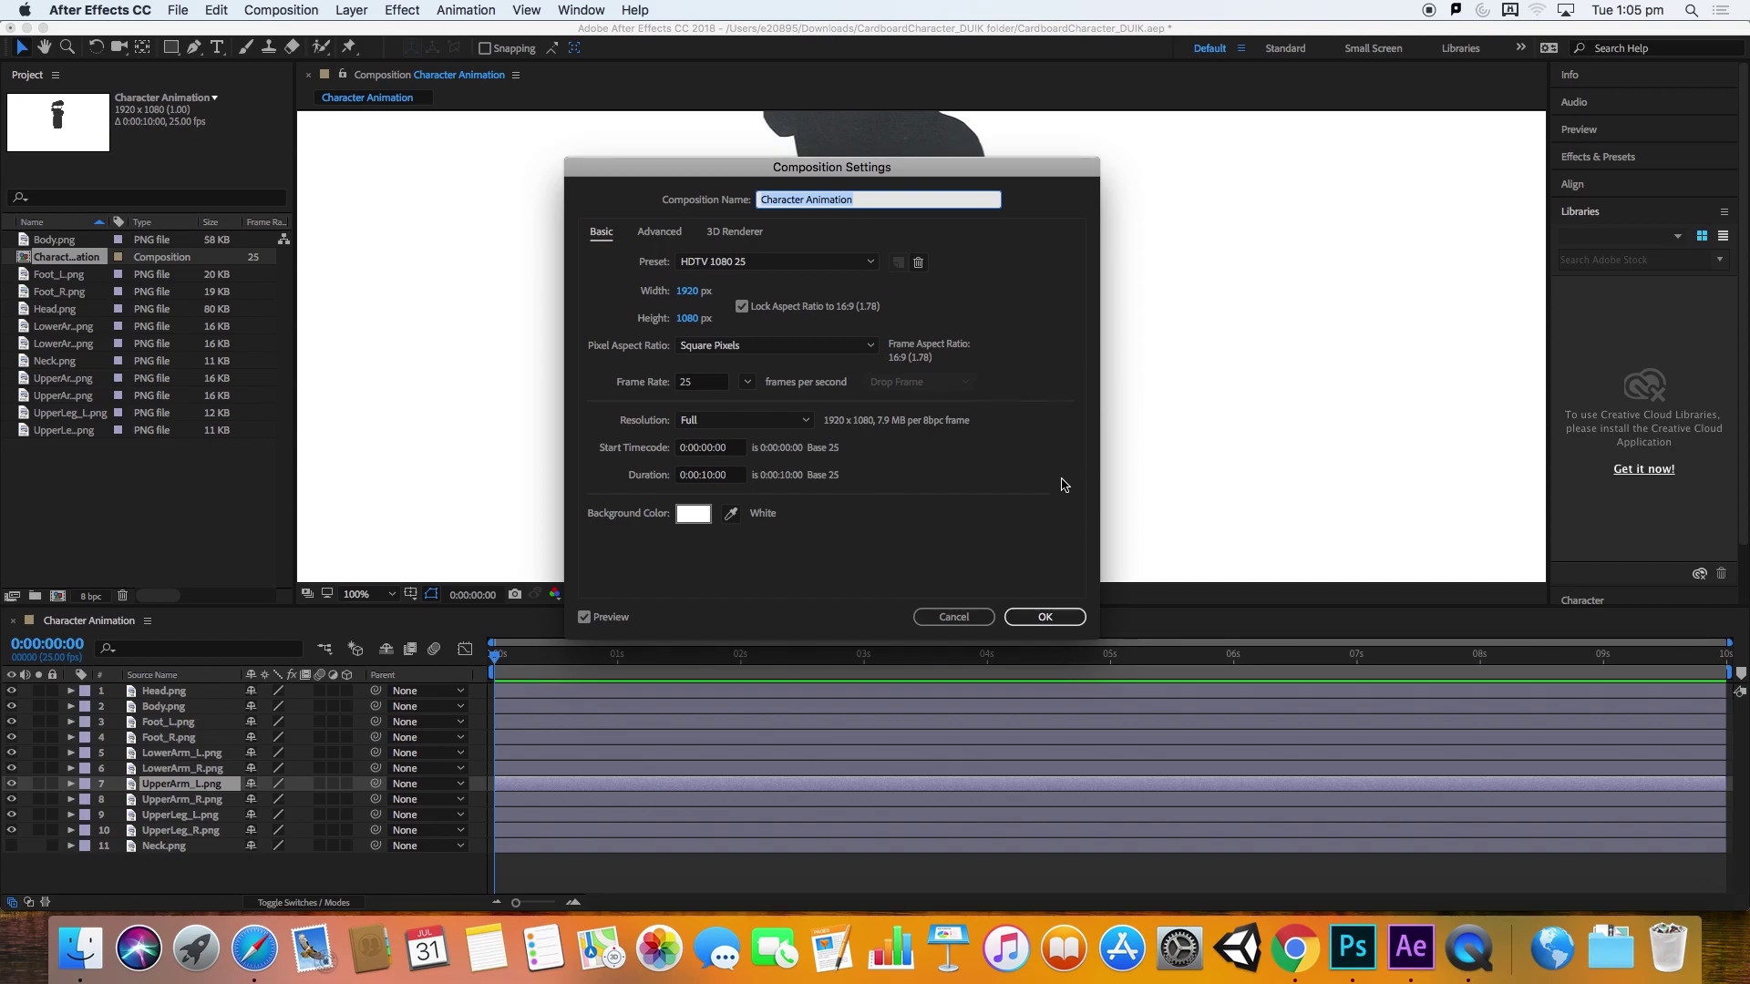
pyautogui.click(1041, 618)
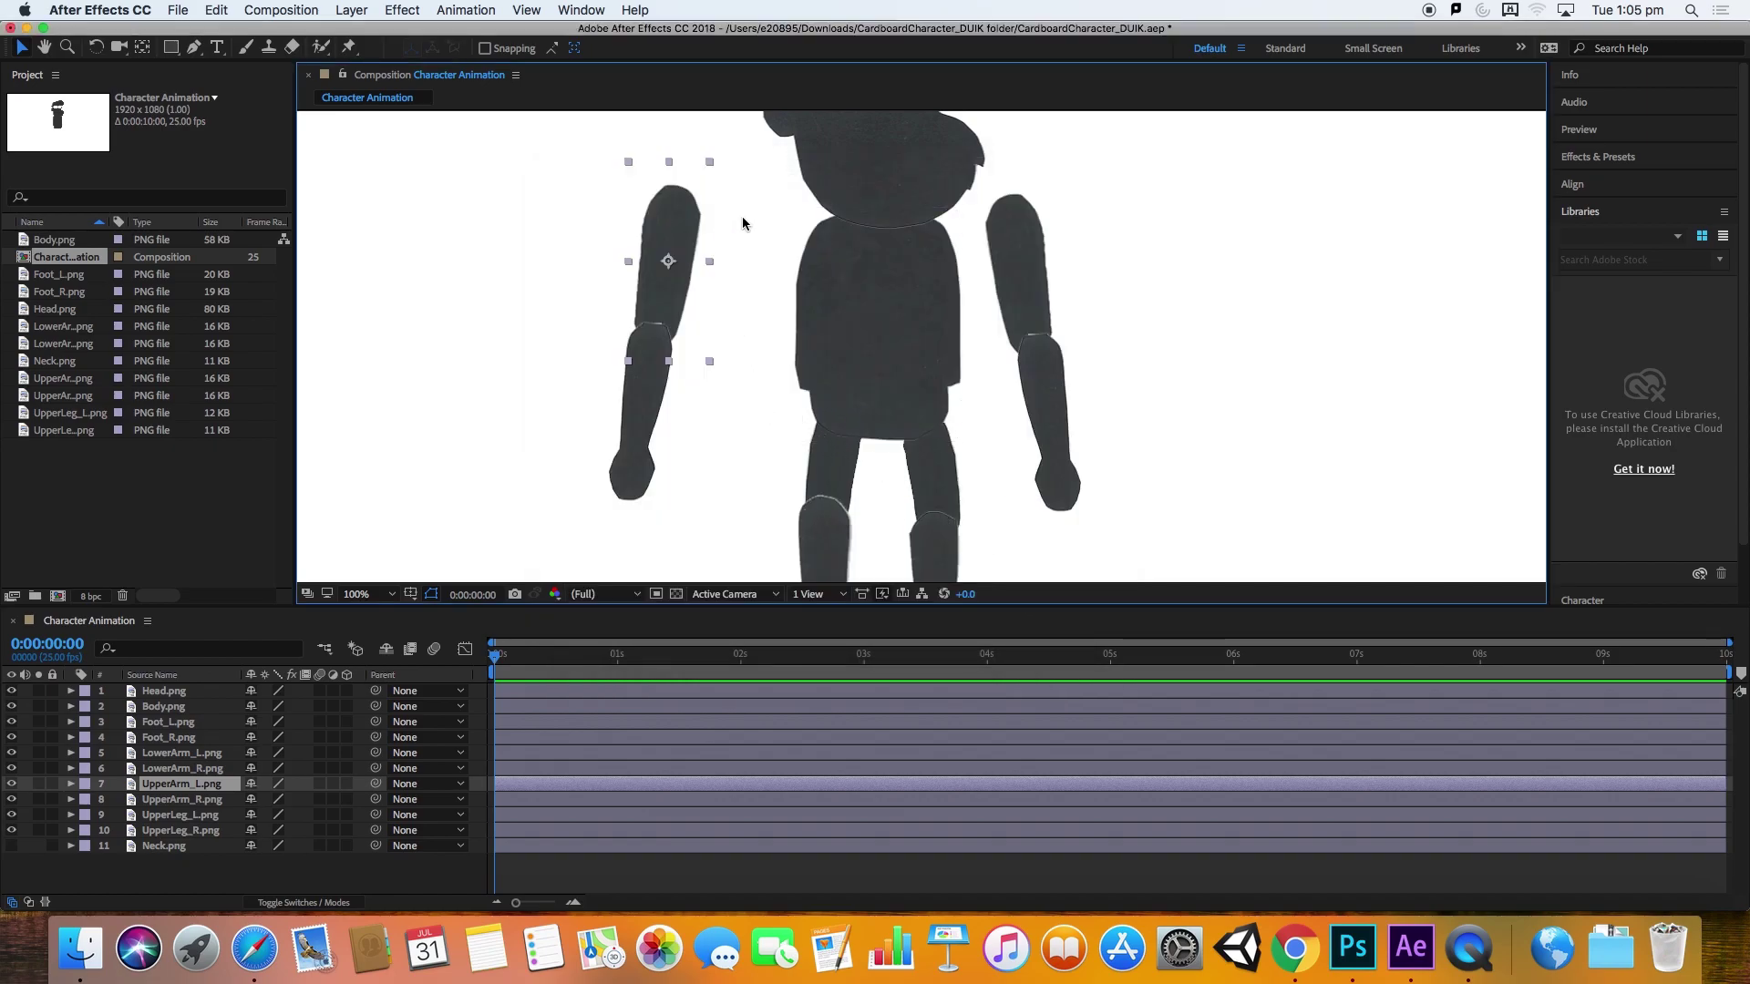
# Step: Move the anchor point of UpperArm_L.png up to the shoulder with the Pan Behind tool
pyautogui.click(143, 48)
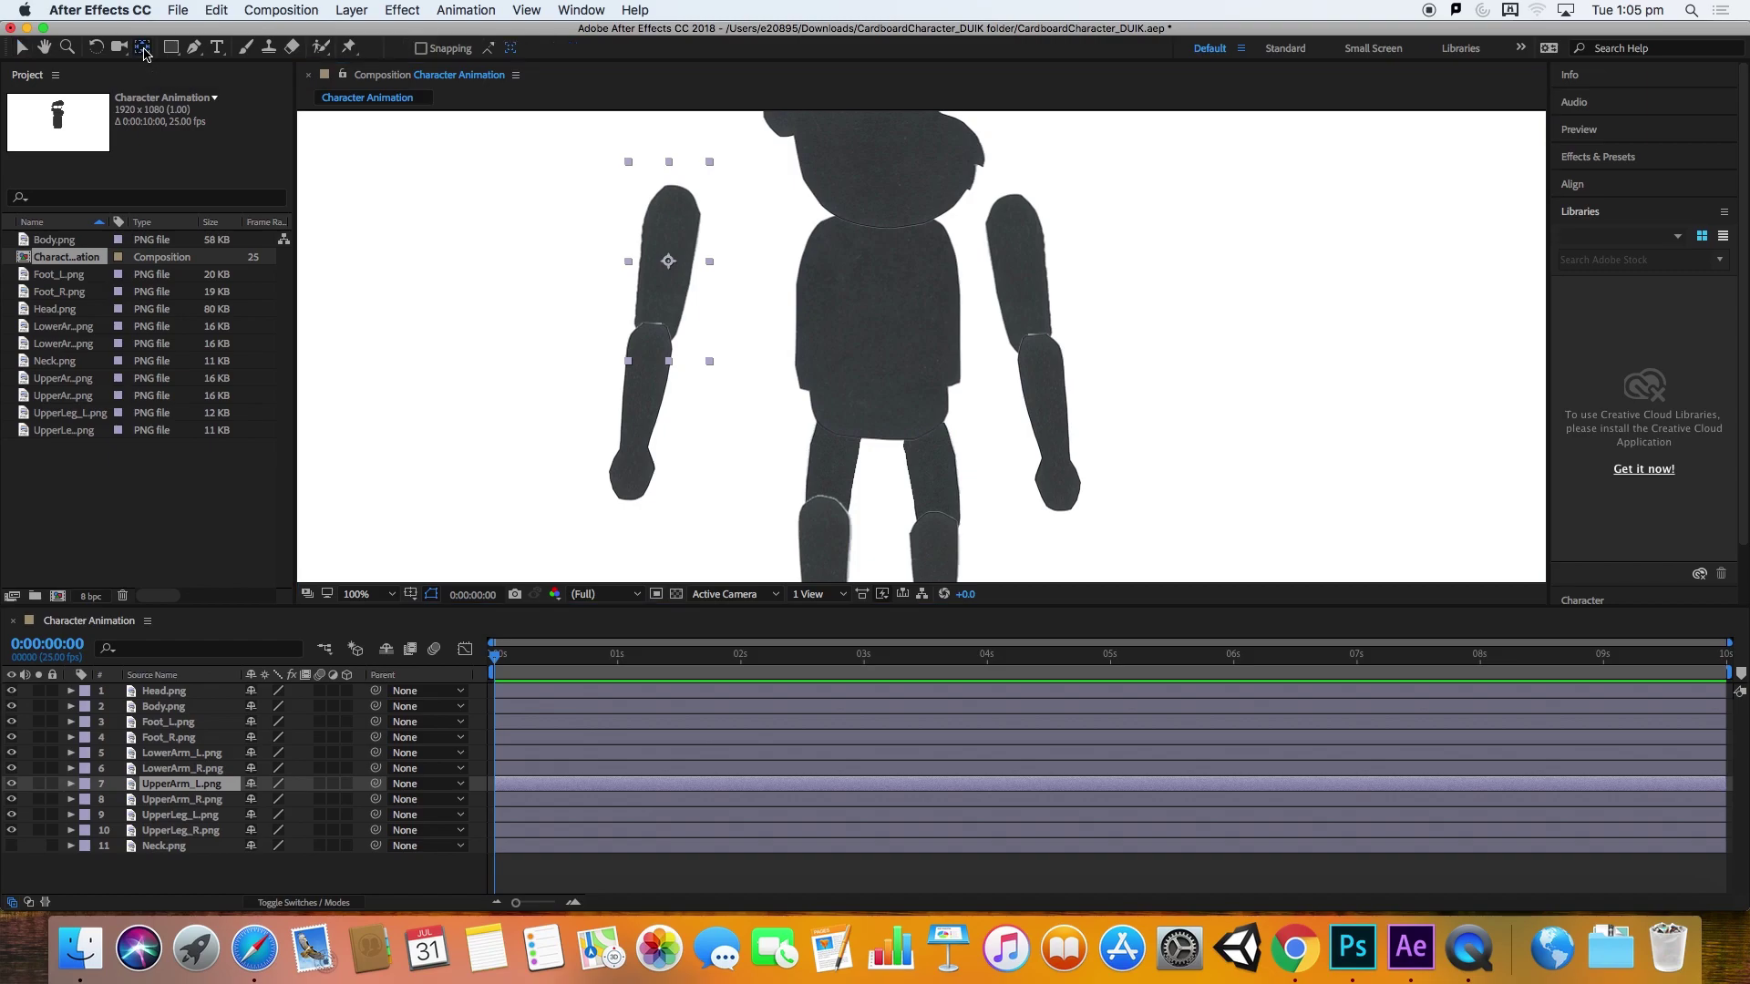
pyautogui.moveTo(668, 261); pyautogui.dragTo(674, 215)
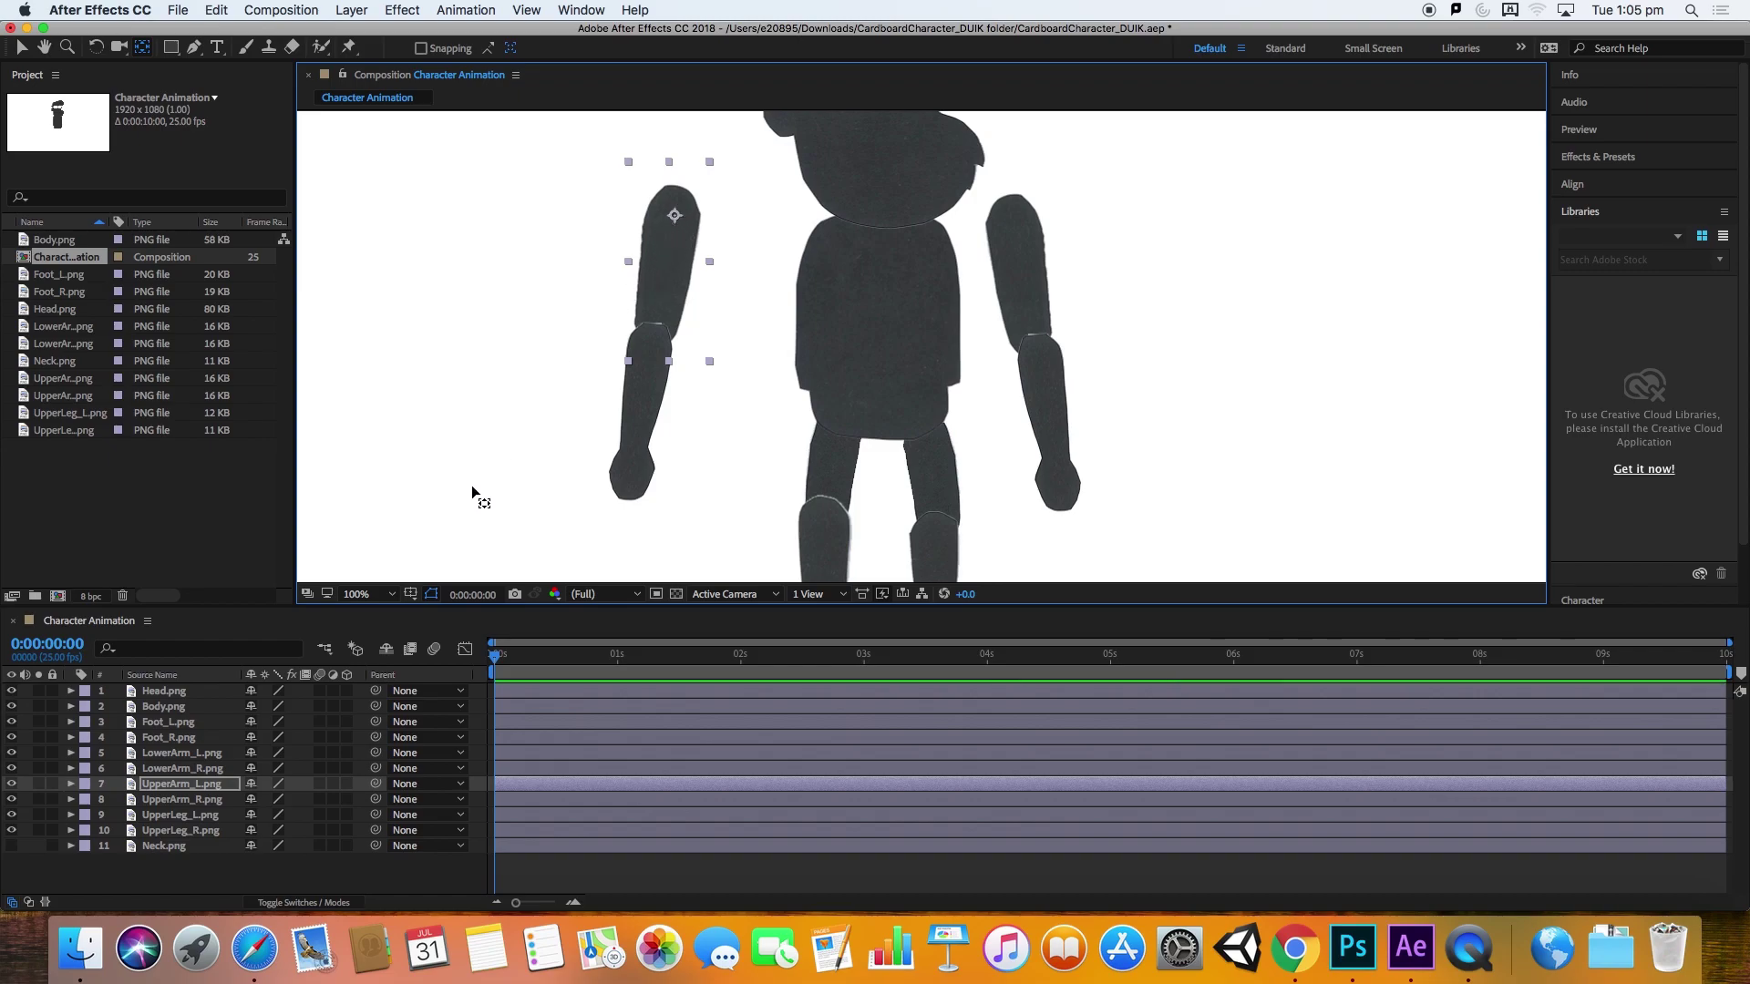
# Step: Try rotating the left upper arm about 48° around its shoulder pivot, and the left lower arm around its centre
pyautogui.press('r')
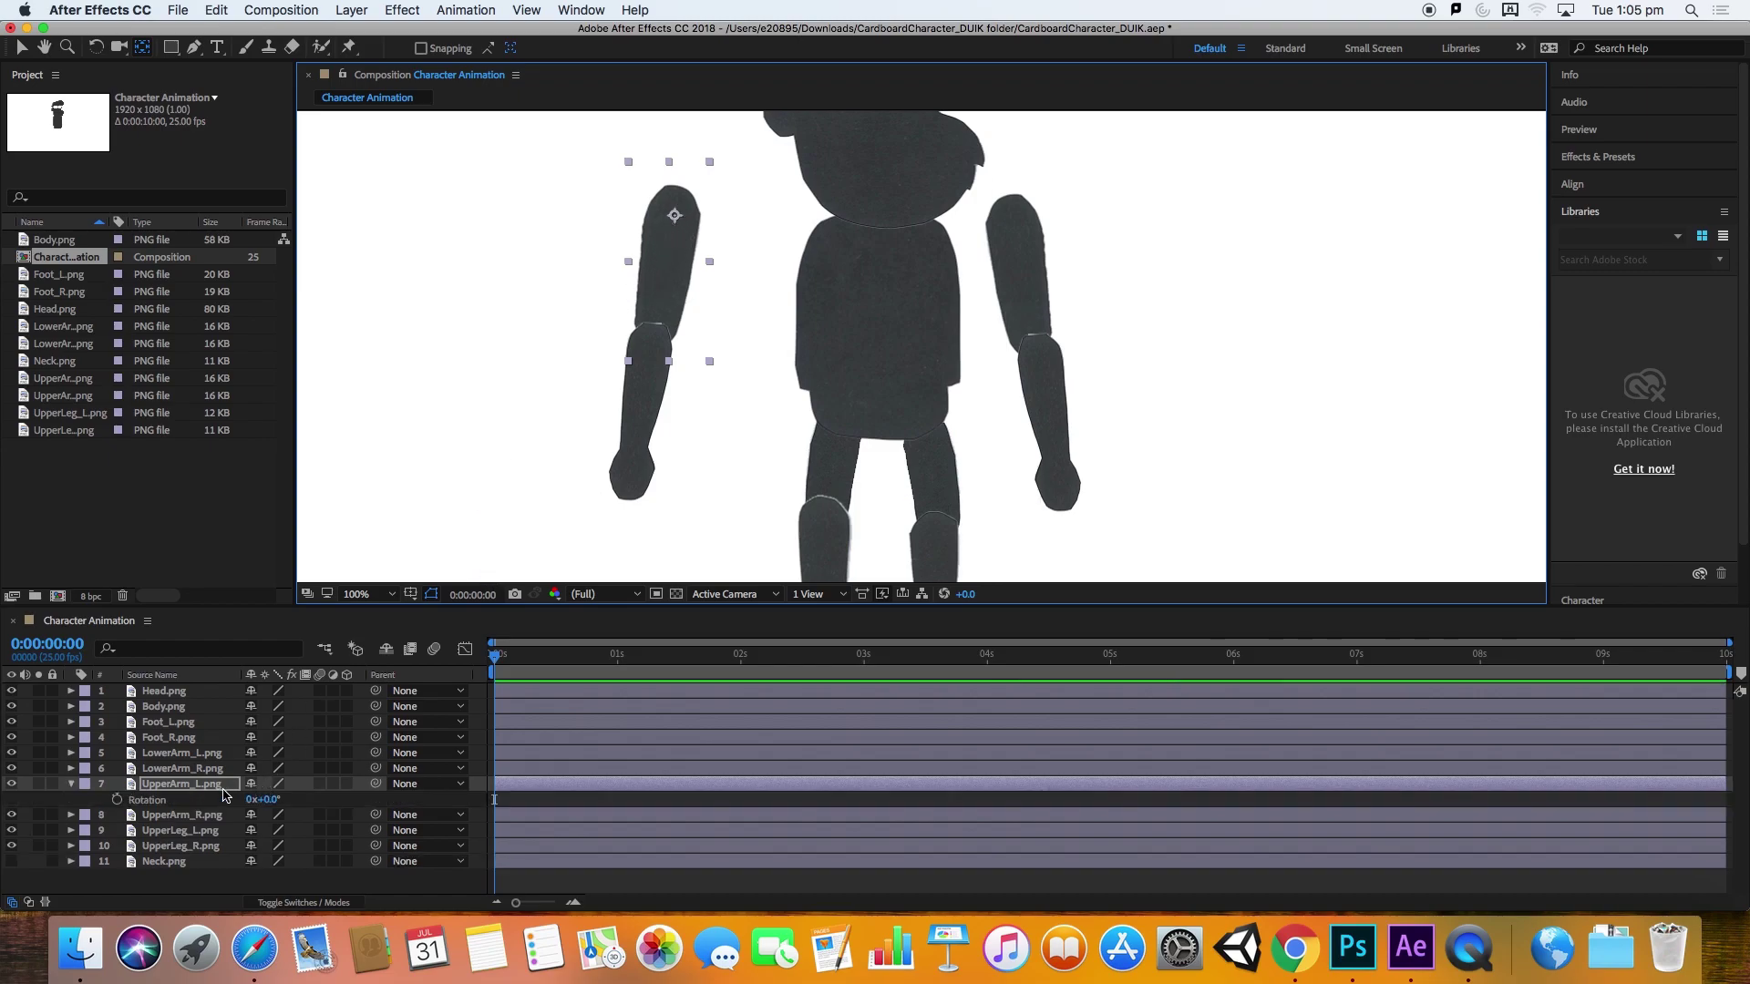
pyautogui.press('w')
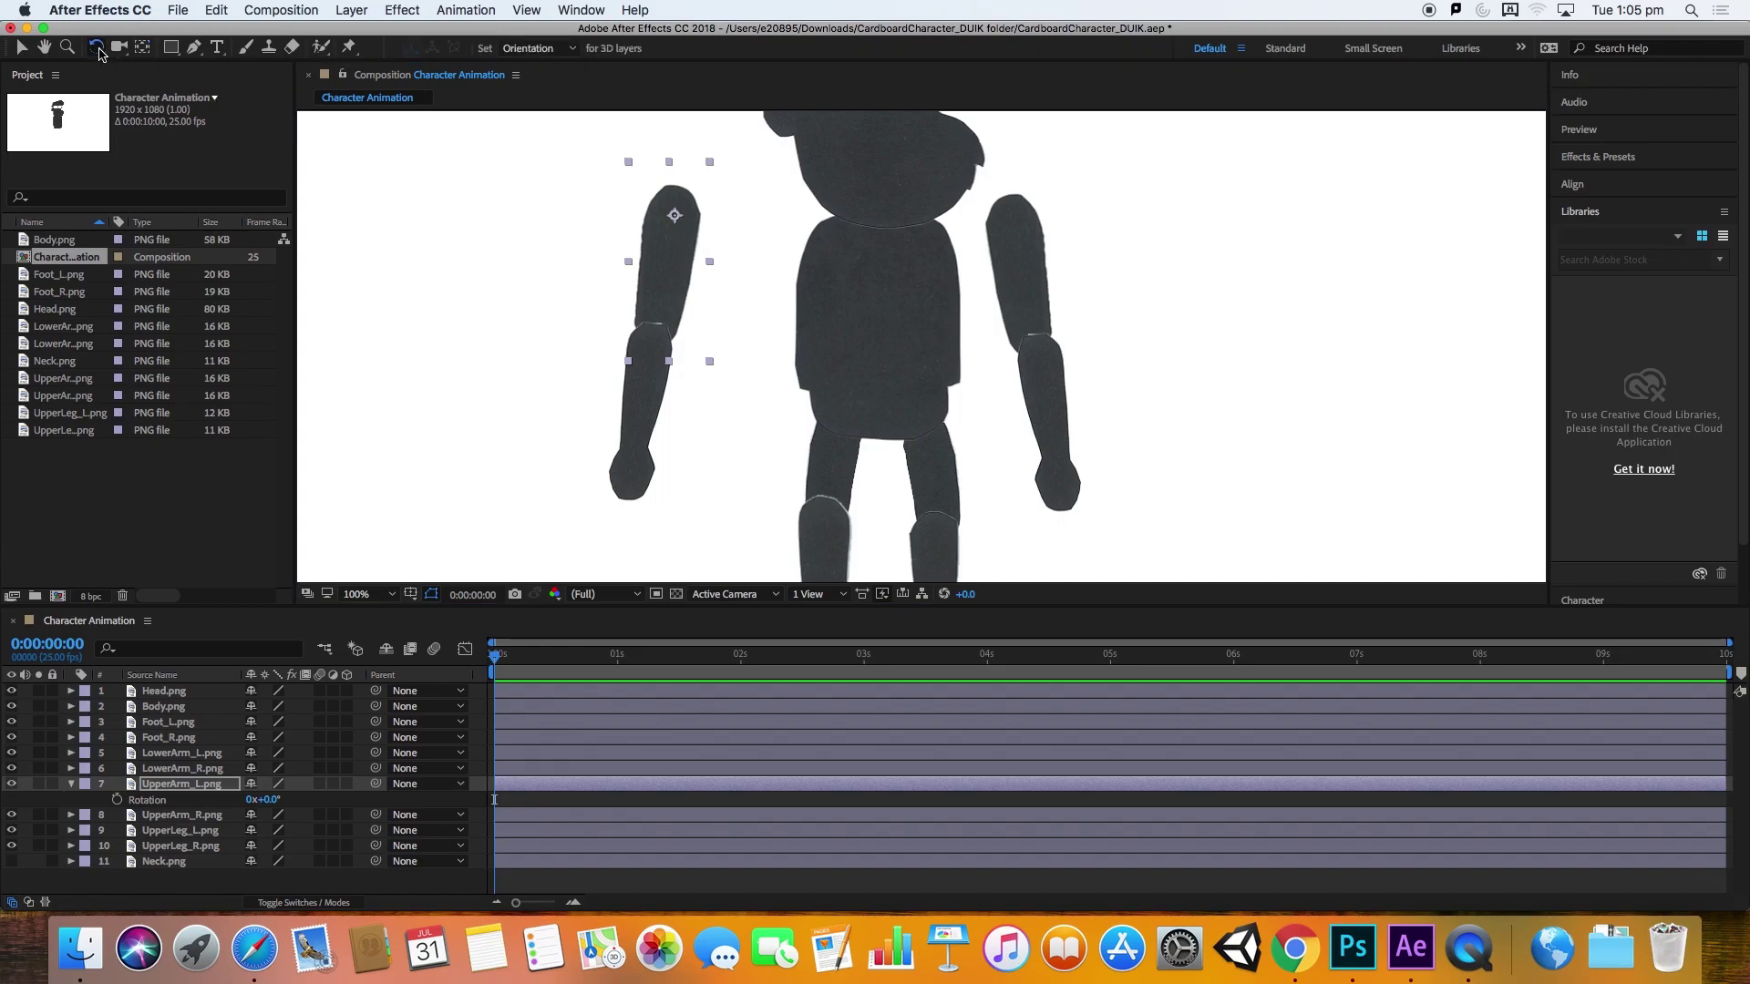
pyautogui.click(729, 369)
pyautogui.click(656, 374)
pyautogui.click(679, 314)
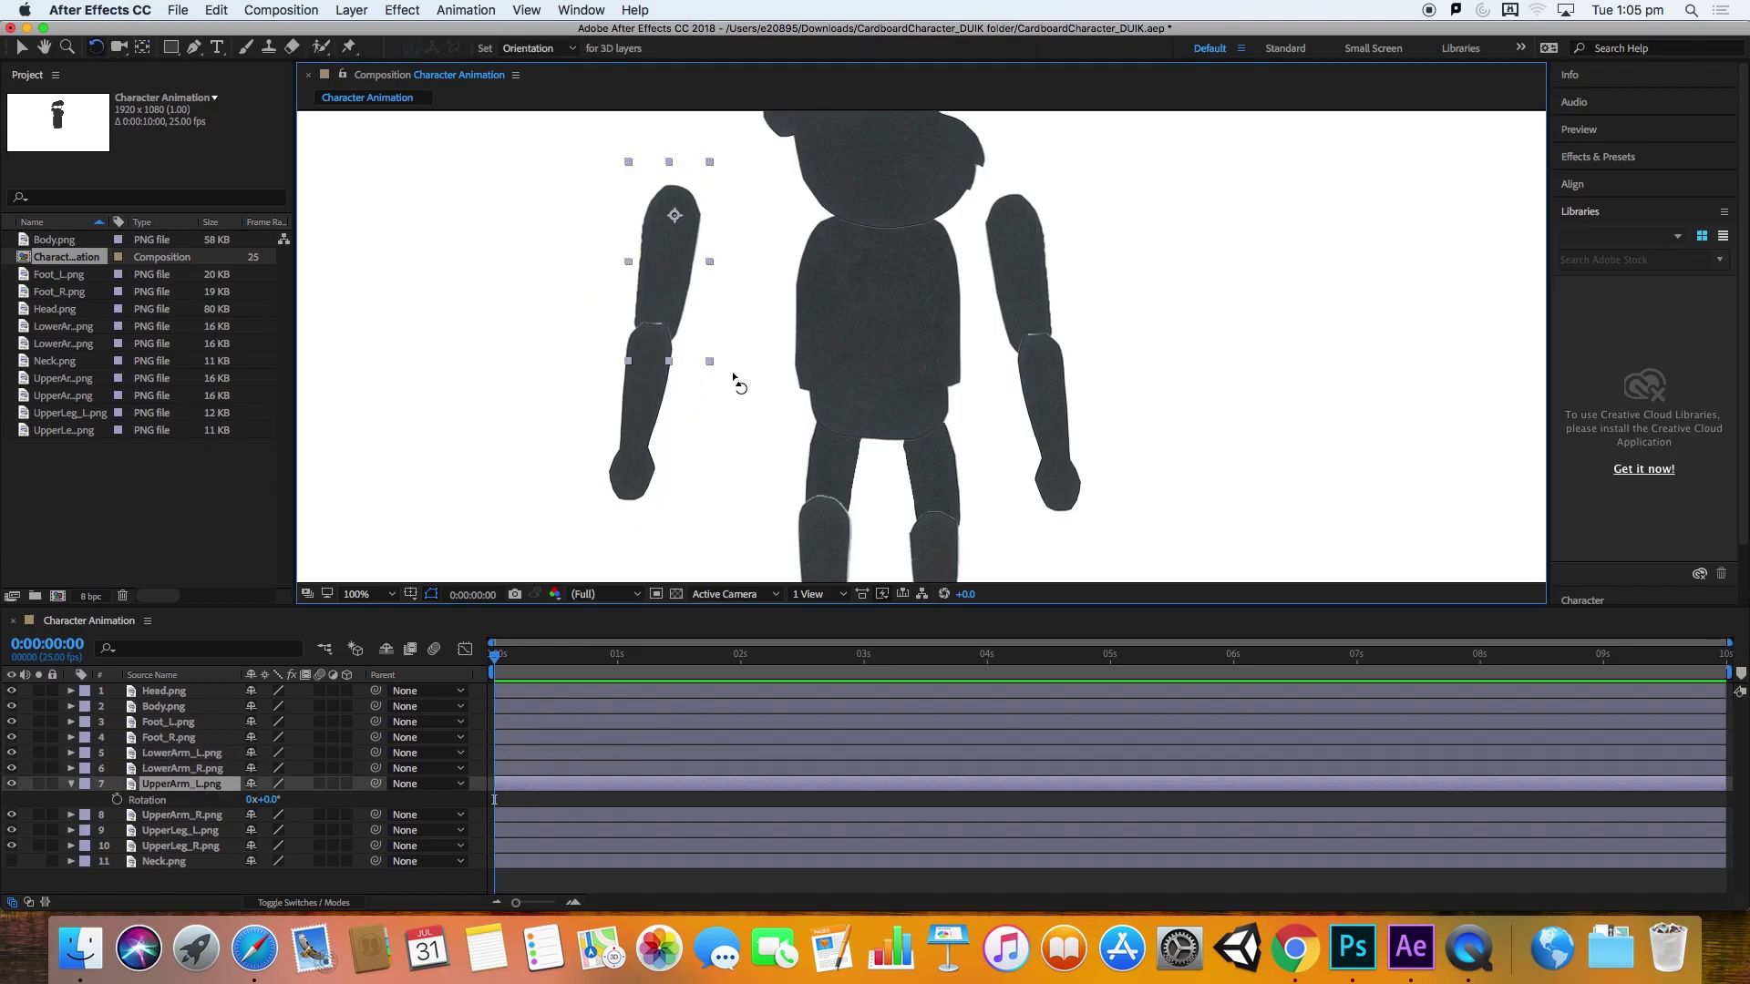
pyautogui.moveTo(712, 367); pyautogui.dragTo(598, 343)
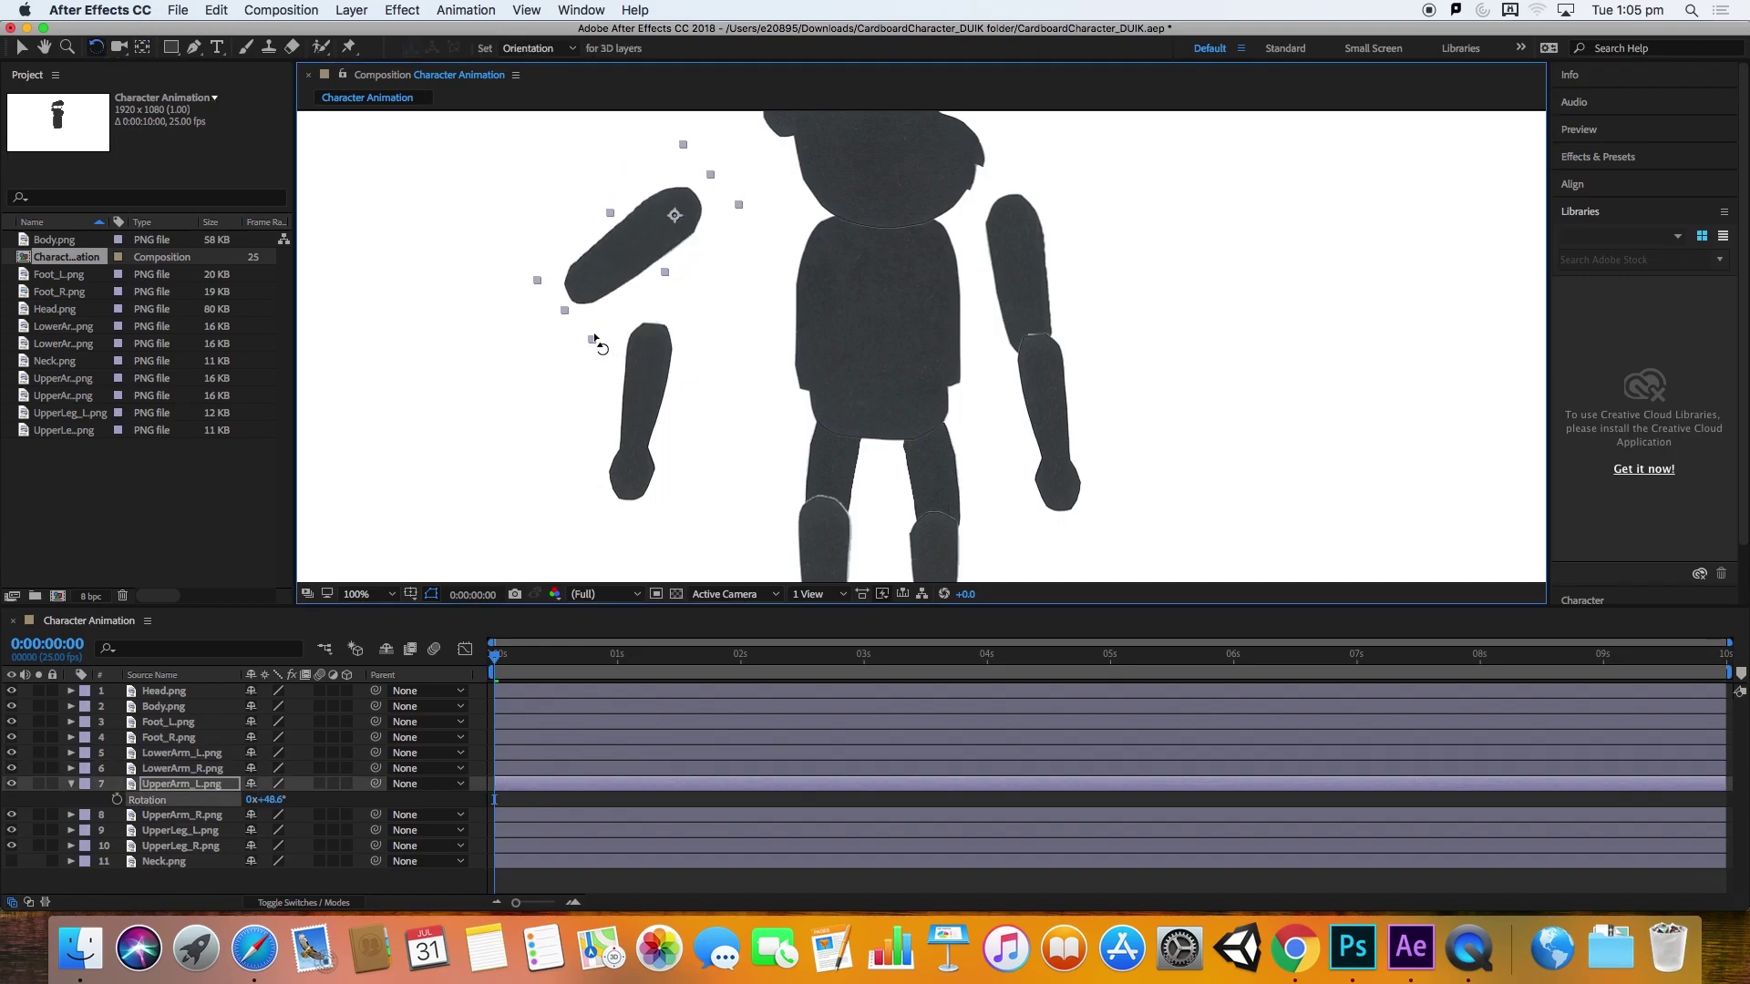
pyautogui.click(664, 374)
pyautogui.moveTo(711, 320); pyautogui.dragTo(660, 377)
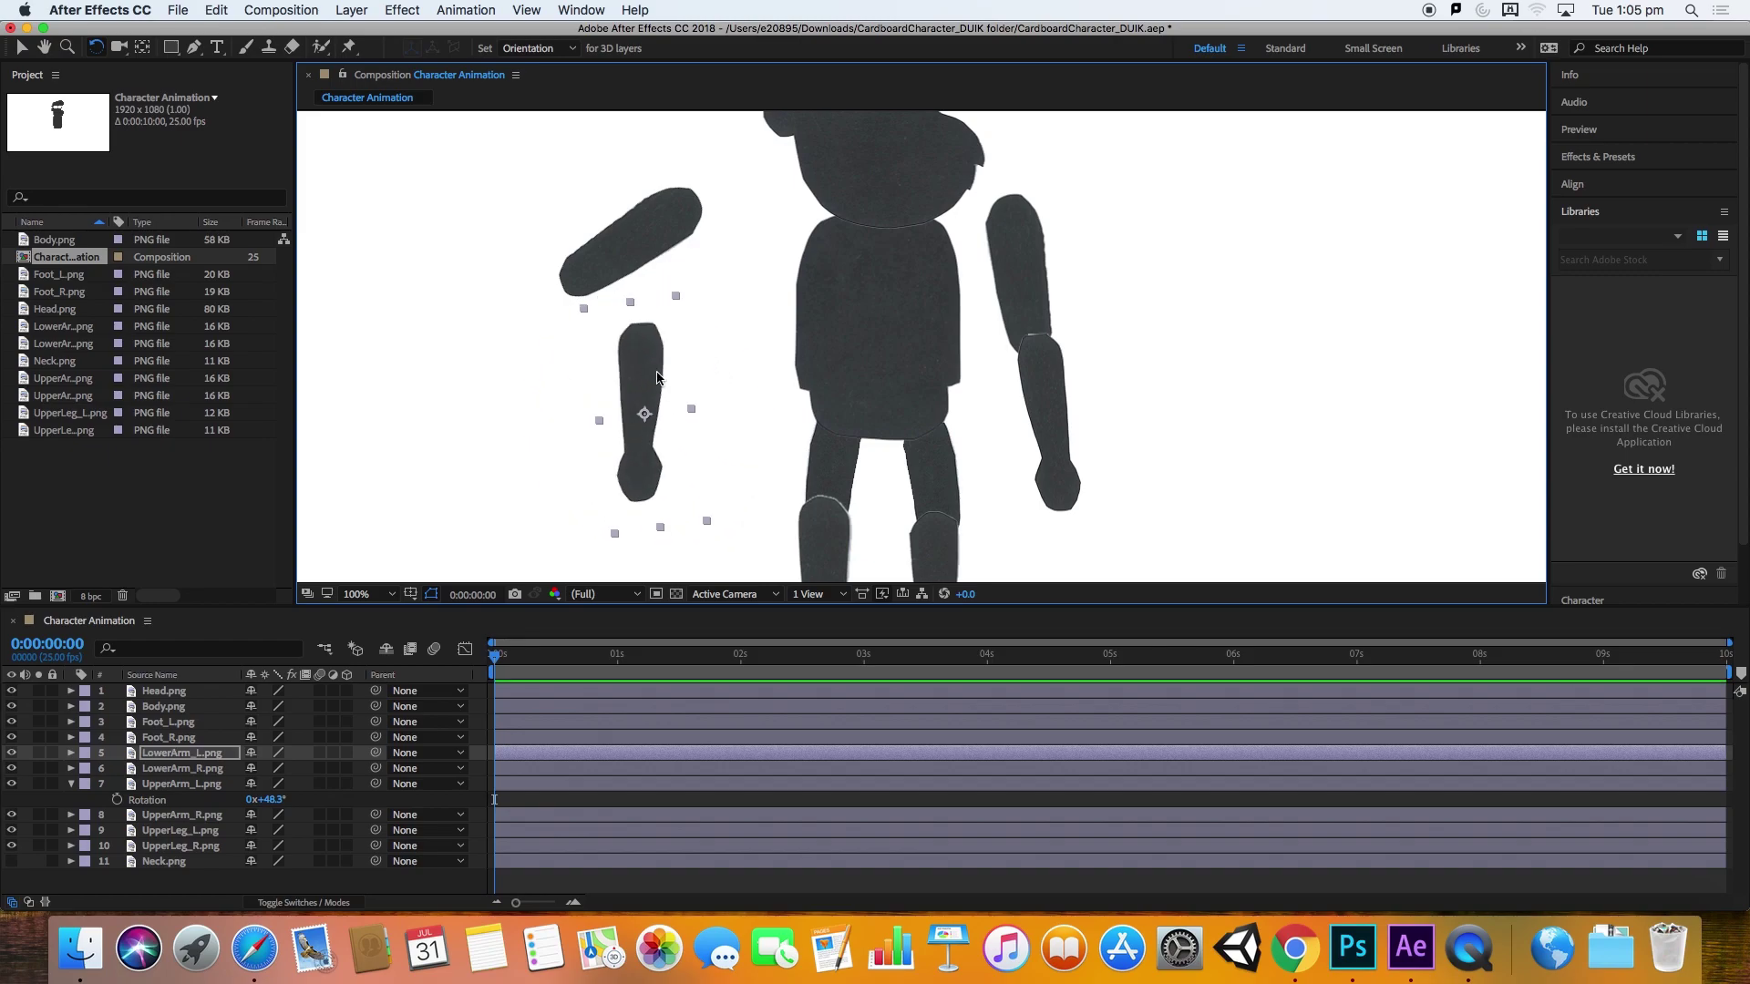
pyautogui.click(659, 377)
pyautogui.click(28, 45)
pyautogui.scroll(-2, 738, 288)
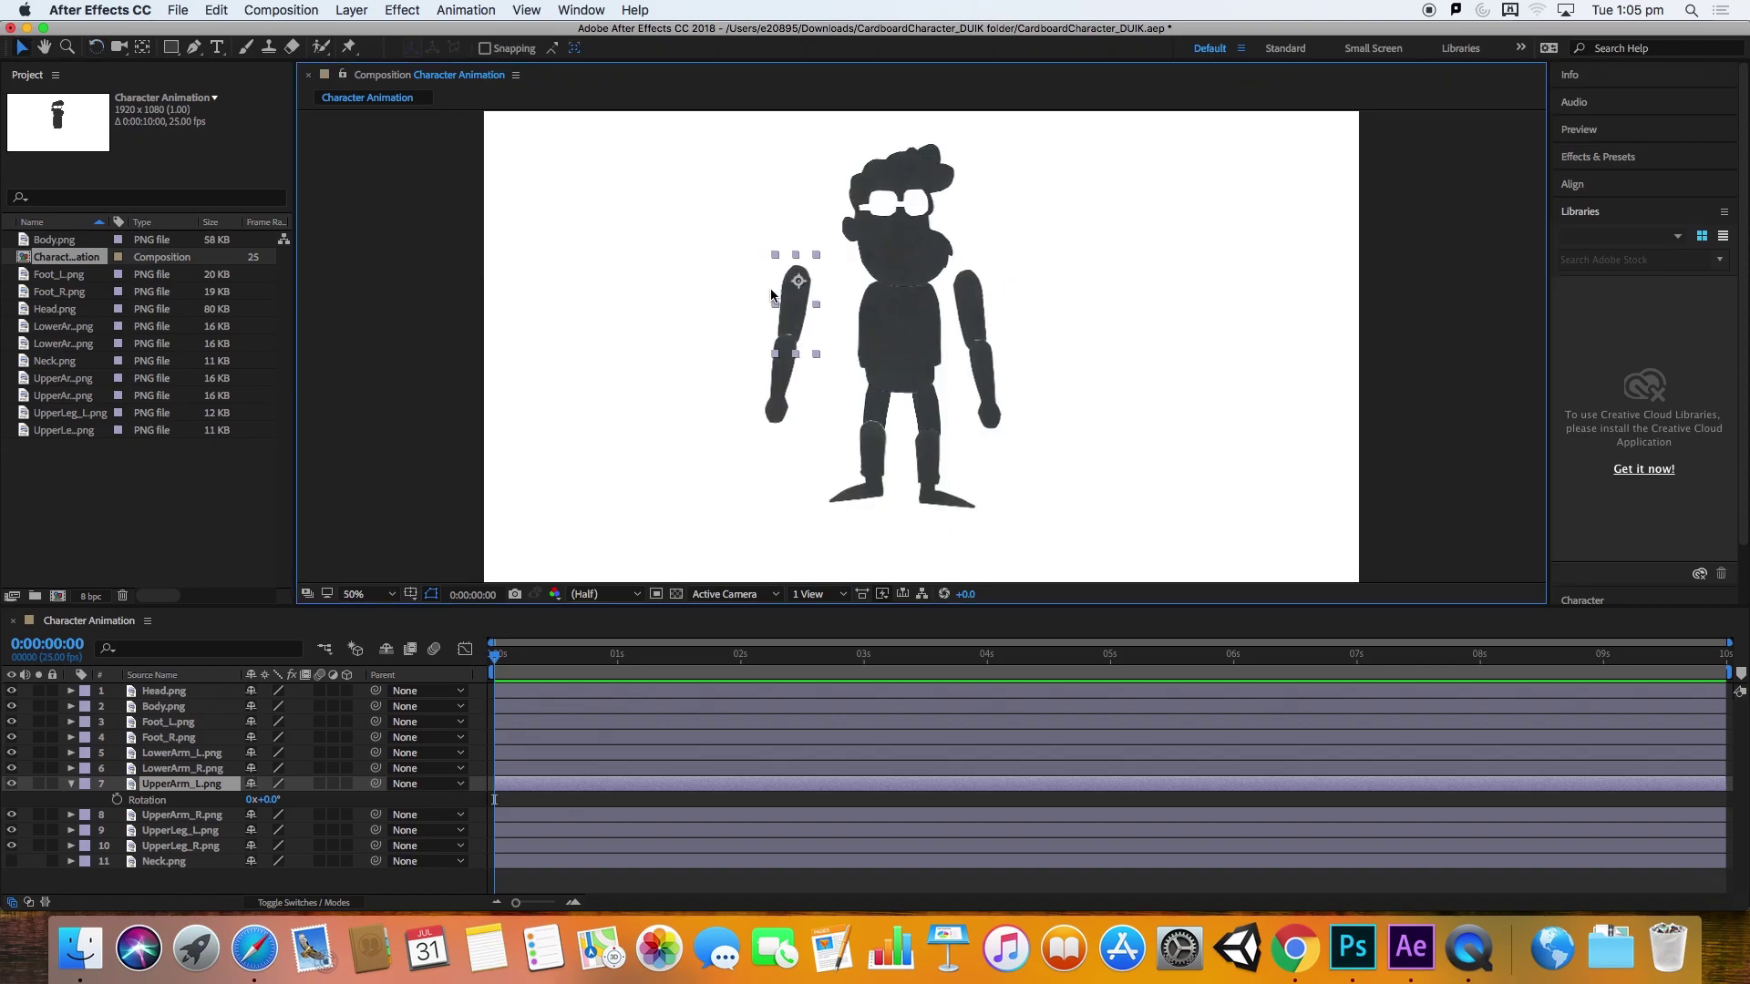
# Step: Move the anchor point of LowerArm_L.png up to the elbow joint
pyautogui.click(783, 380)
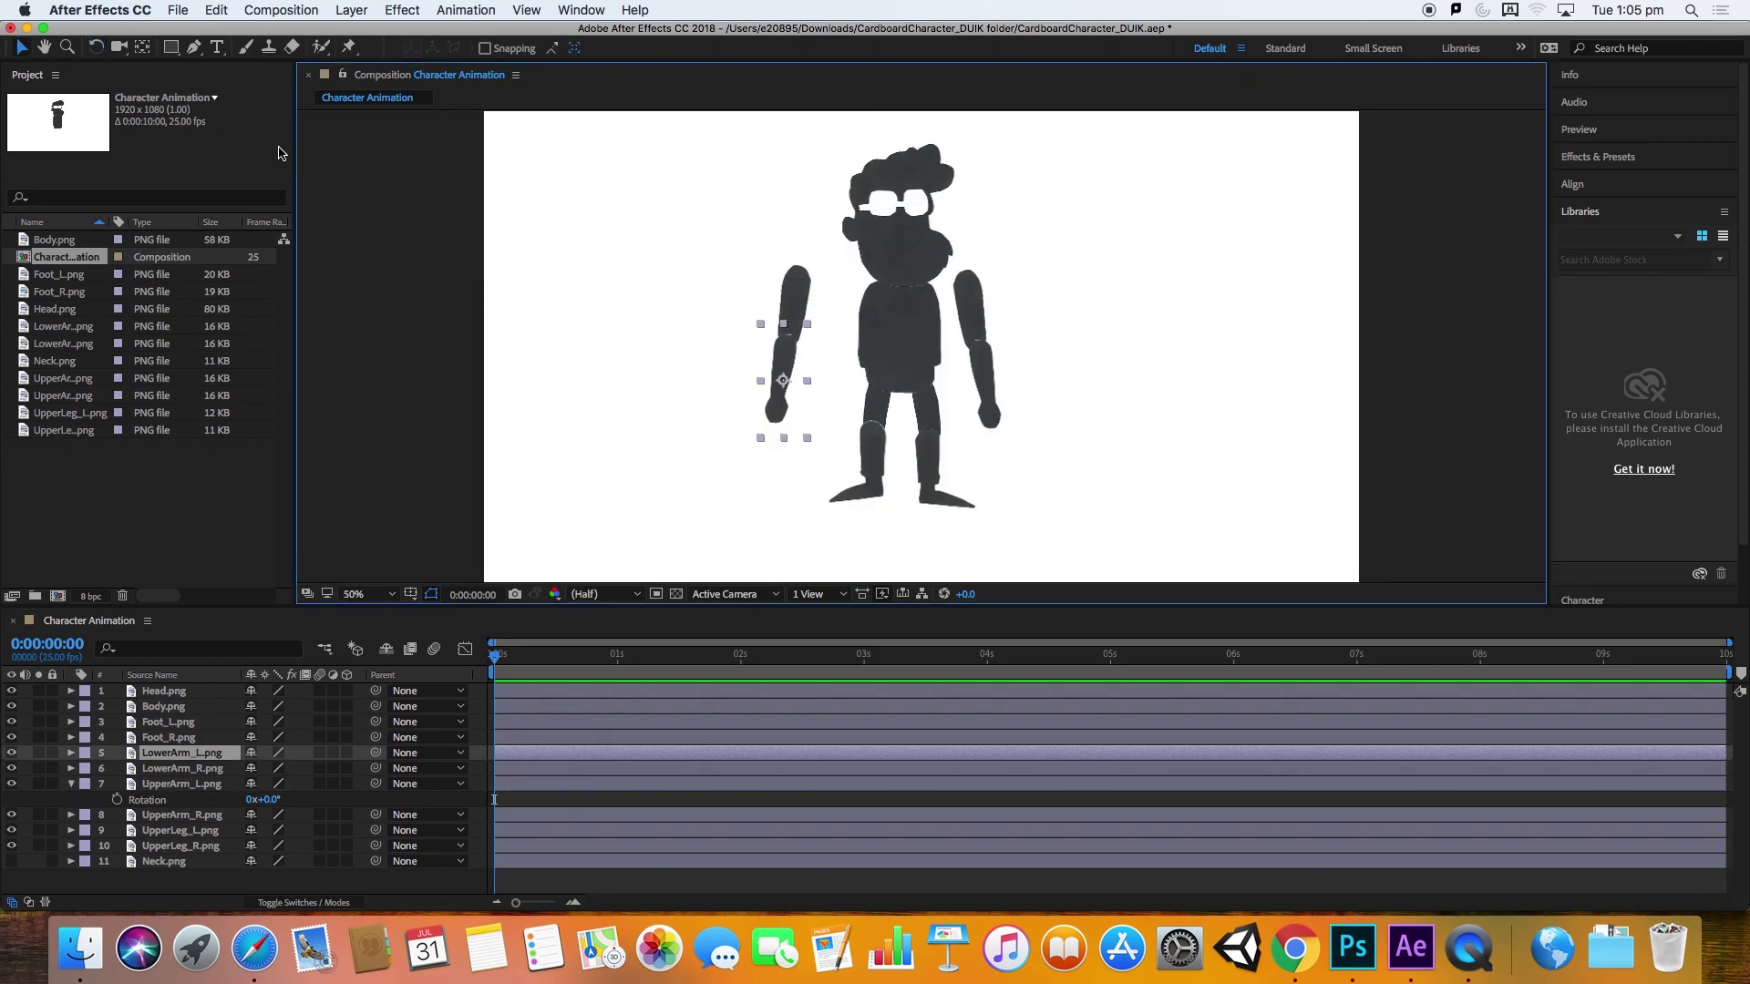
pyautogui.press('/')
pyautogui.click(143, 47)
pyautogui.moveTo(645, 411); pyautogui.dragTo(650, 343)
pyautogui.click(23, 51)
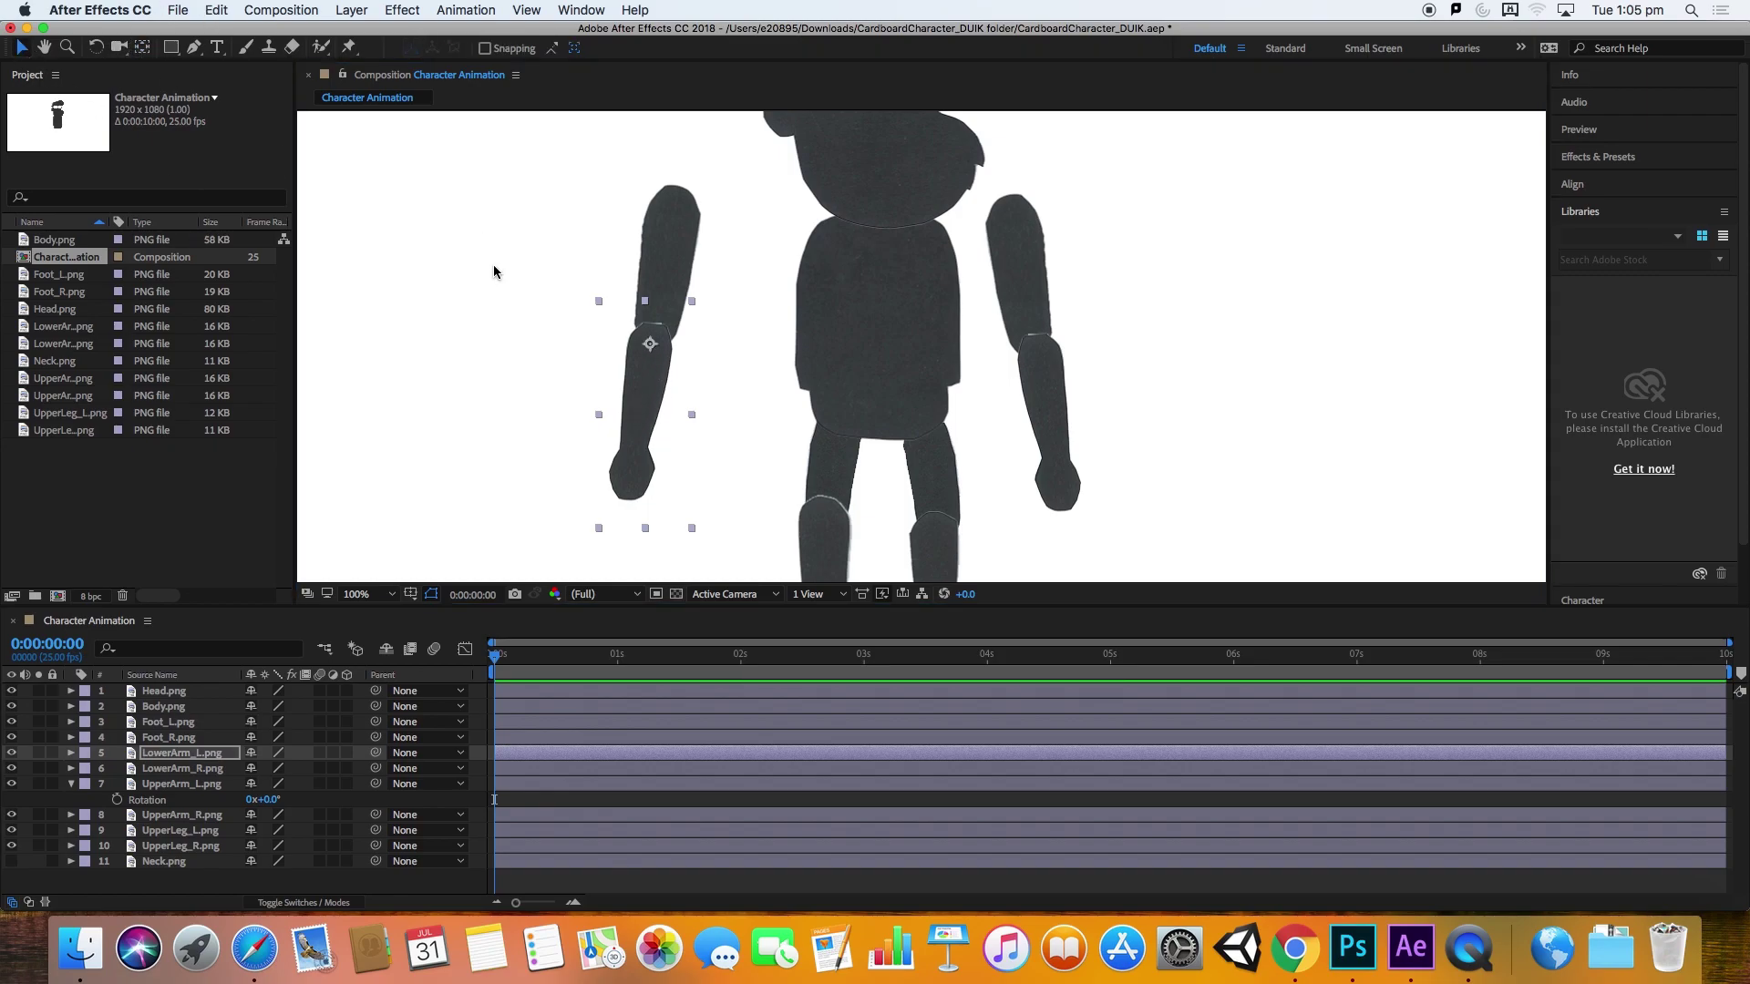
# Step: Move the anchor points of UpperArm_R.png and LowerArm_R.png to the shoulder and elbow joints
pyautogui.click(1017, 251)
pyautogui.click(142, 46)
pyautogui.moveTo(1019, 269); pyautogui.dragTo(1010, 222)
pyautogui.click(1039, 375)
pyautogui.moveTo(1054, 423); pyautogui.dragTo(1037, 350)
# Step: Move the anchor points of UpperLeg_R.png and UpperLeg_L.png up to the hip joints
pyautogui.click(932, 463)
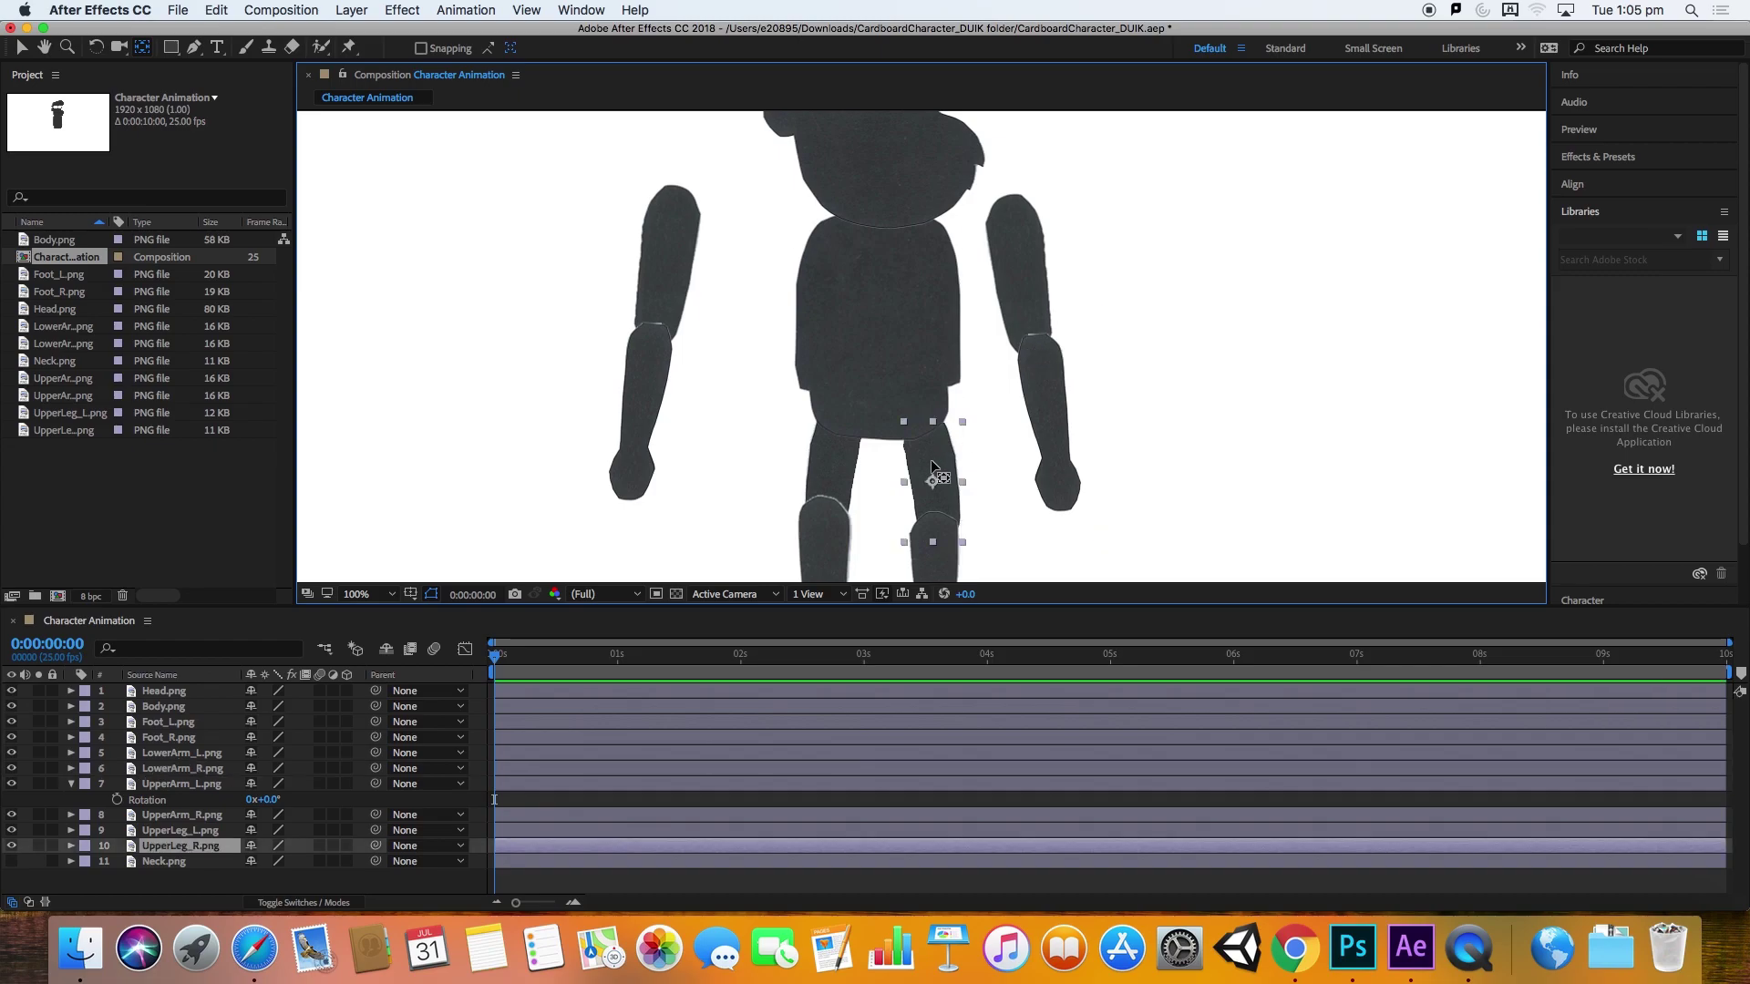
pyautogui.moveTo(931, 481); pyautogui.dragTo(840, 438)
pyautogui.click(855, 467)
# Step: Move the anchor points of Foot_R.png and Foot_L.png to the knees and nudge the right lower leg slightly outward
pyautogui.moveTo(911, 513); pyautogui.dragTo(914, 404)
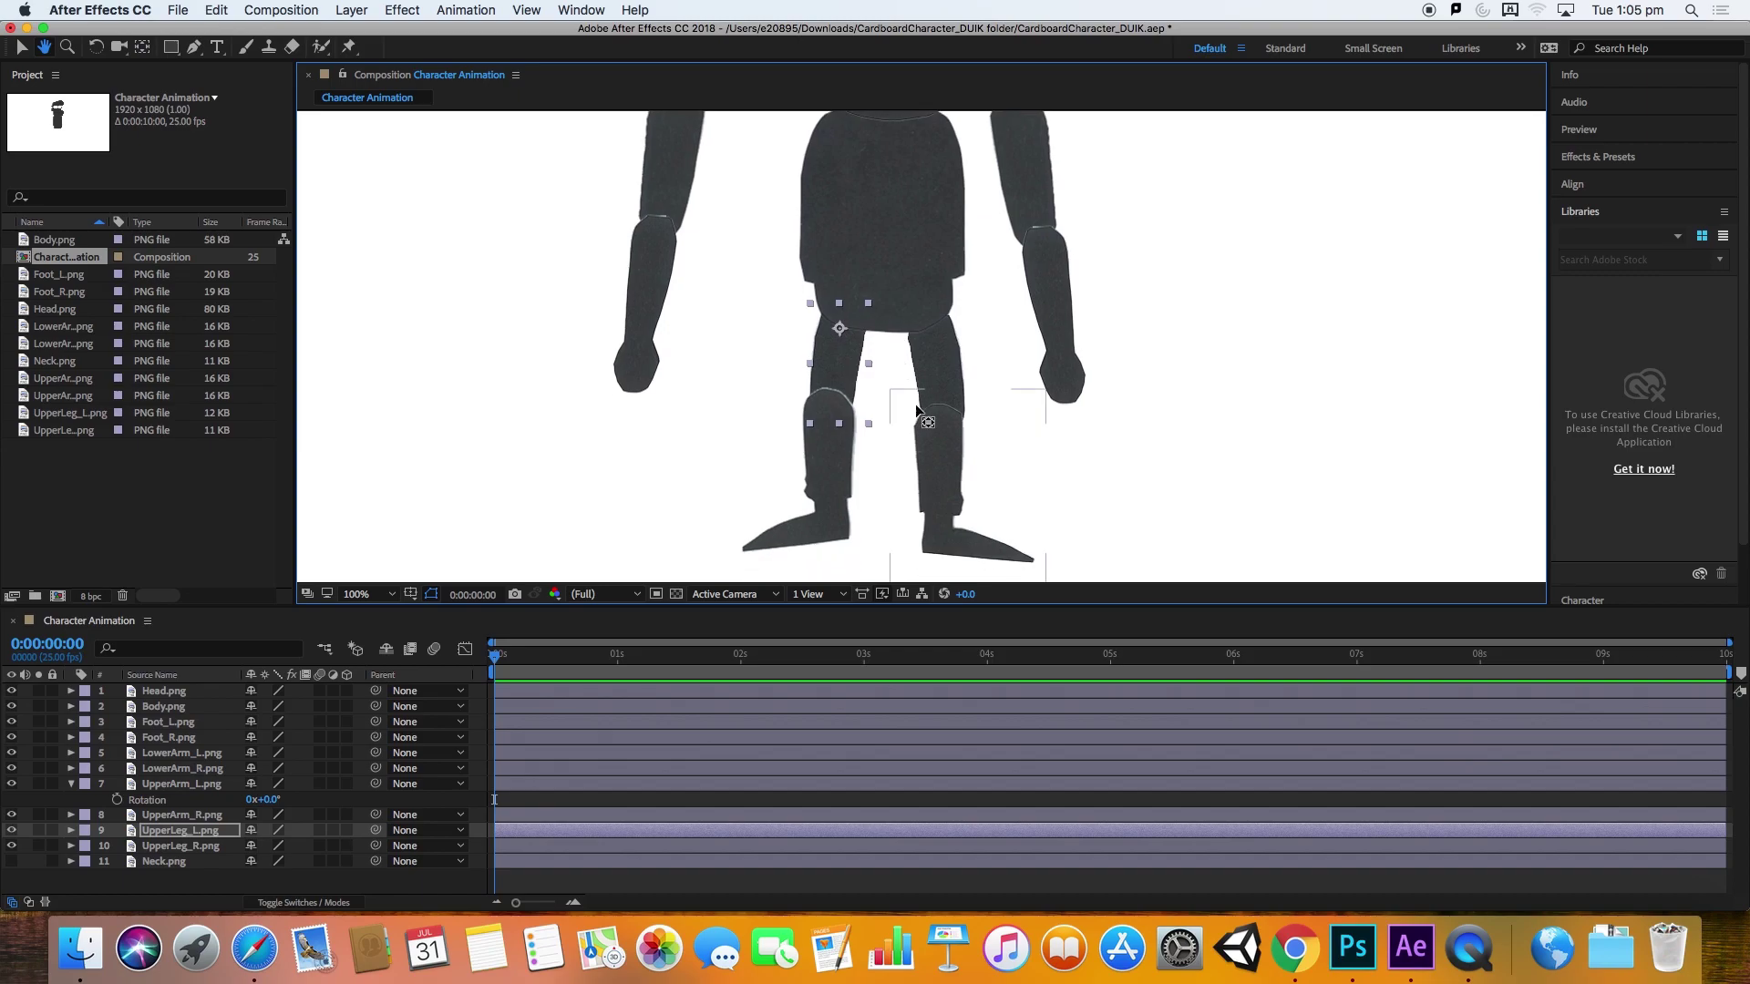
pyautogui.click(943, 465)
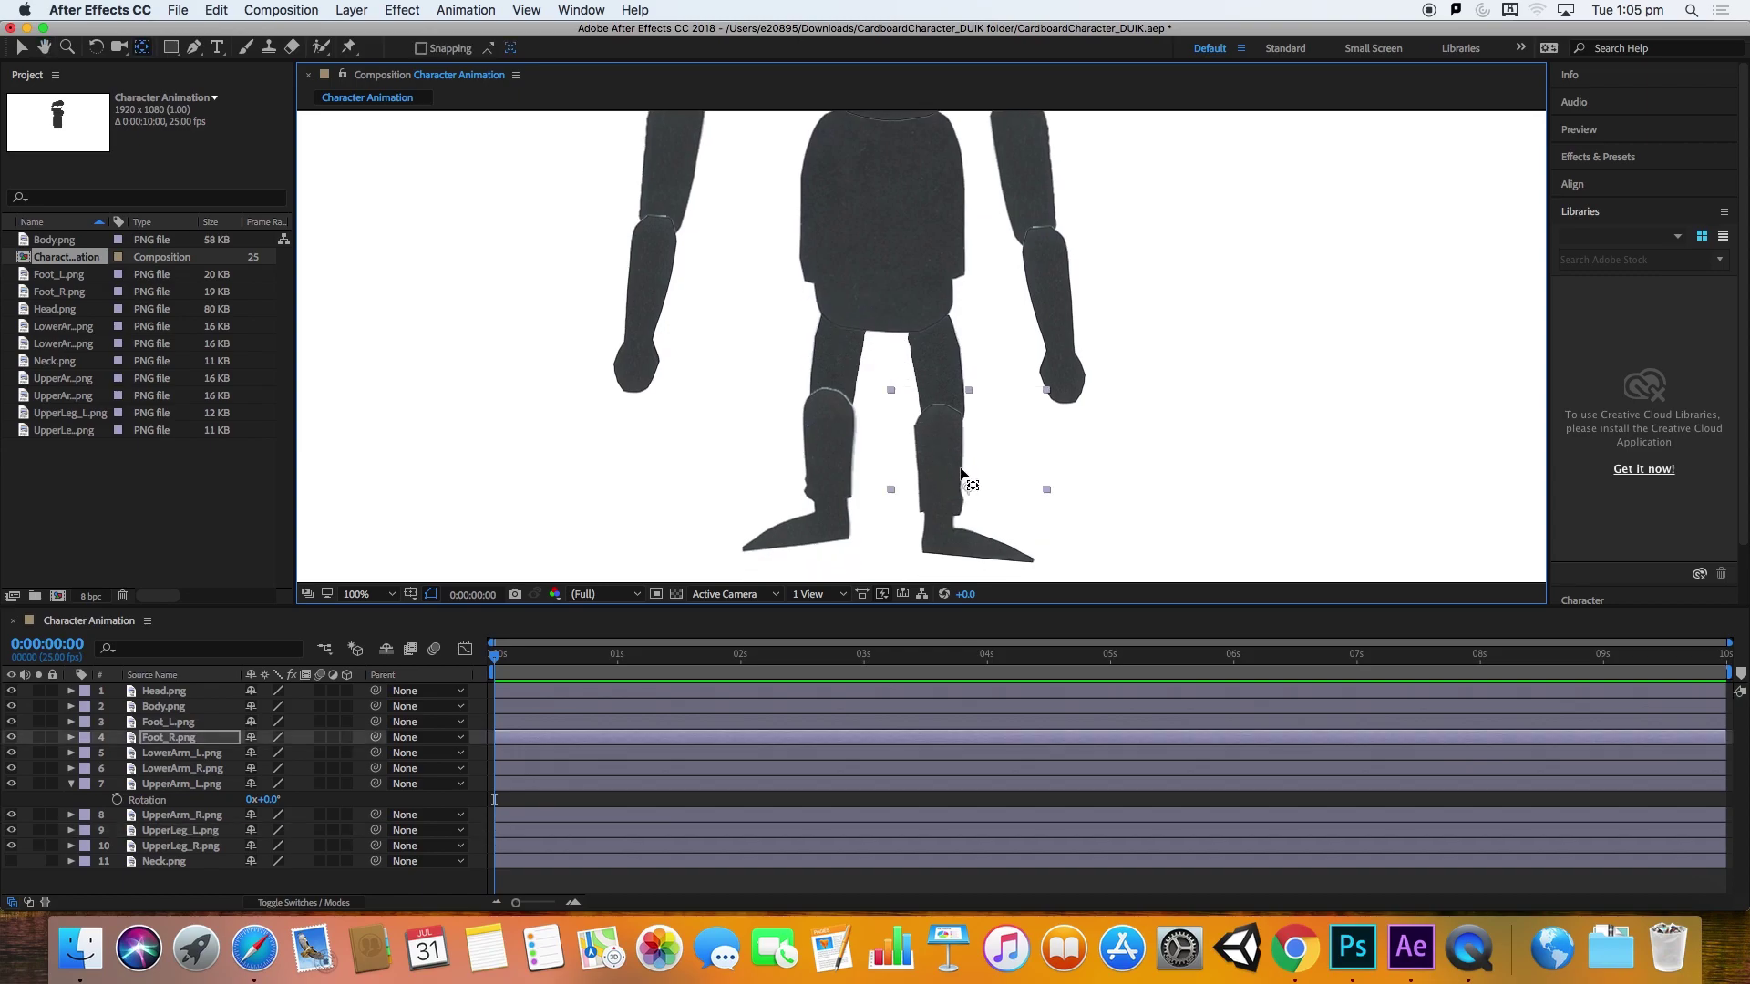
pyautogui.click(844, 472)
pyautogui.moveTo(796, 469); pyautogui.dragTo(824, 416)
pyautogui.press('v')
pyautogui.click(950, 488)
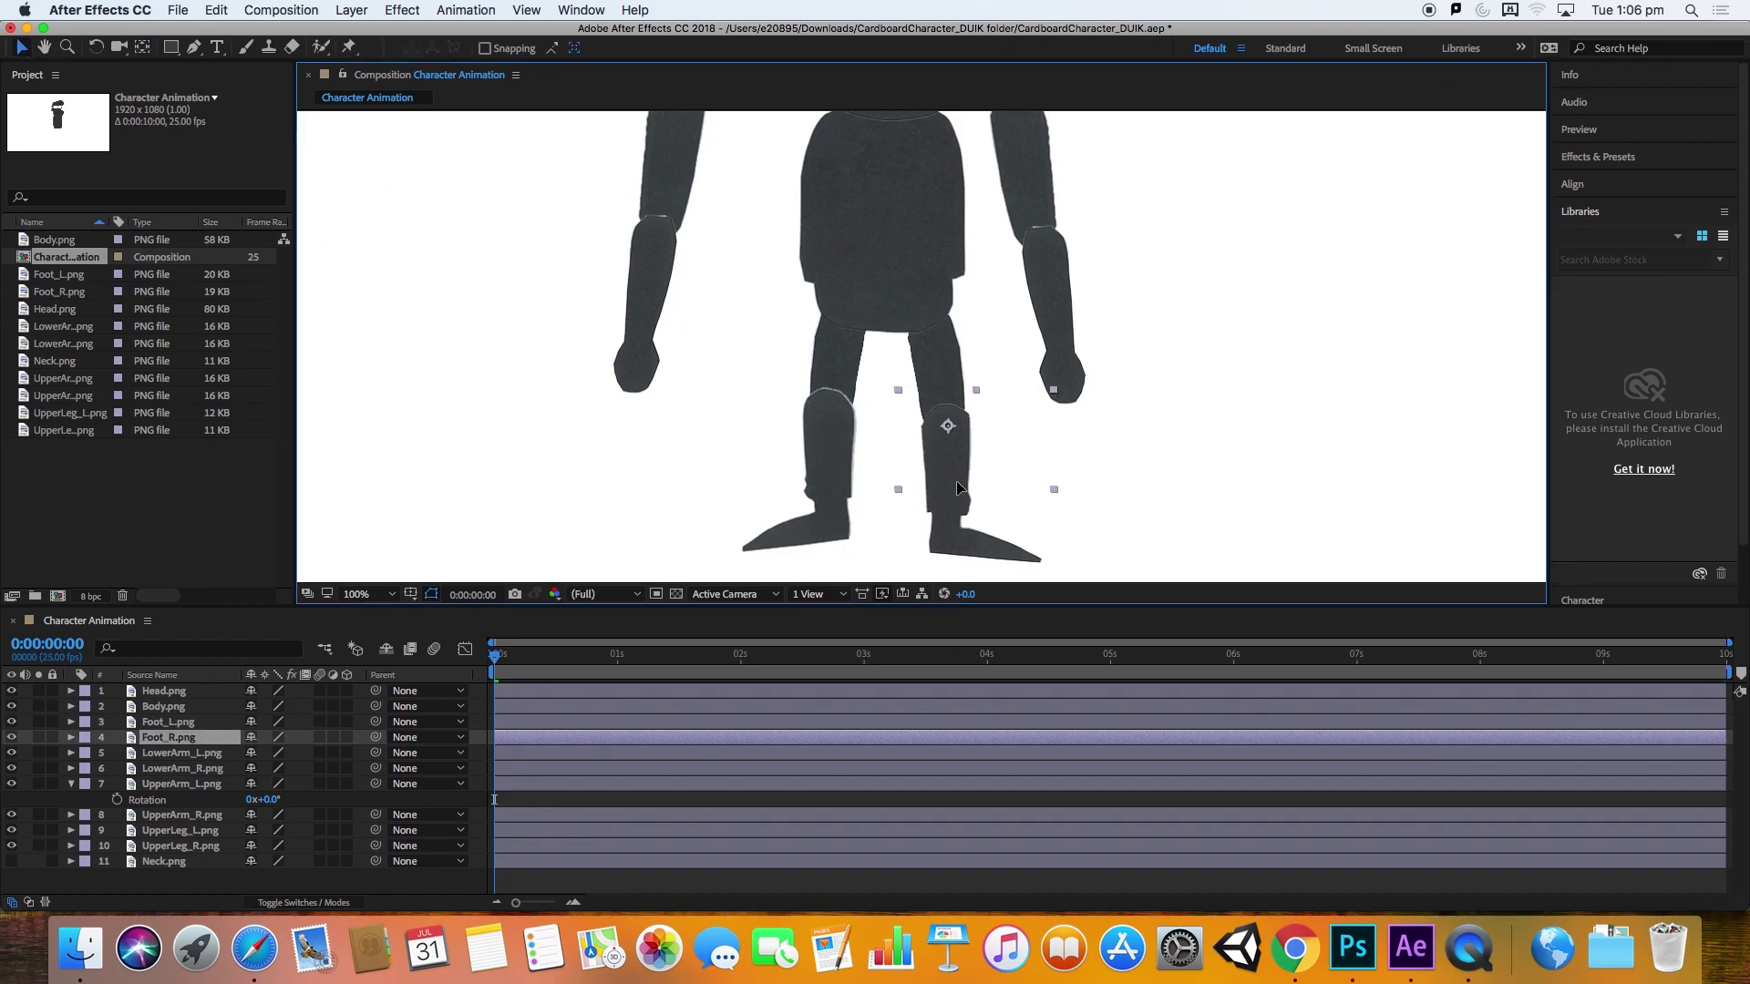
# Step: Move the anchor point of Body.png down to the middle of the hips
pyautogui.press('h')
pyautogui.moveTo(1175, 386); pyautogui.dragTo(1183, 453)
pyautogui.click(933, 270)
pyautogui.press('space')
pyautogui.moveTo(1228, 277)
pyautogui.mouseDown()
pyautogui.moveTo(1236, 397)
pyautogui.moveTo(1211, 303)
pyautogui.mouseUp()
pyautogui.press('y')
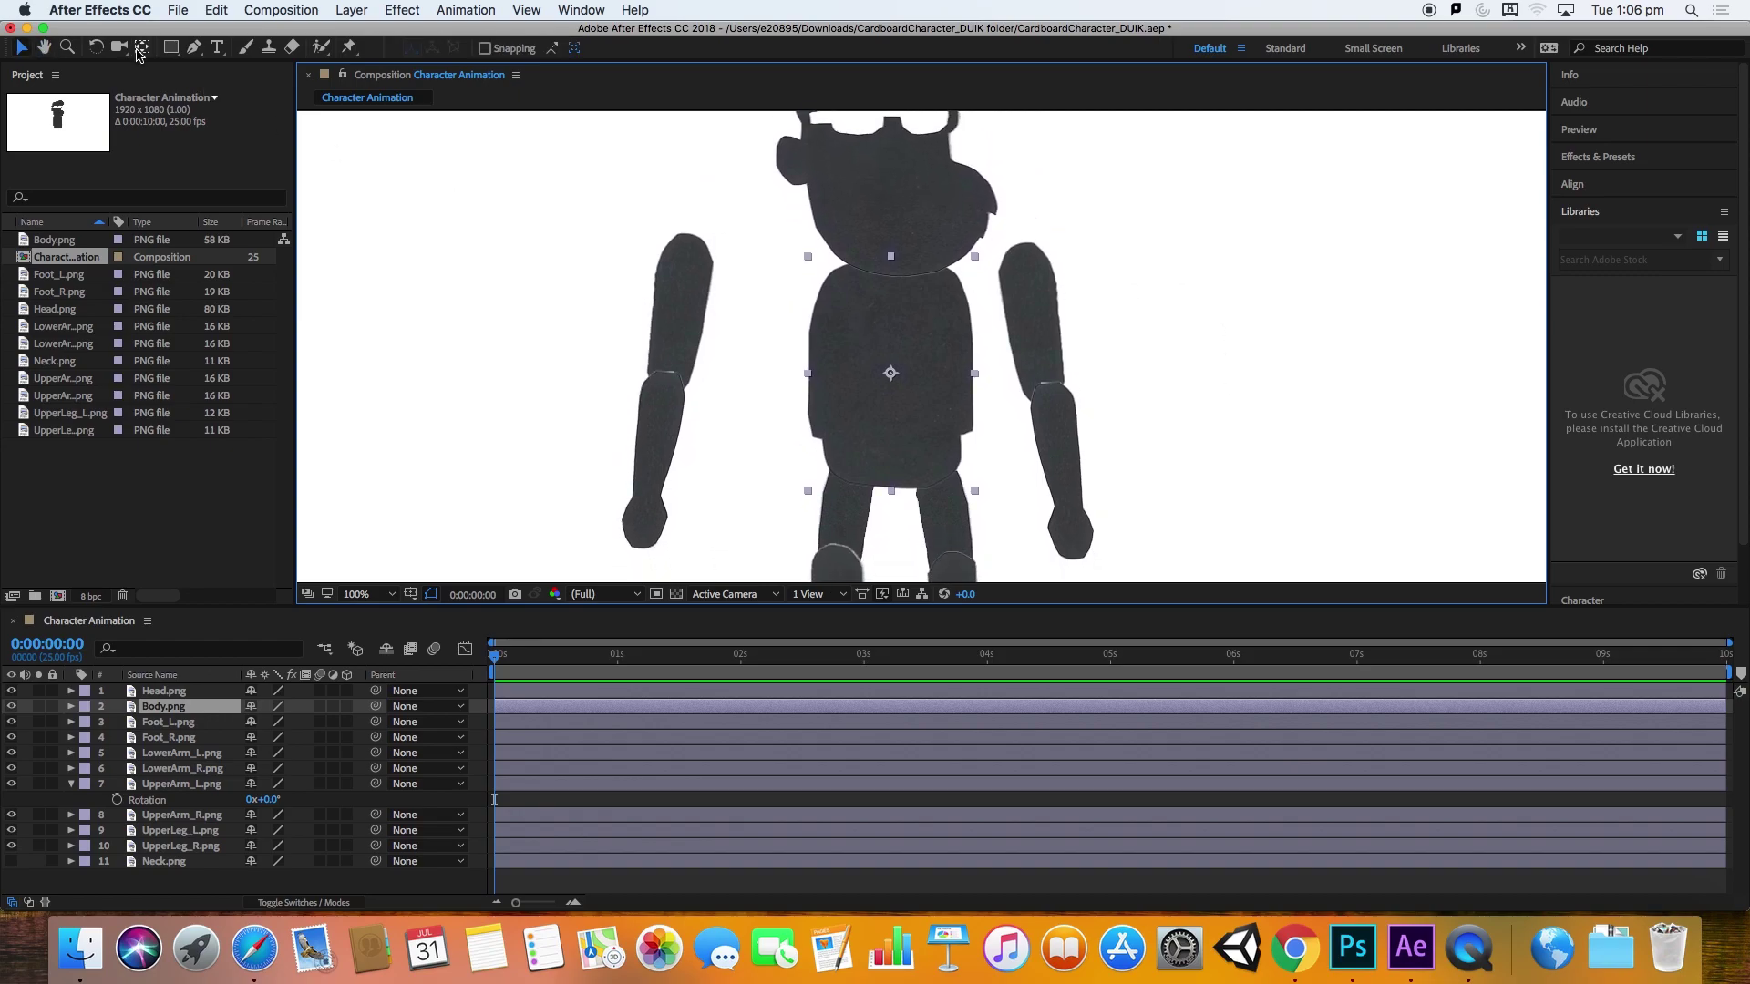
pyautogui.moveTo(888, 381); pyautogui.dragTo(893, 464)
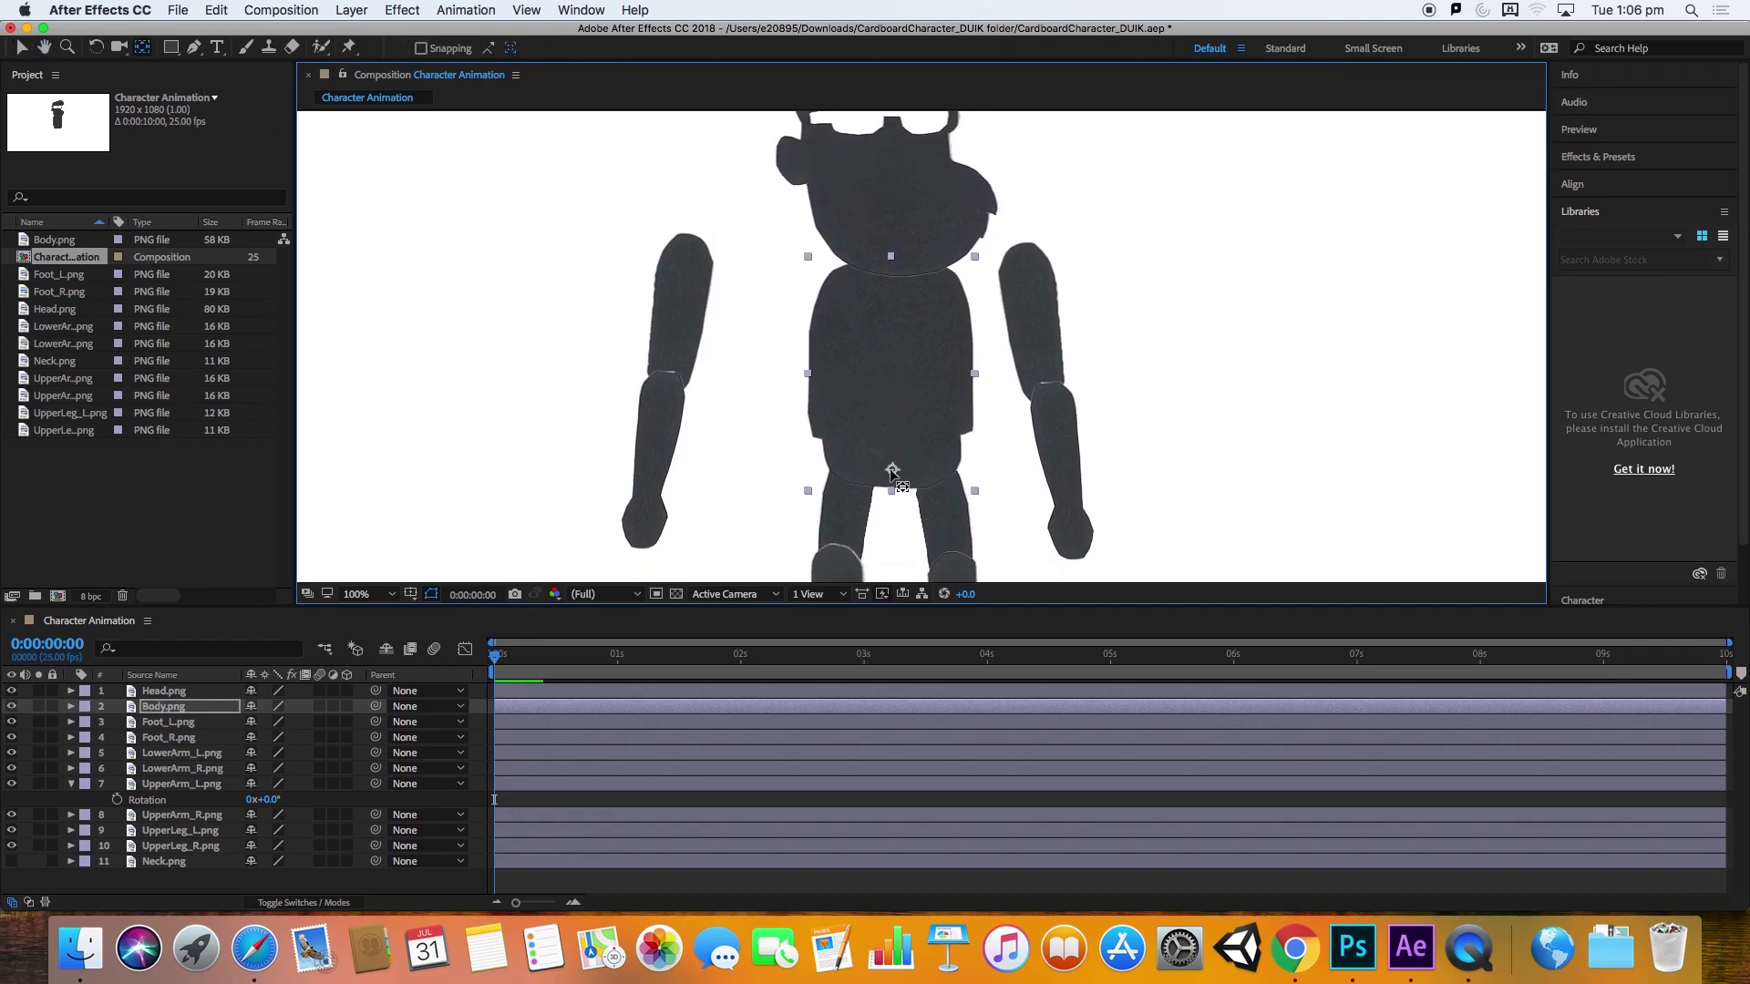
# Step: Move the anchor point of Head.png down to the base of the head at the neck
pyautogui.press('space')
pyautogui.moveTo(994, 289); pyautogui.dragTo(984, 346)
pyautogui.click(957, 255)
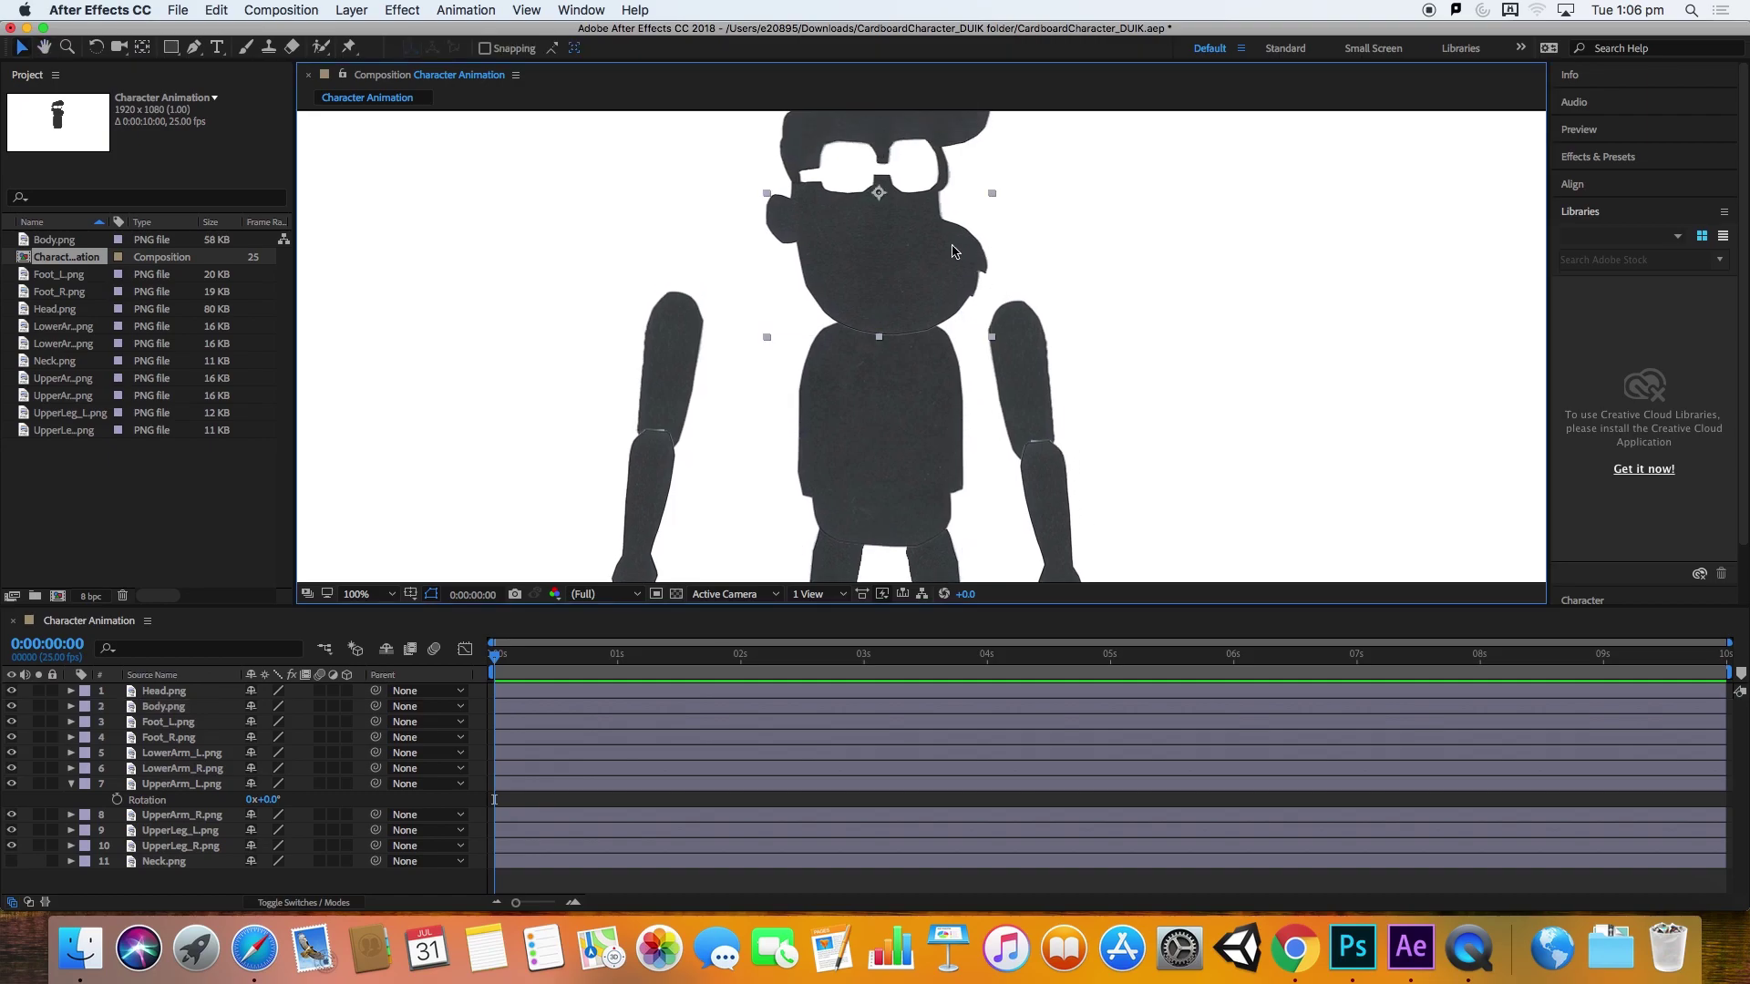
pyautogui.moveTo(879, 193); pyautogui.dragTo(883, 314)
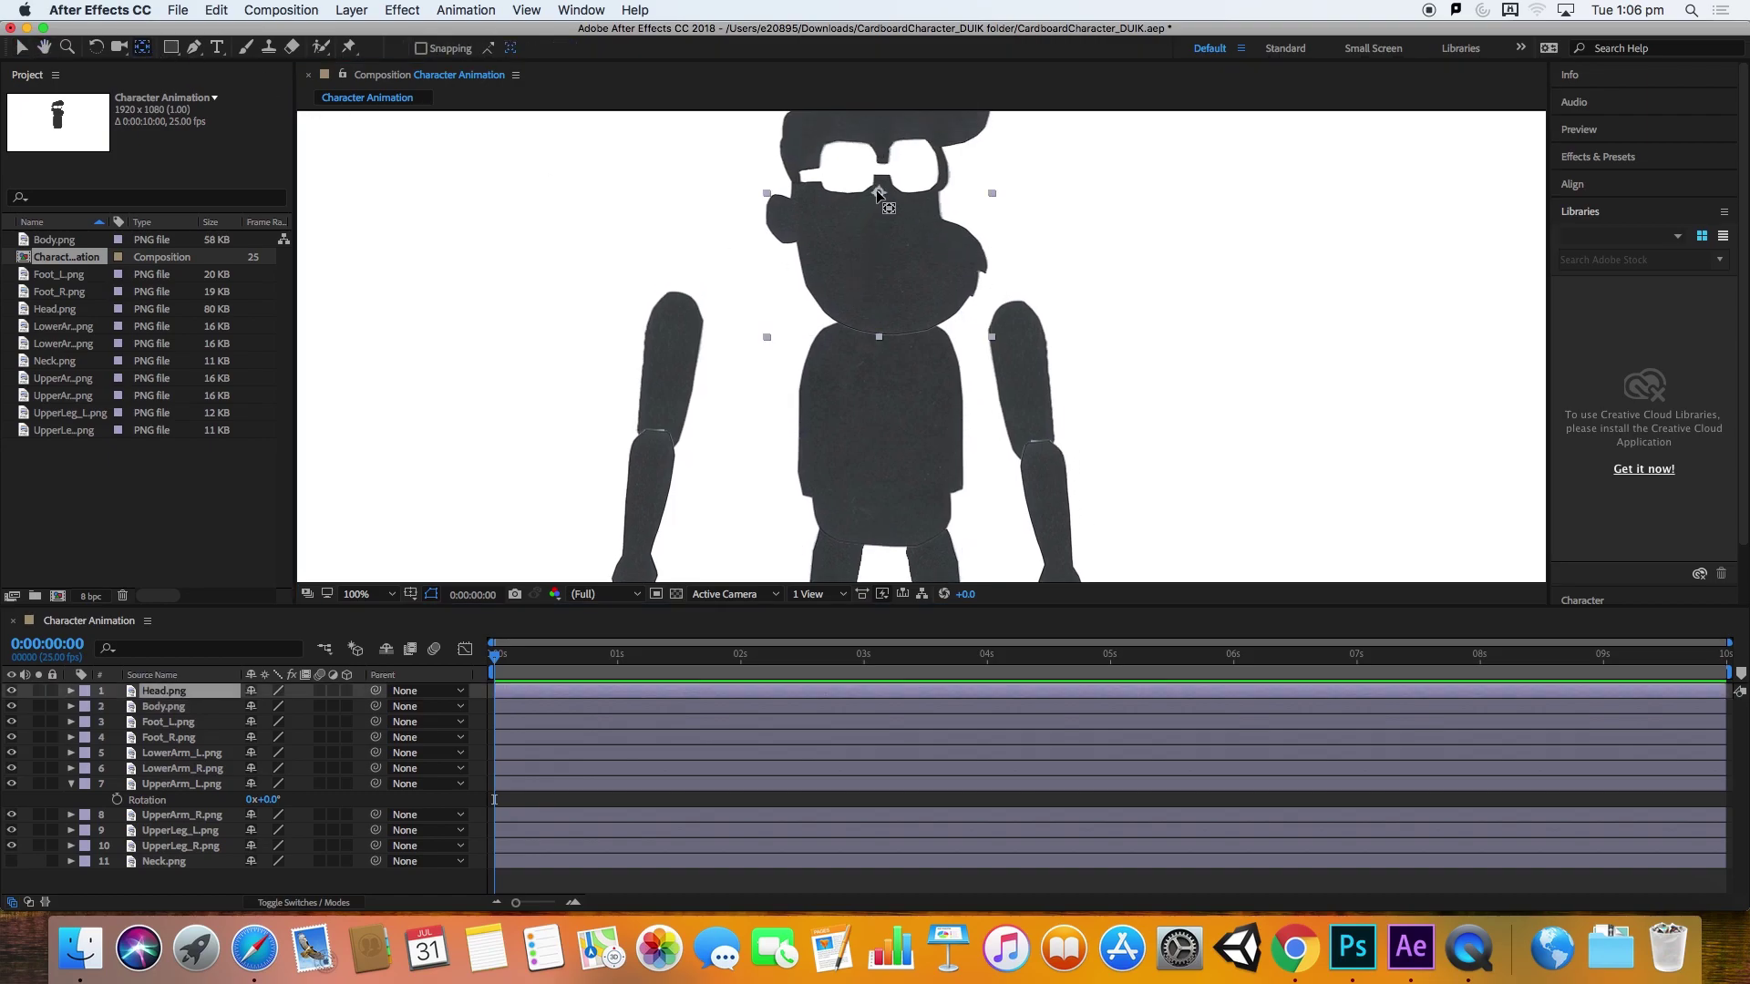
# Step: Select the head with the Selection tool and check the placement of its anchor point against the body
pyautogui.press('space')
pyautogui.moveTo(1162, 268)
pyautogui.mouseDown()
pyautogui.moveTo(1154, 292)
pyautogui.moveTo(1149, 252)
pyautogui.mouseUp()
pyautogui.press('space')
pyautogui.click(546, 177)
pyautogui.press('v')
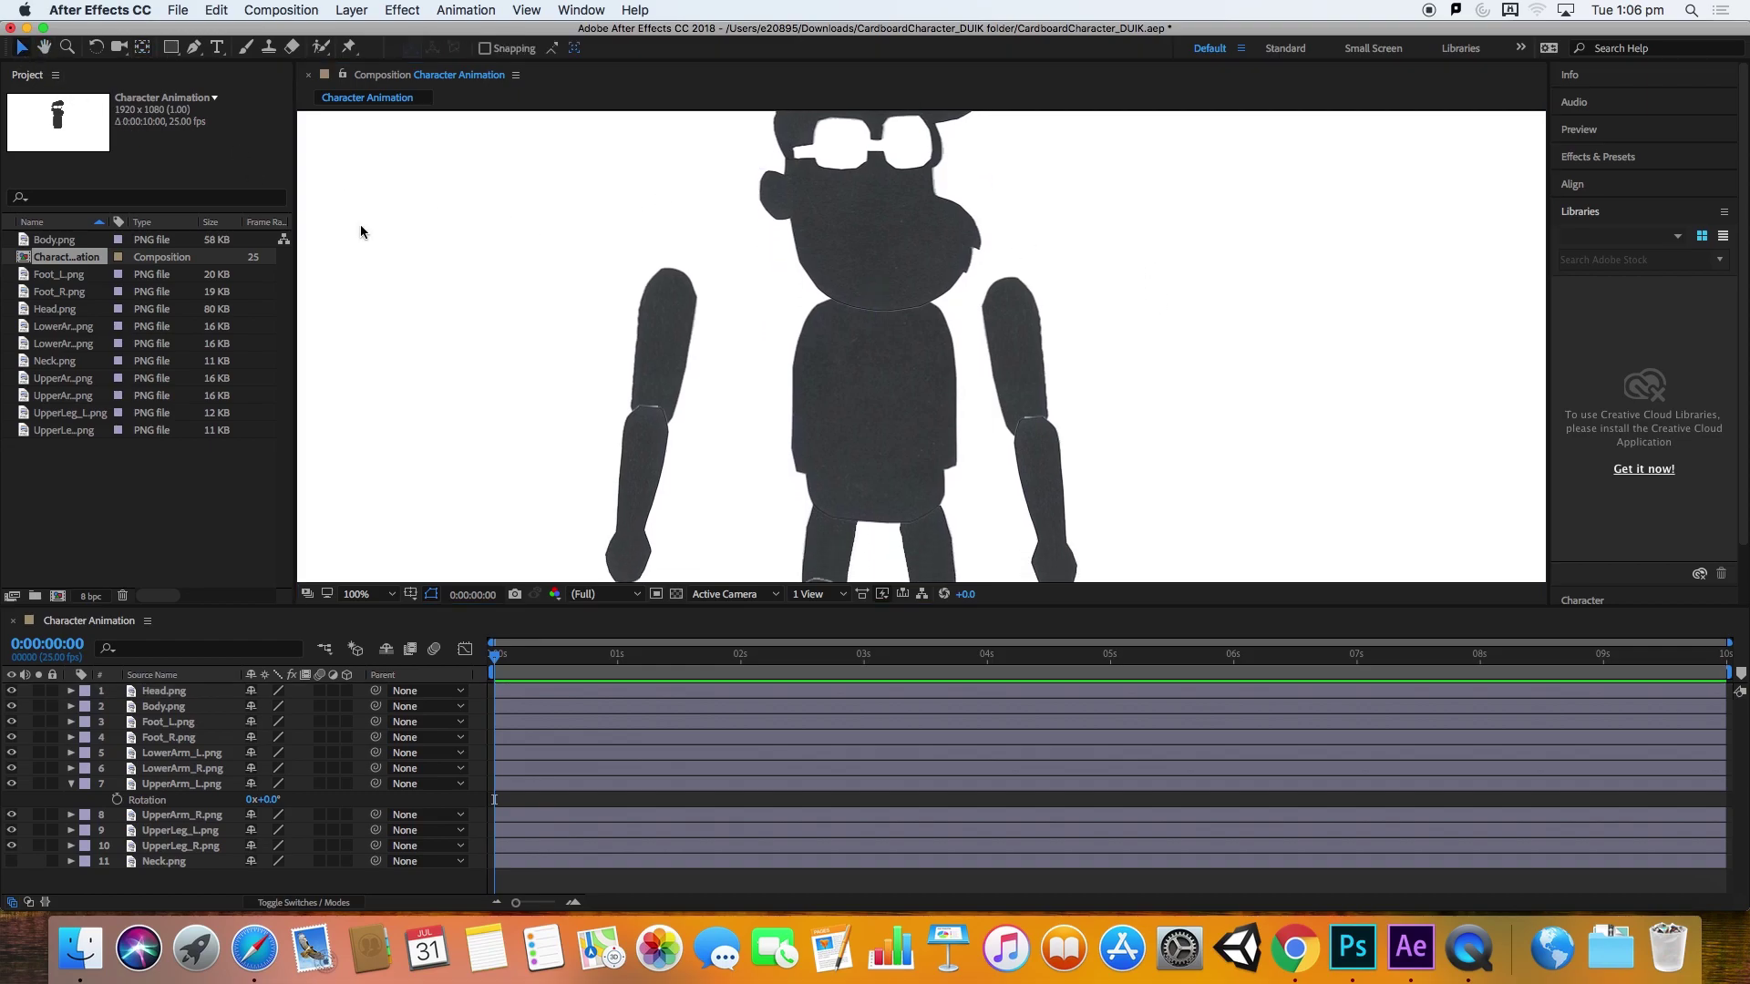
pyautogui.click(890, 235)
pyautogui.moveTo(931, 321); pyautogui.dragTo(939, 287)
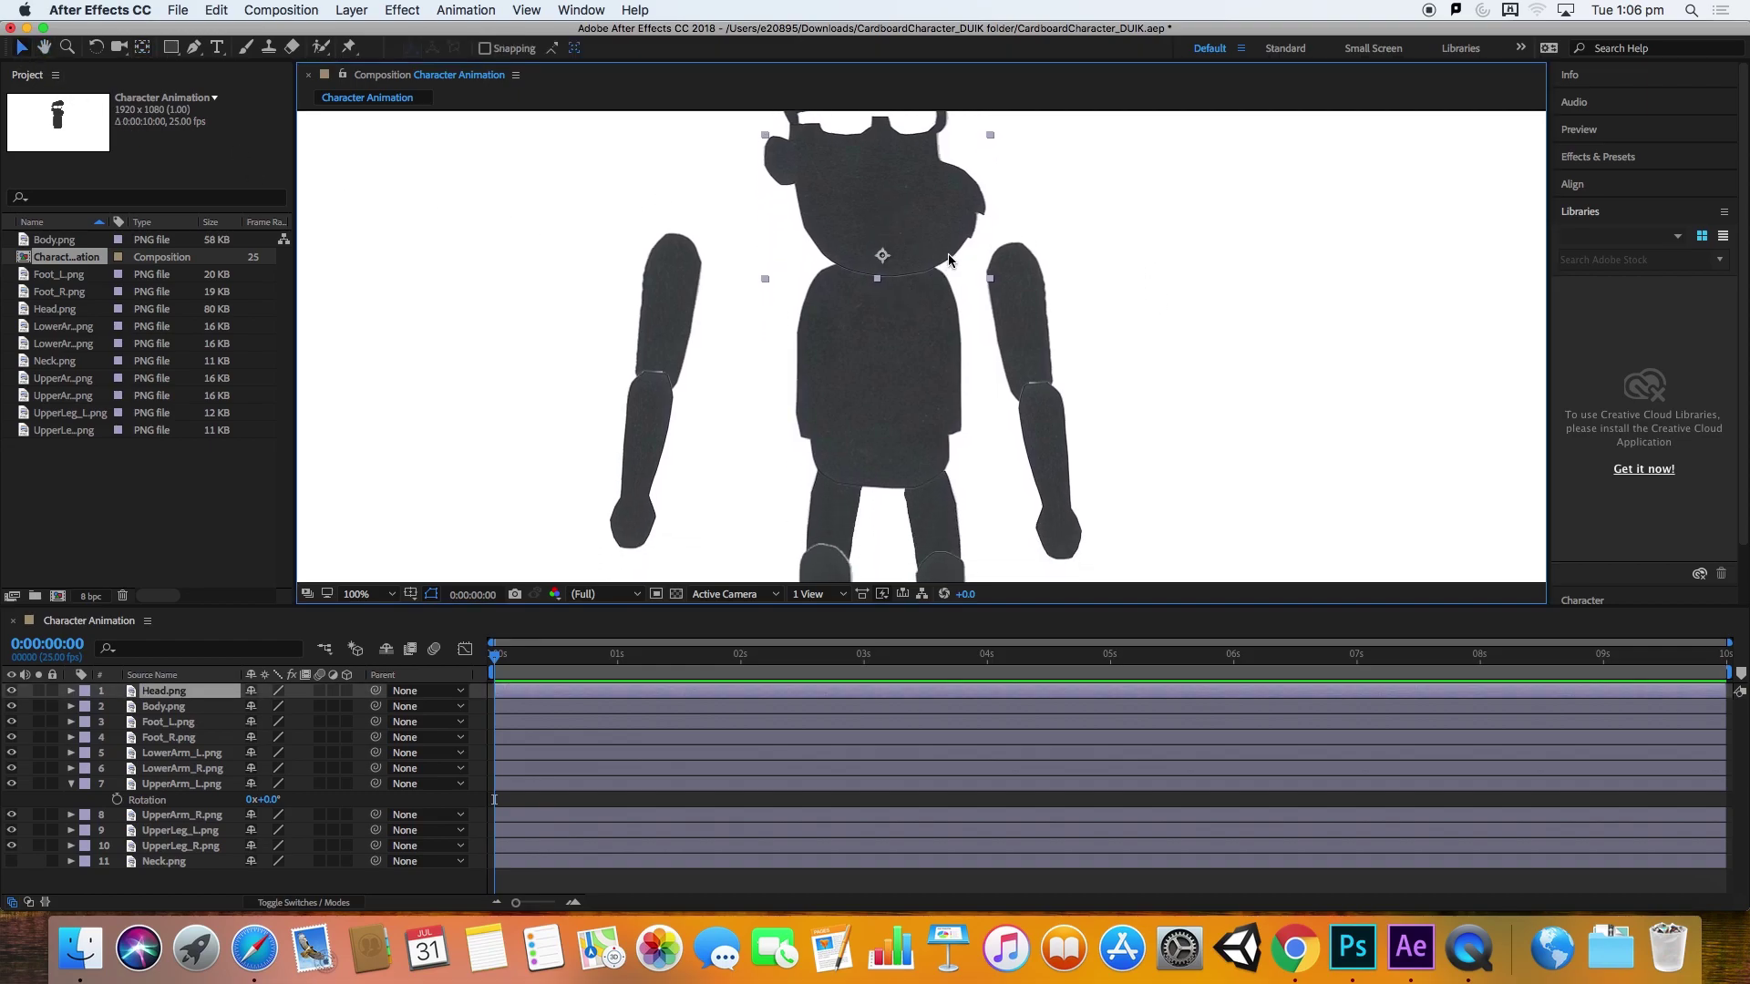
# Step: Select UpperArm_L.png and LowerArm_L.png together and move the arm inward so its top overlaps the body at the shoulder
pyautogui.click(672, 258)
pyautogui.click(671, 427)
pyautogui.click(583, 270)
pyautogui.moveTo(534, 240); pyautogui.dragTo(693, 344)
pyautogui.moveTo(703, 327); pyautogui.dragTo(814, 352)
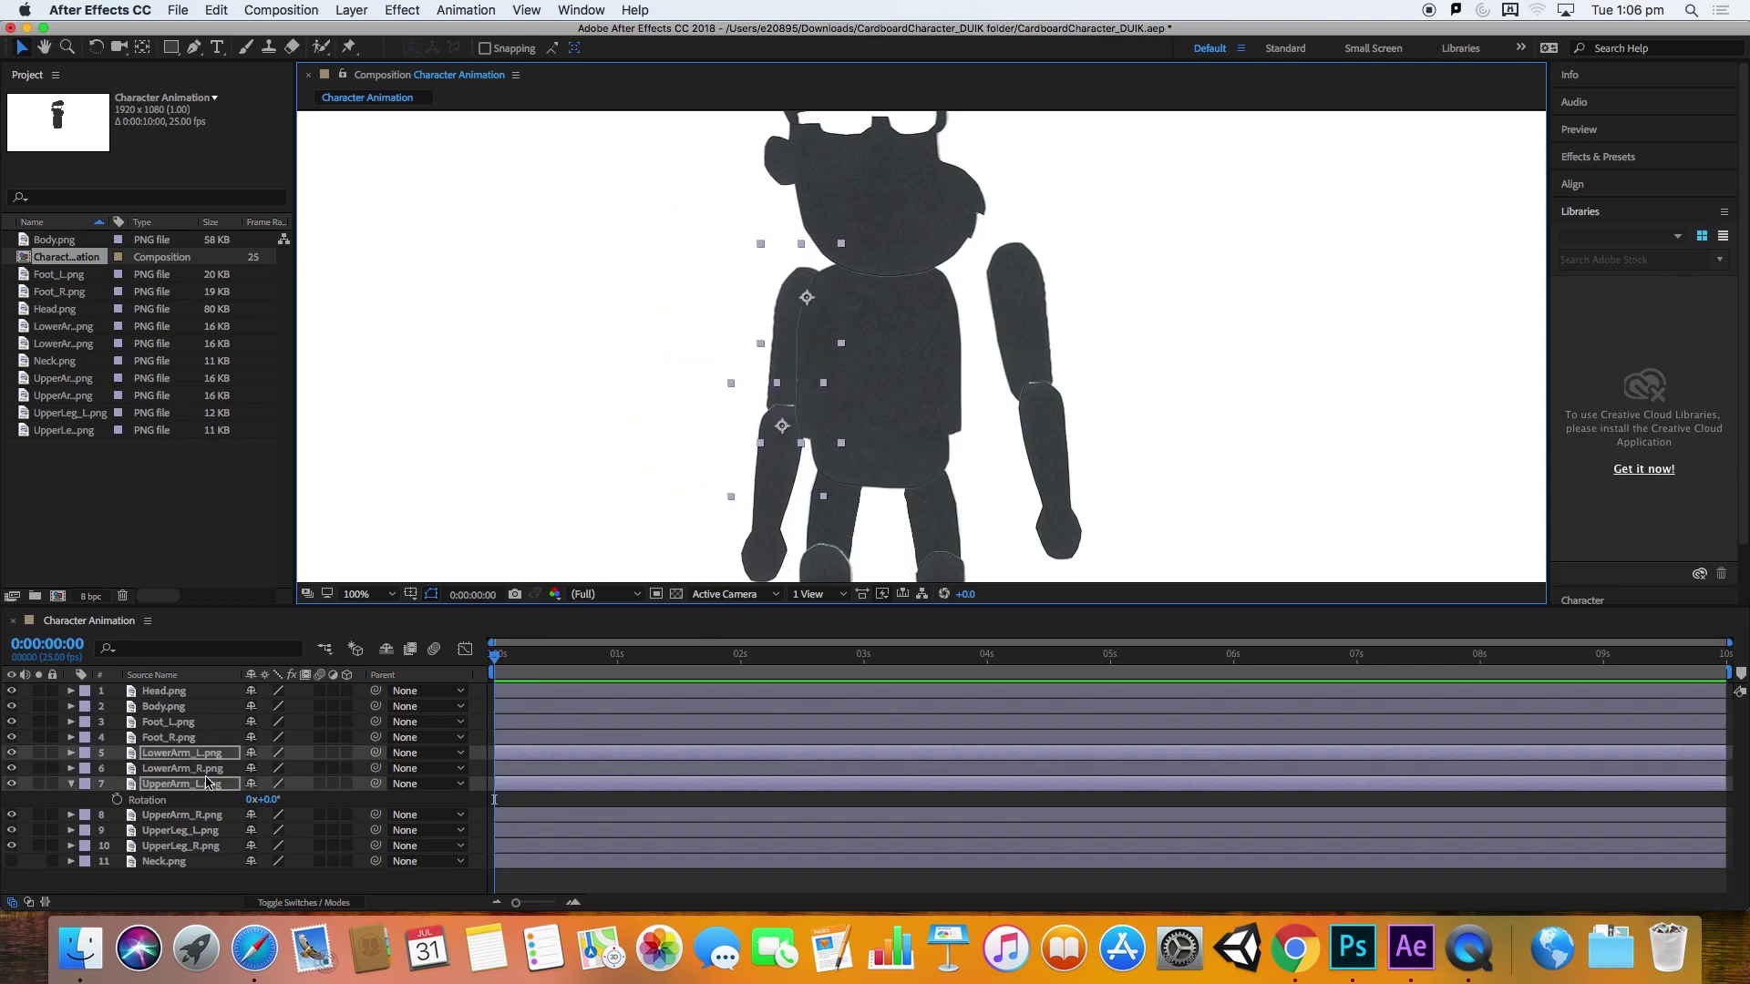
pyautogui.moveTo(795, 335); pyautogui.dragTo(815, 338)
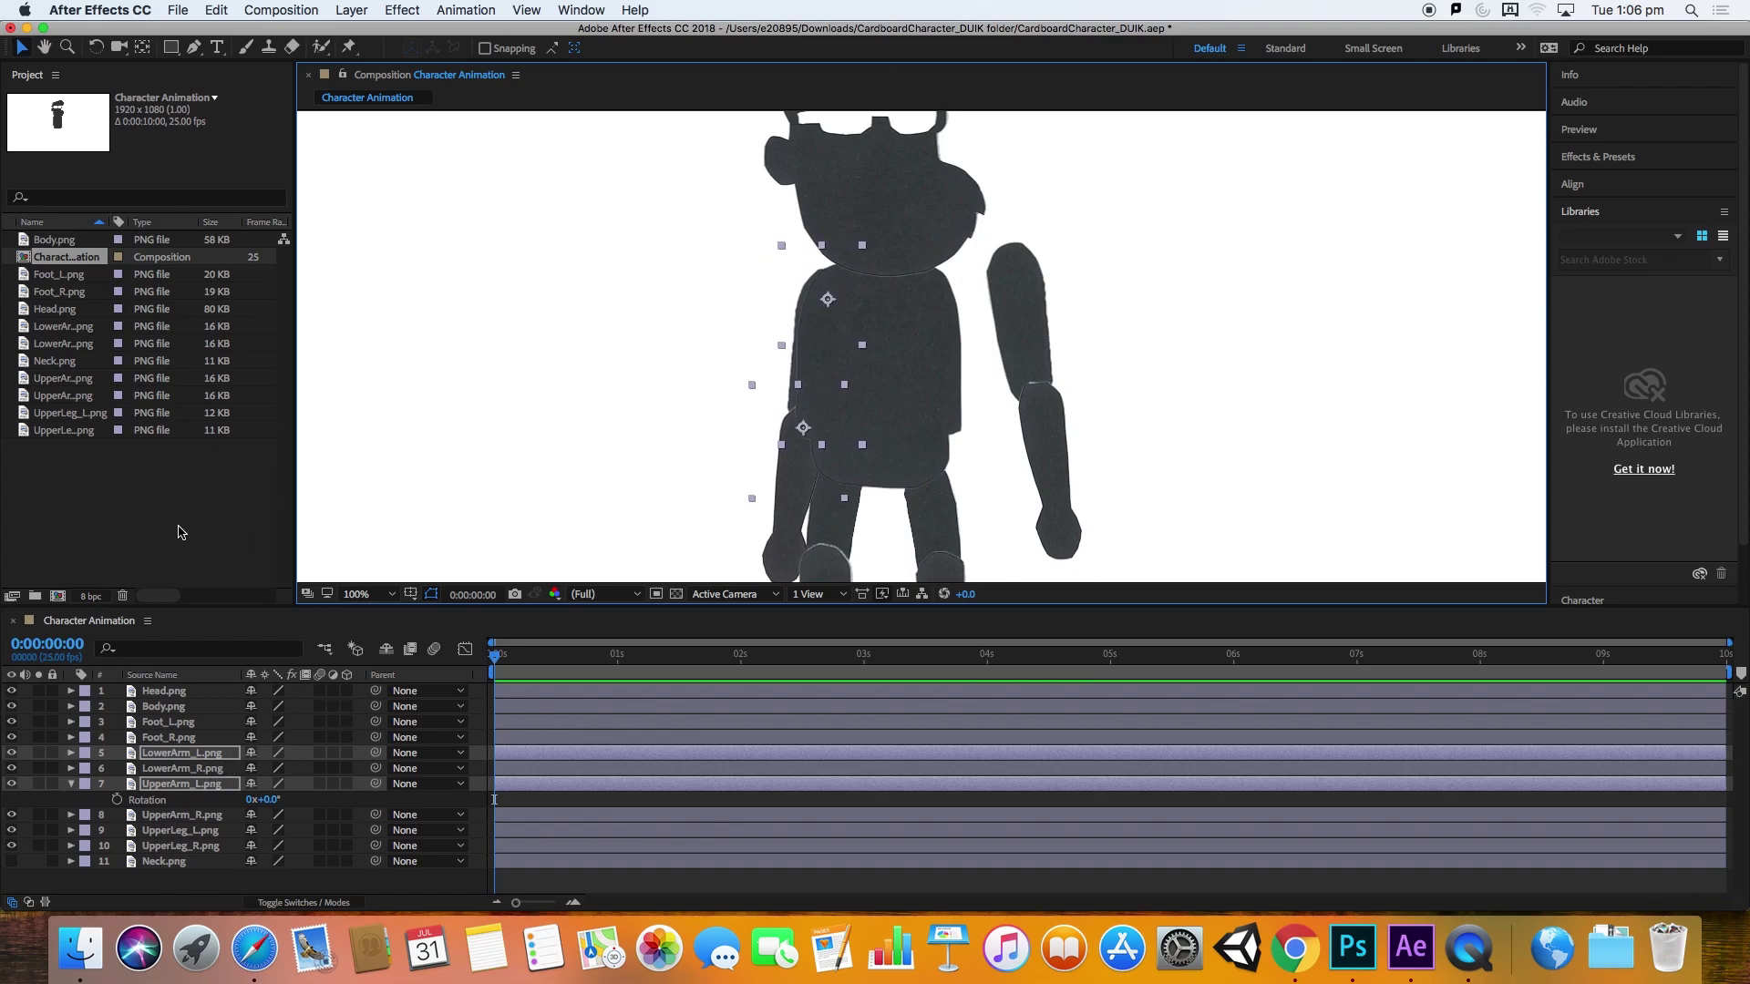
# Step: Rotate UpperArm_L.png and LowerArm_L.png together by about 33.5° so the arm angles away from the body
pyautogui.click(96, 46)
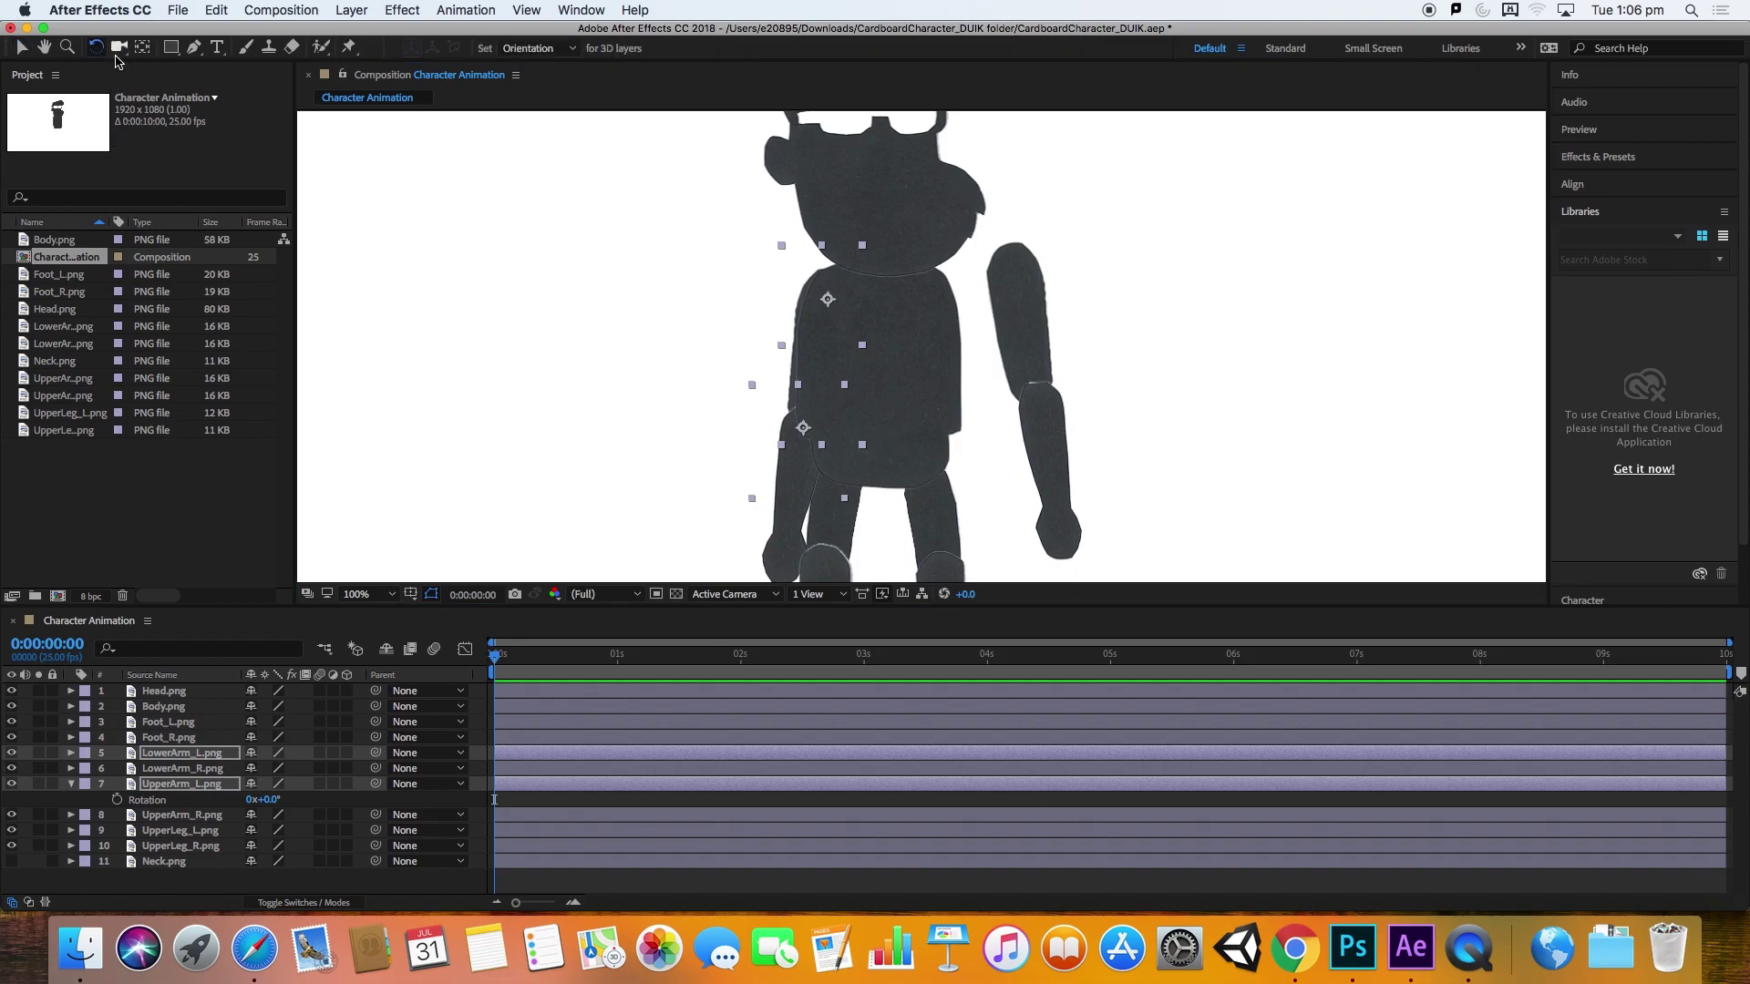
pyautogui.moveTo(753, 500); pyautogui.dragTo(719, 441)
pyautogui.click(574, 343)
pyautogui.press('v')
# Step: Rotate UpperArm_R.png to about -28.8° and attach it to the body at the opposite shoulder
pyautogui.click(1013, 283)
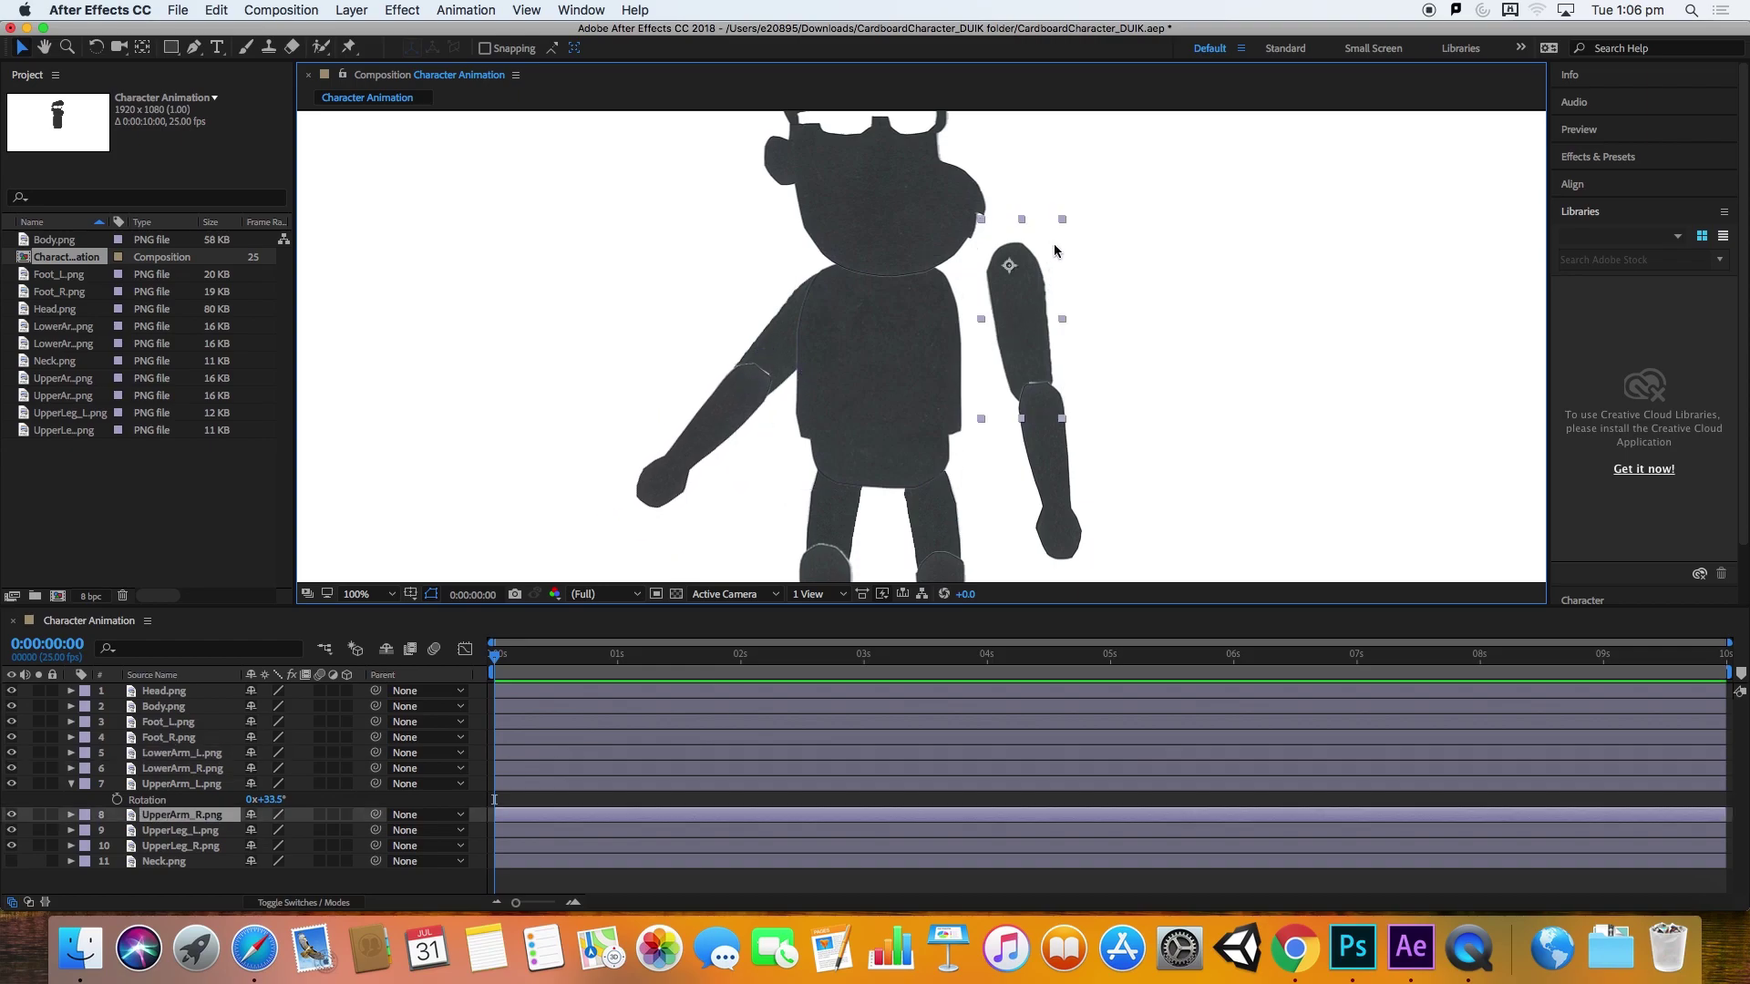
pyautogui.press('r')
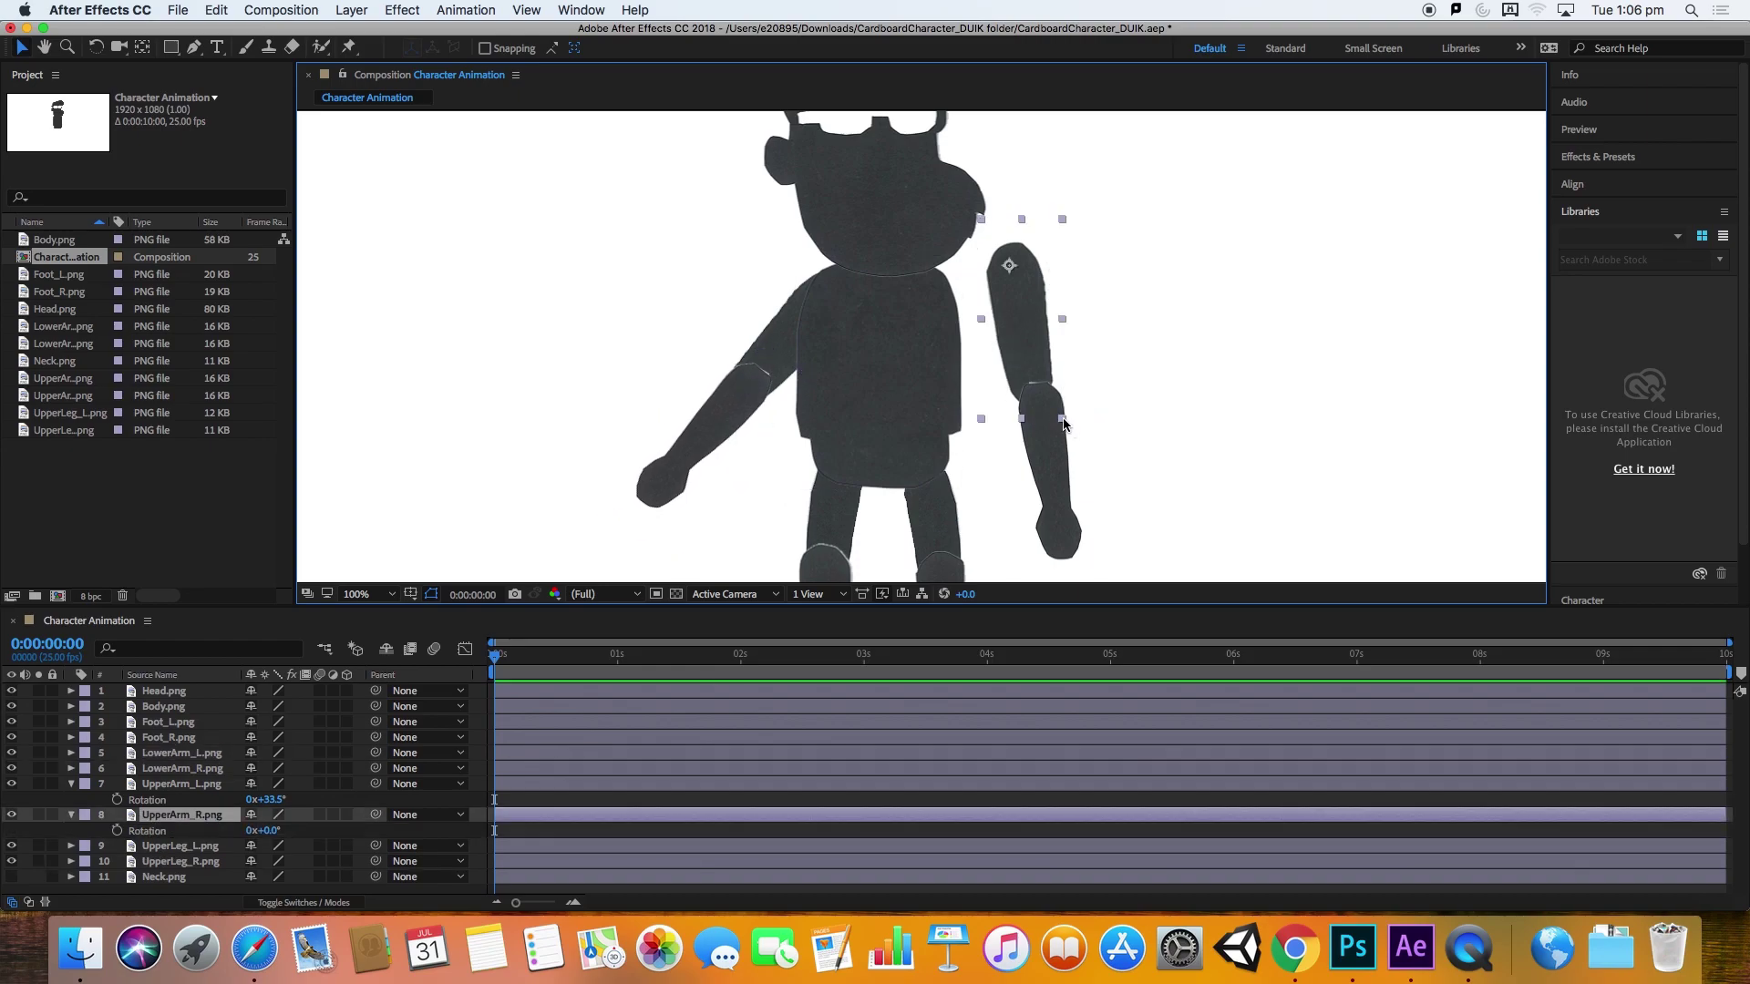
pyautogui.moveTo(1062, 420); pyautogui.dragTo(1086, 413)
pyautogui.press('super+z')
pyautogui.press('w')
pyautogui.moveTo(1058, 418); pyautogui.dragTo(998, 353)
pyautogui.press('v')
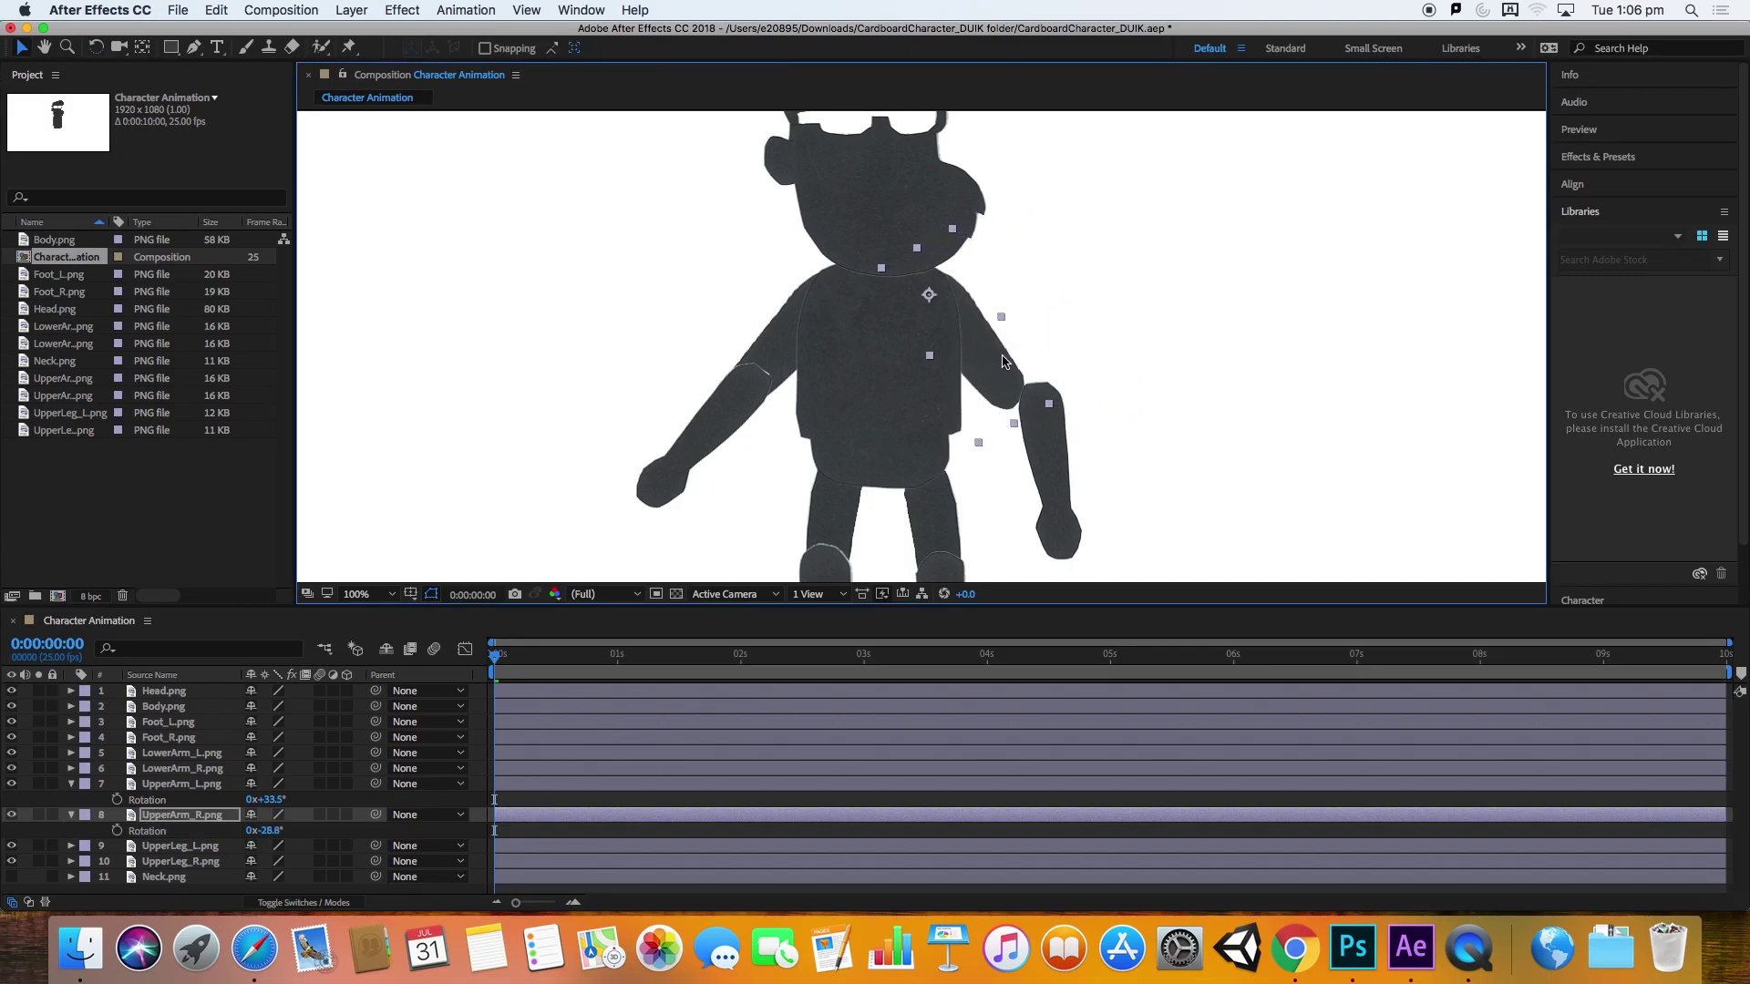
# Step: Place LowerArm_R.png at the elbow of its upper arm and rotate it to about -14.8°
pyautogui.click(1097, 452)
pyautogui.moveTo(1056, 457); pyautogui.dragTo(1018, 438)
pyautogui.click(97, 48)
pyautogui.moveTo(1072, 576); pyautogui.dragTo(1144, 534)
pyautogui.click(1230, 408)
# Step: Save the project with the whole character in view and collapse the Rotation properties of both upper arm layers
pyautogui.press('space')
pyautogui.moveTo(1234, 405); pyautogui.dragTo(1234, 372)
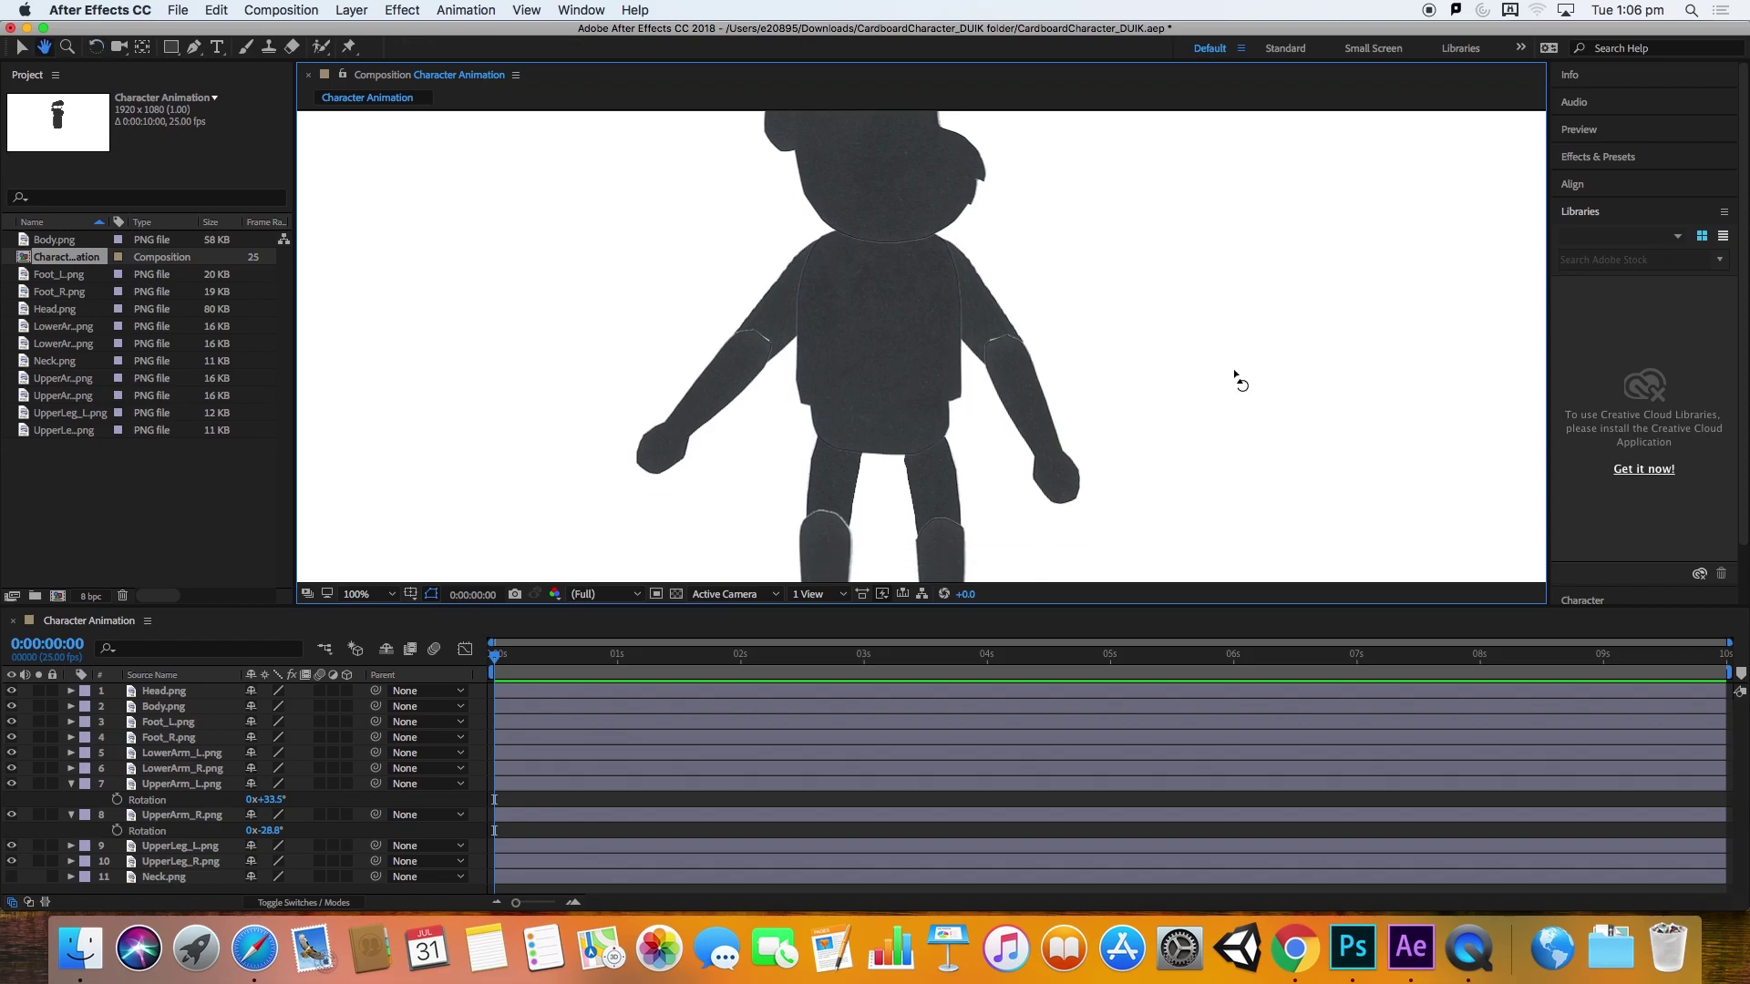
pyautogui.press(',')
pyautogui.press('super+s')
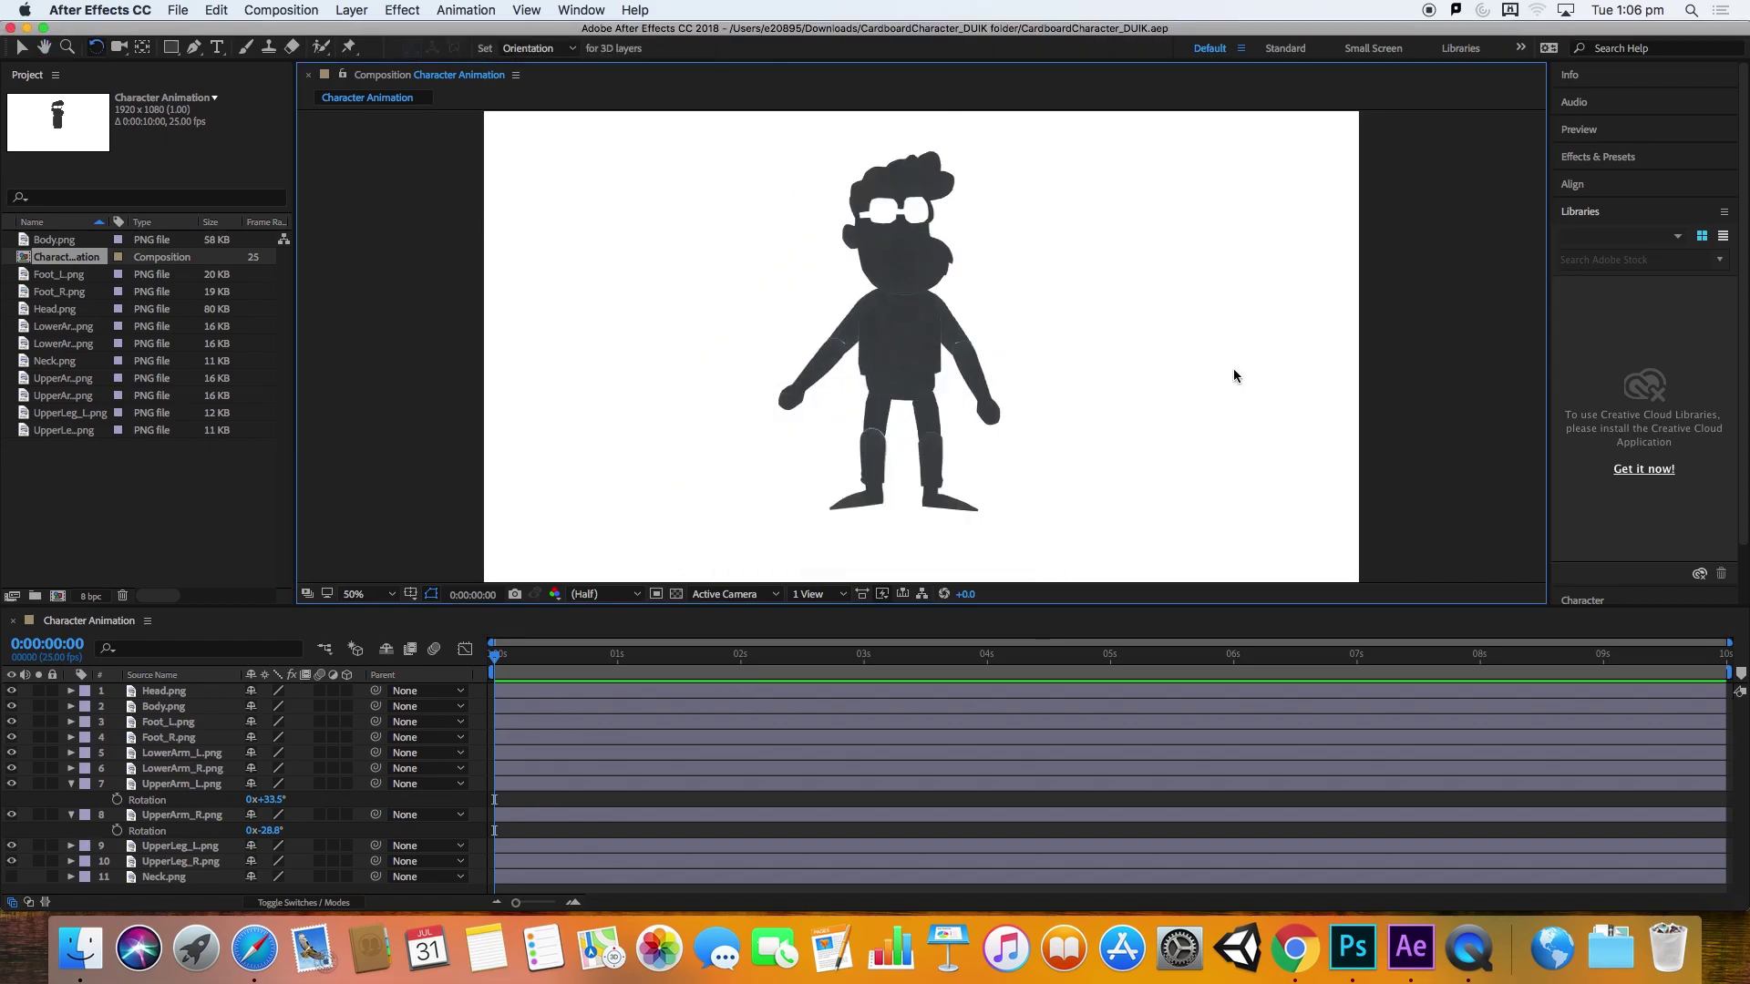
pyautogui.click(72, 784)
pyautogui.click(72, 799)
pyautogui.click(664, 361)
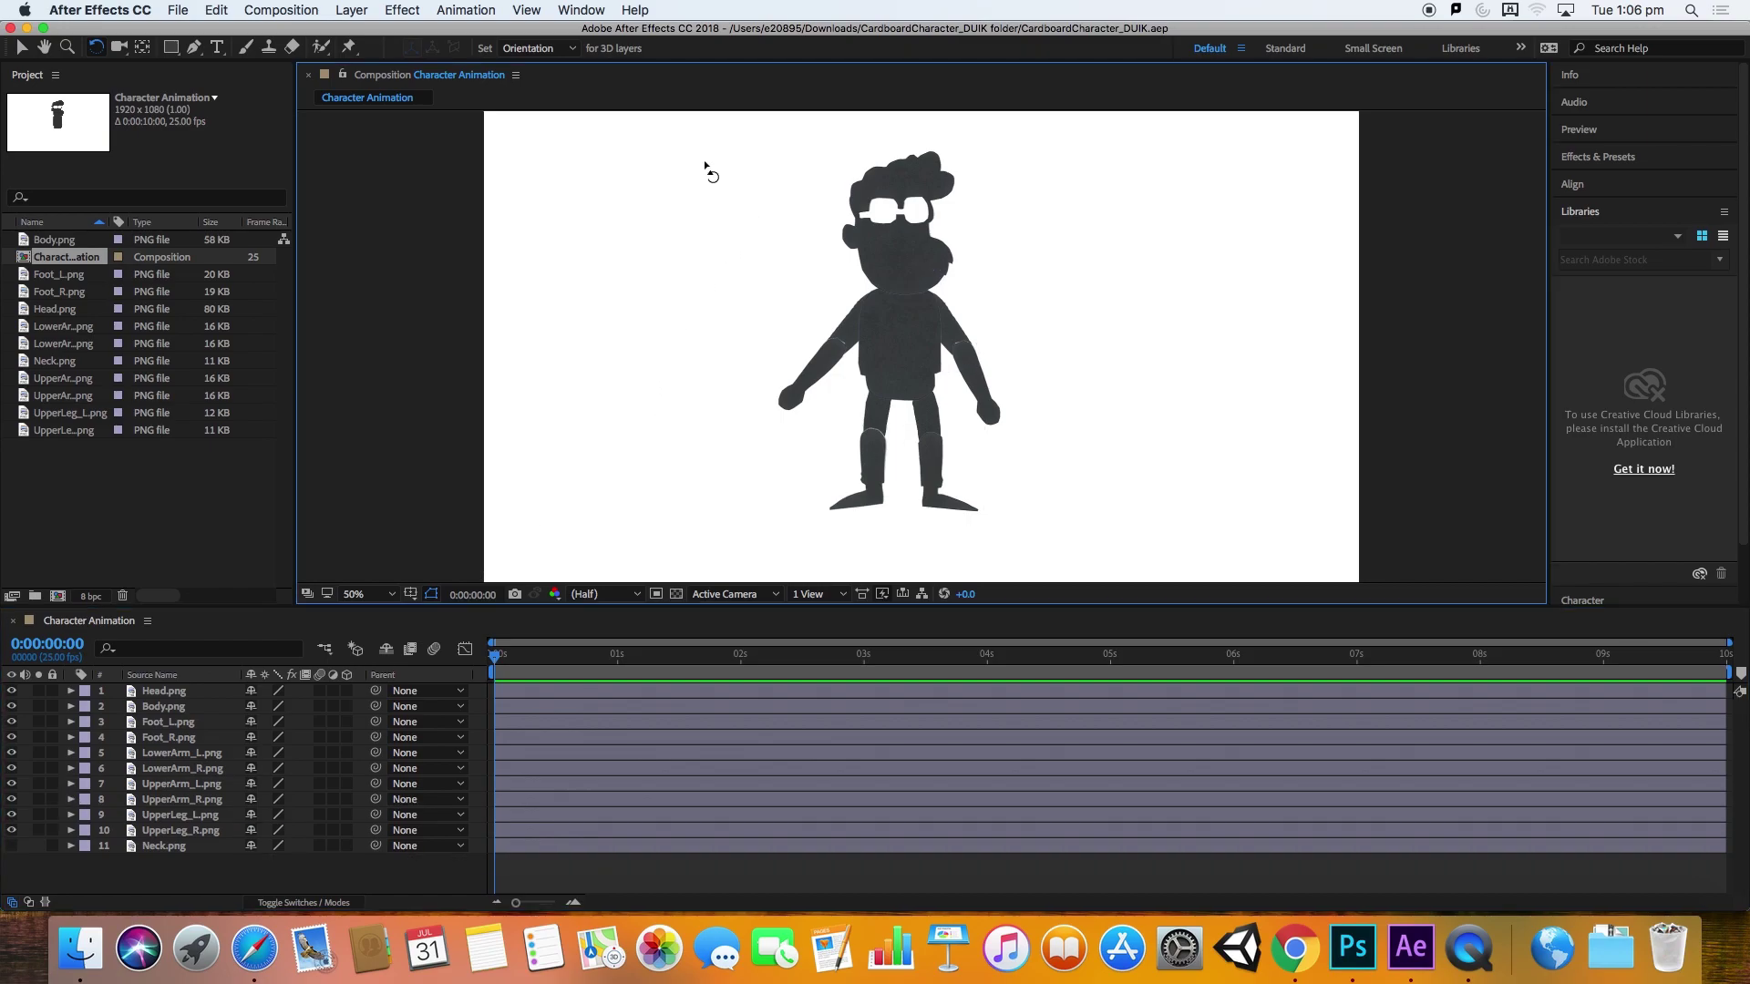
# Step: Select LowerArm_R.png and expand all of its Transform properties for inspection
pyautogui.press('v')
pyautogui.click(864, 195)
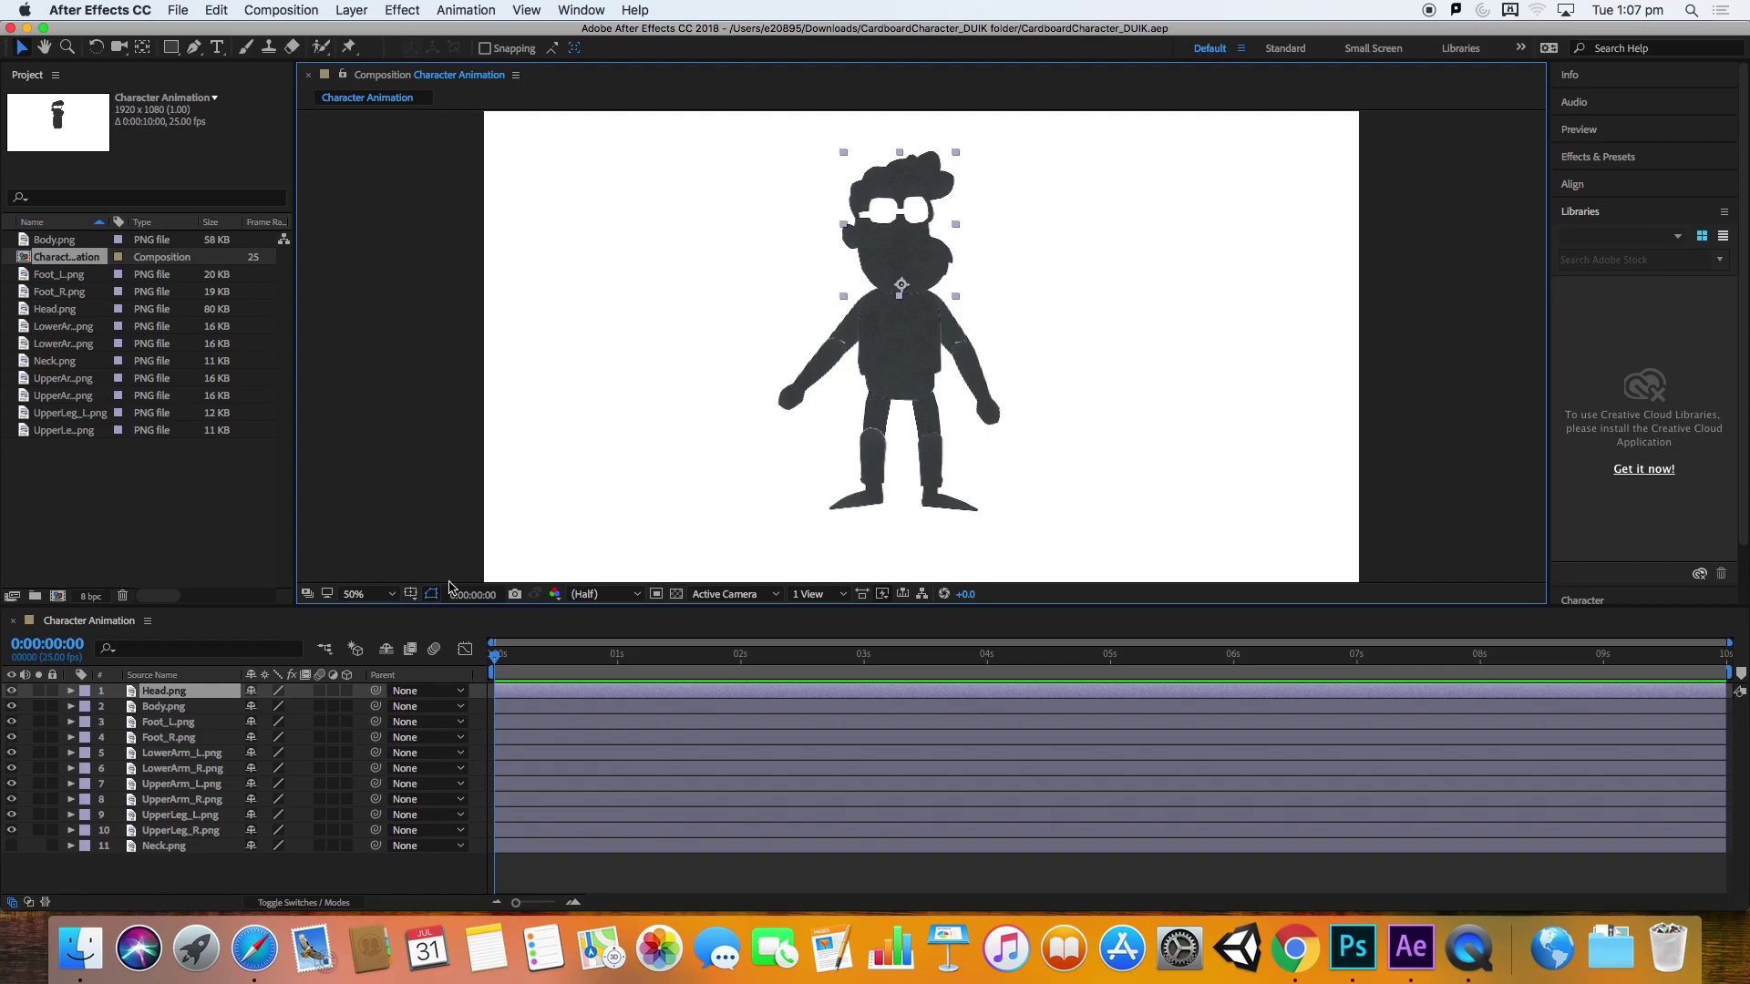
pyautogui.click(986, 398)
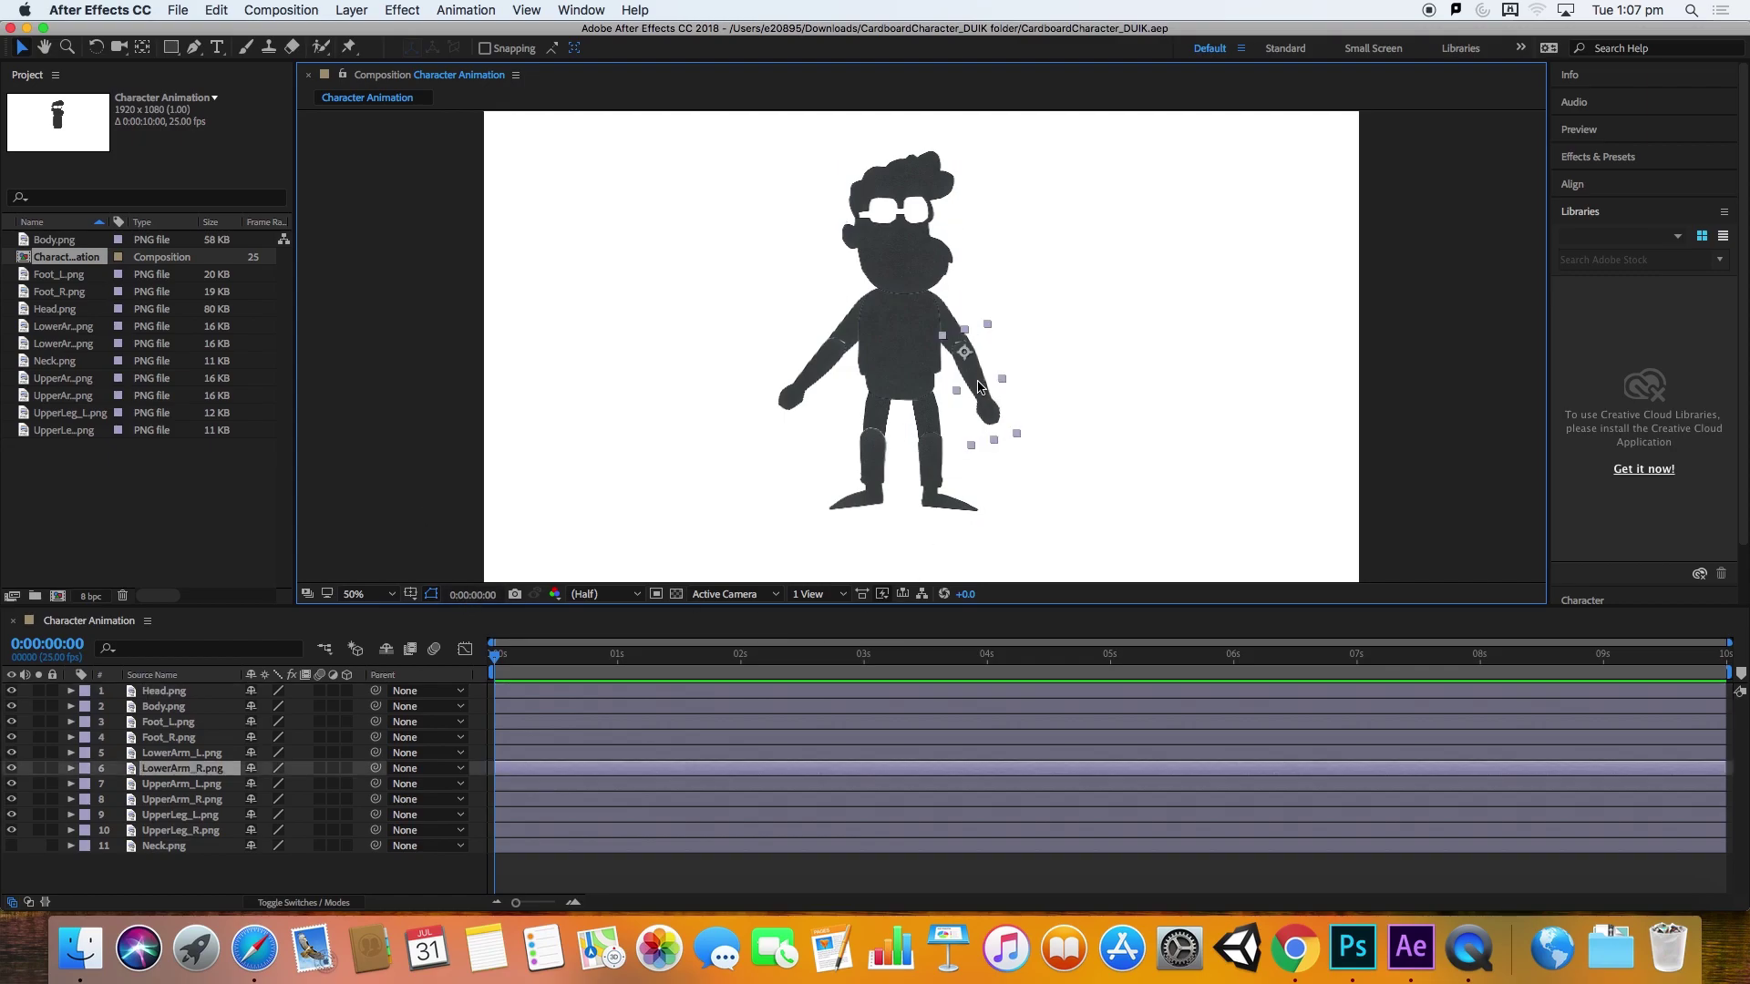
pyautogui.press('p')
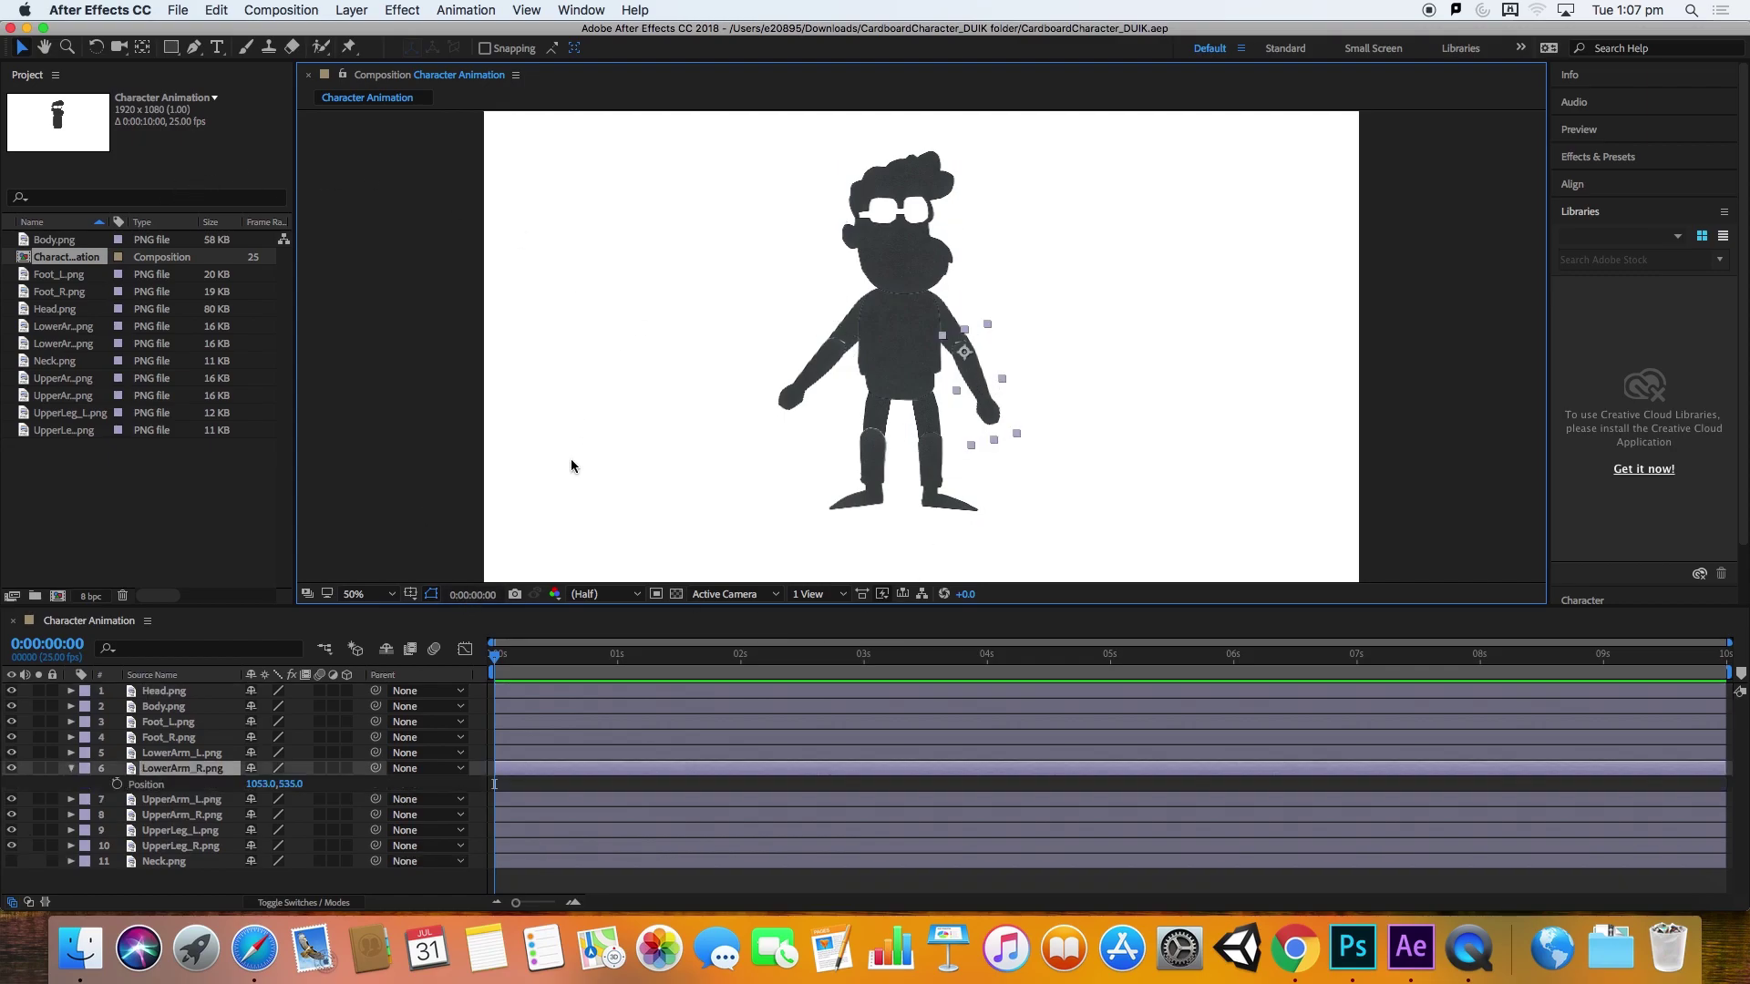
pyautogui.click(71, 768)
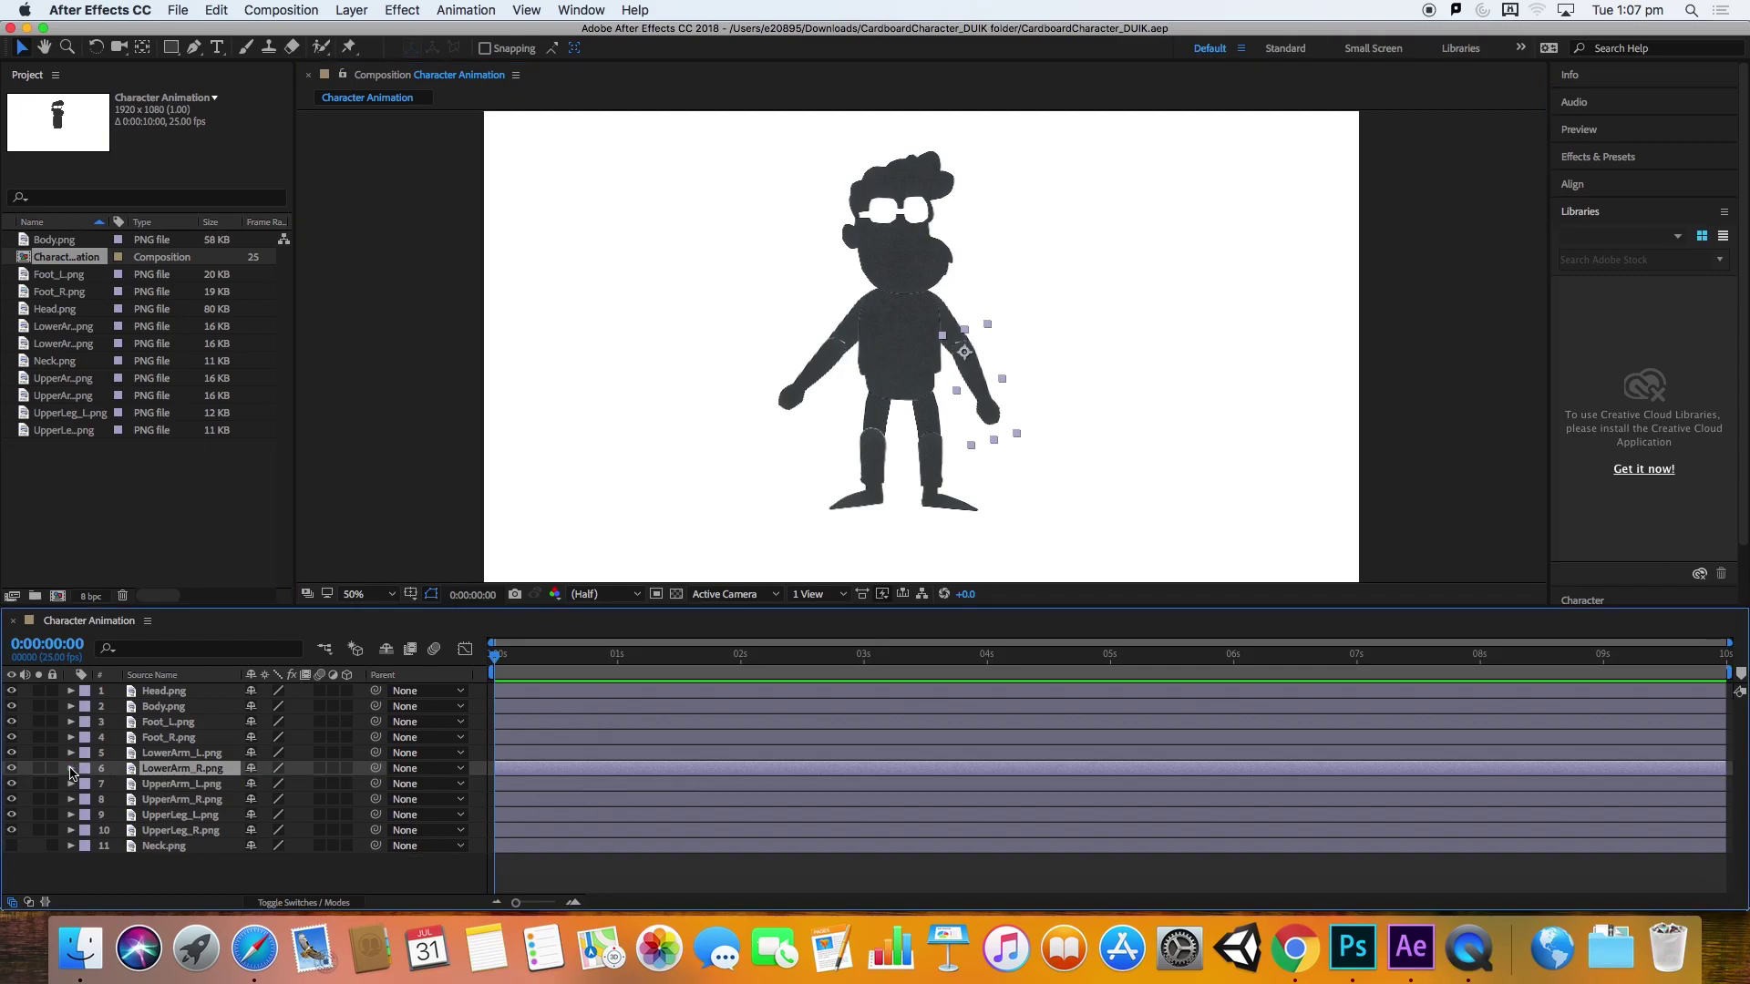
pyautogui.click(71, 769)
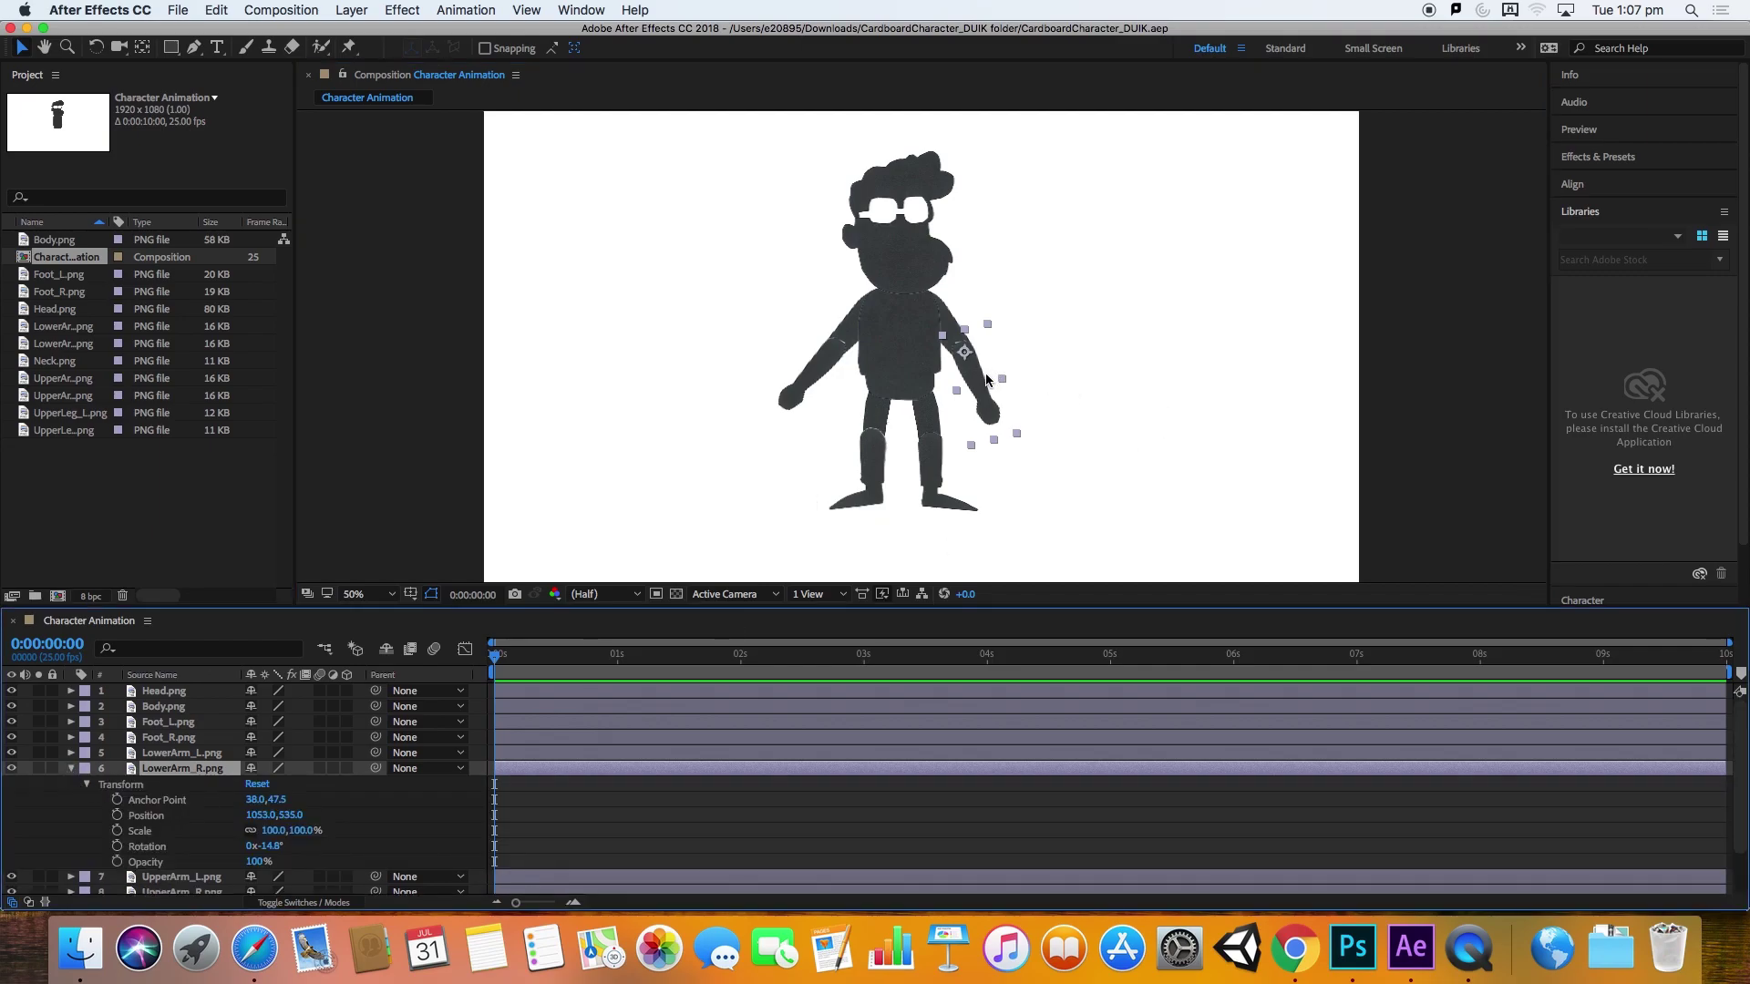
pyautogui.scroll(-1, 265, 831)
pyautogui.moveTo(535, 658); pyautogui.dragTo(409, 658)
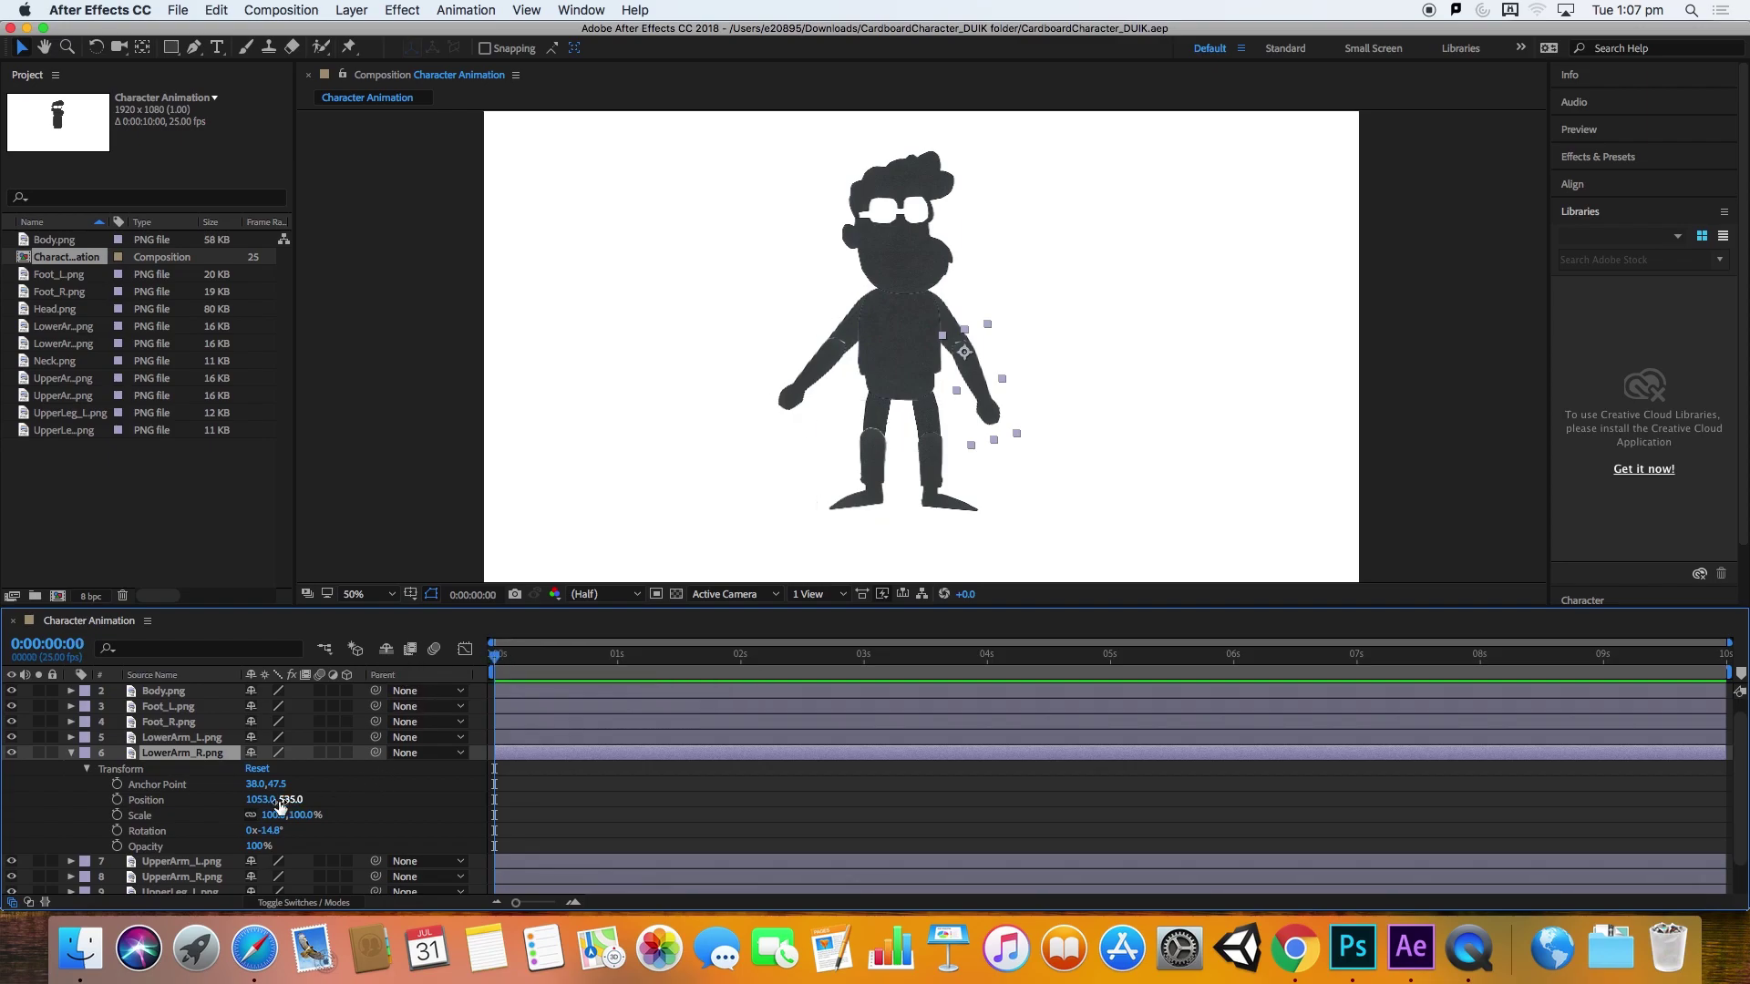
# Step: Keyframe the Position of LowerArm_R.png at 0:00:00:00 and again at 0:00:00:05 with the forearm moved up and outward to about 1133, 467
pyautogui.click(117, 800)
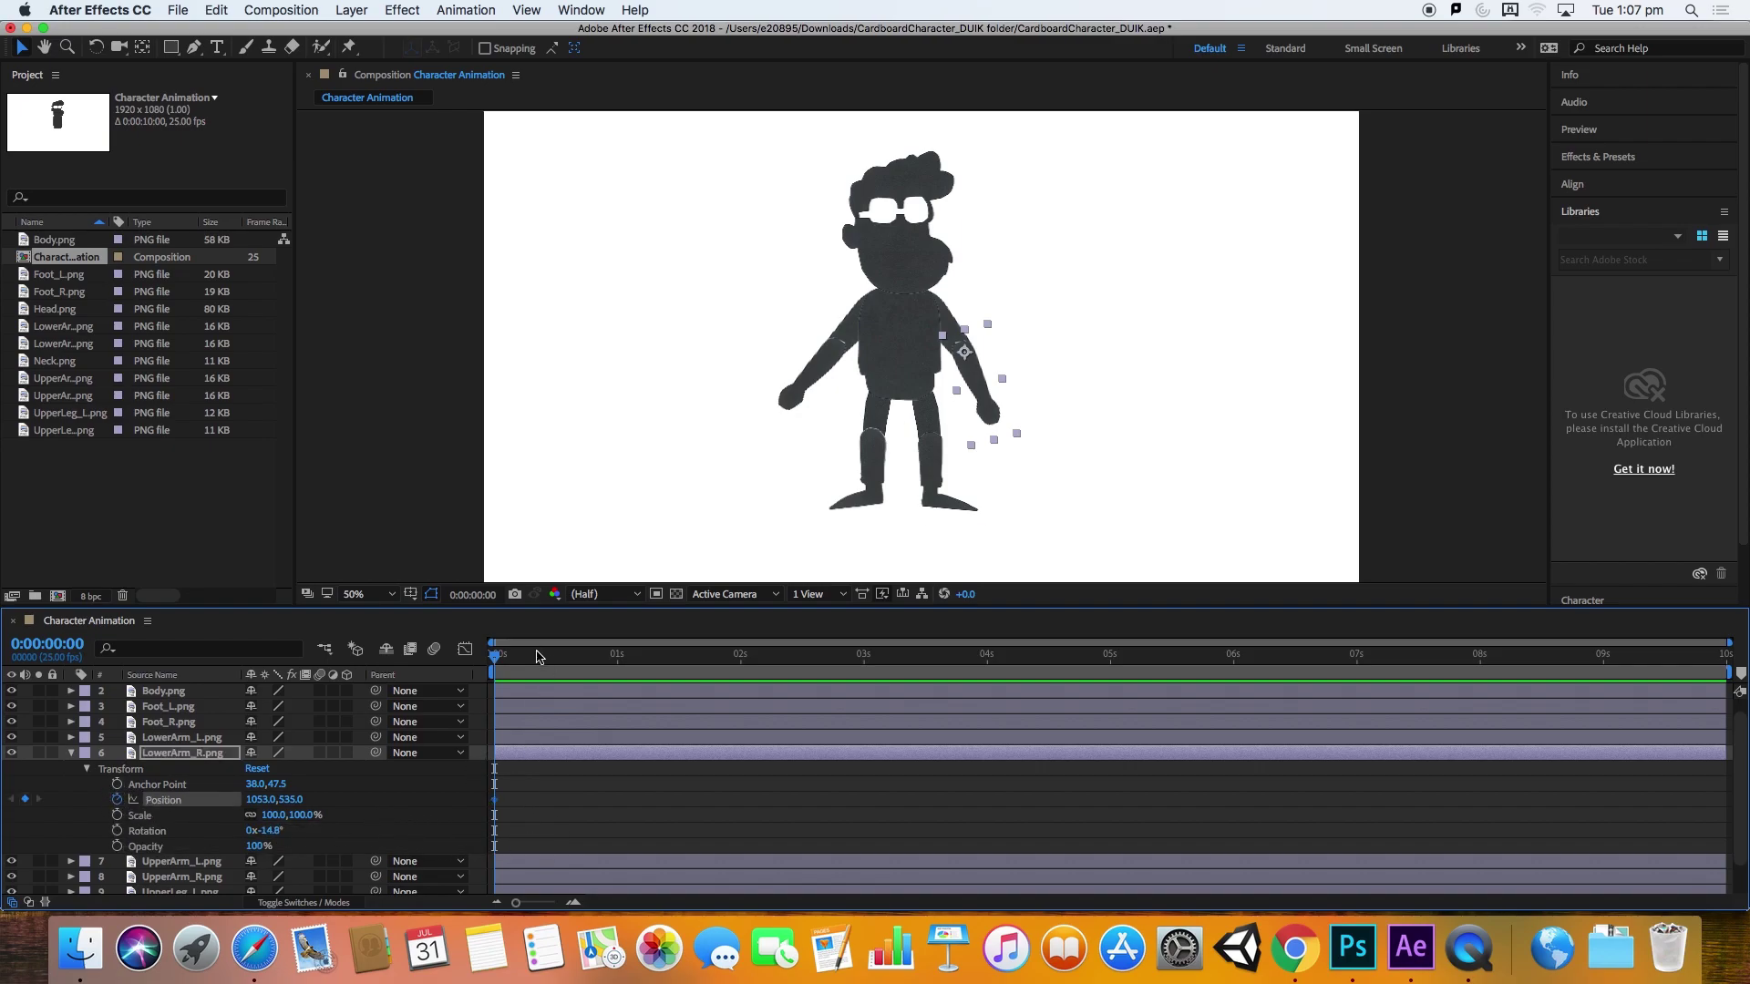
pyautogui.moveTo(494, 656); pyautogui.dragTo(523, 666)
pyautogui.moveTo(993, 415); pyautogui.dragTo(1029, 385)
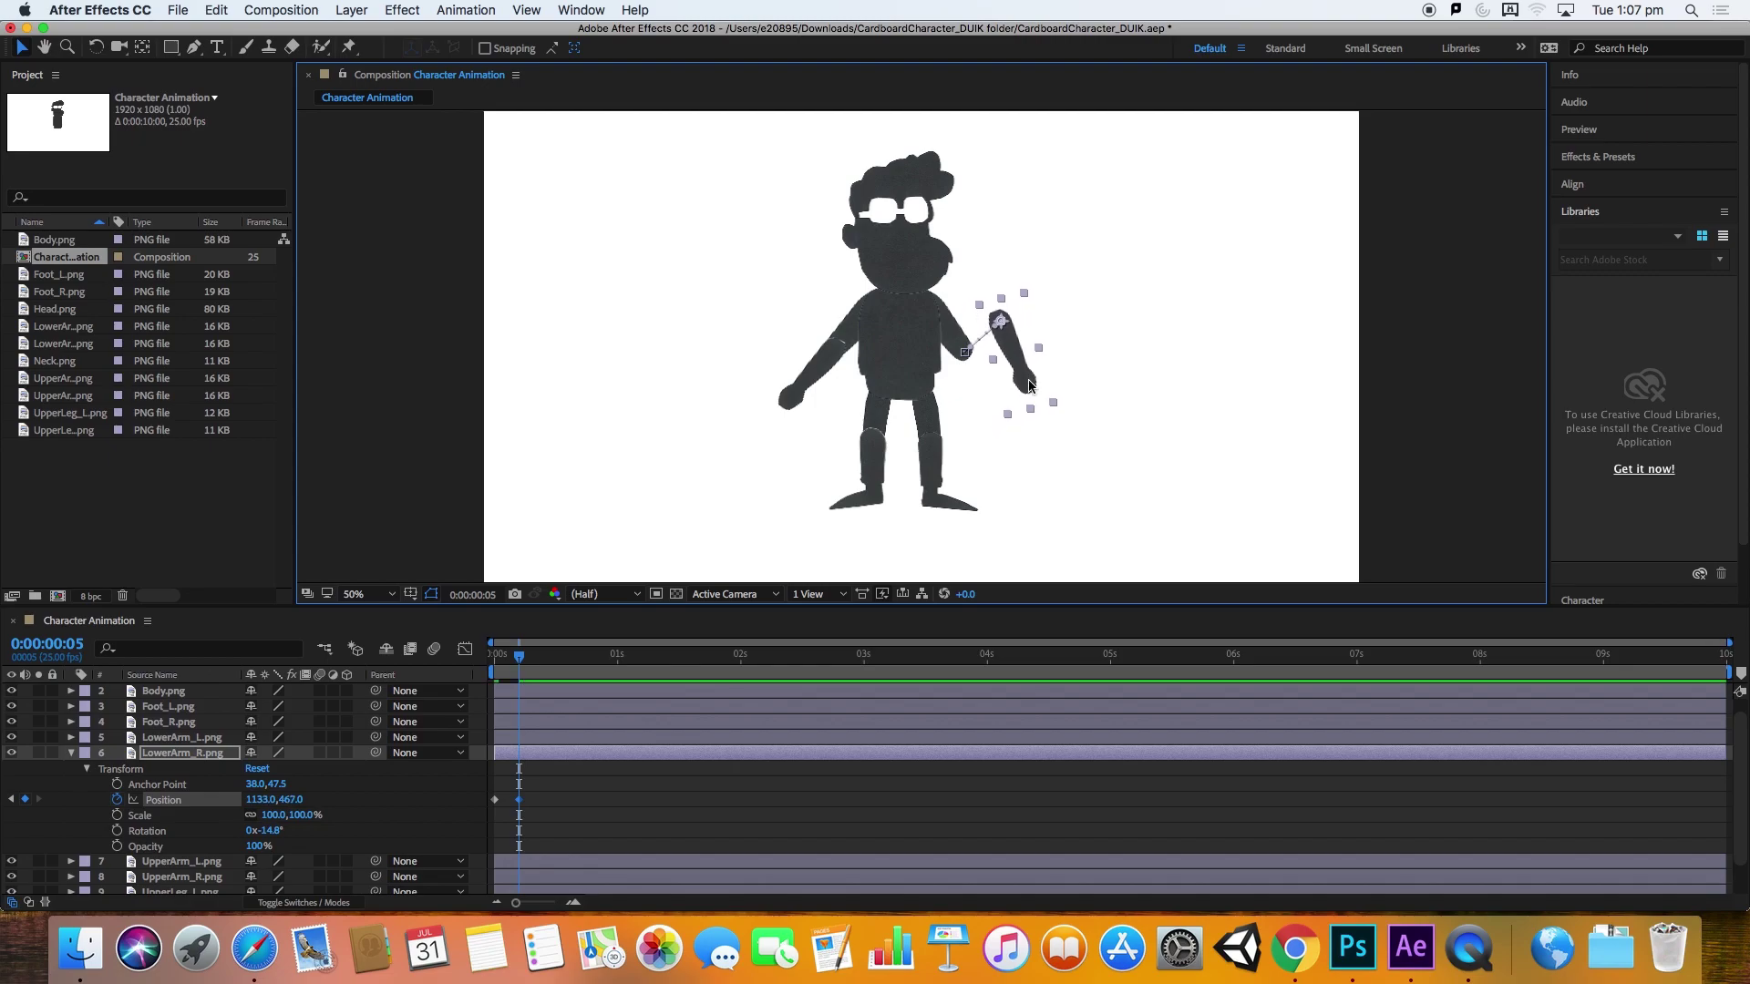
pyautogui.moveTo(520, 660); pyautogui.dragTo(472, 654)
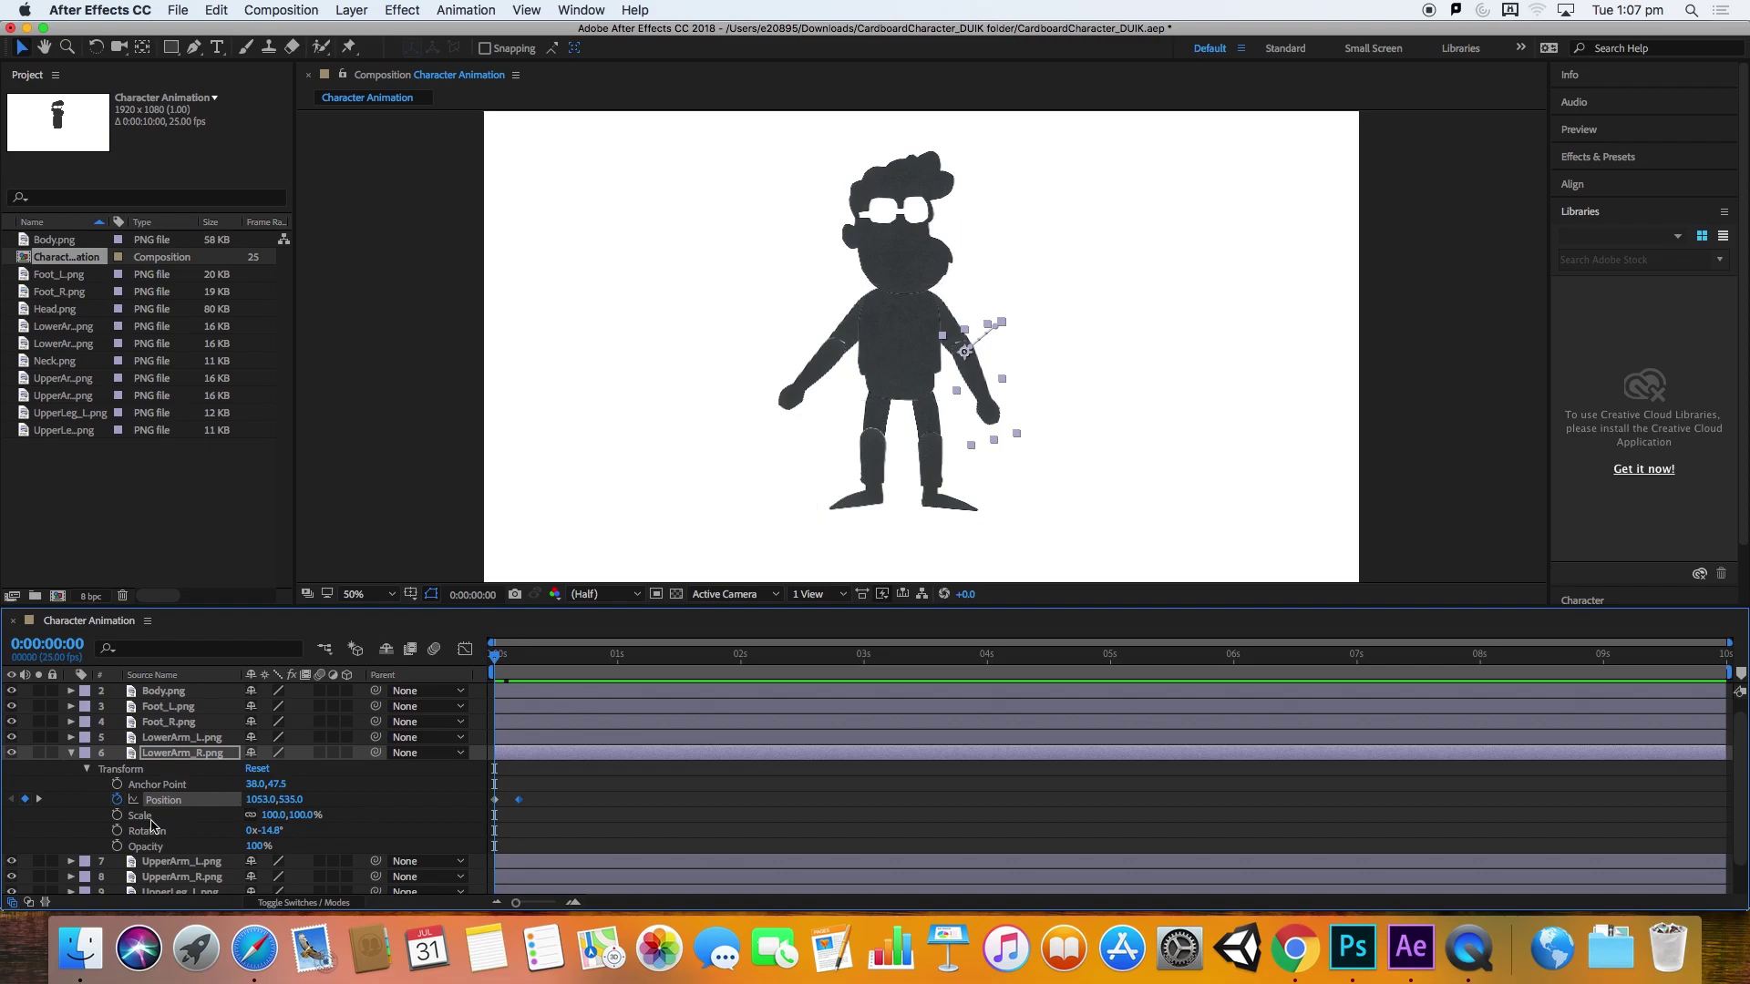
# Step: Keyframe the Rotation of LowerArm_R.png at 0:00:00:00 and again at 0:00:00:05 with the forearm swung upward
pyautogui.click(117, 831)
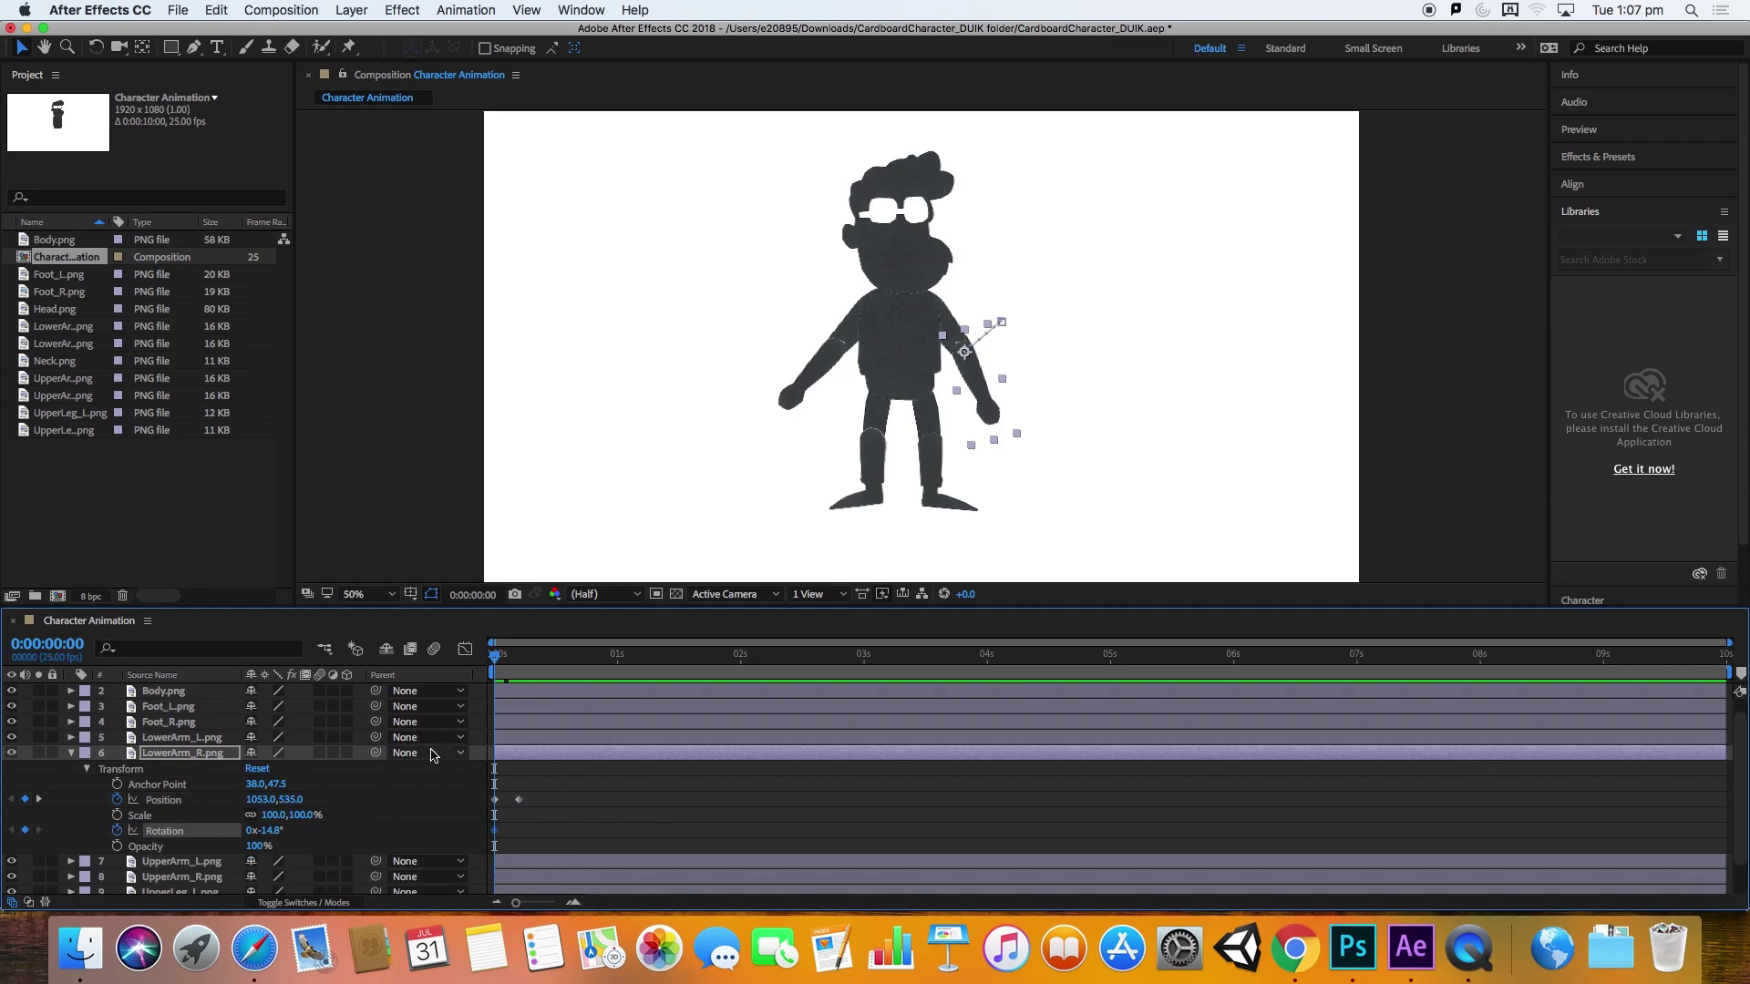
pyautogui.moveTo(496, 661); pyautogui.dragTo(519, 660)
pyautogui.click(96, 47)
pyautogui.moveTo(1048, 401); pyautogui.dragTo(1033, 244)
pyautogui.click(447, 664)
pyautogui.press('Home')
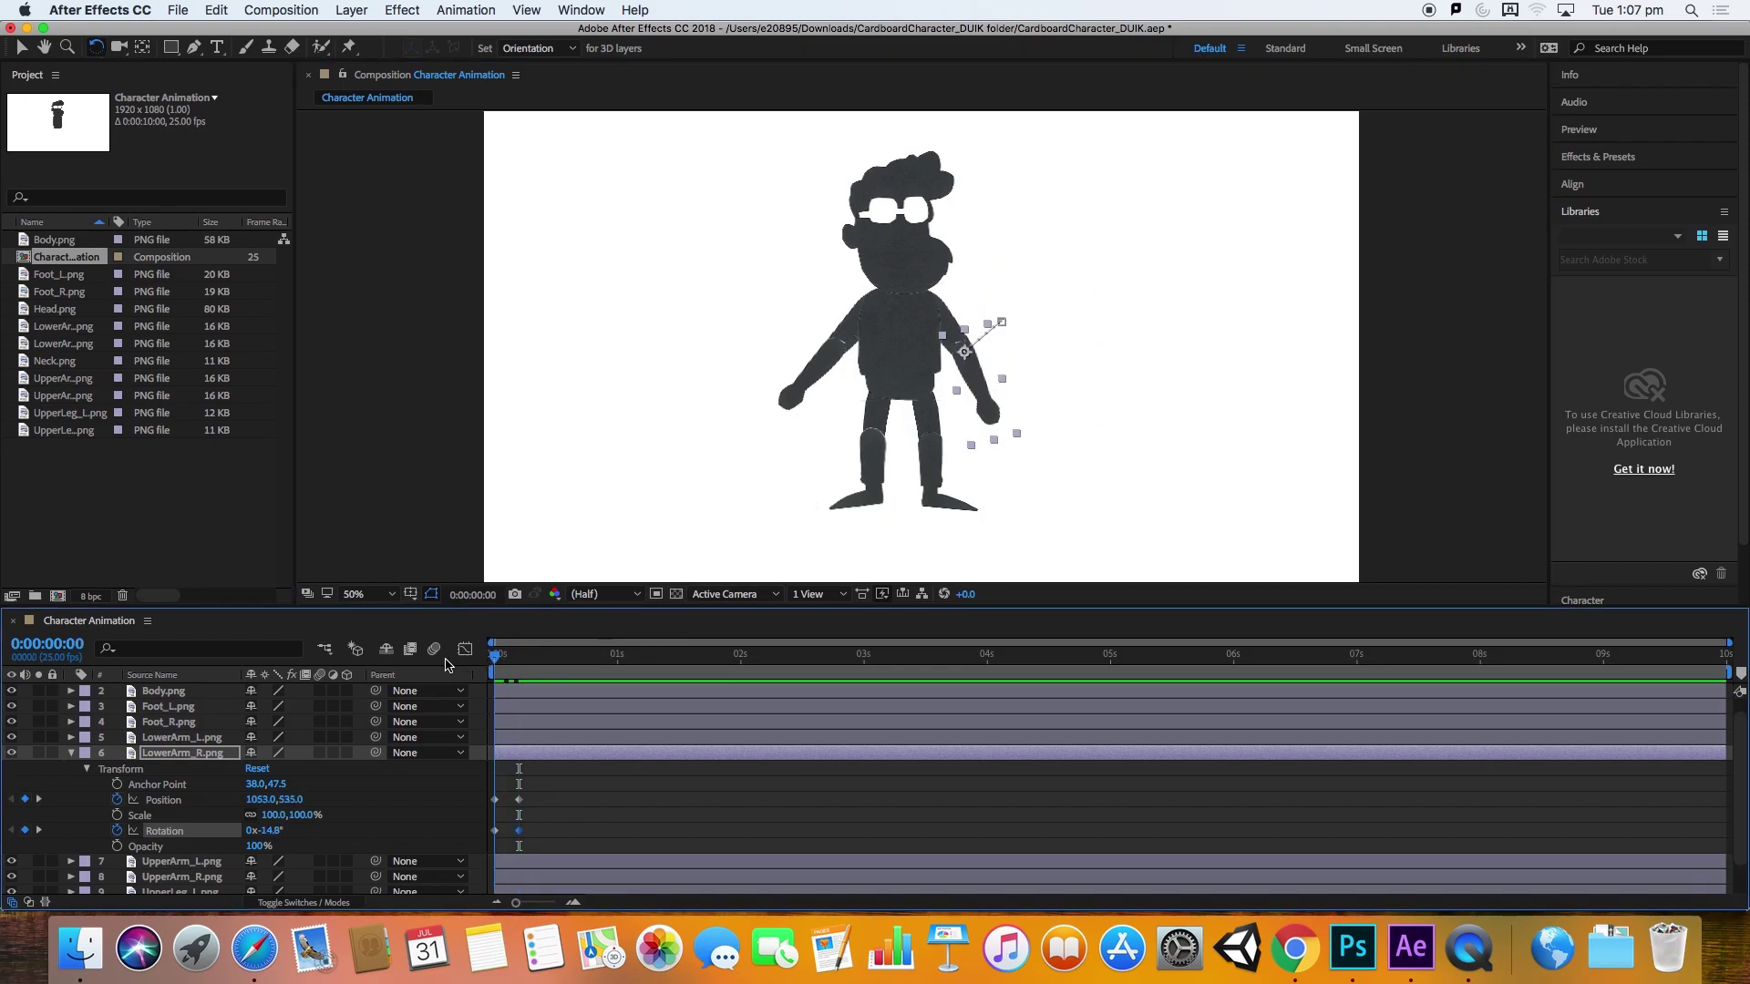
# Step: Play and scrub through the first frames to review how the forearm moves without being linked to the upper arm
pyautogui.press('space')
pyautogui.press('space')
pyautogui.press('v')
pyautogui.click(1053, 461)
pyautogui.moveTo(497, 657); pyautogui.dragTo(516, 668)
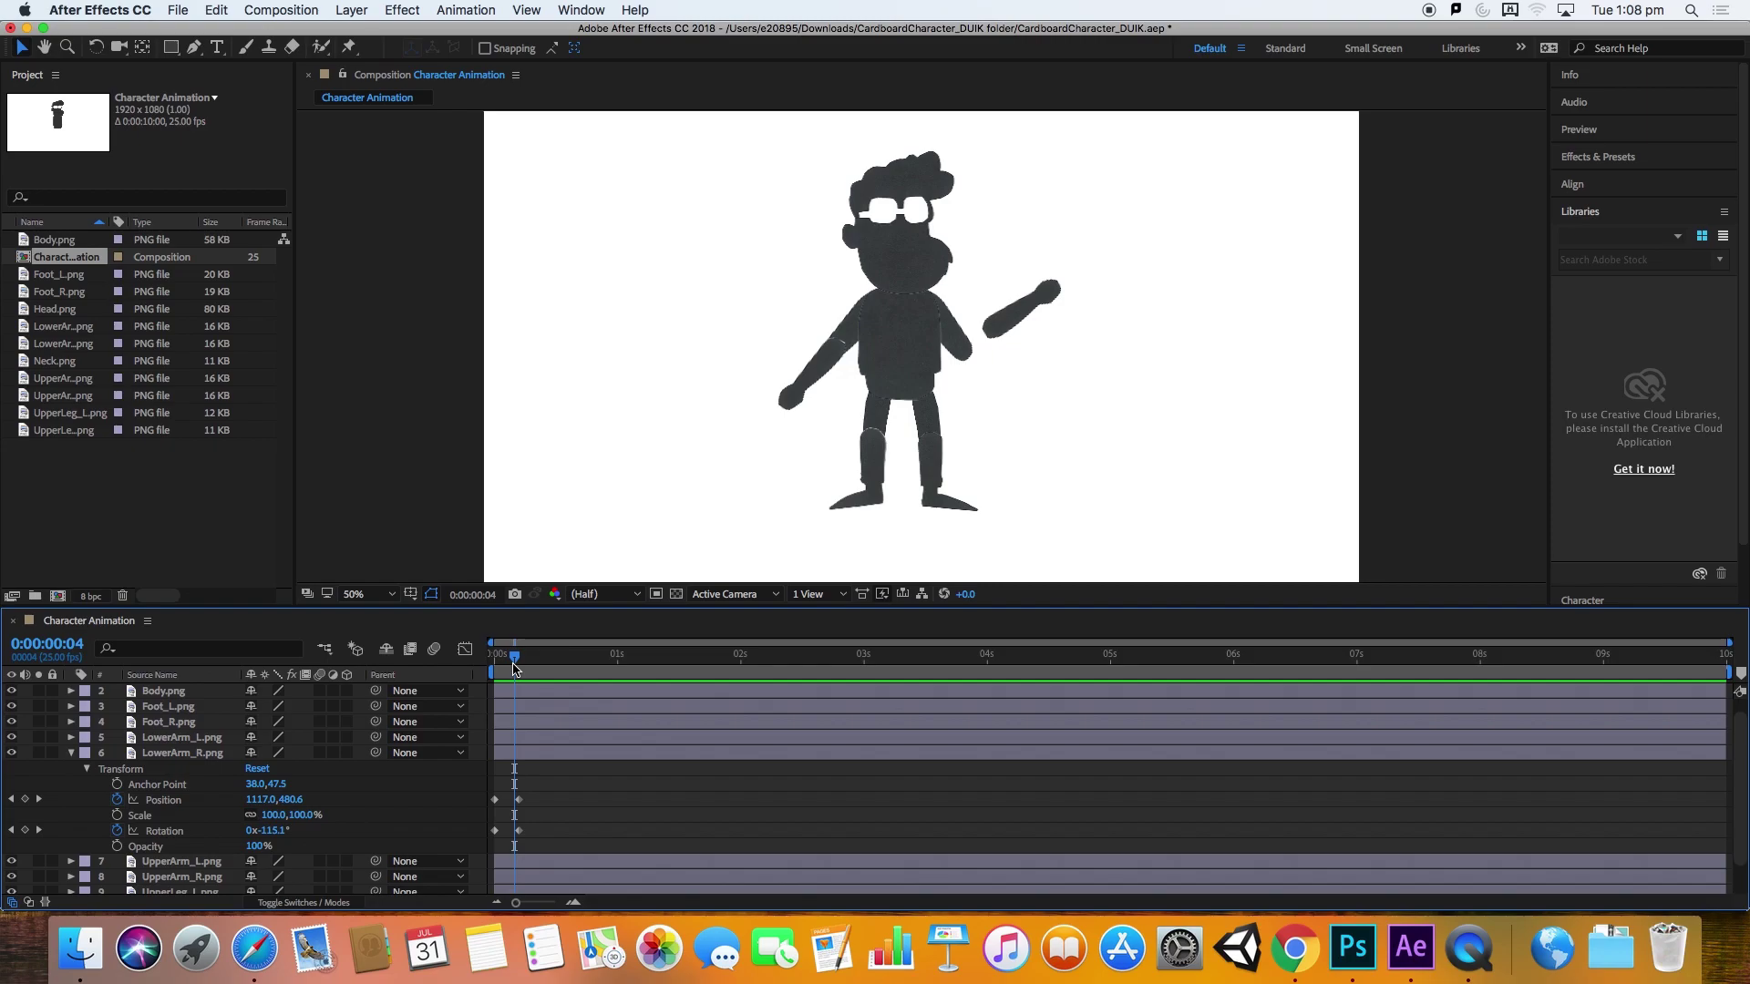
pyautogui.moveTo(516, 667); pyautogui.dragTo(493, 662)
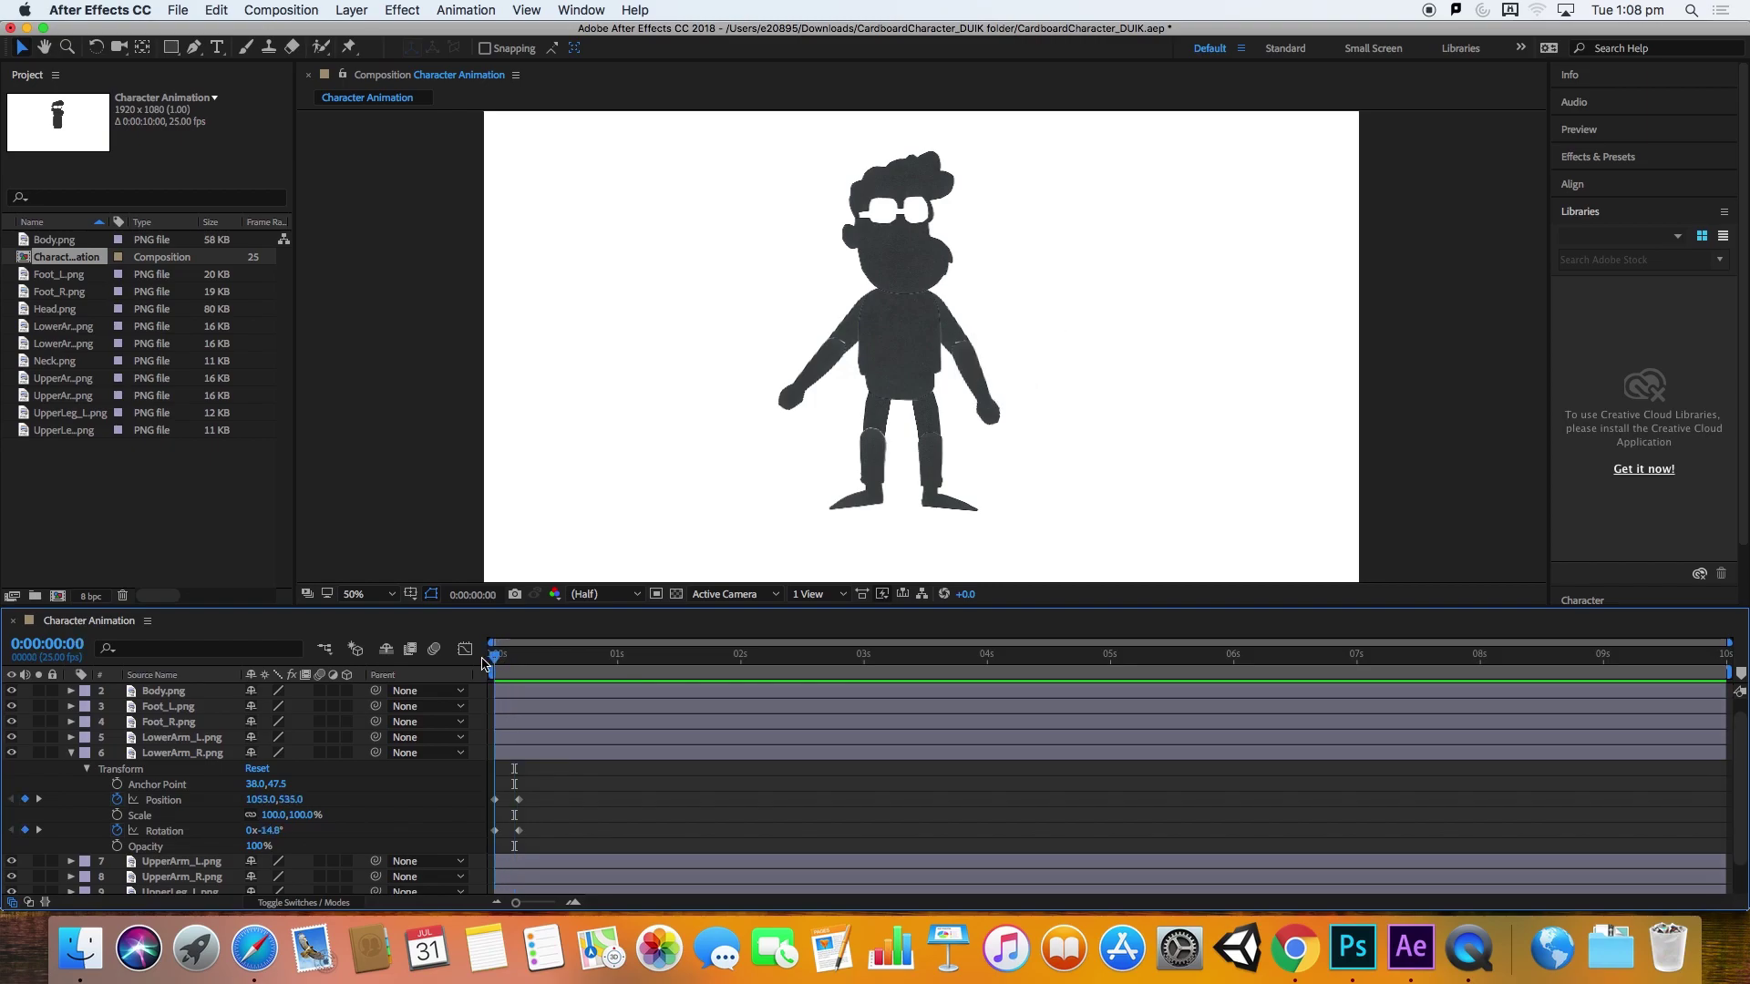
# Step: Remove the Position and Rotation keyframes from LowerArm_R.png, collapse its properties and save the project
pyautogui.click(116, 799)
pyautogui.click(117, 830)
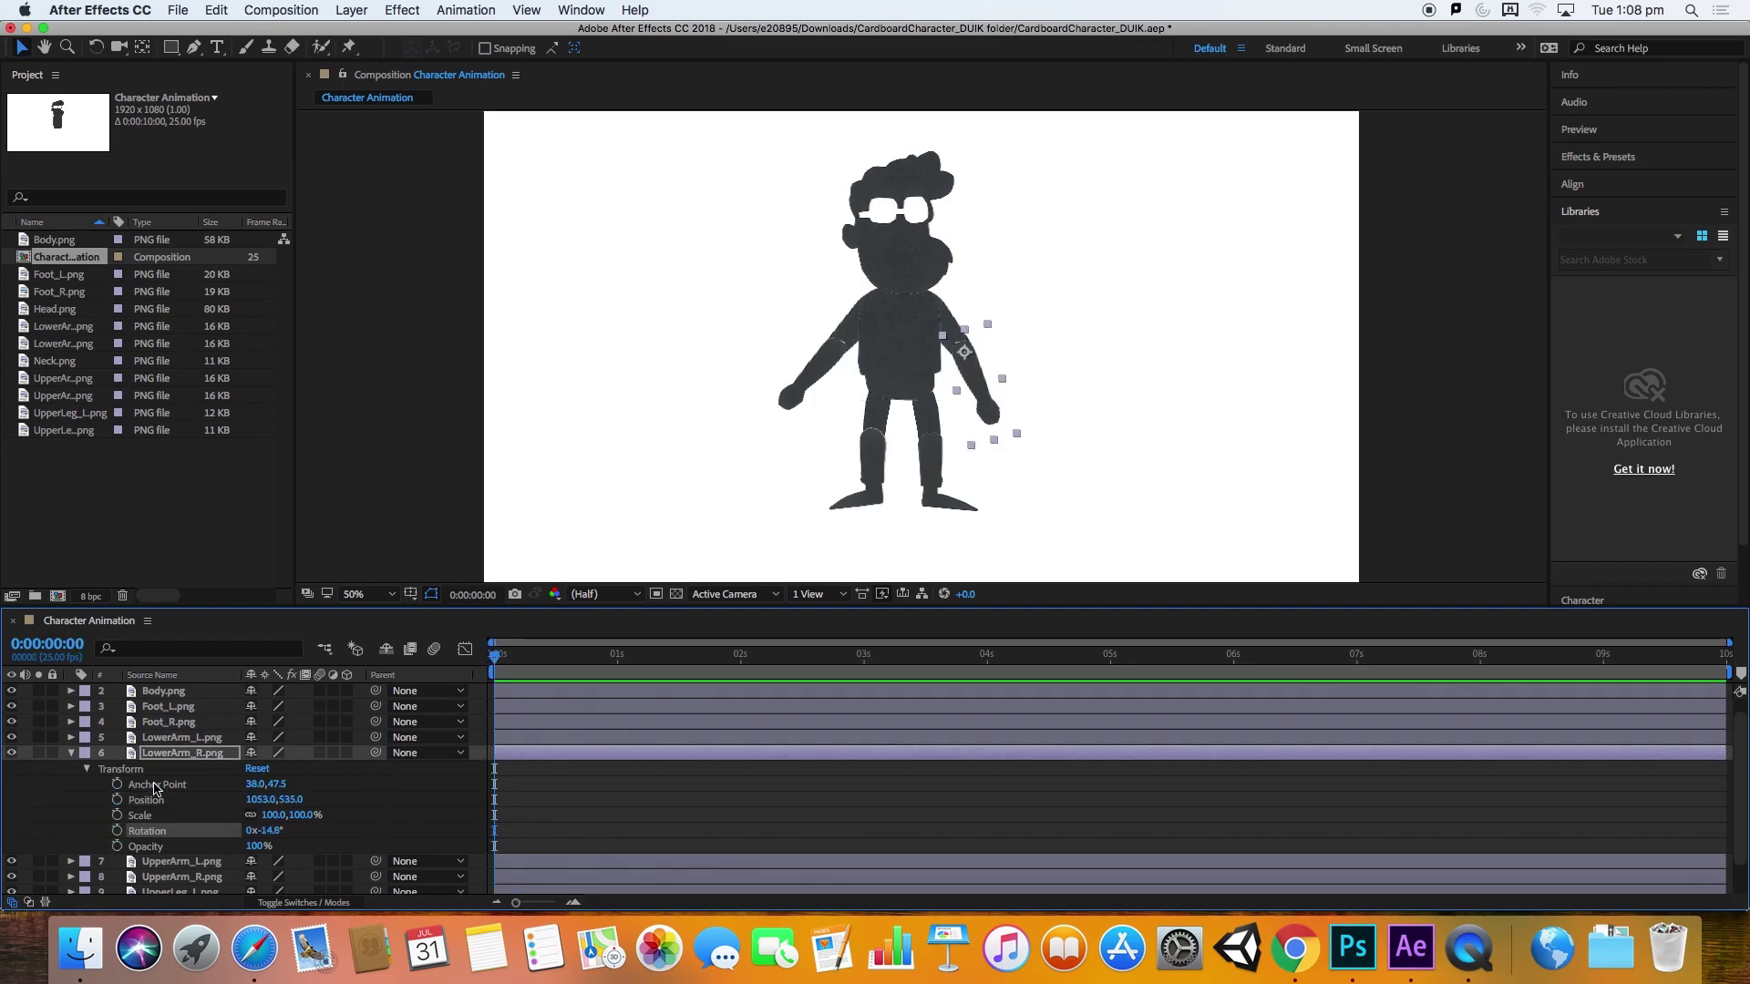
pyautogui.click(71, 753)
pyautogui.click(597, 430)
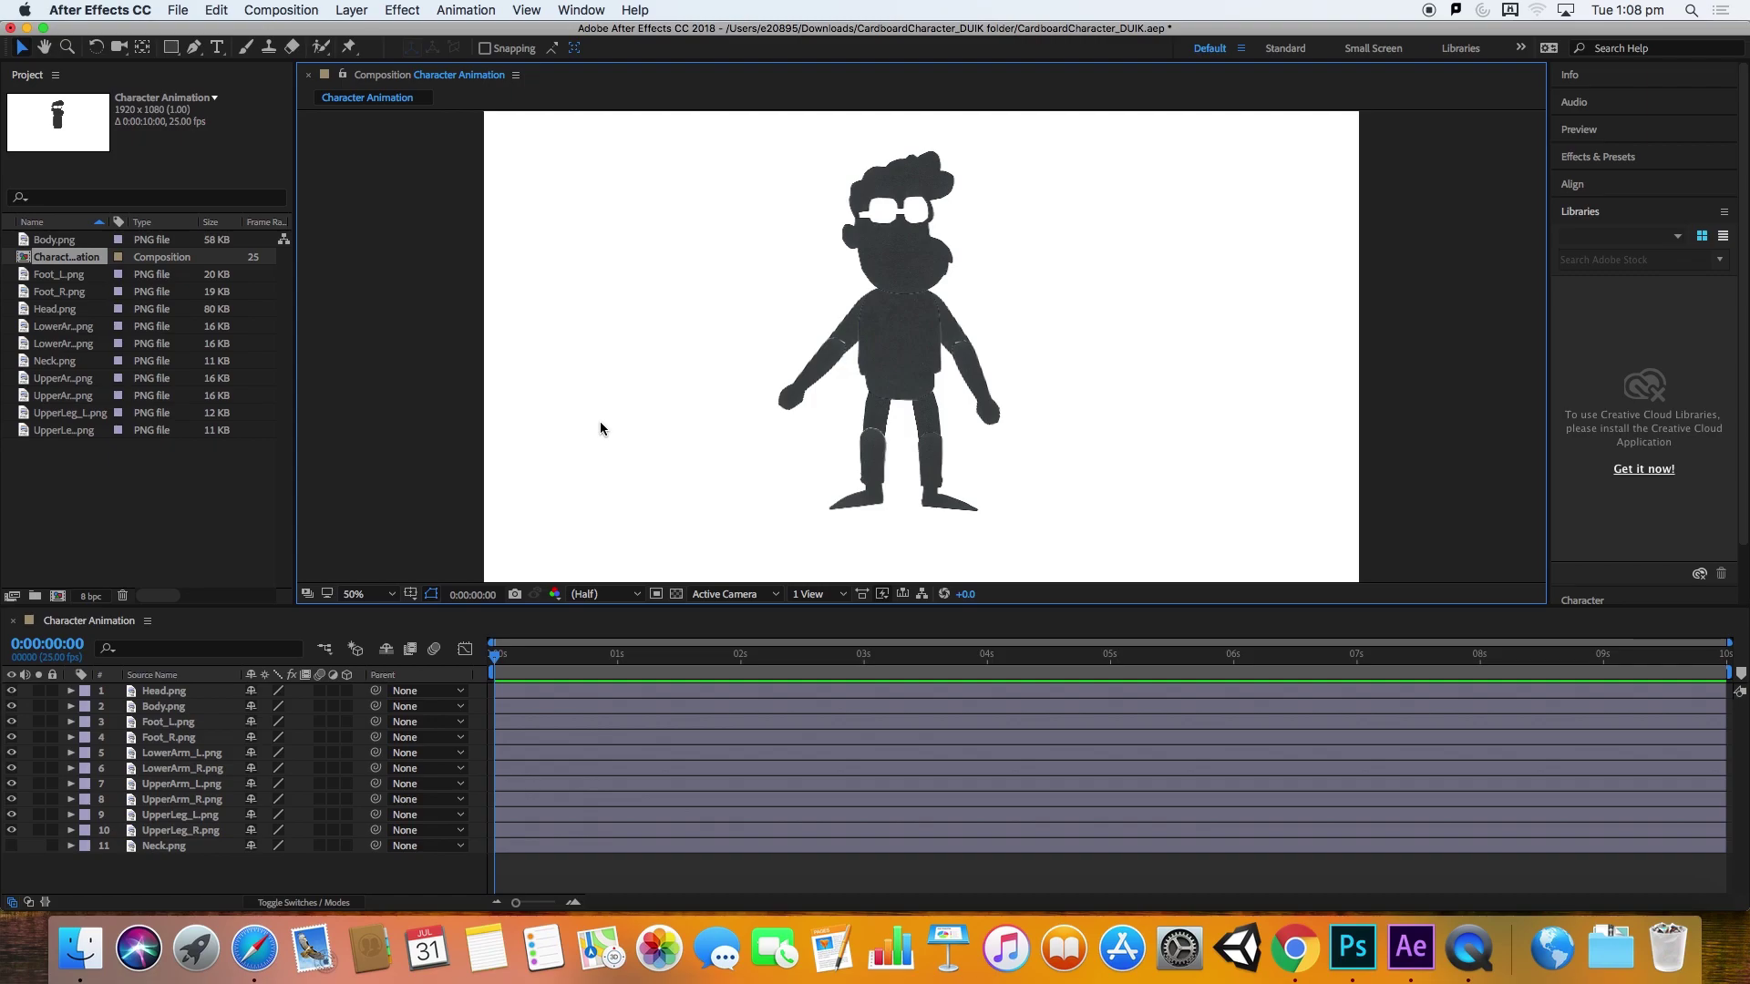
pyautogui.press('super+s')
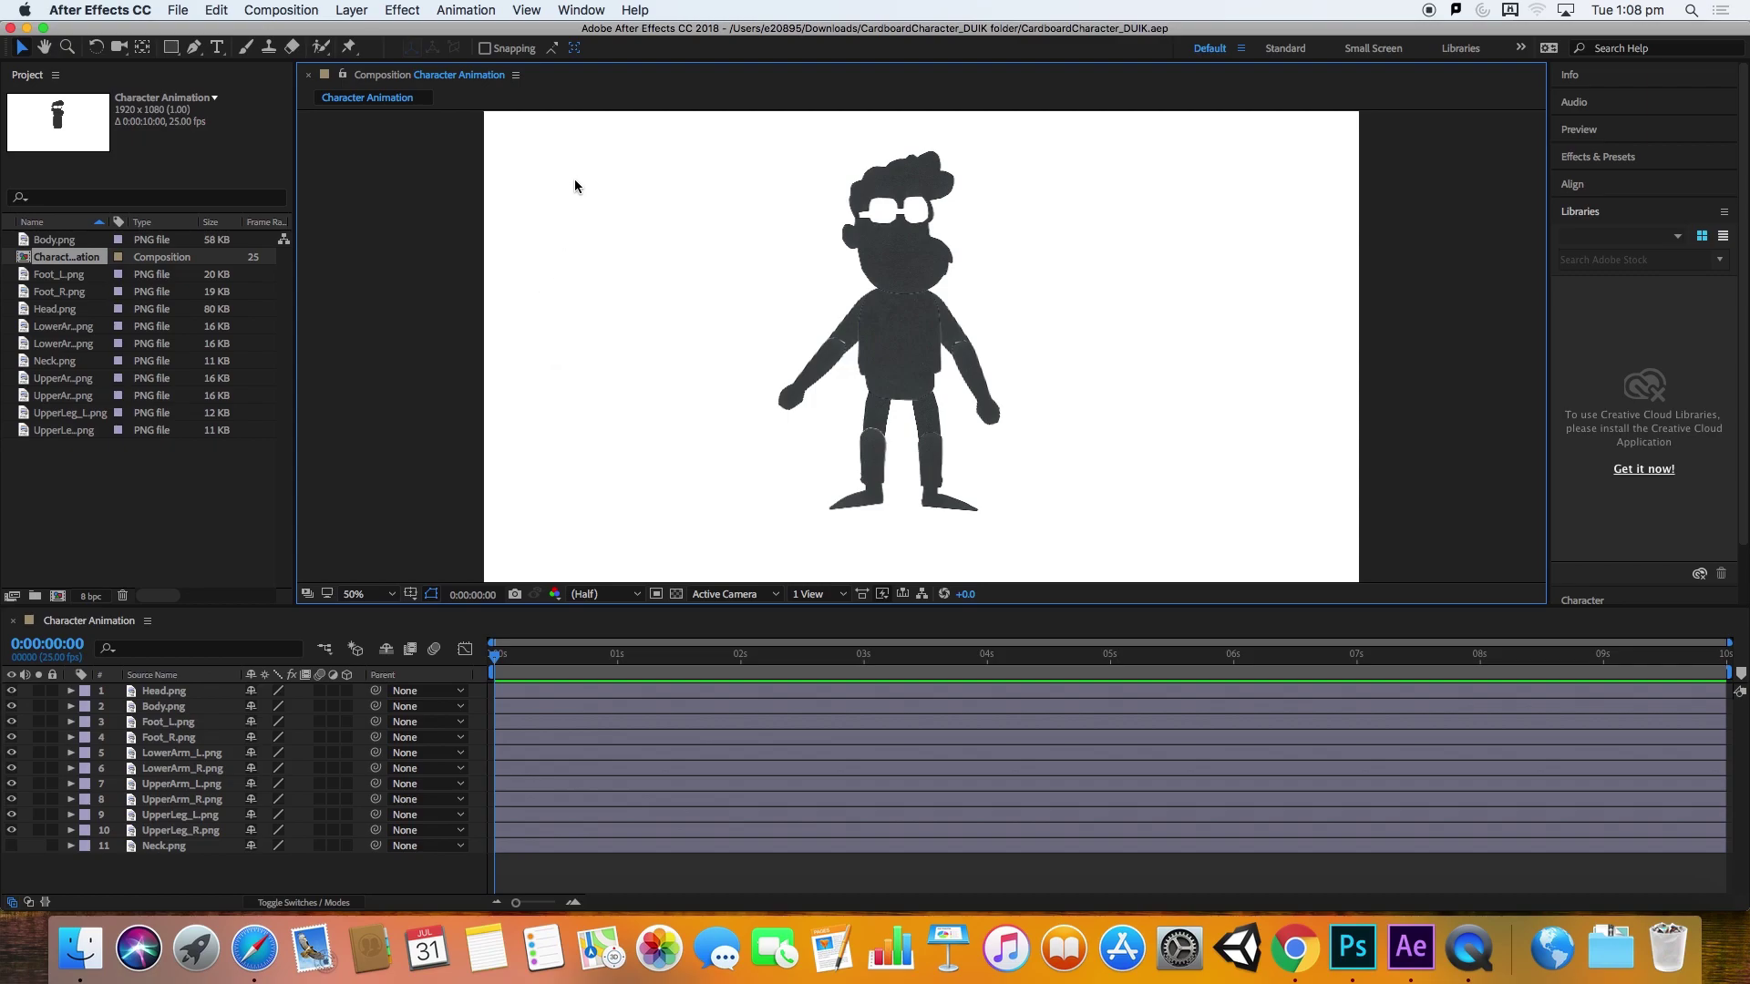
# Step: Launch the Duik.jsx script with English as its language and reposition its window
pyautogui.click(583, 9)
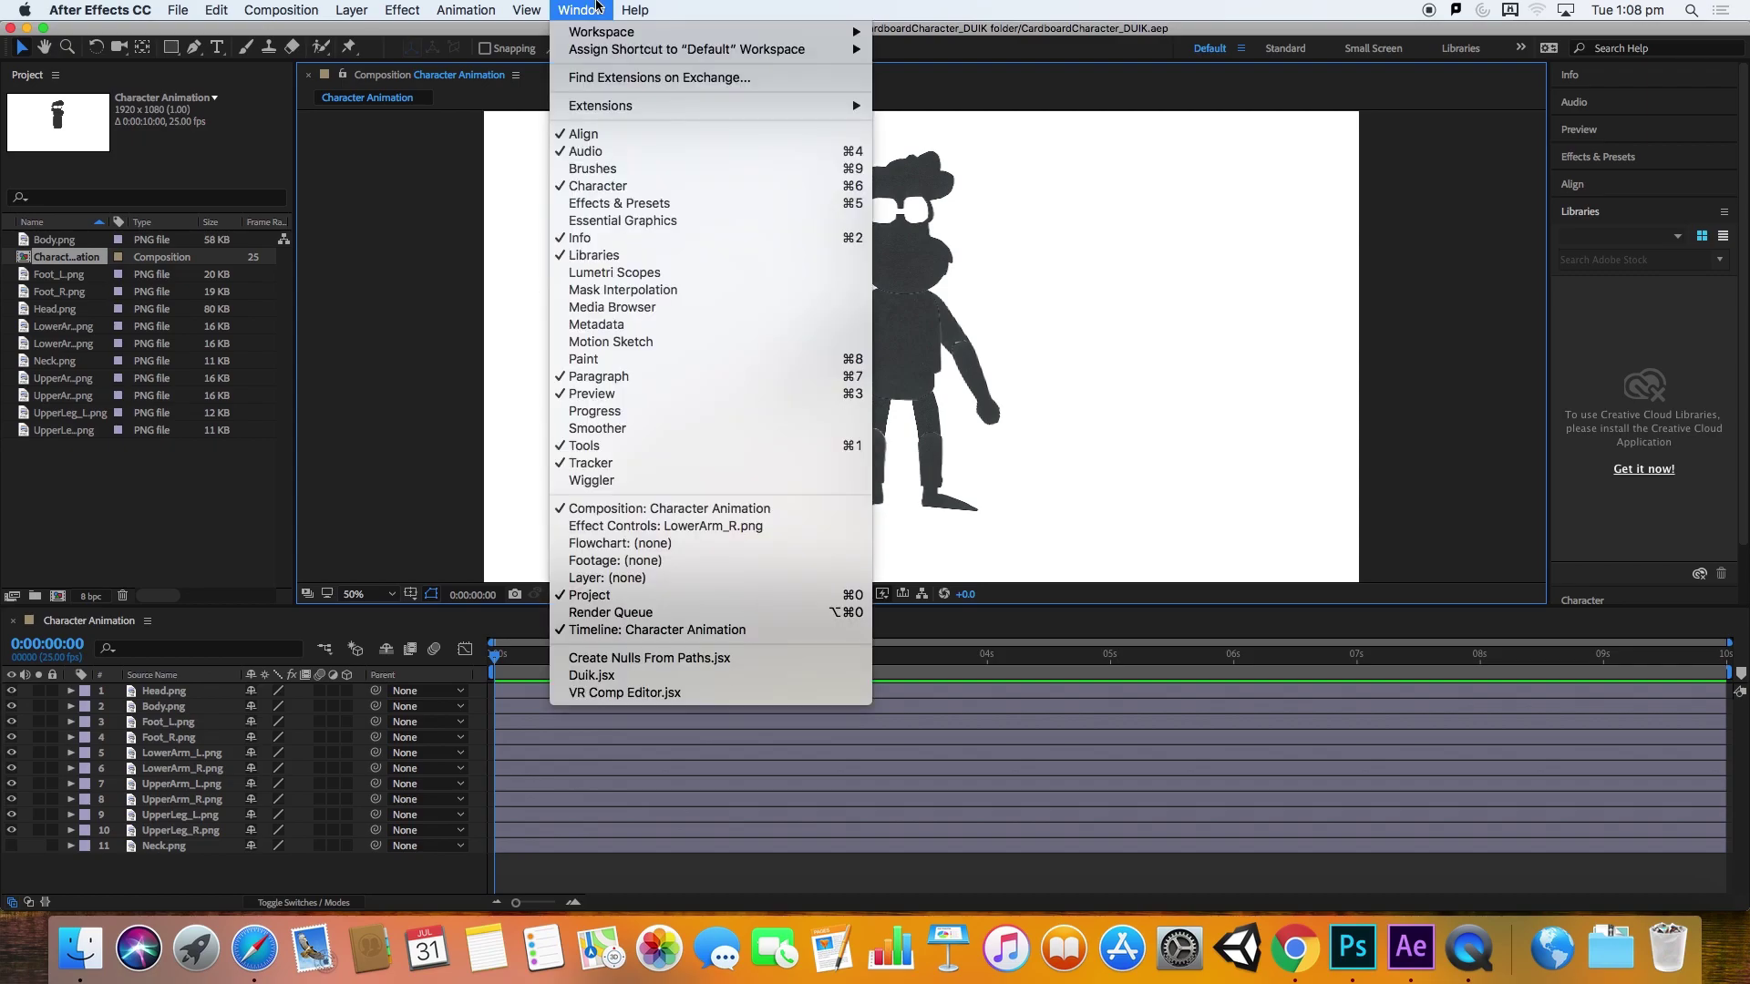
pyautogui.click(710, 675)
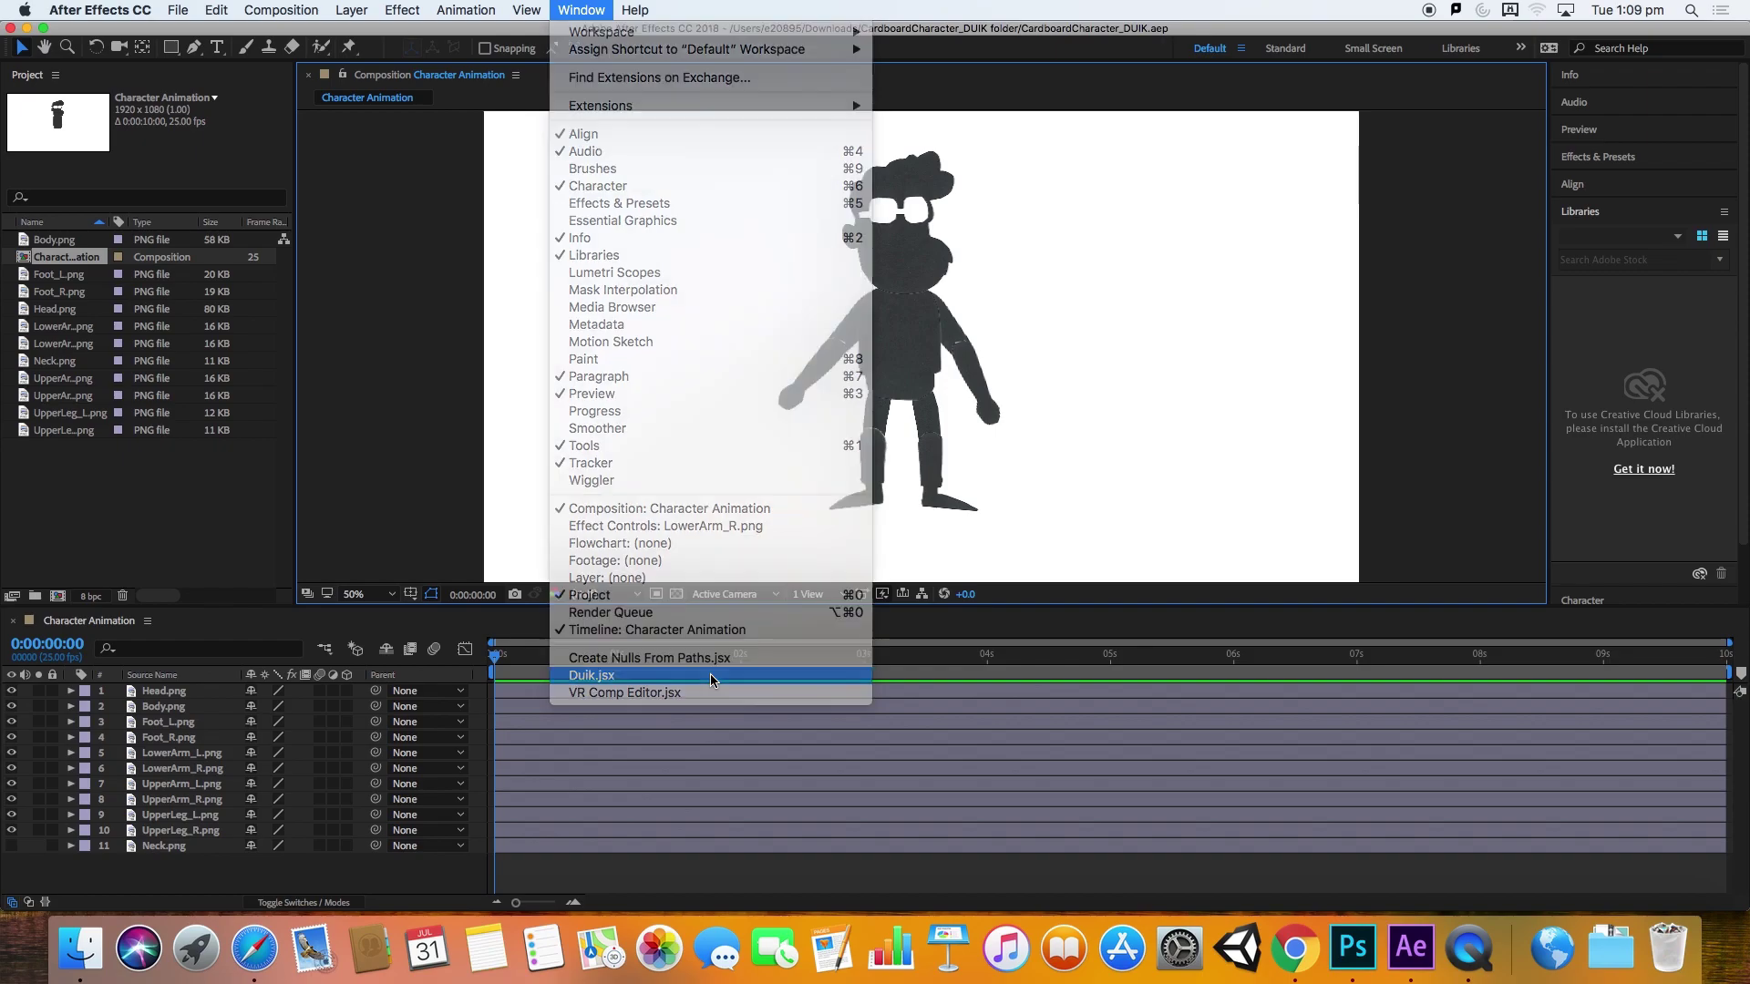
pyautogui.moveTo(778, 415); pyautogui.dragTo(743, 319)
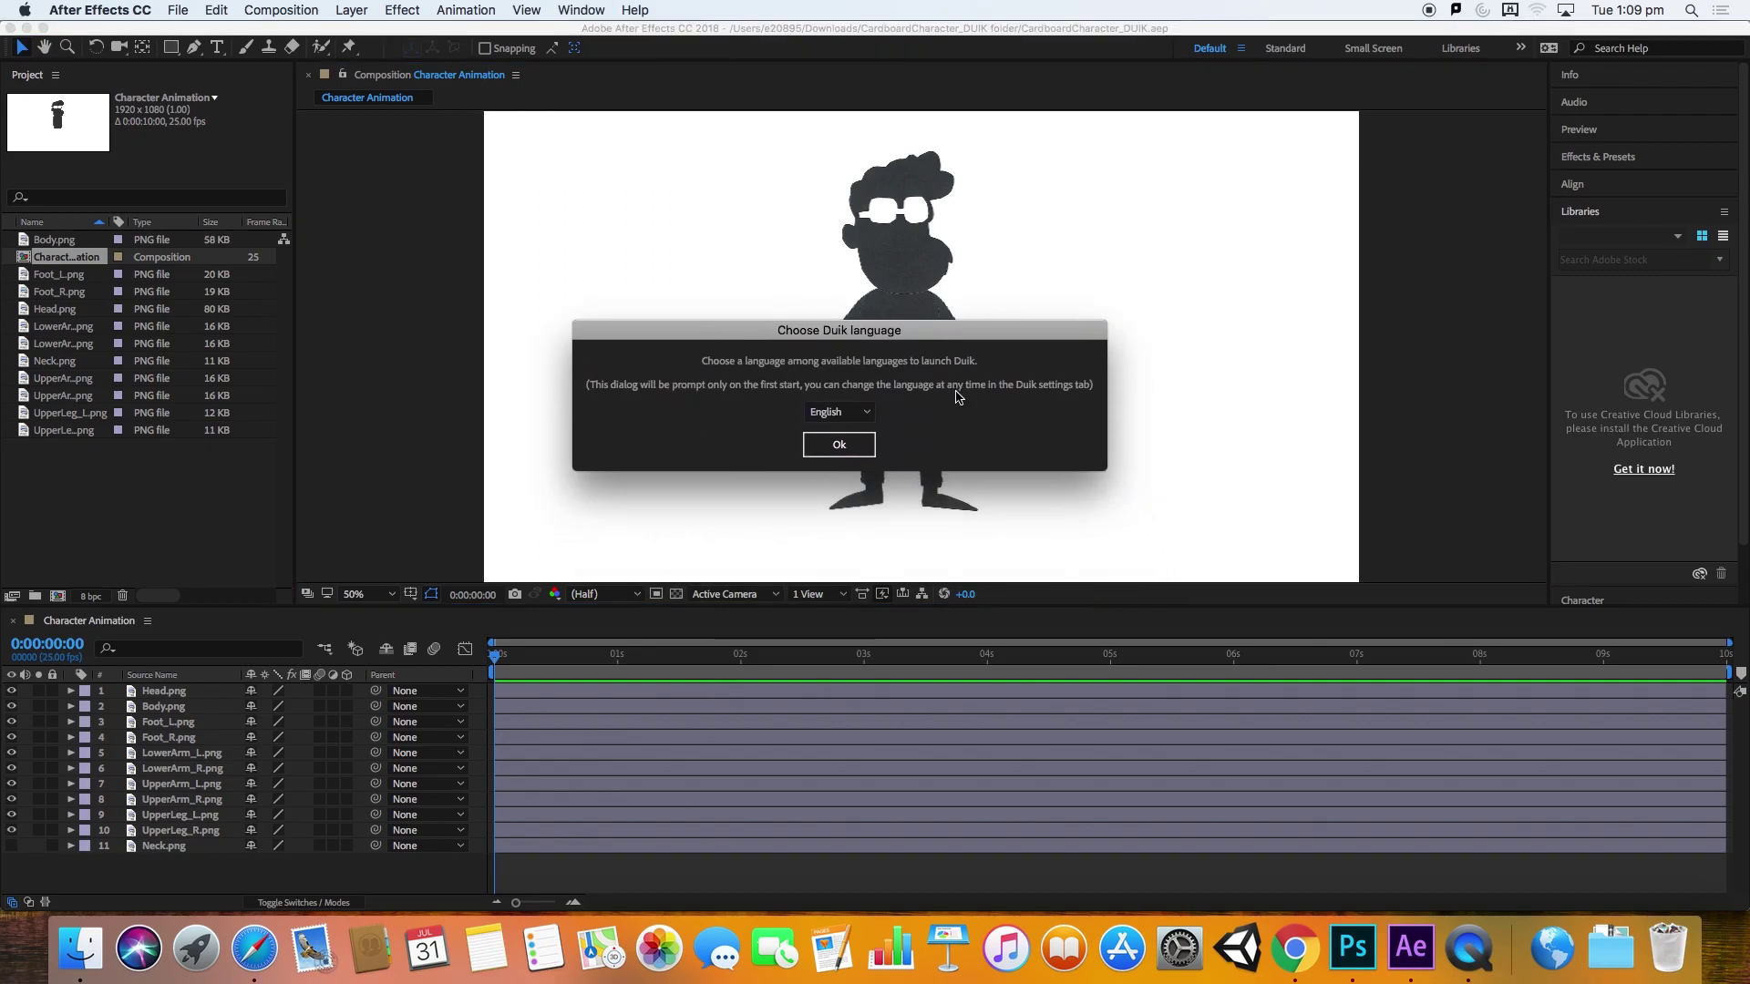
pyautogui.click(838, 457)
pyautogui.moveTo(477, 82); pyautogui.dragTo(567, 105)
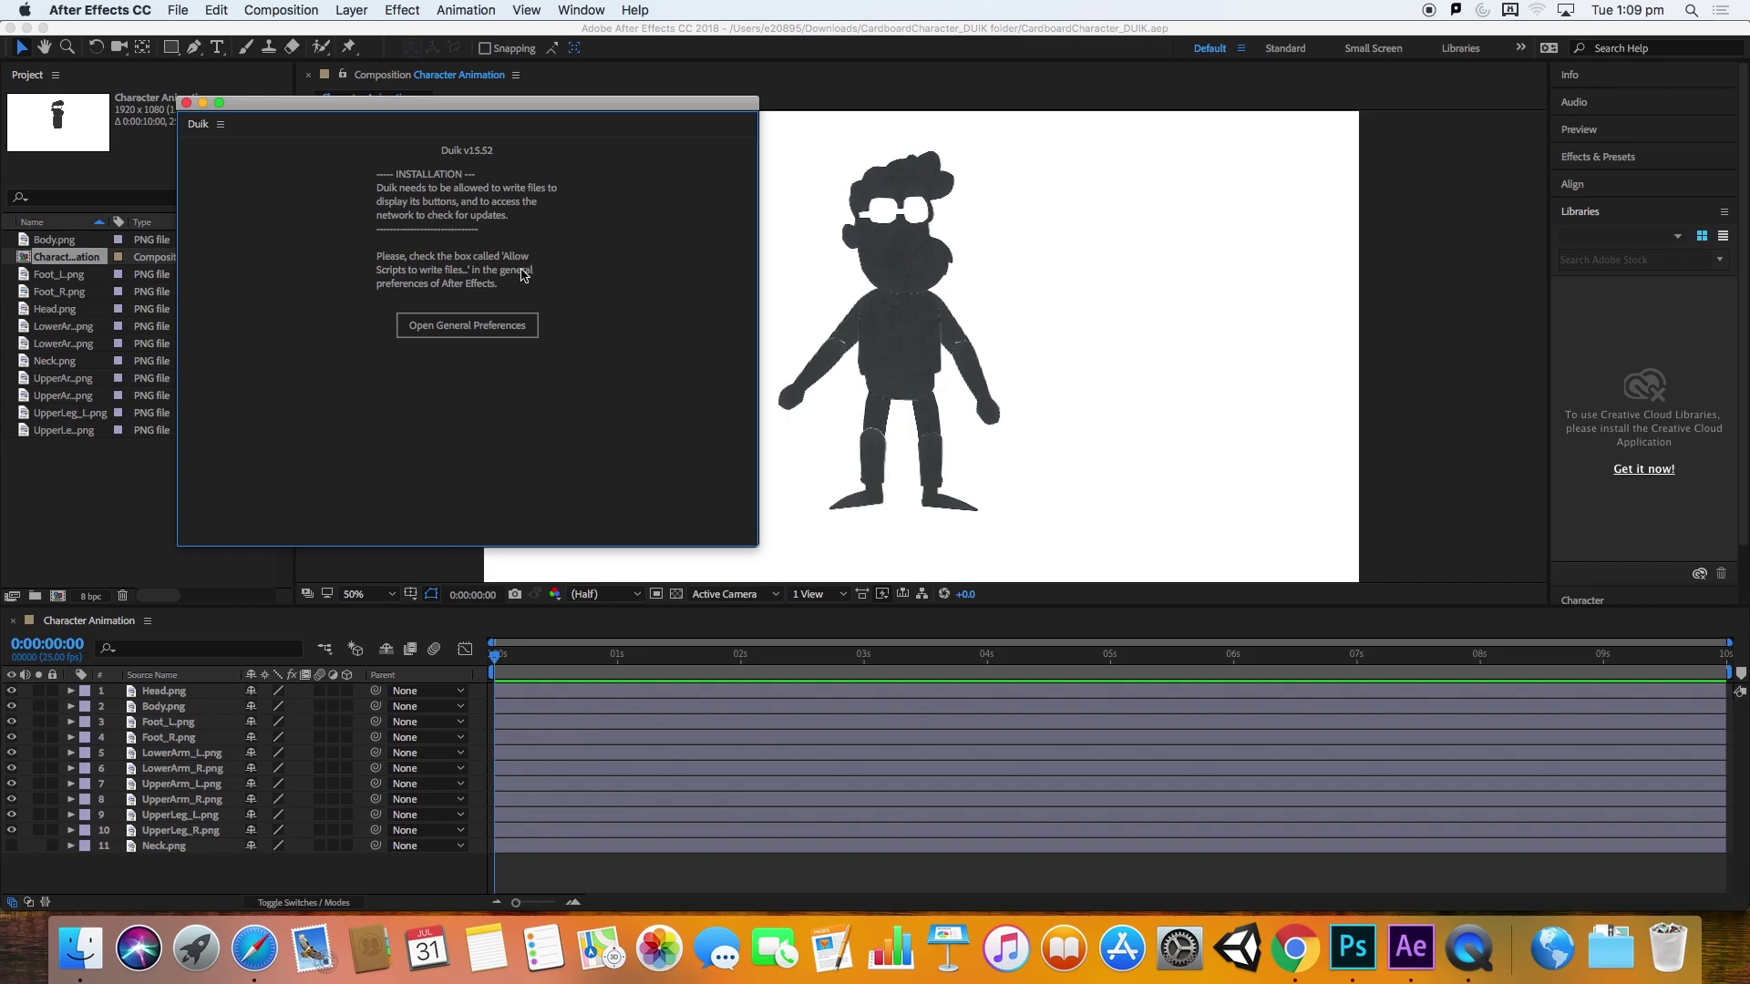
# Step: Enable Allow Scripts to Write Files and Access Network in the general preferences through Duik's installation prompt
pyautogui.click(500, 336)
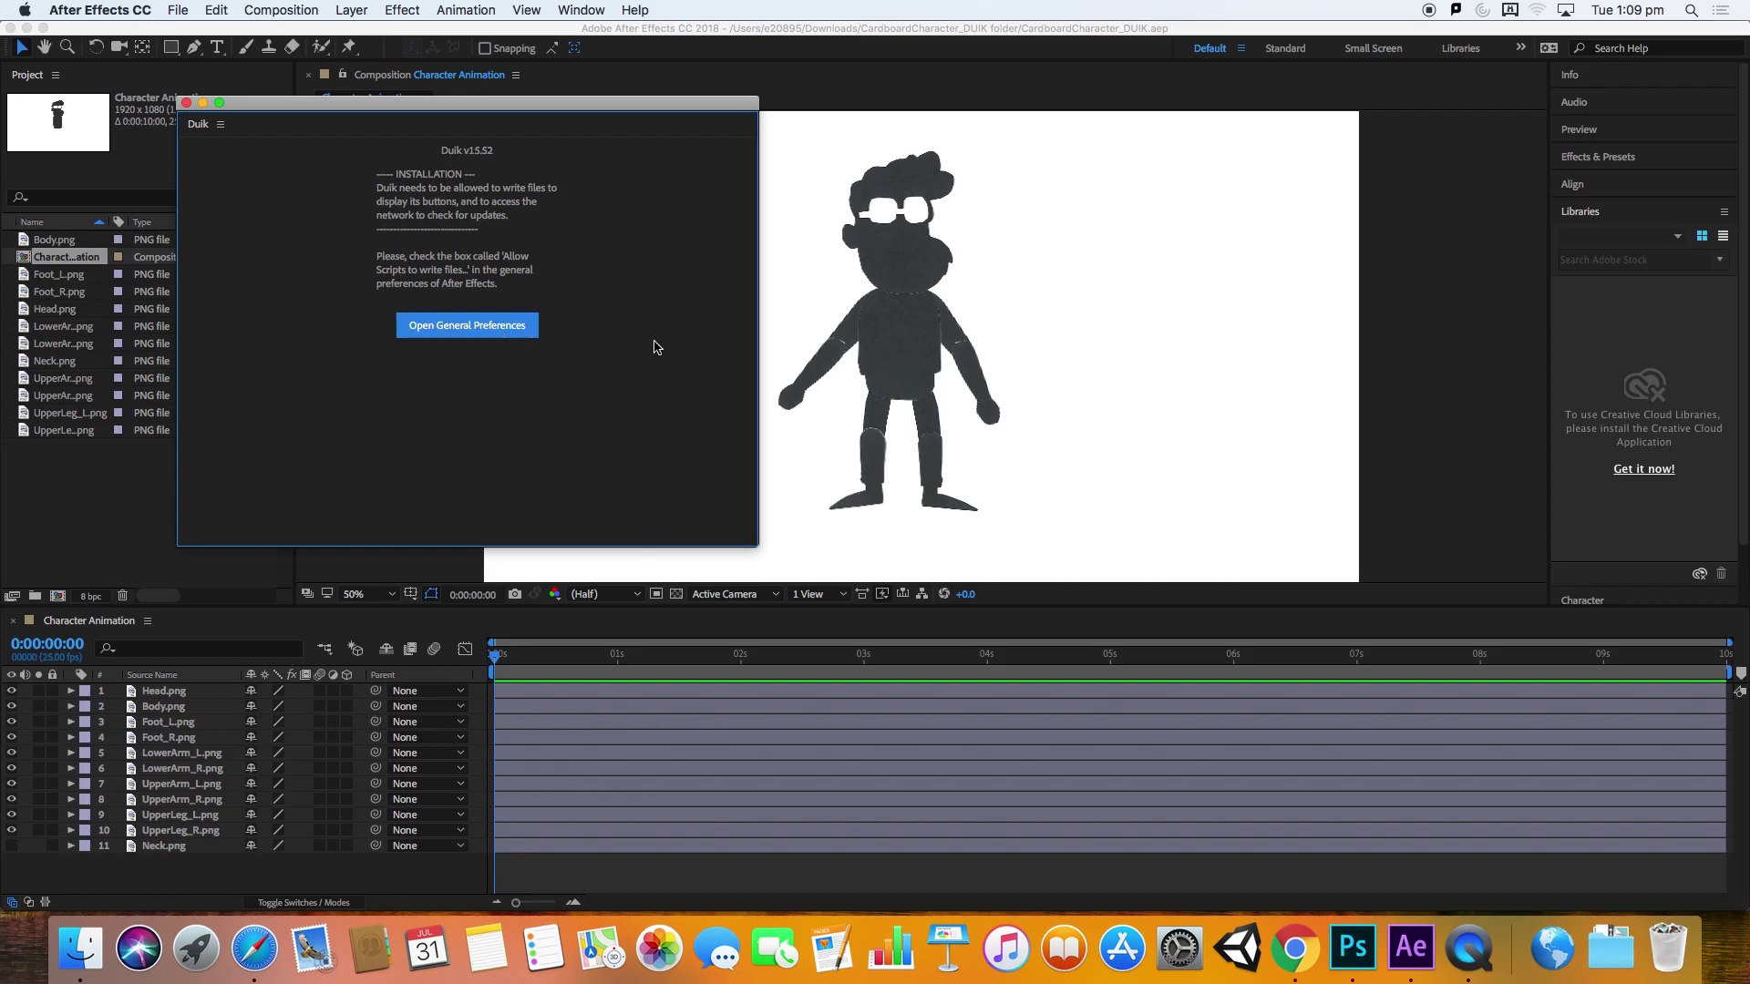
pyautogui.click(717, 205)
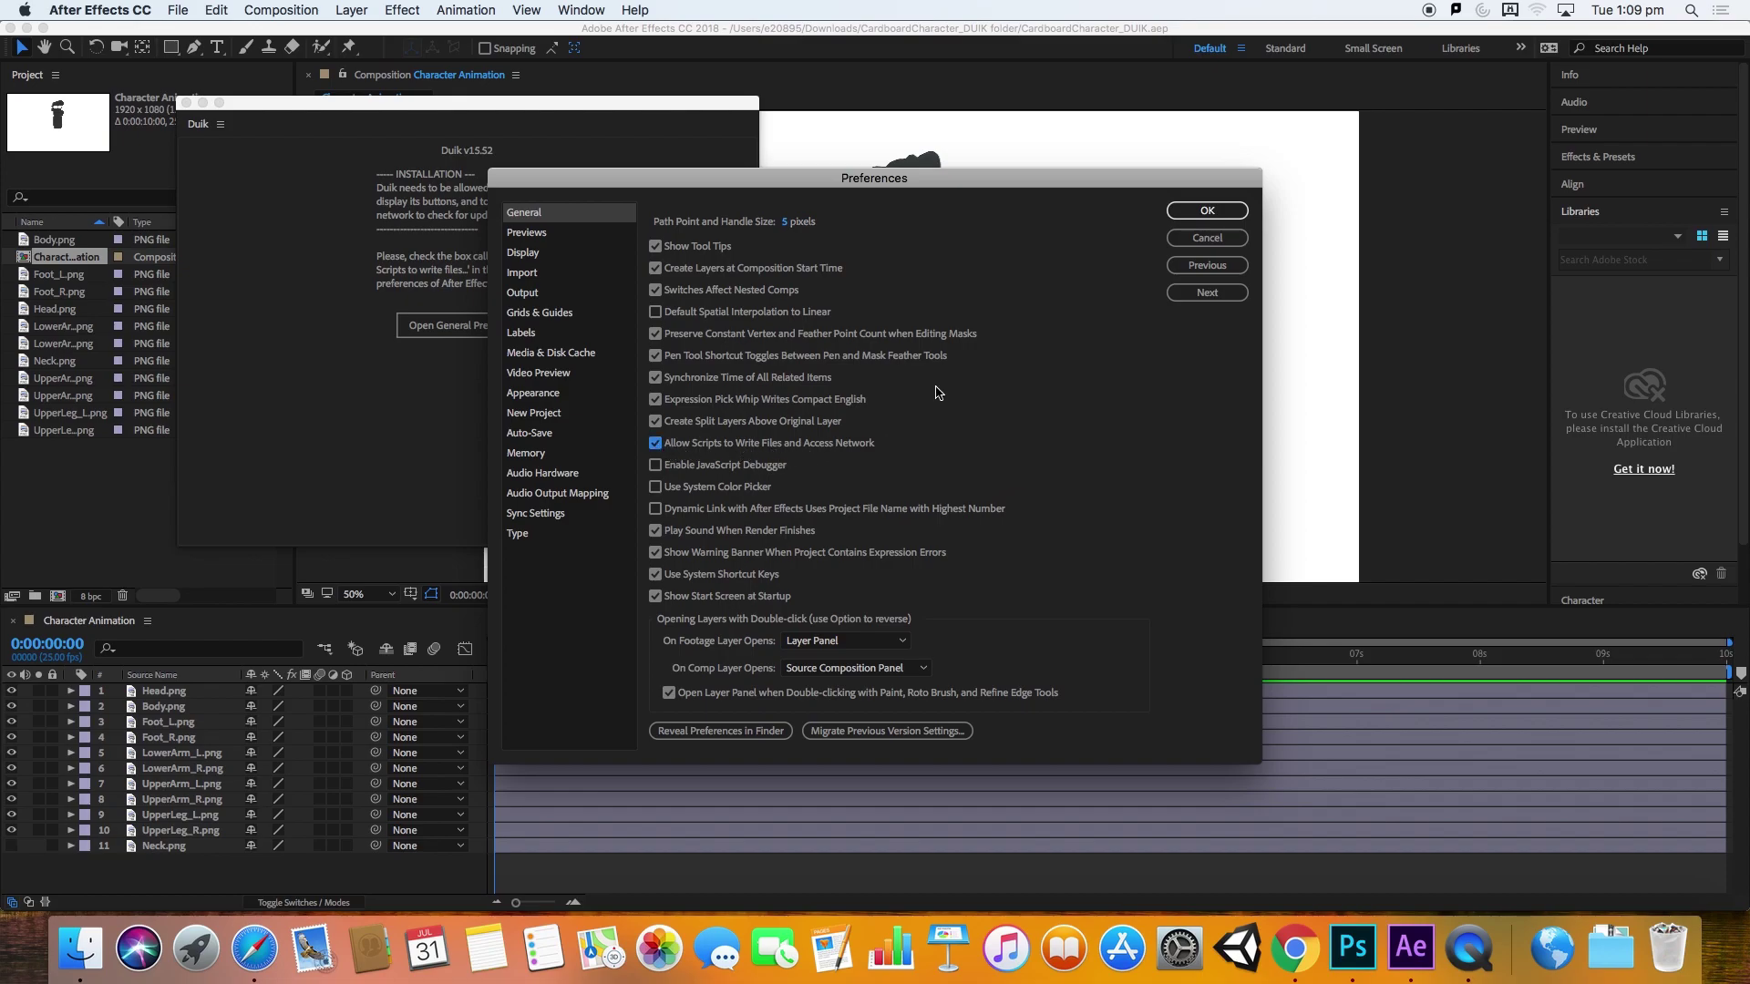
pyautogui.click(1188, 216)
pyautogui.click(1201, 211)
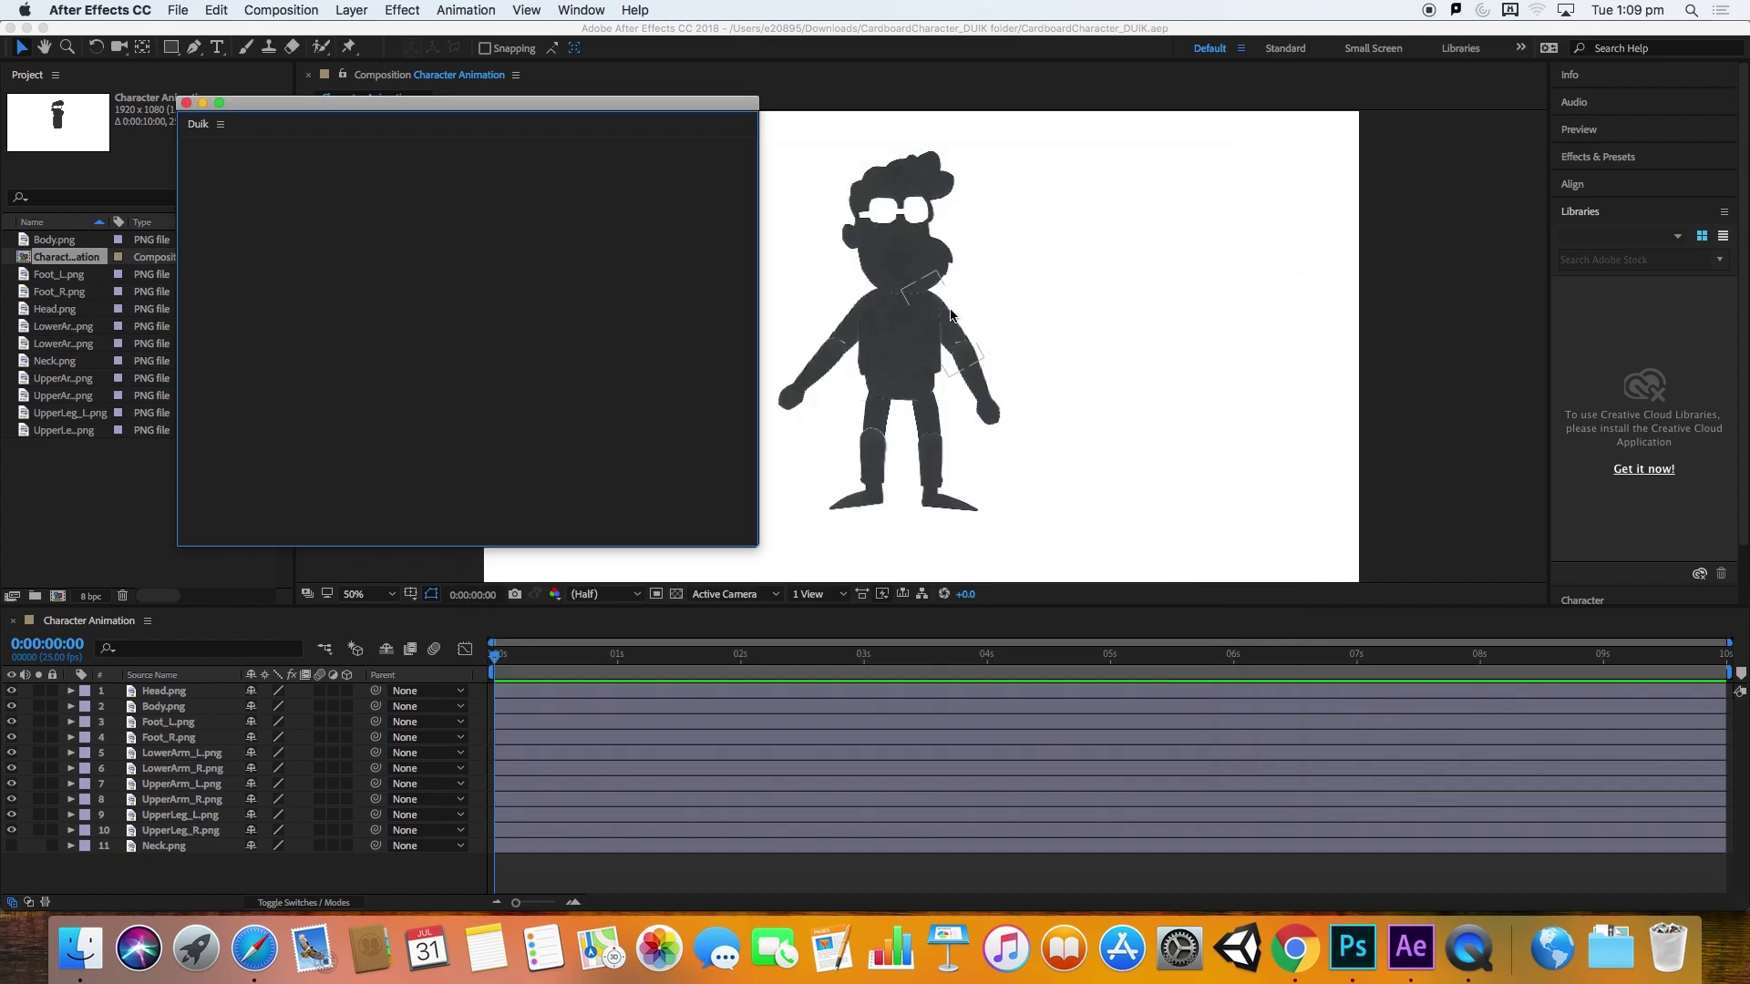
# Step: Close the blank Duik window, quit After Effects and reopen CardboardCharacter_DUIK.aep from its Finder folder
pyautogui.moveTo(424, 116); pyautogui.dragTo(660, 147)
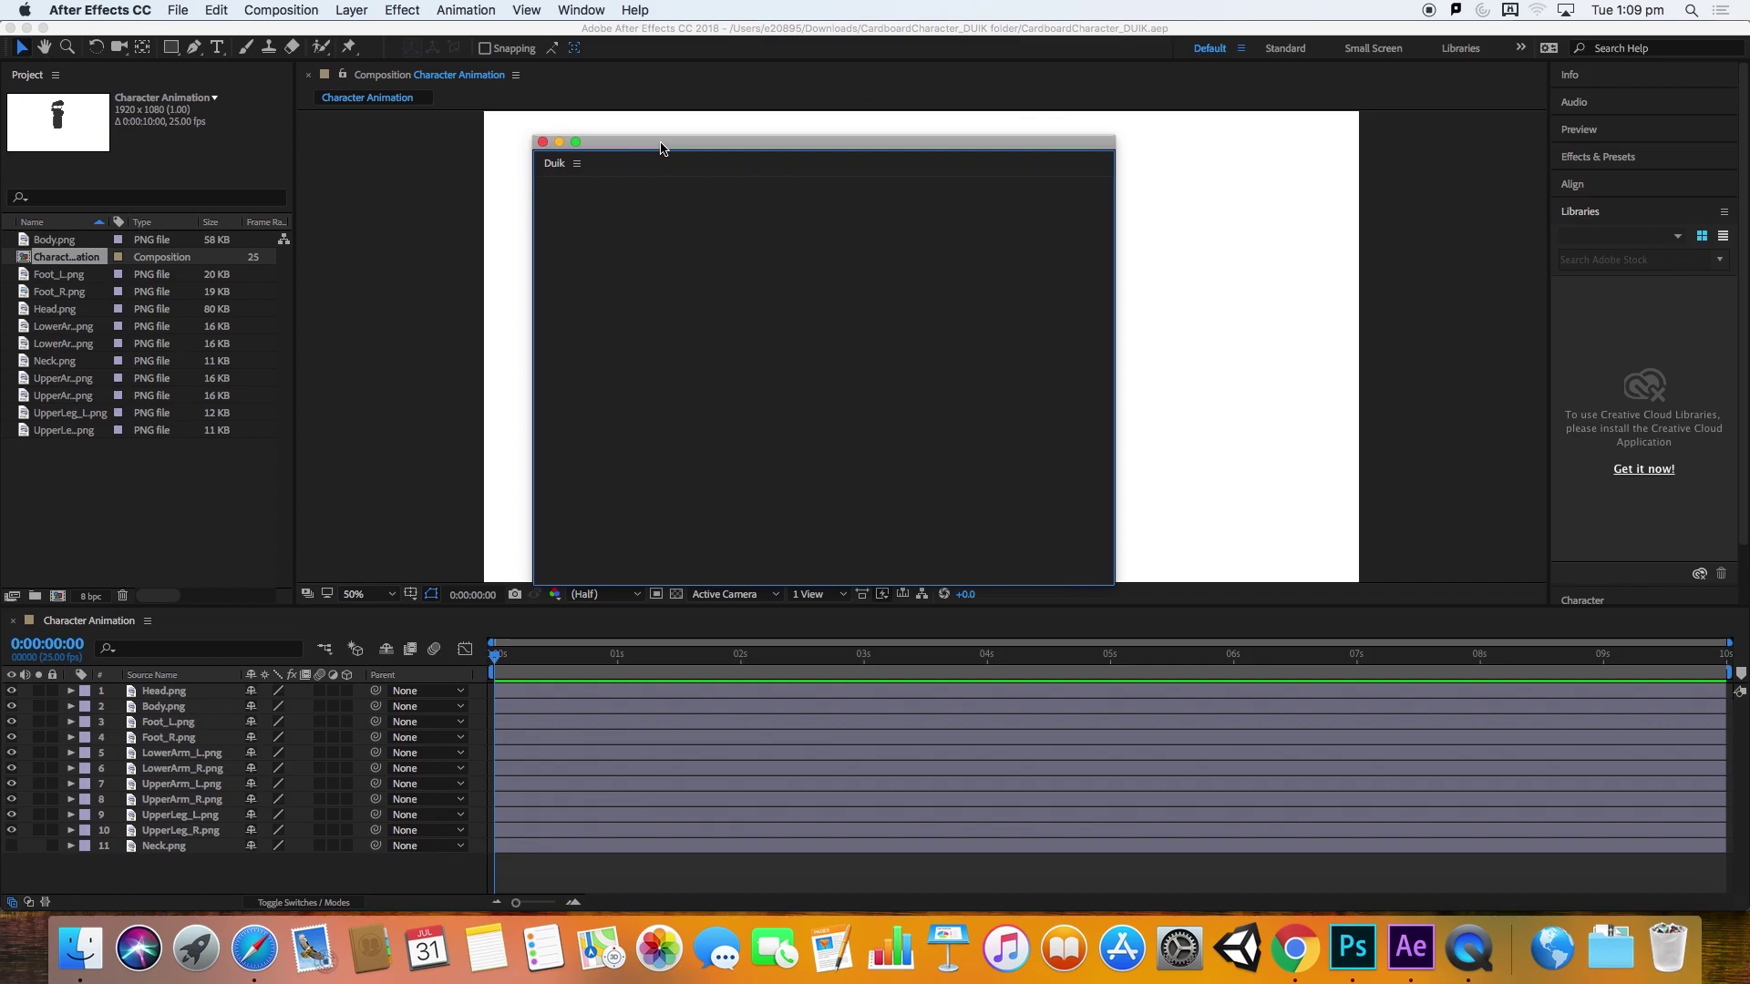
pyautogui.click(543, 143)
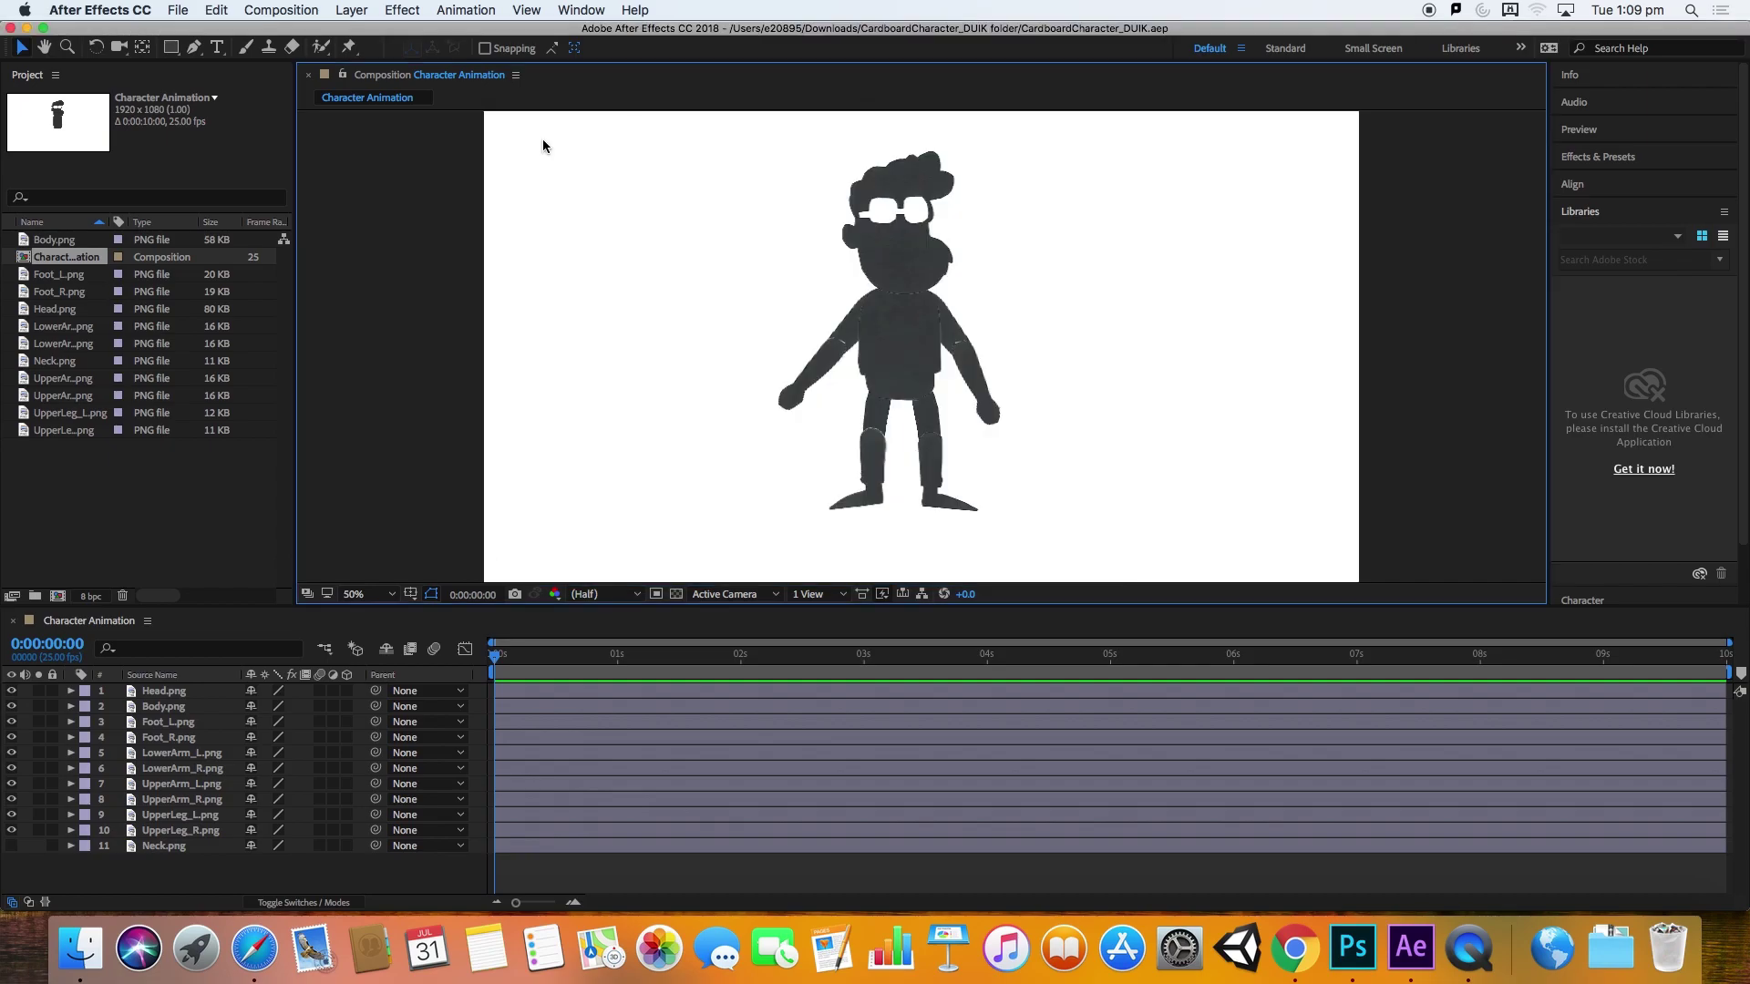
pyautogui.click(92, 10)
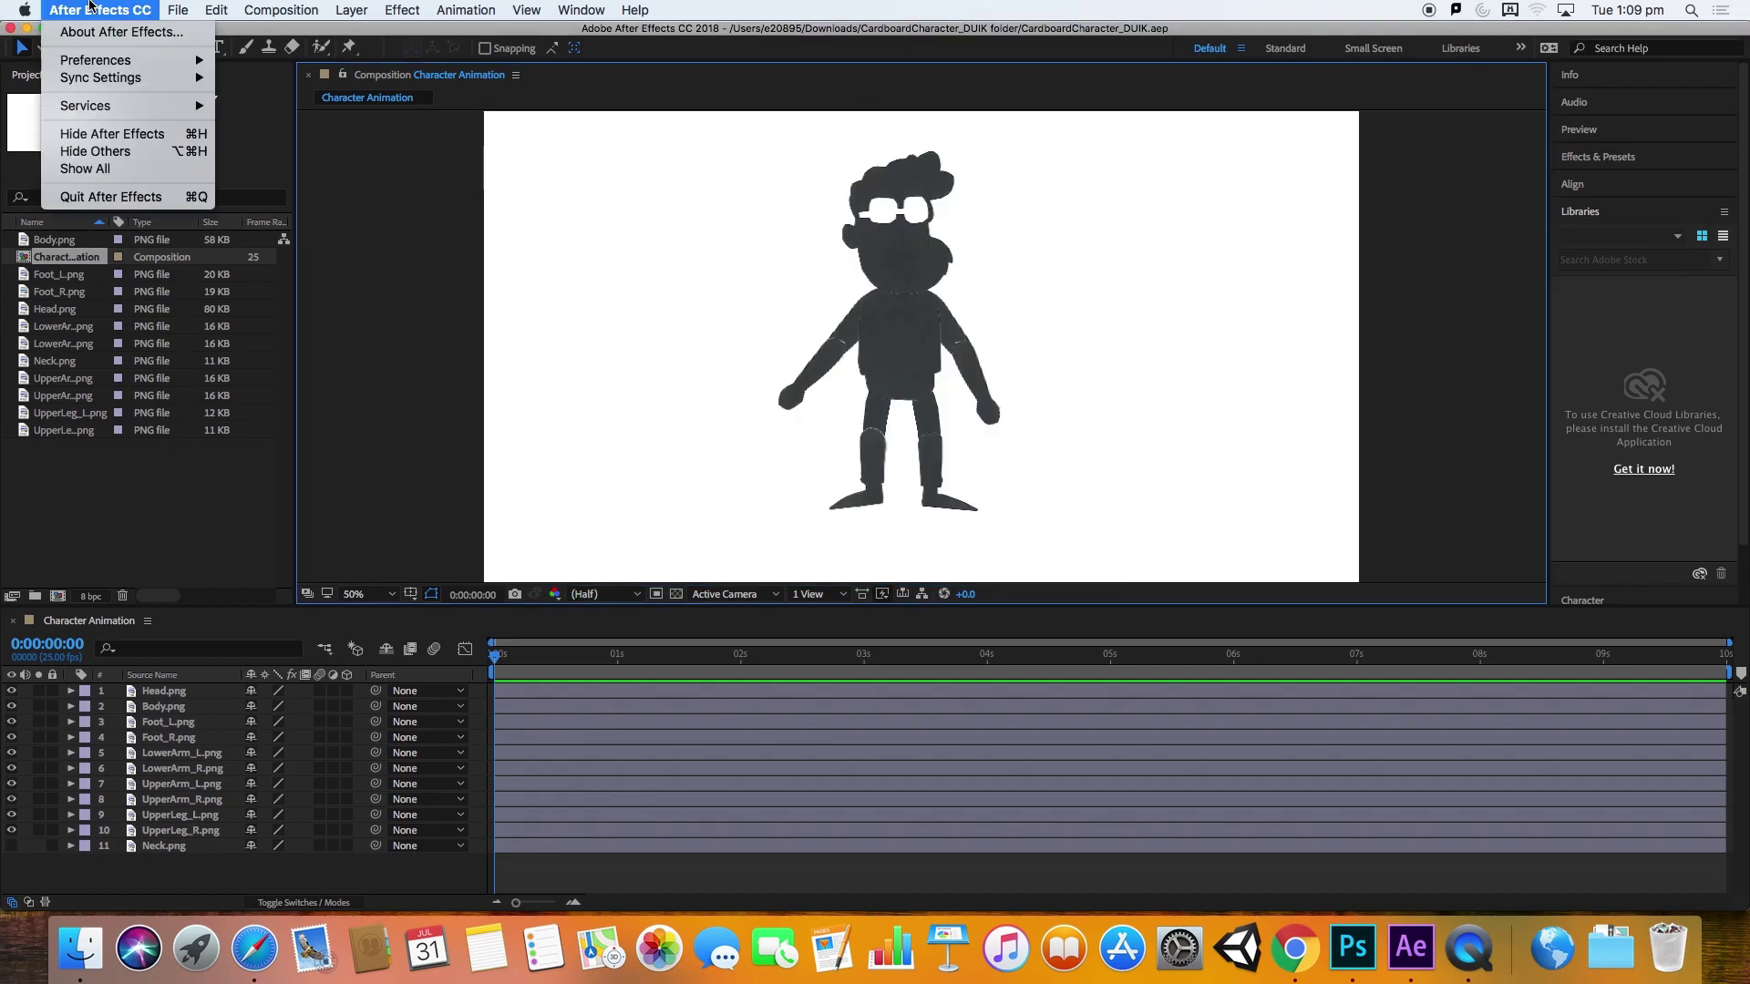
pyautogui.click(175, 198)
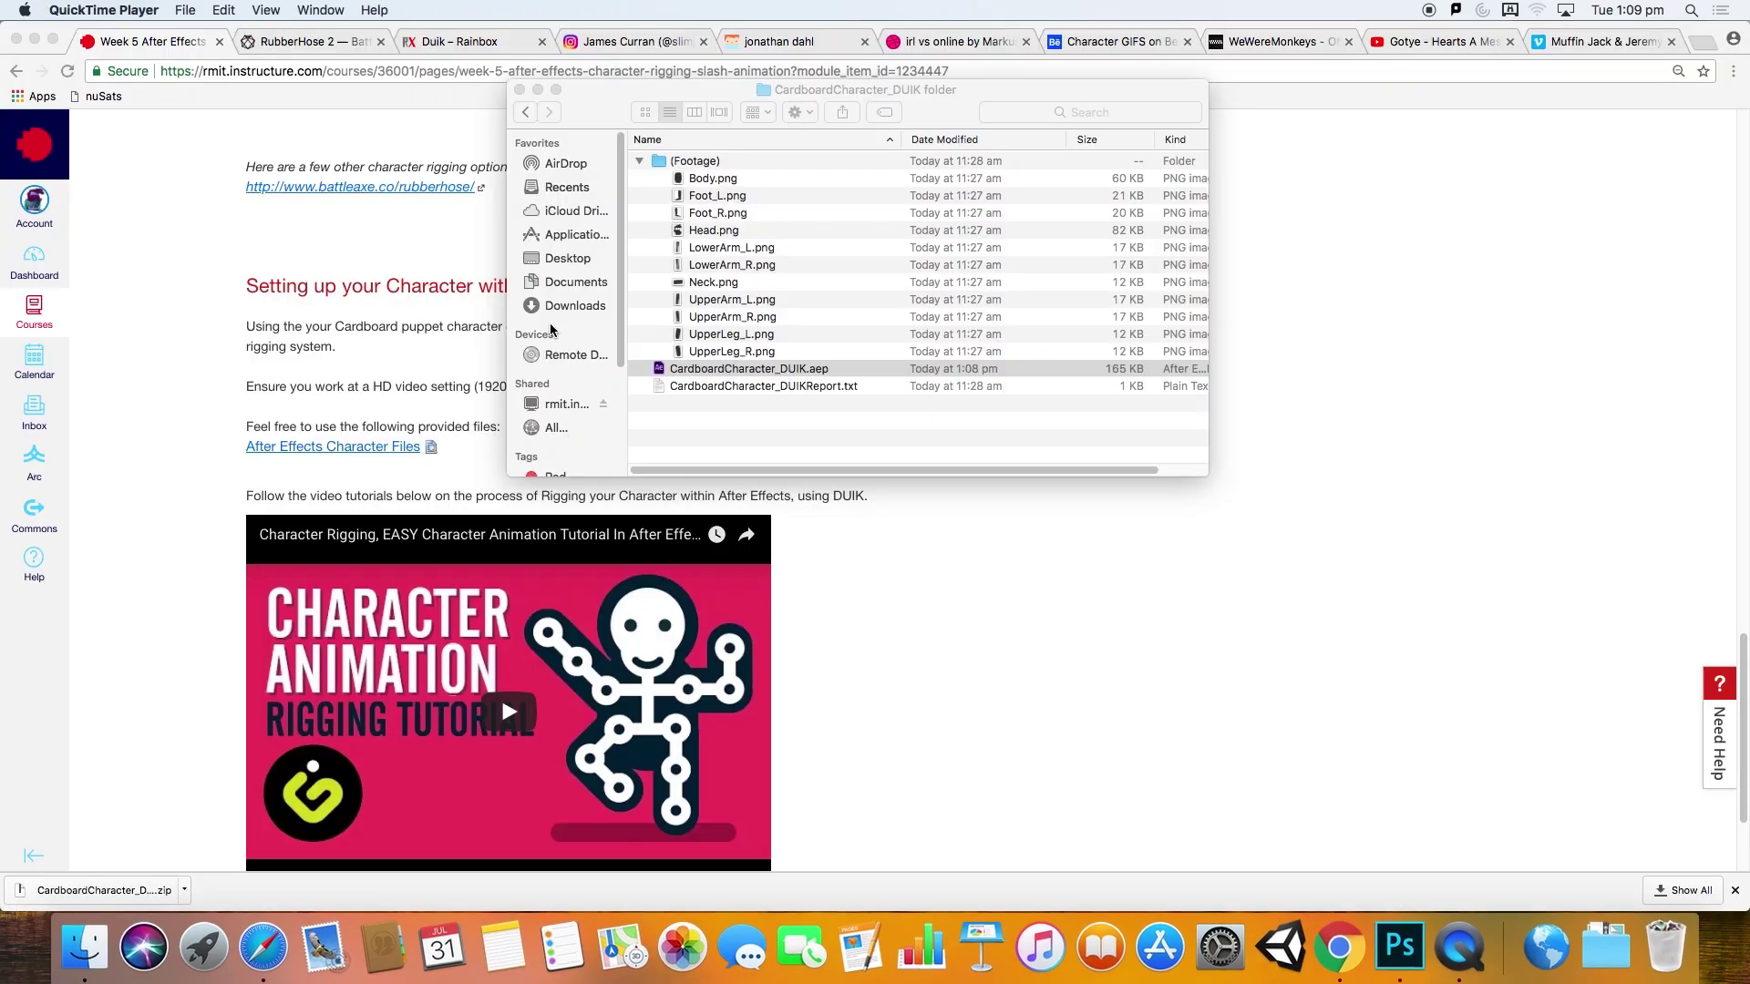
pyautogui.click(827, 435)
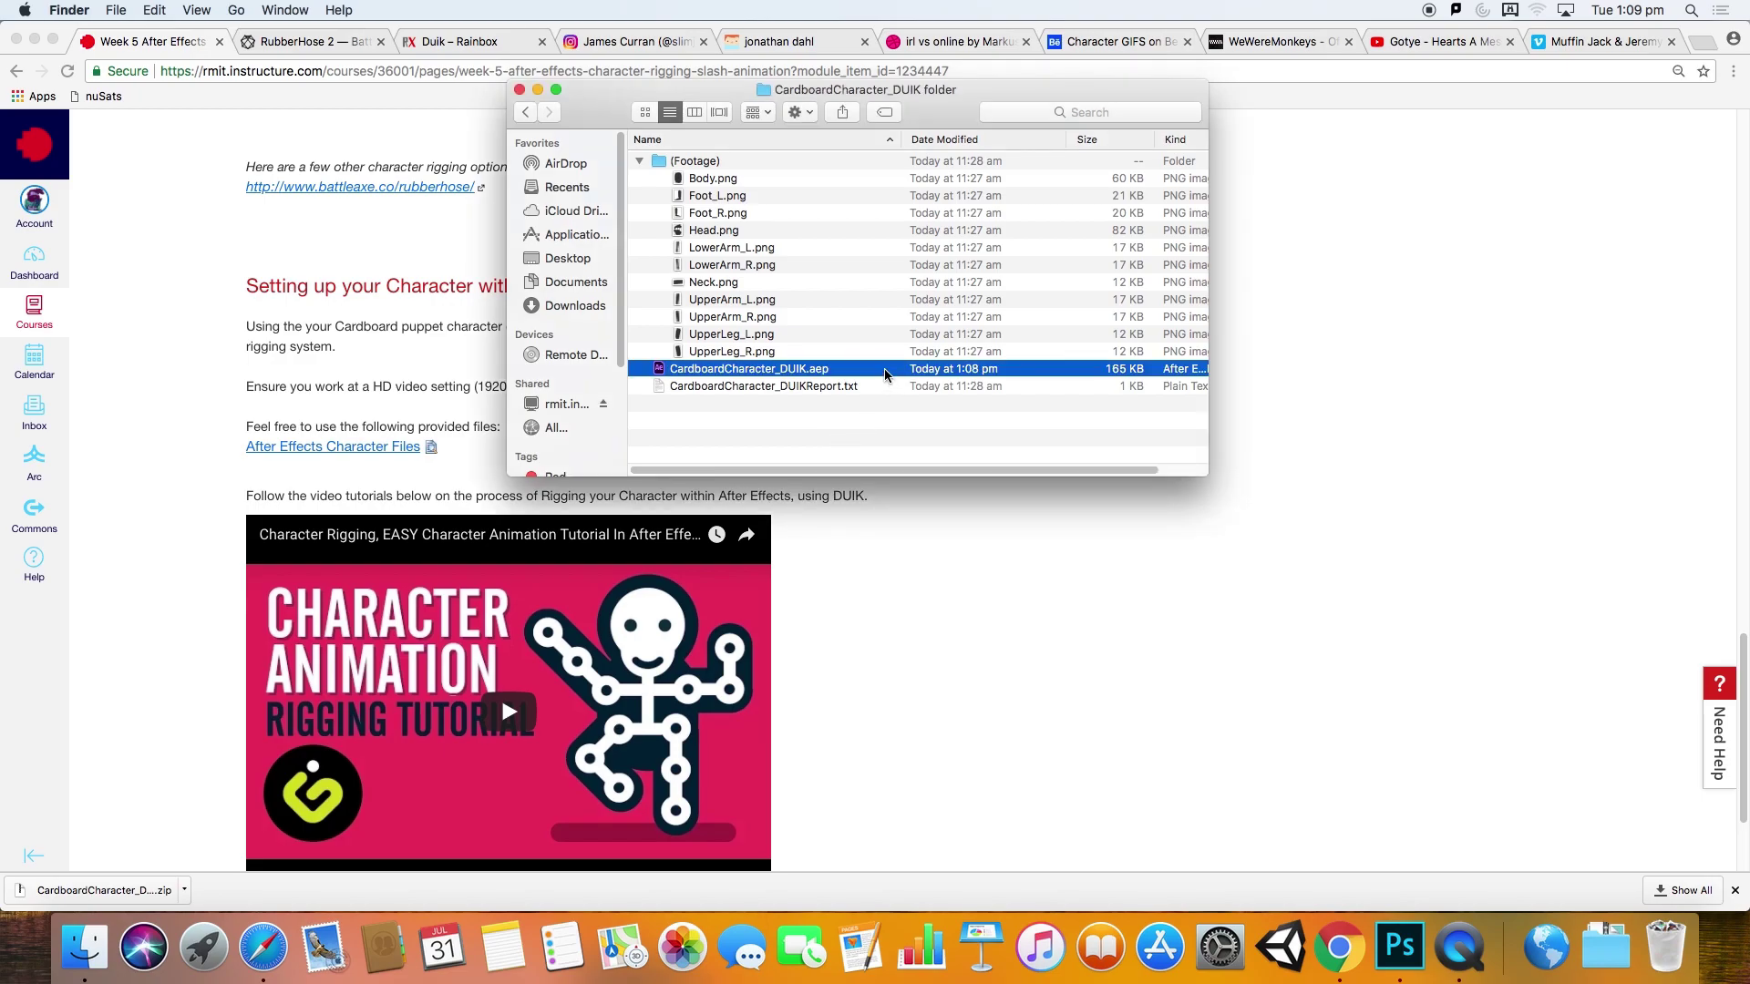
pyautogui.doubleClick(884, 368)
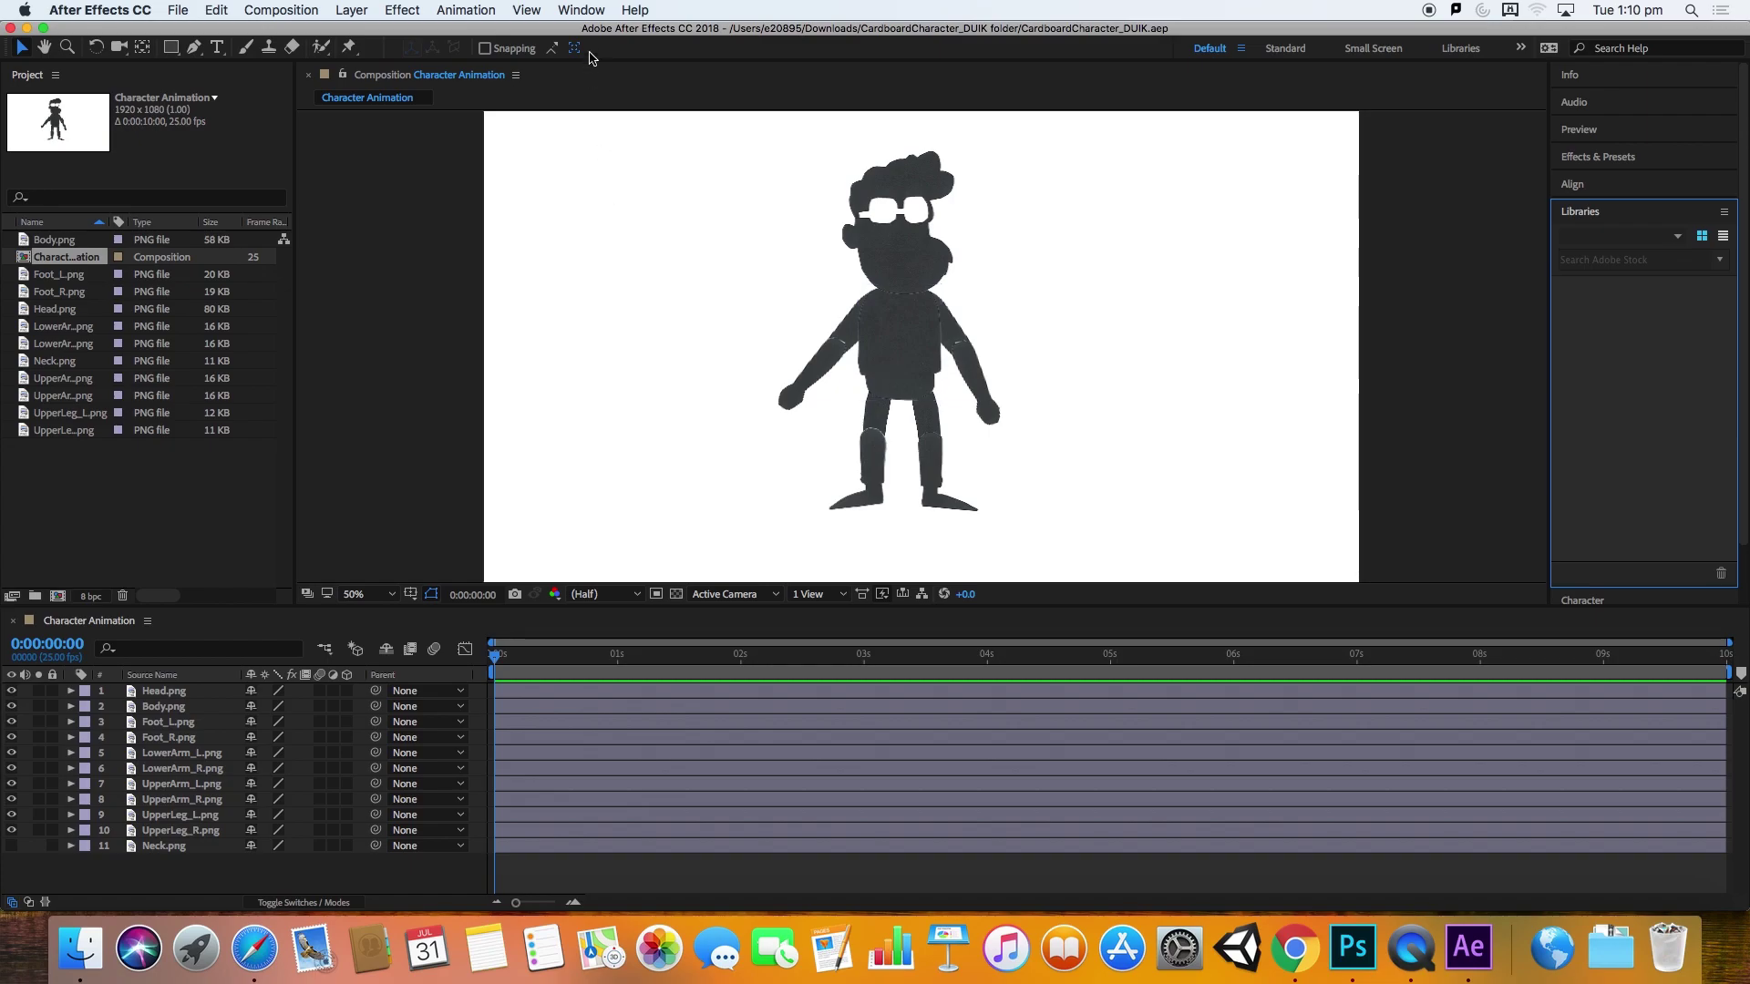
# Step: Run the Duik.jsx script to complete its installation and close its window
pyautogui.click(572, 9)
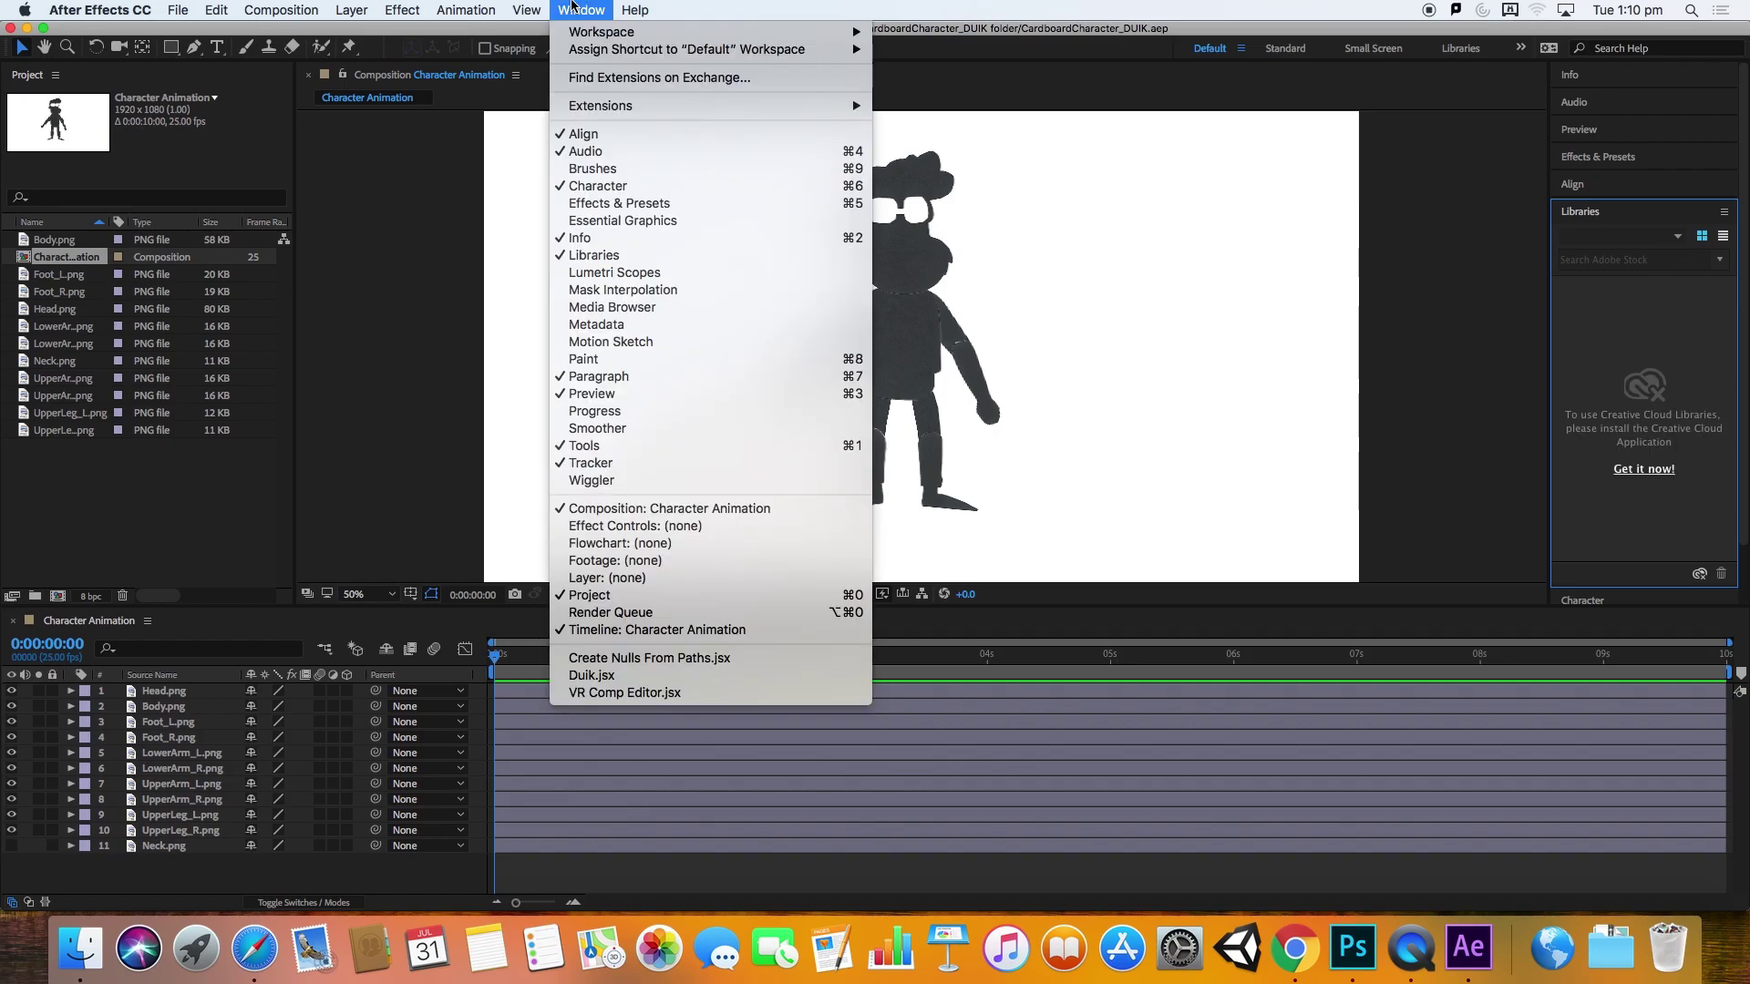
pyautogui.click(651, 676)
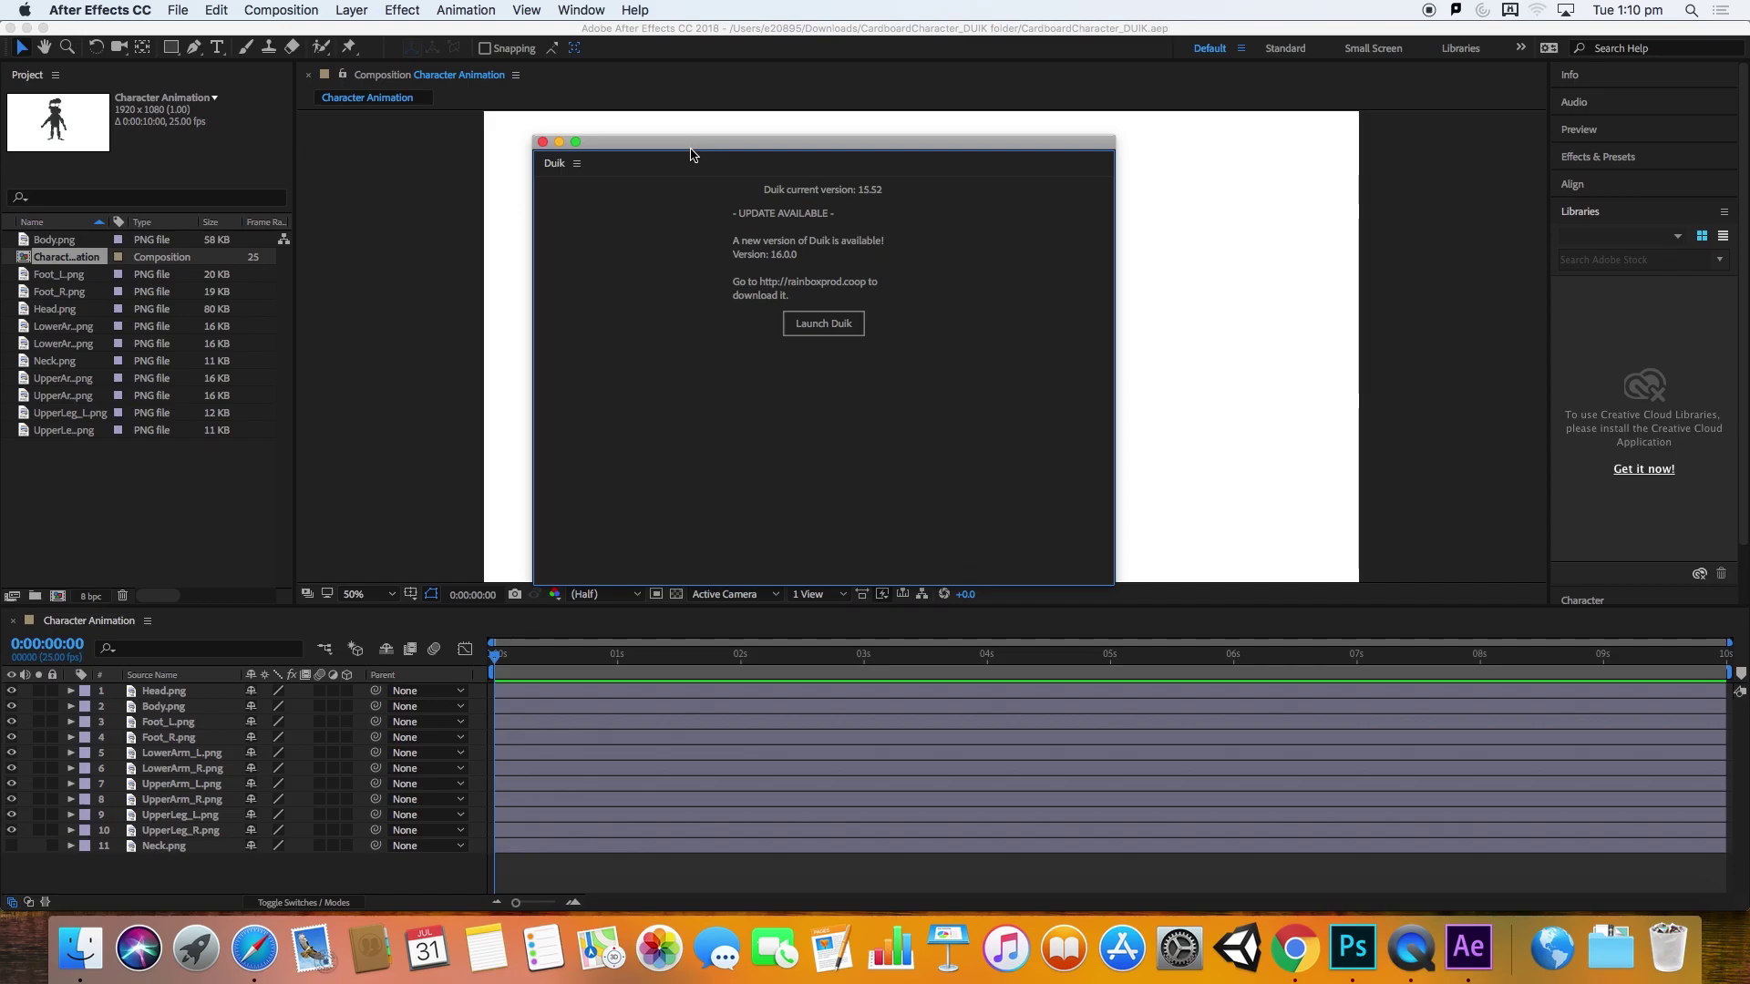
pyautogui.click(843, 335)
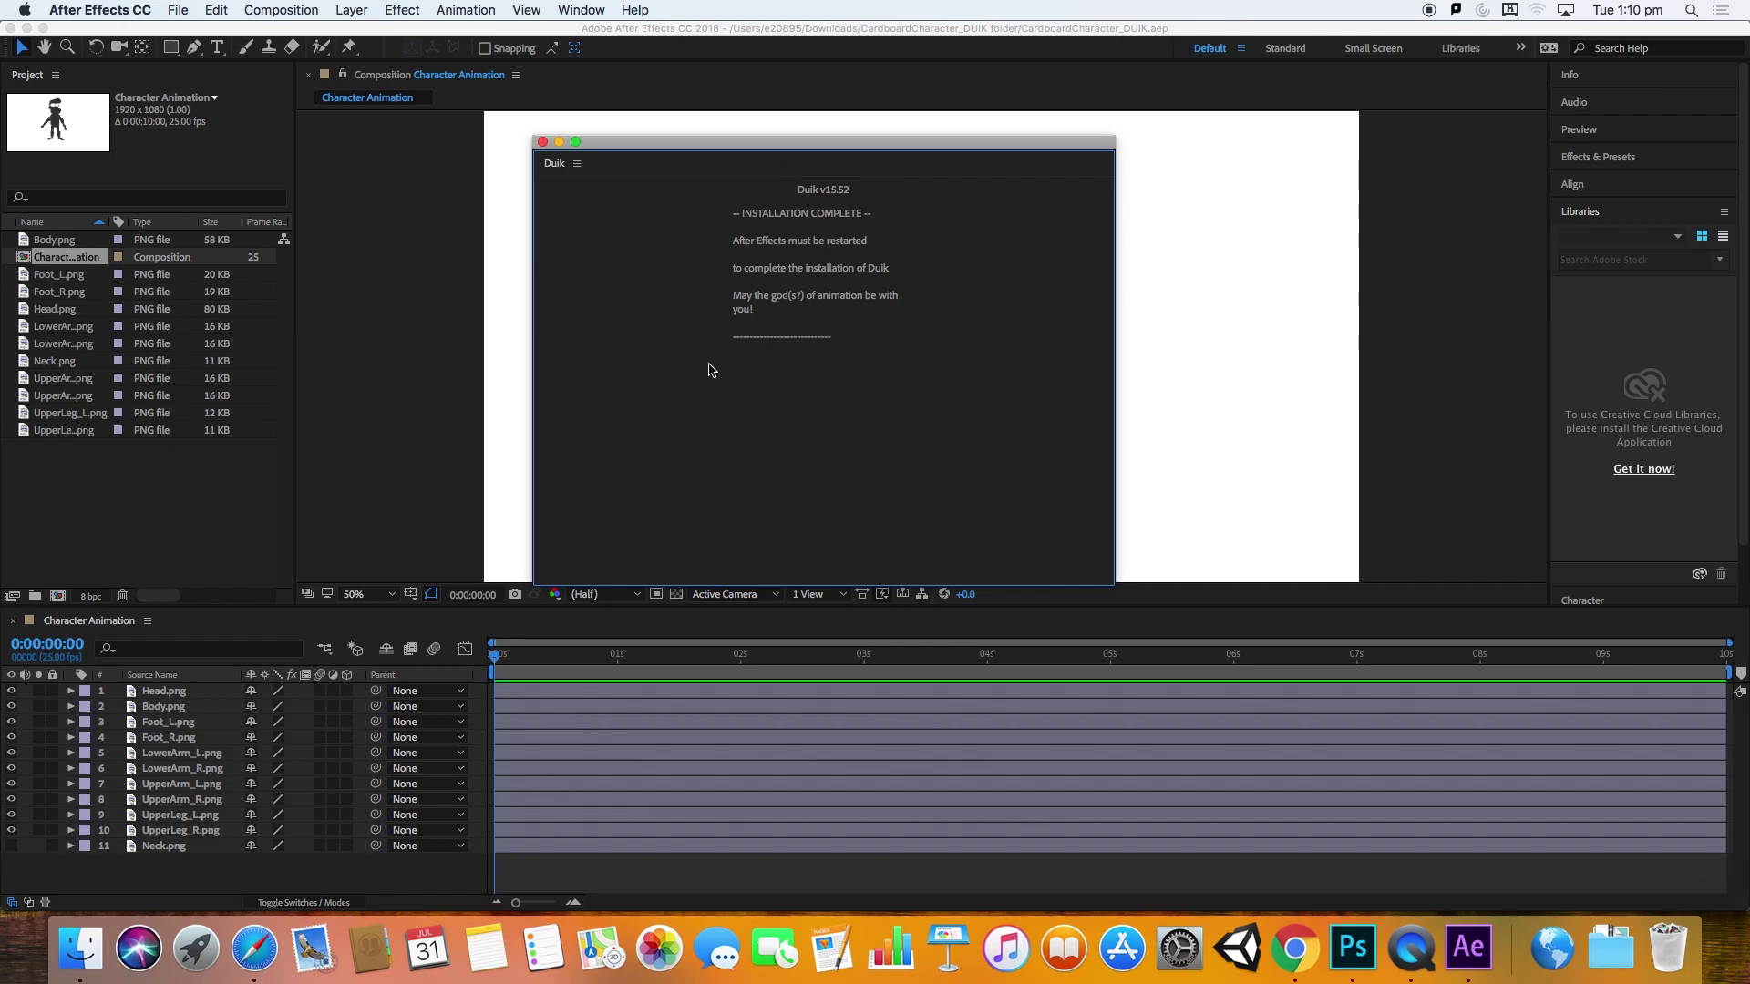
pyautogui.click(543, 142)
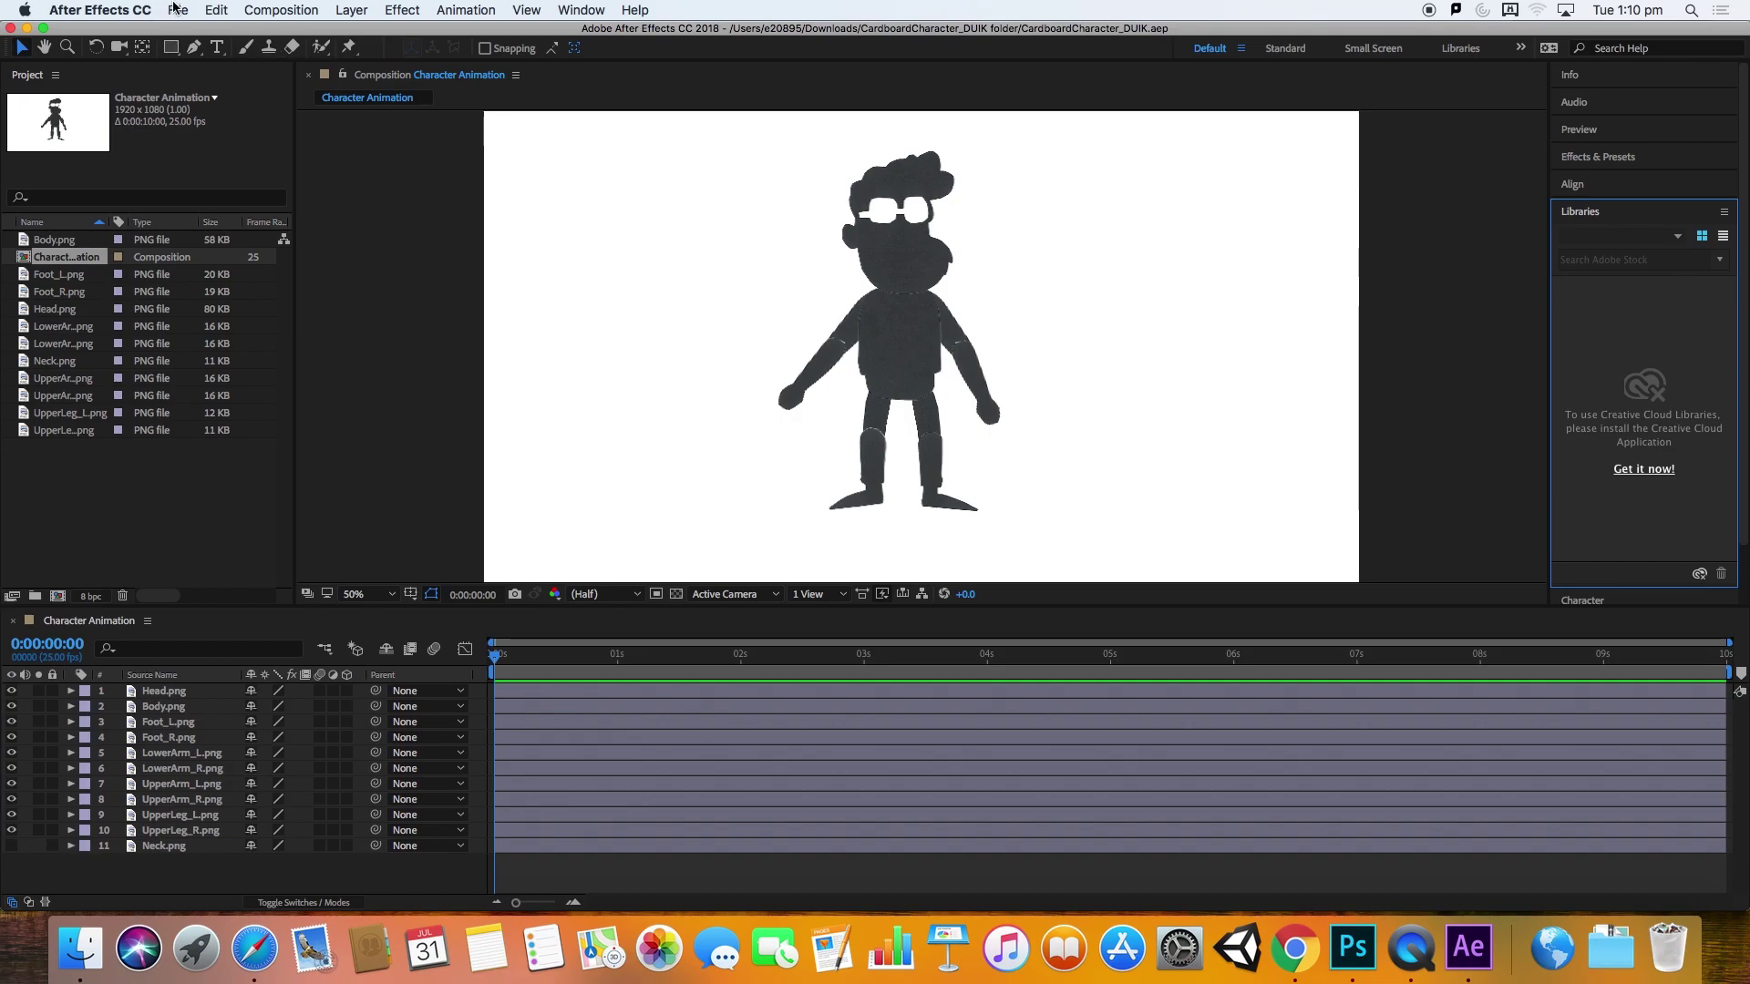
# Step: Restart After Effects by quitting it and opening the CardboardCharacter_DUIK.aep project file again
pyautogui.click(100, 10)
pyautogui.click(146, 197)
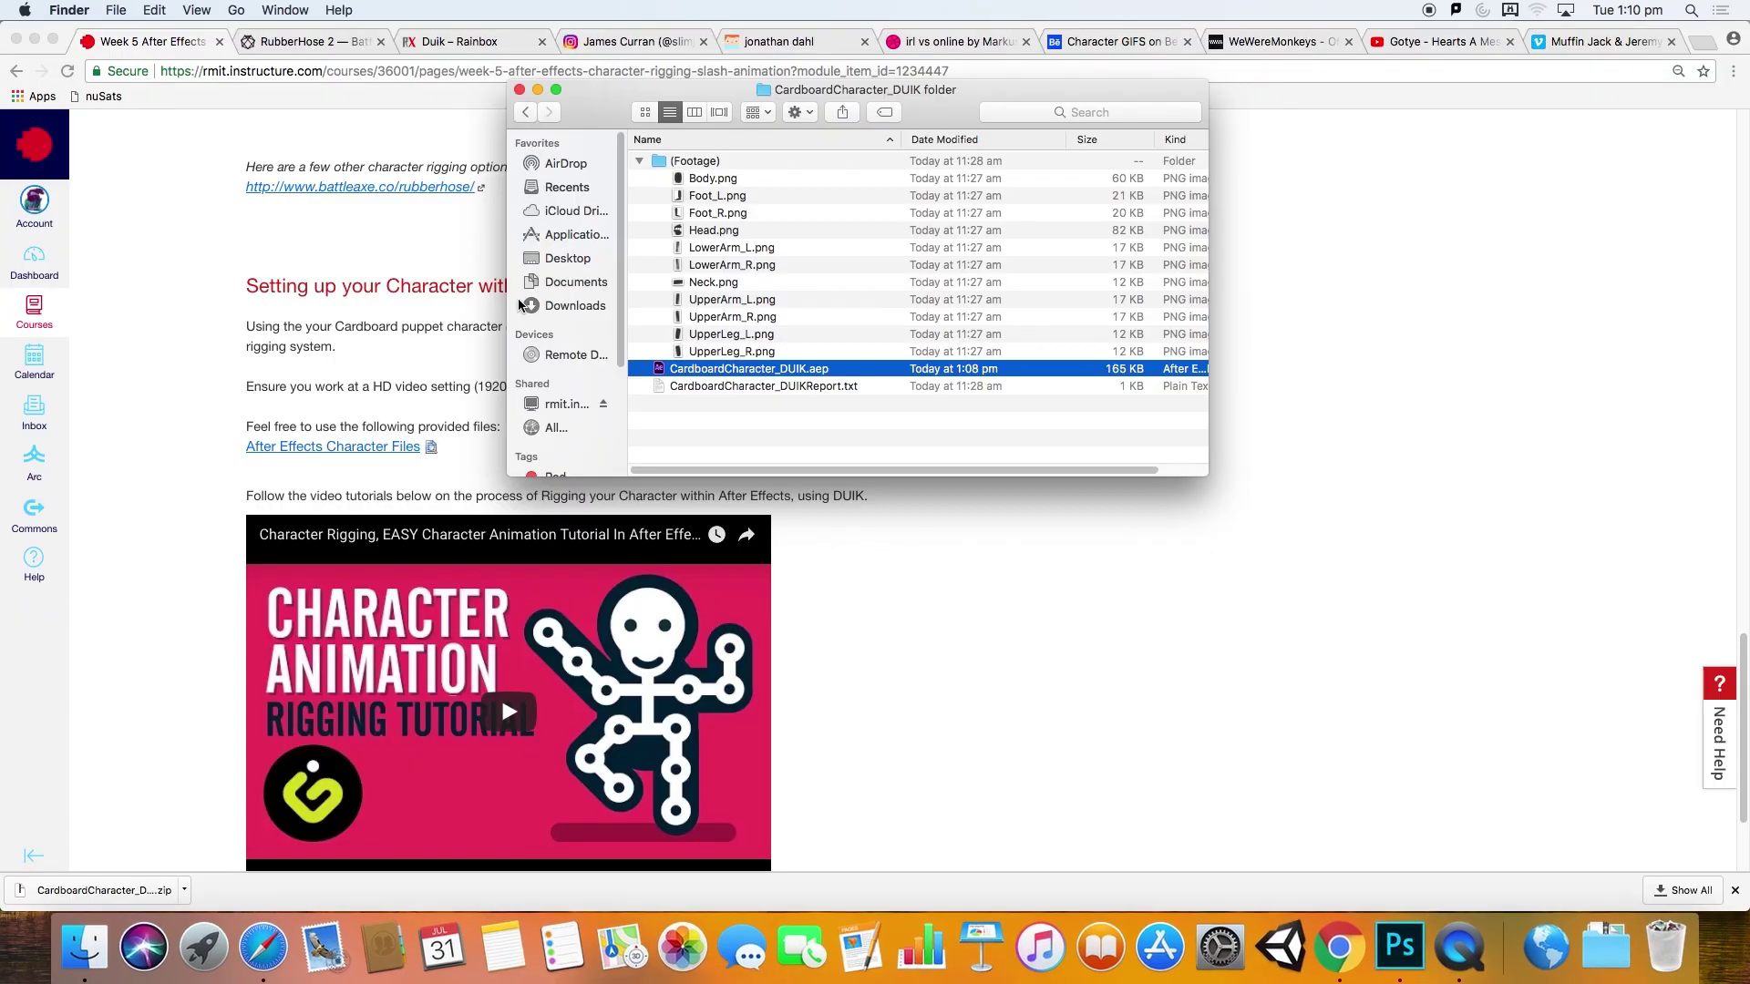
pyautogui.doubleClick(745, 370)
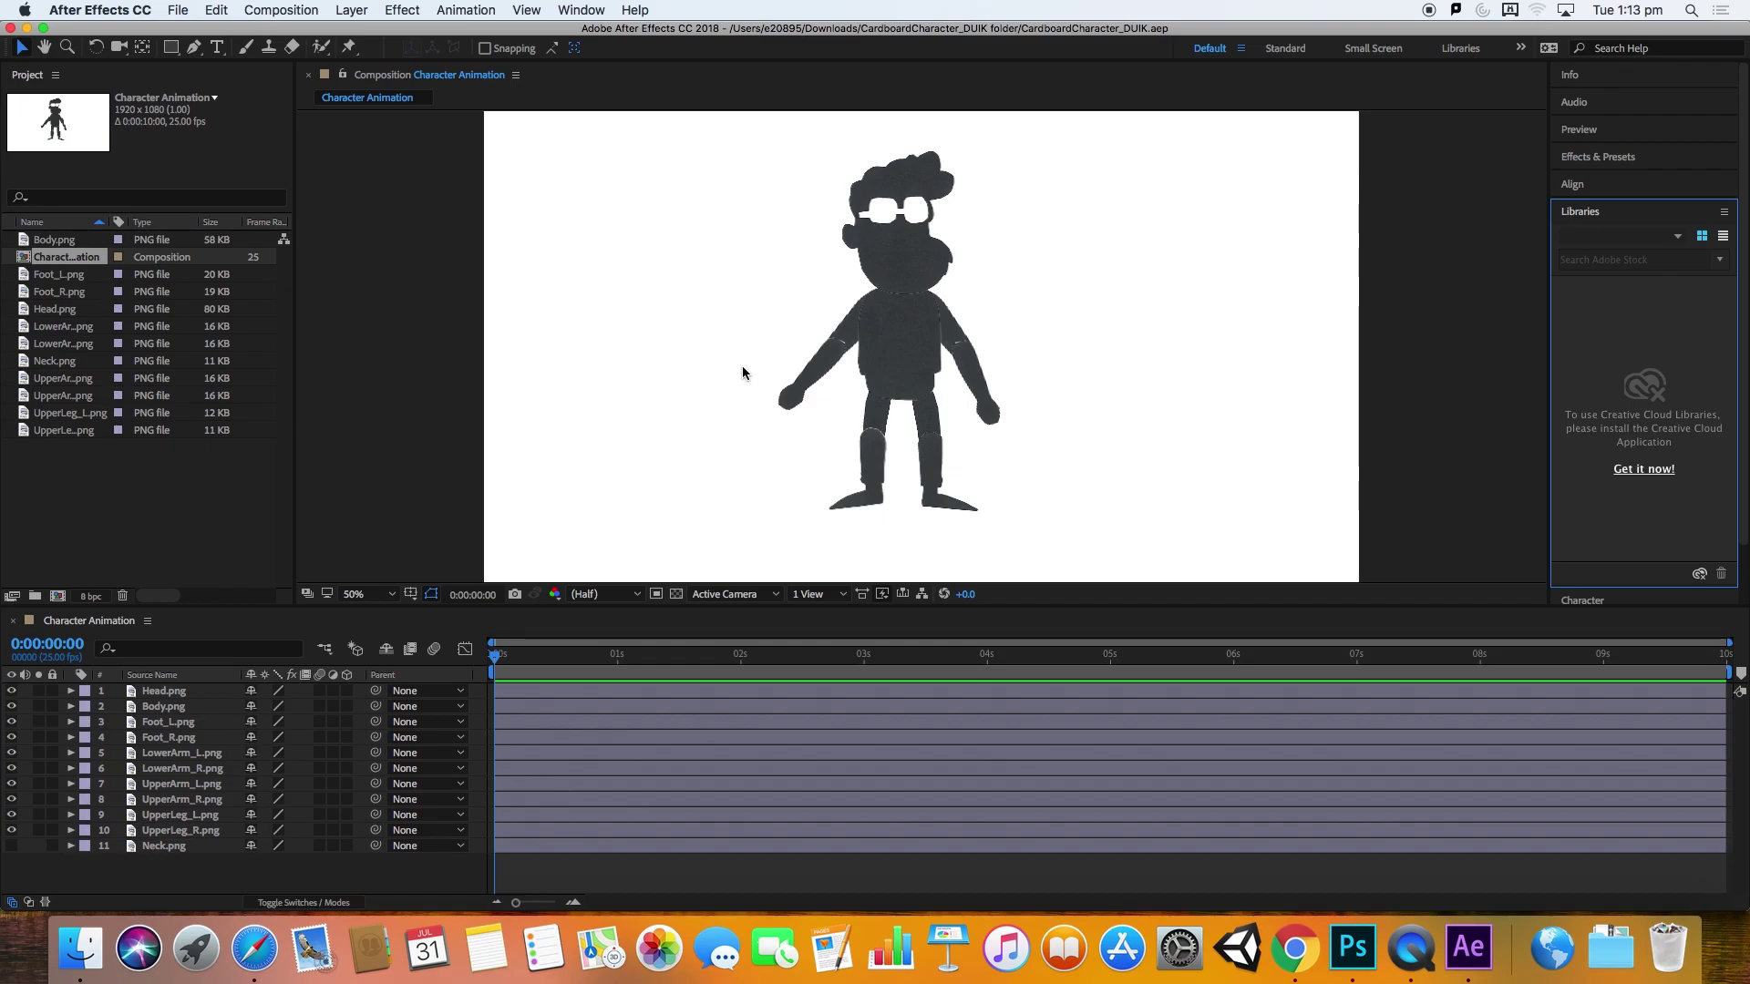
# Step: Run the Duik.jsx script and launch Duik past its update notice to show the rigging tools
pyautogui.click(723, 364)
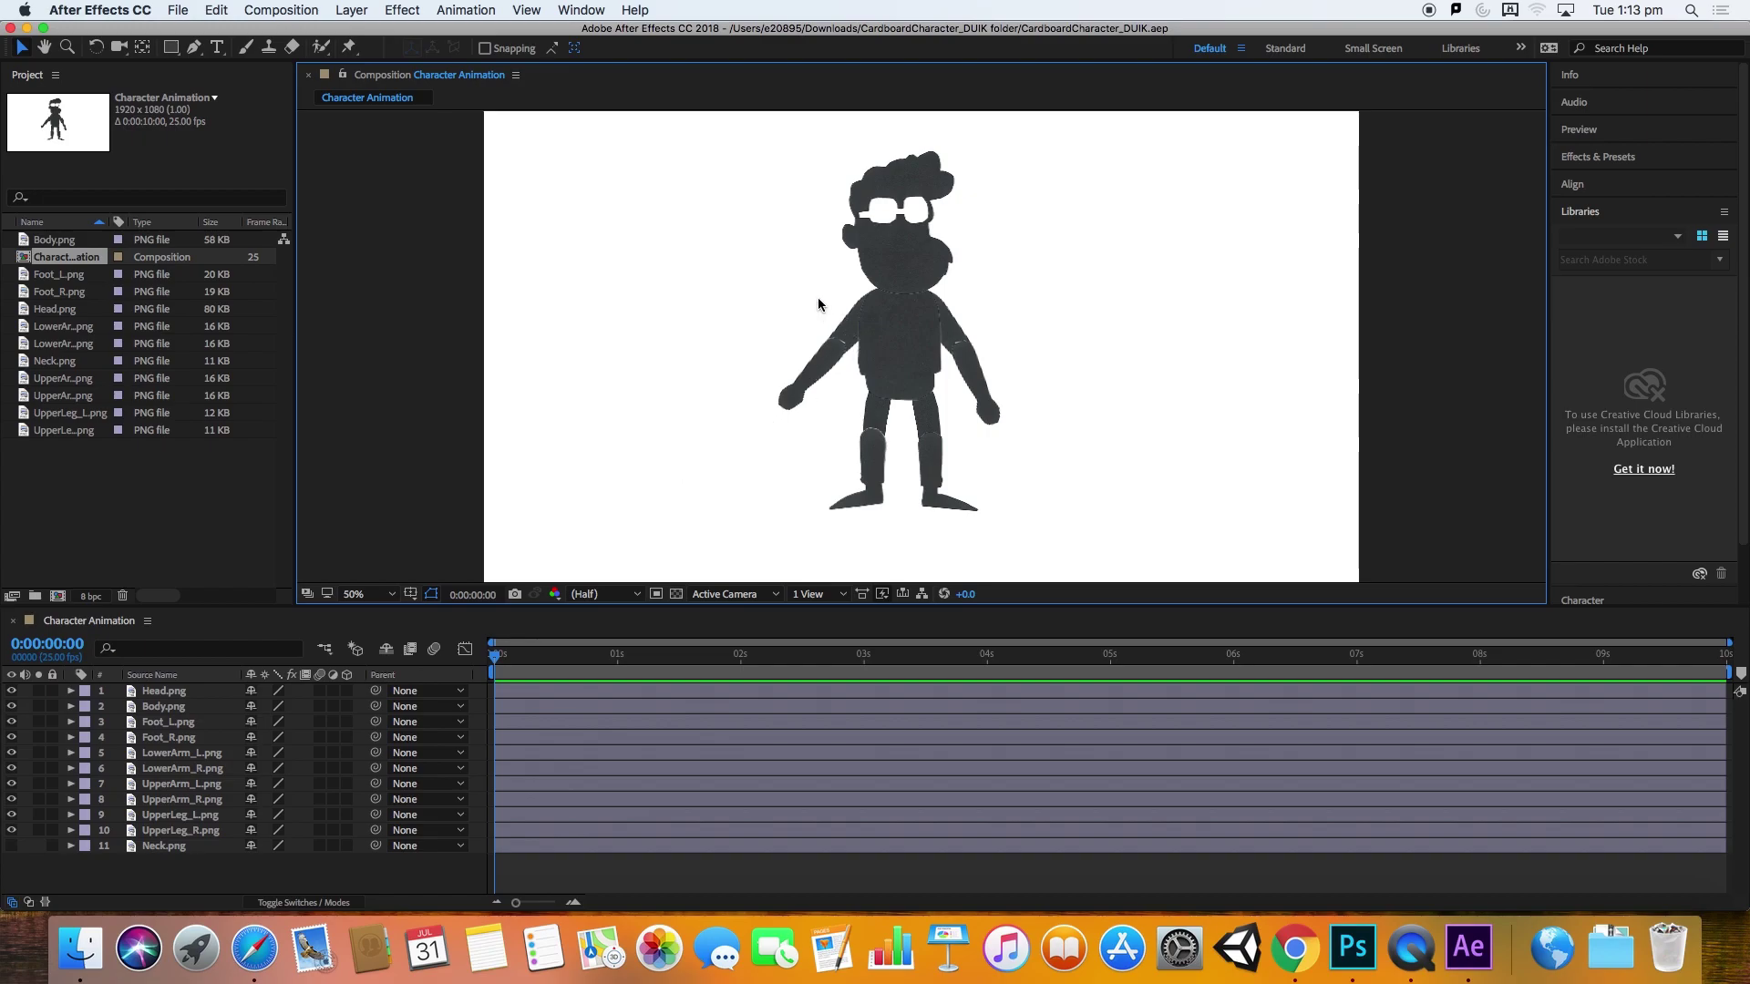
pyautogui.click(878, 262)
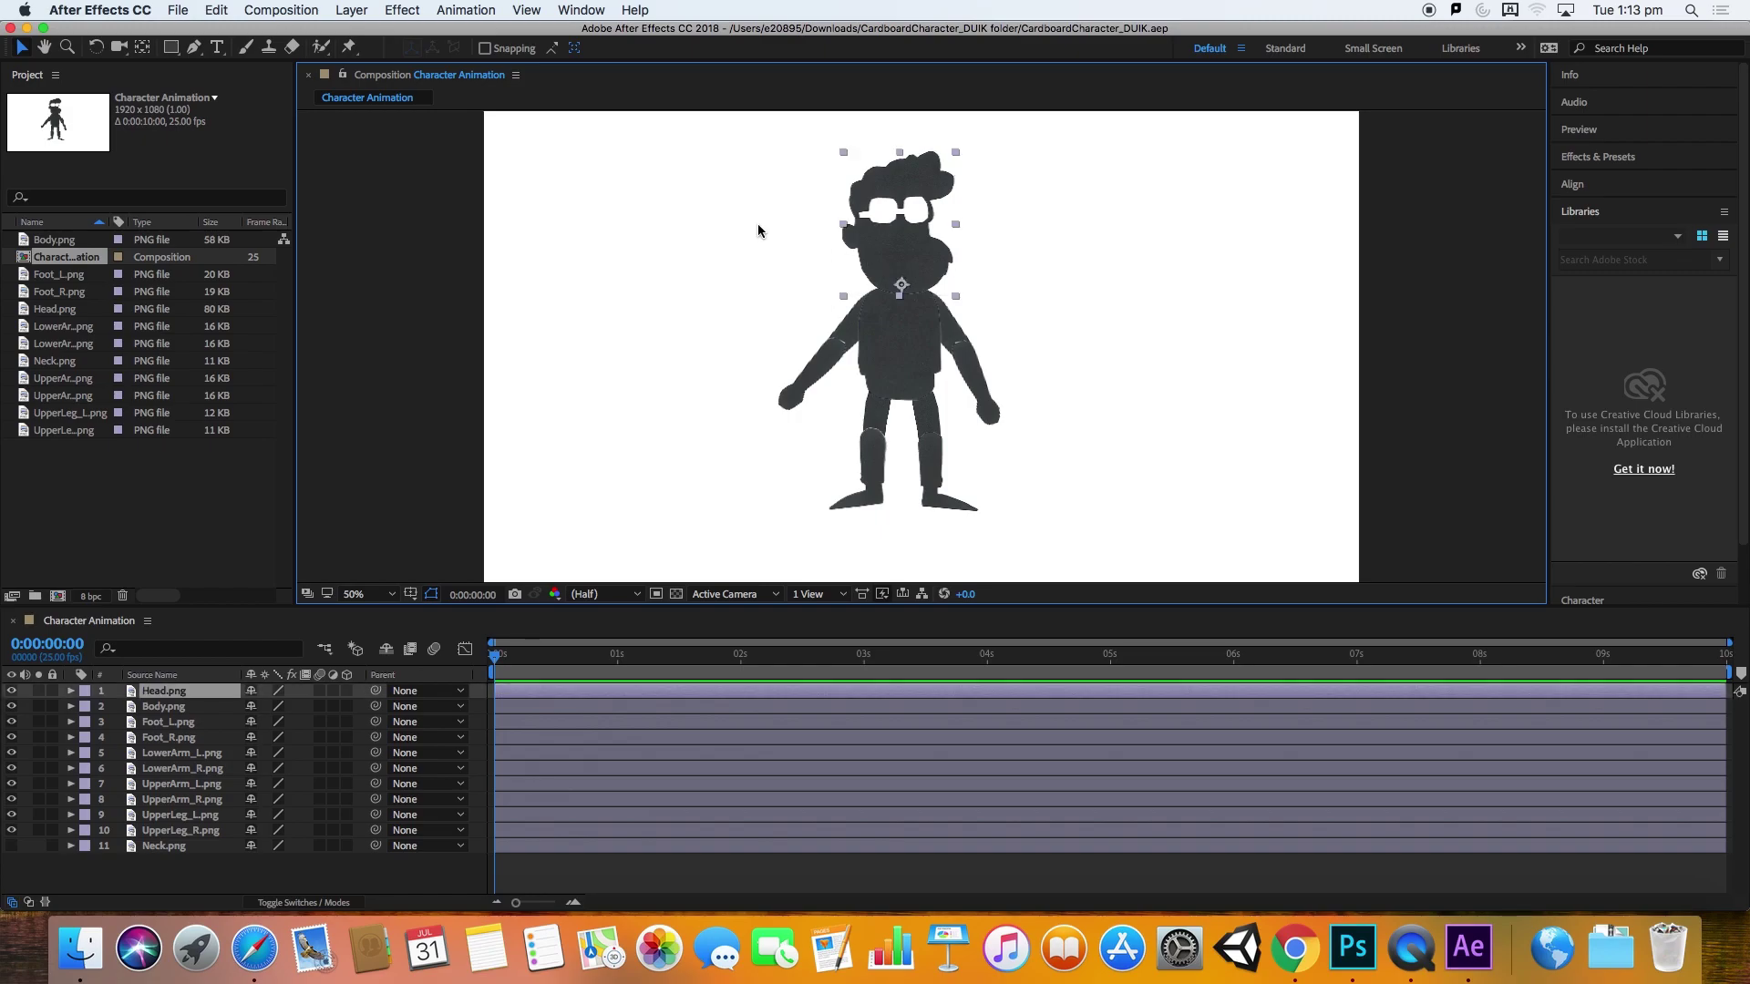
pyautogui.click(582, 10)
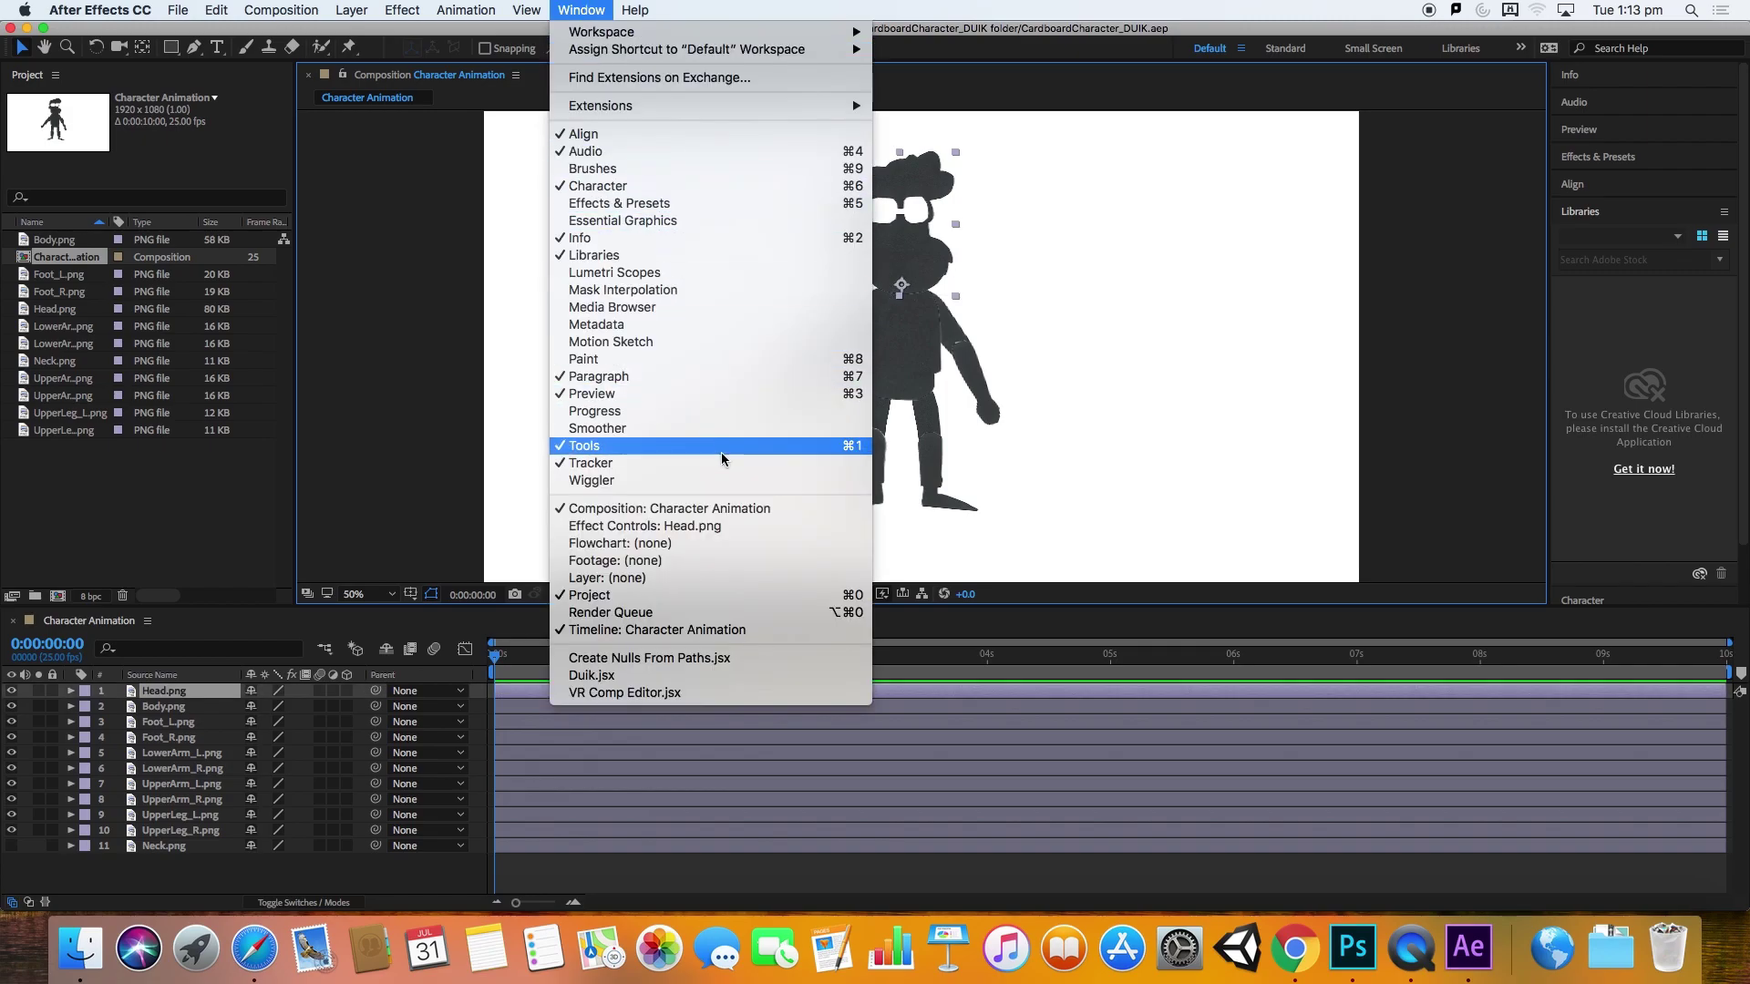
pyautogui.click(743, 674)
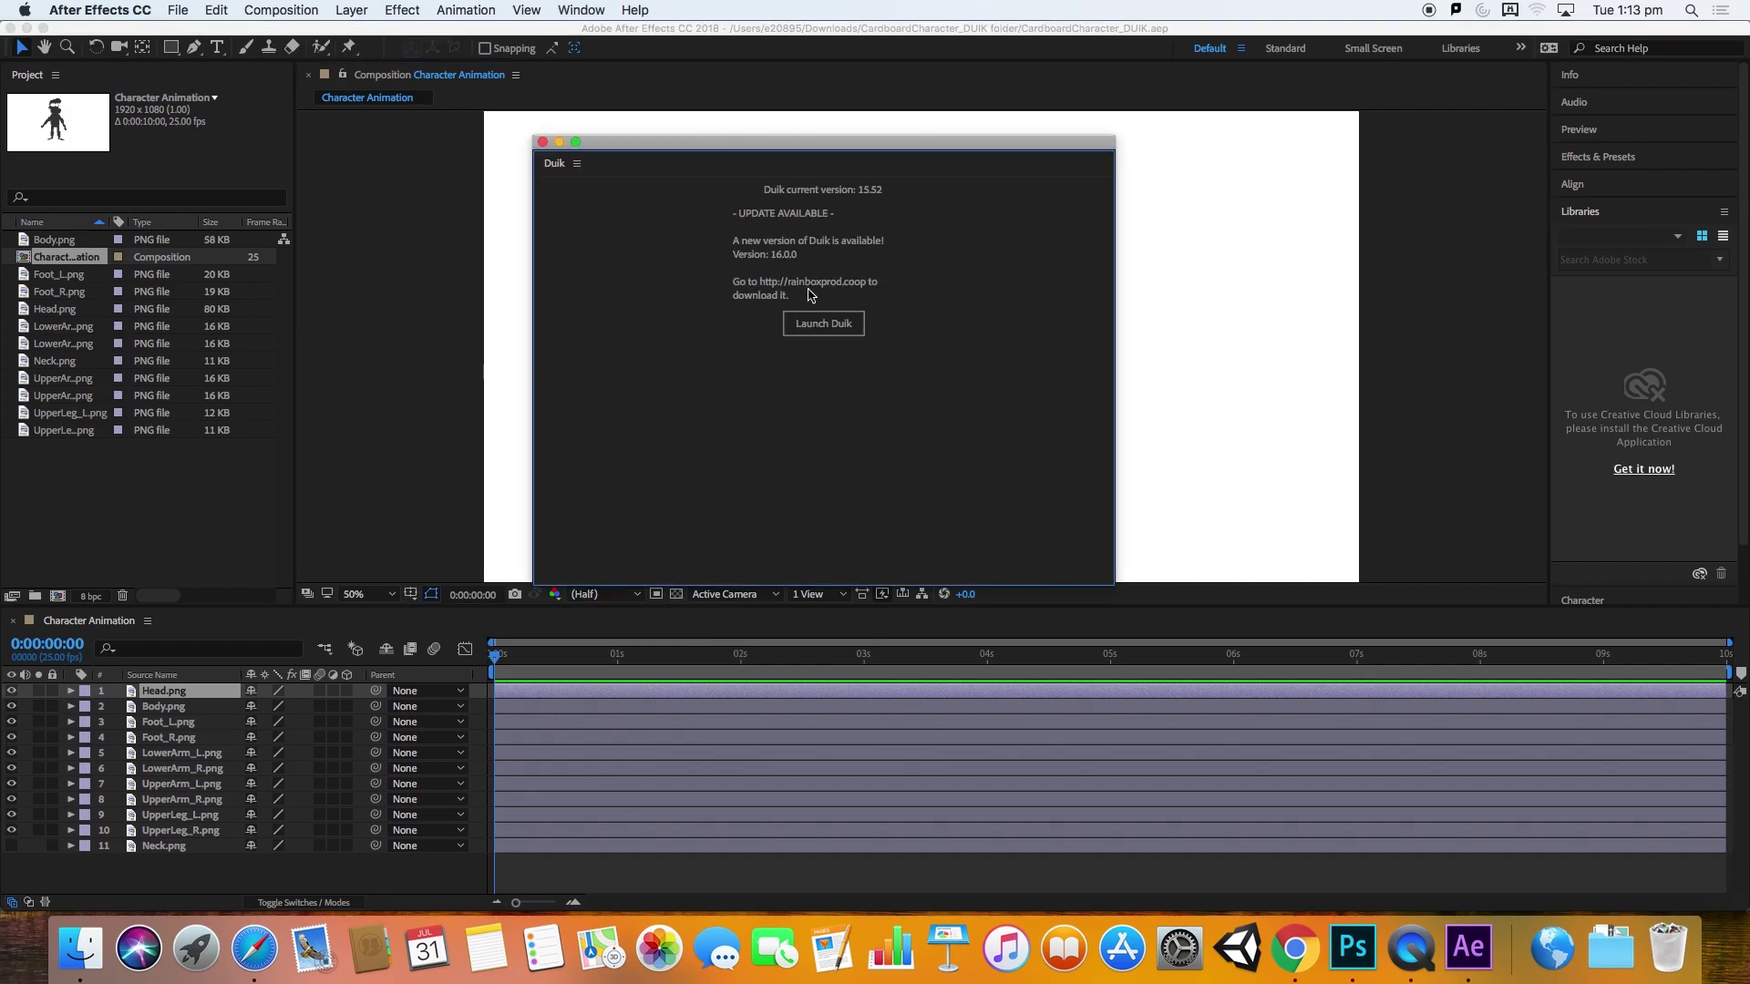
pyautogui.click(825, 325)
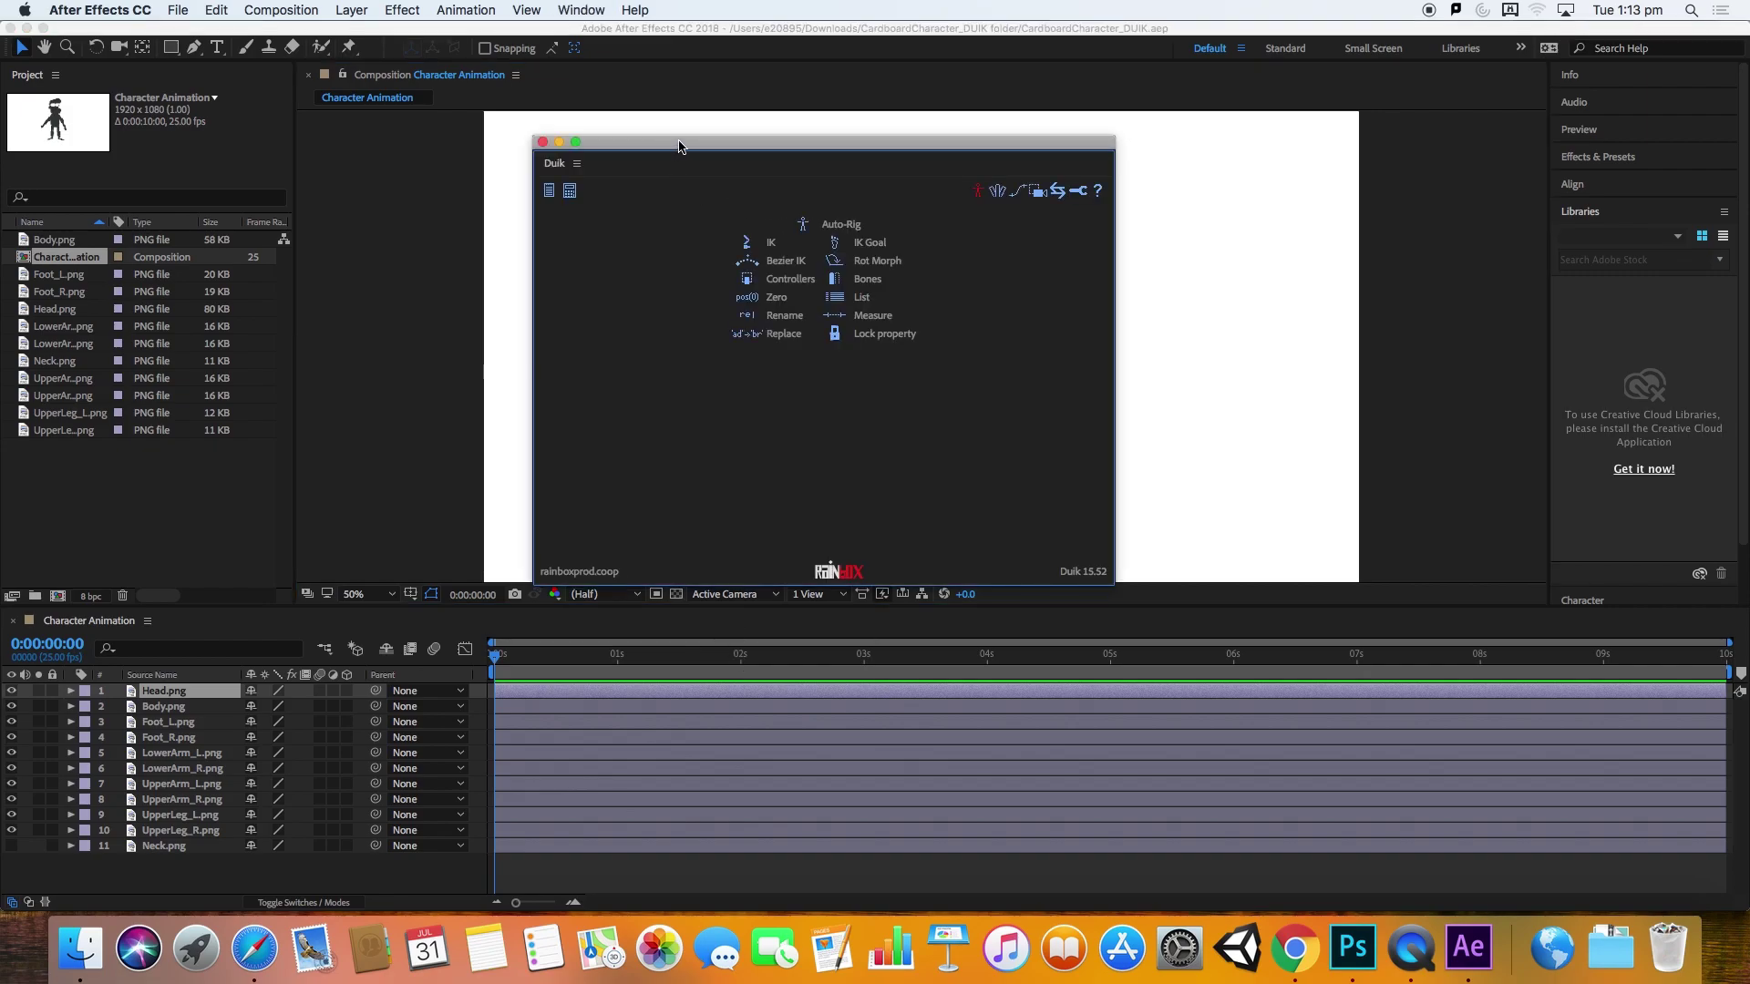
# Step: Move the Duik window beside the character so the figure is uncovered, and deselect the head layer
pyautogui.moveTo(675, 144); pyautogui.dragTo(316, 101)
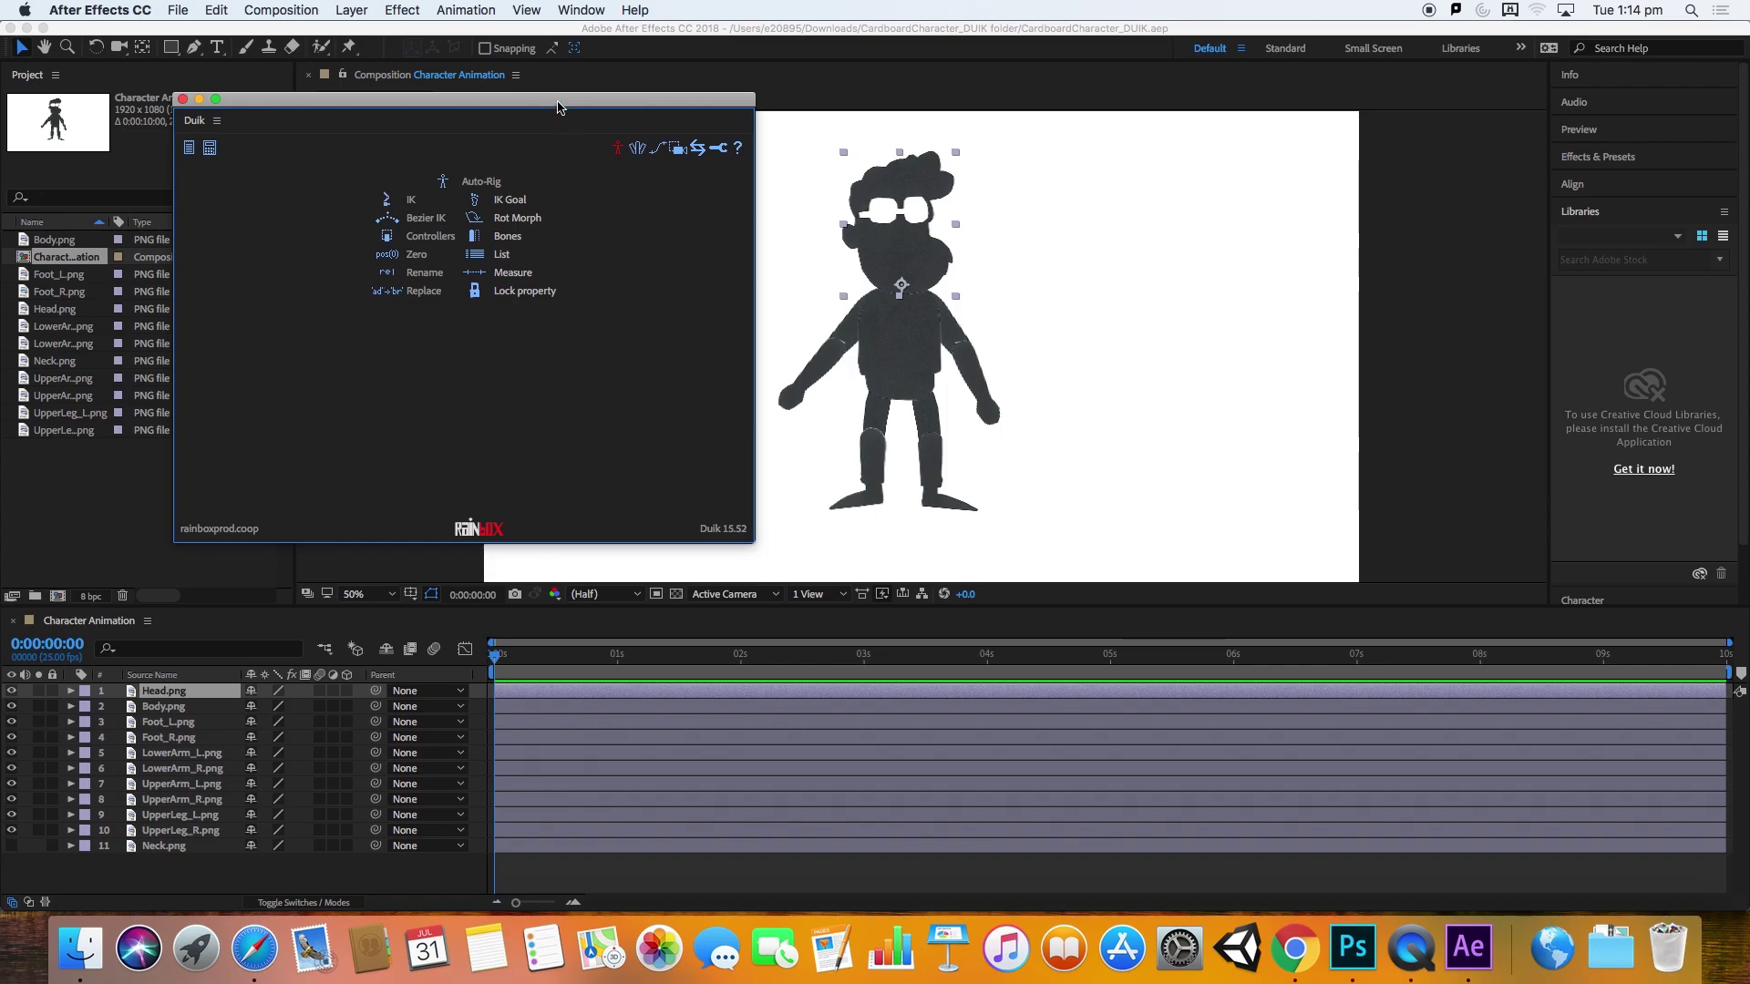
pyautogui.moveTo(559, 101); pyautogui.dragTo(559, 112)
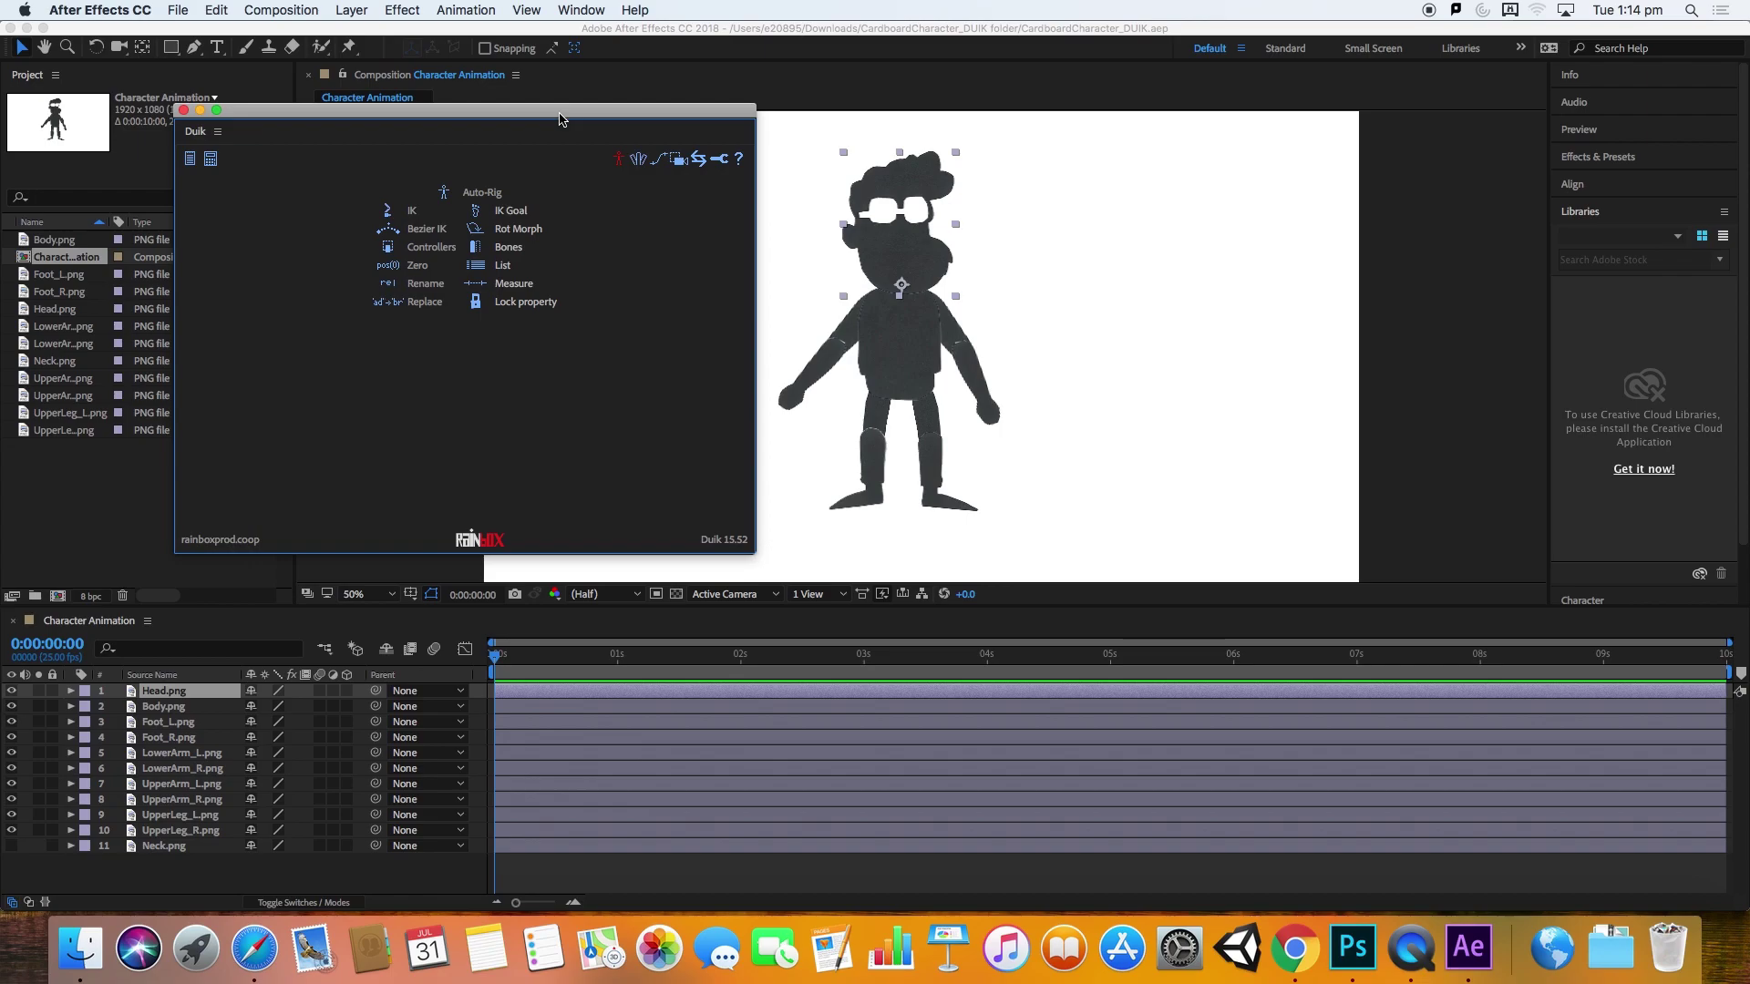
pyautogui.moveTo(561, 118); pyautogui.dragTo(544, 145)
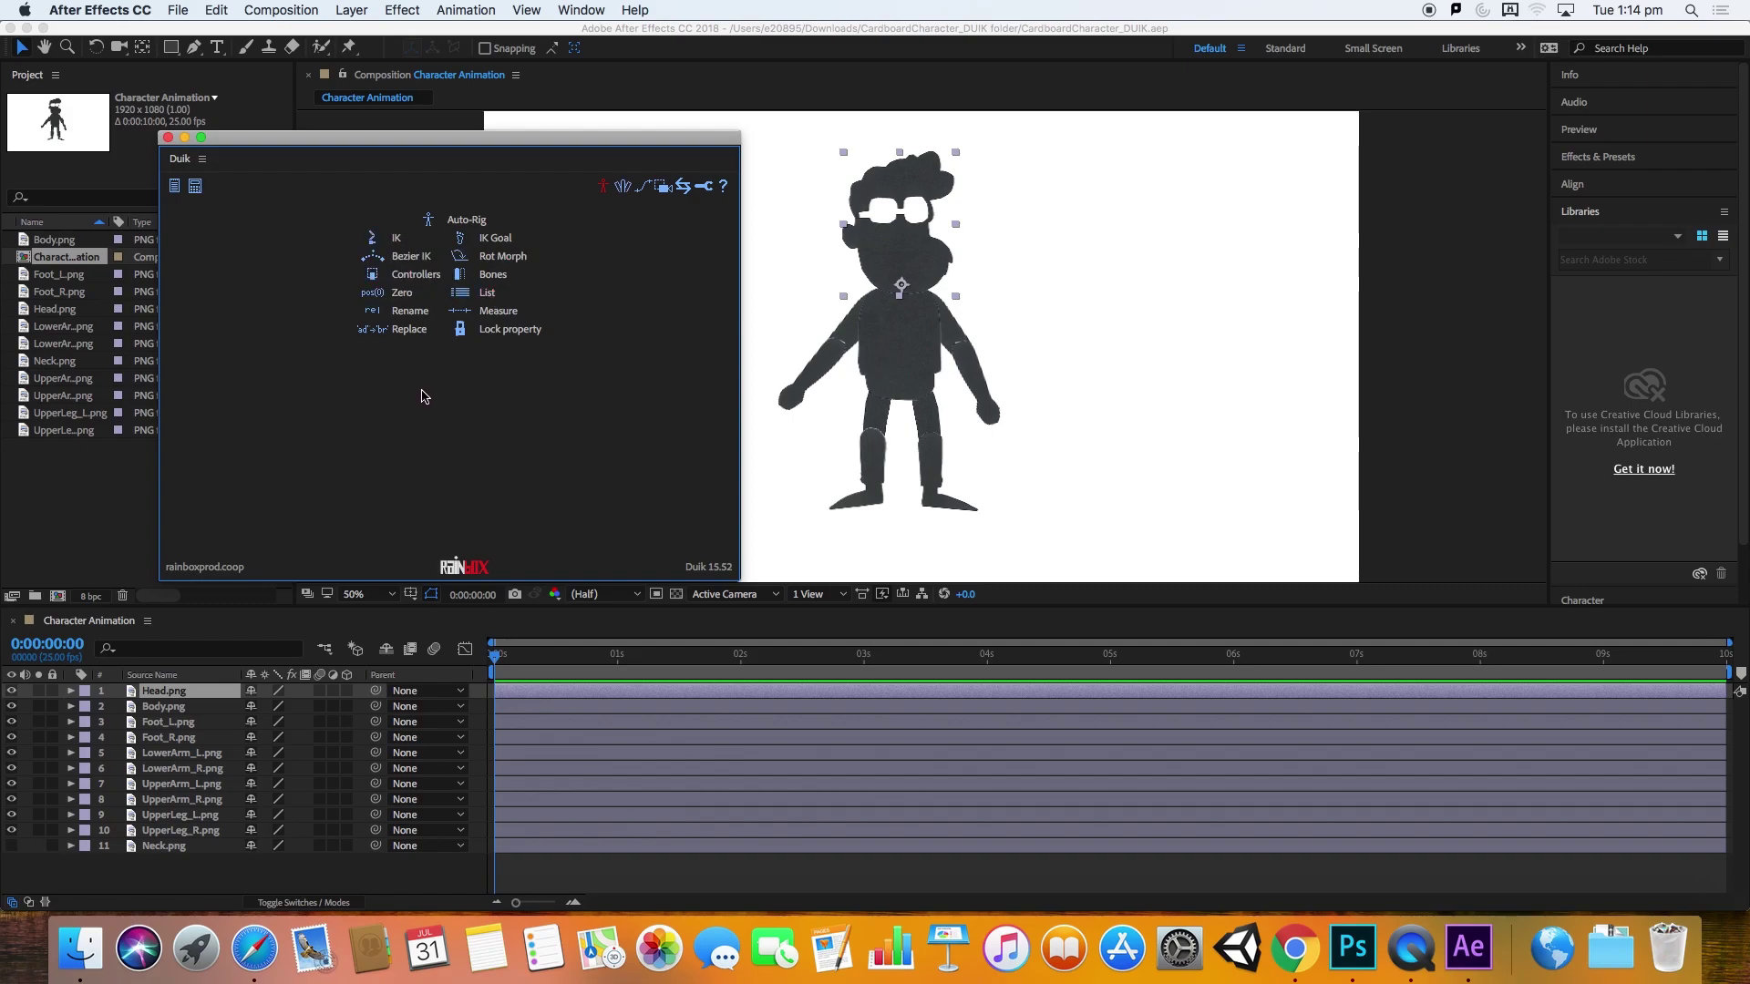
pyautogui.moveTo(571, 140); pyautogui.dragTo(1174, 140)
pyautogui.click(614, 319)
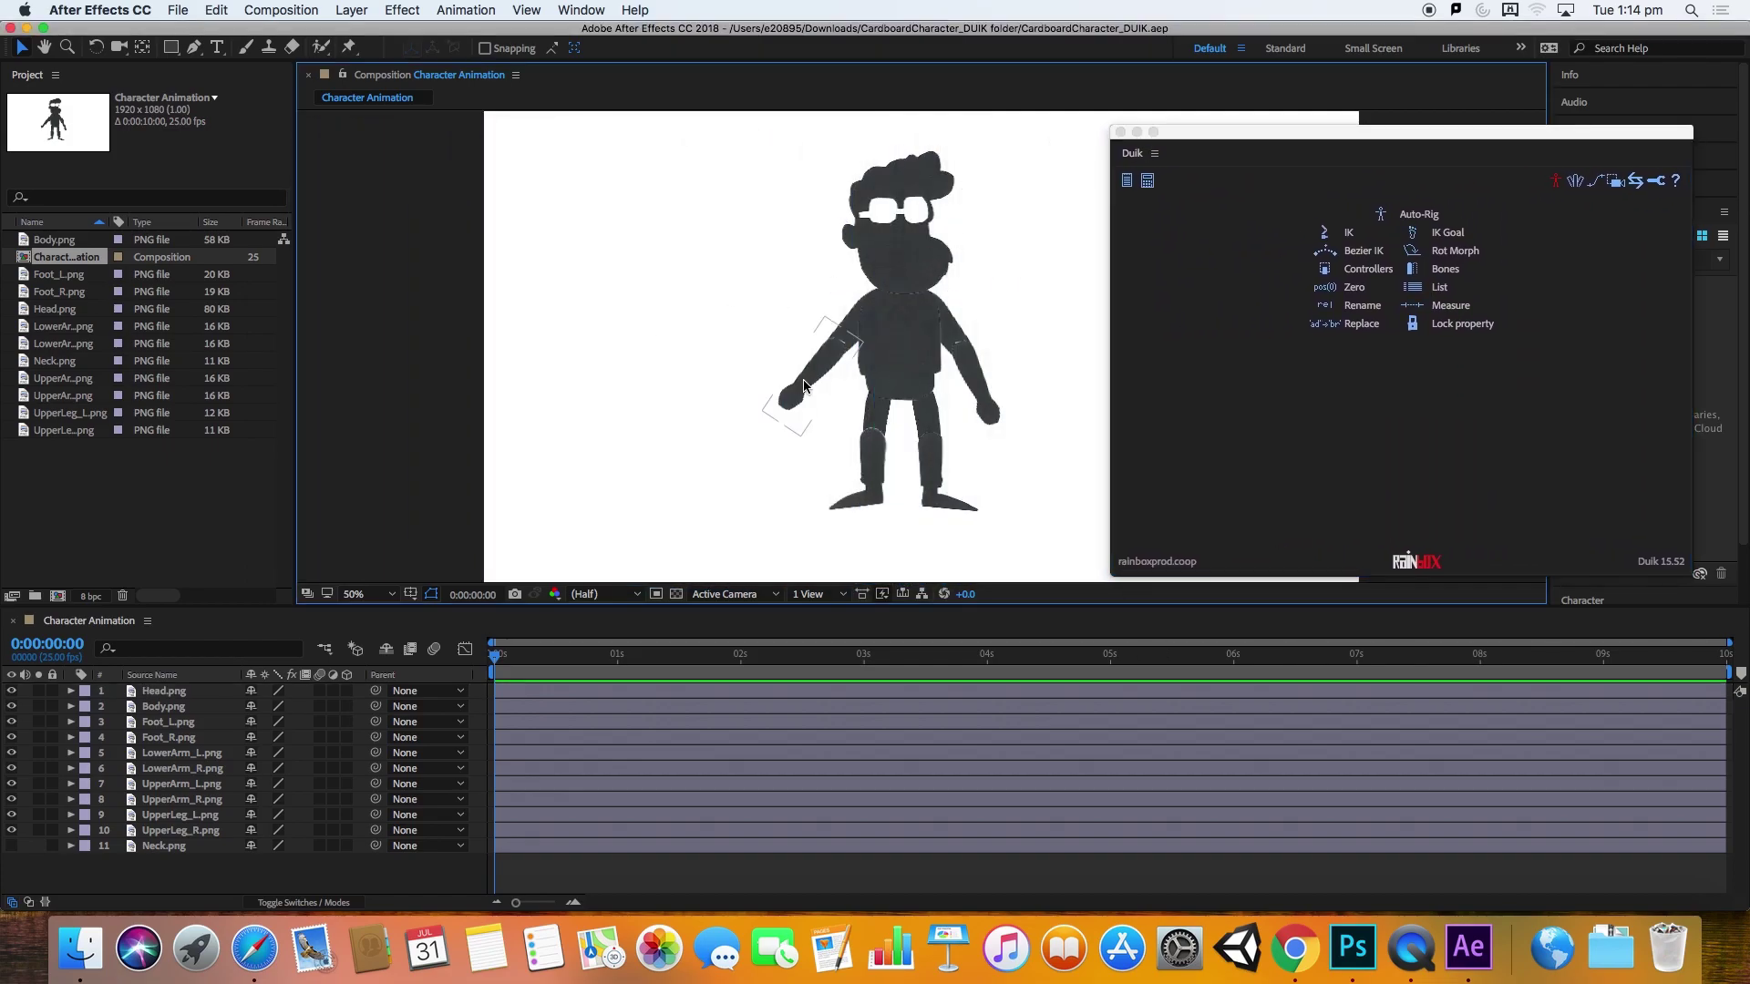
# Step: Parent UpperArm_L.png to Body.png, test the link by moving the body, and undo the test move
pyautogui.click(804, 386)
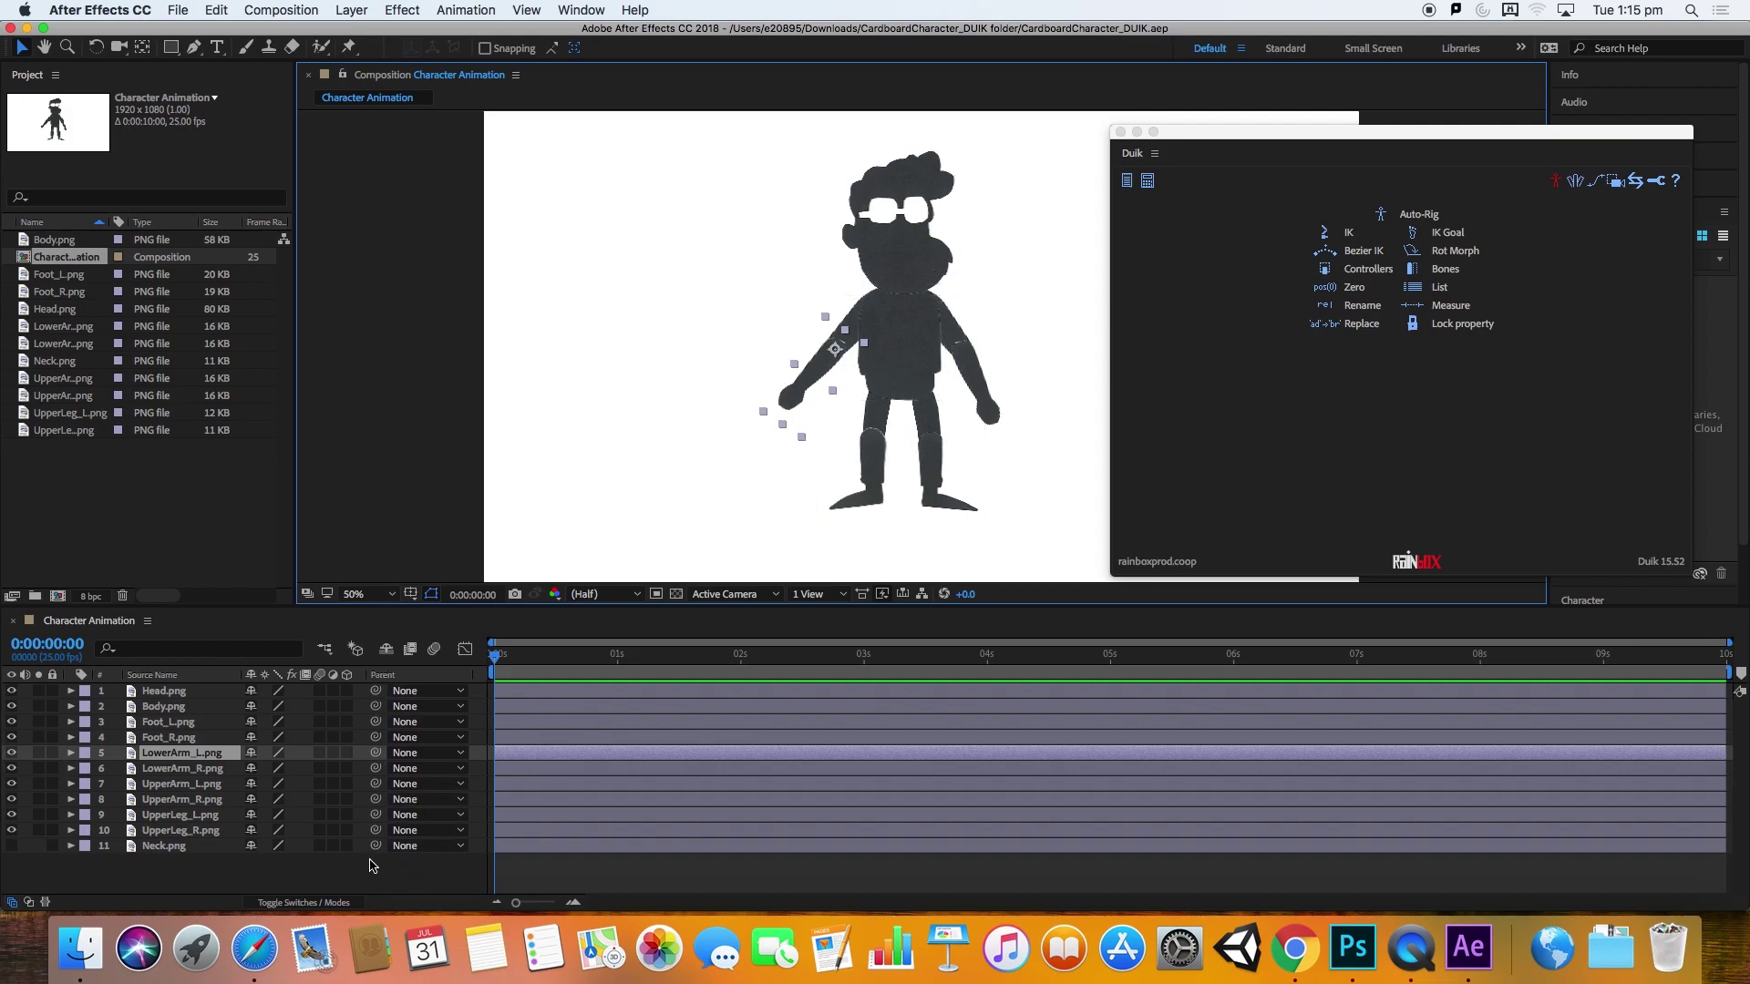
pyautogui.click(855, 328)
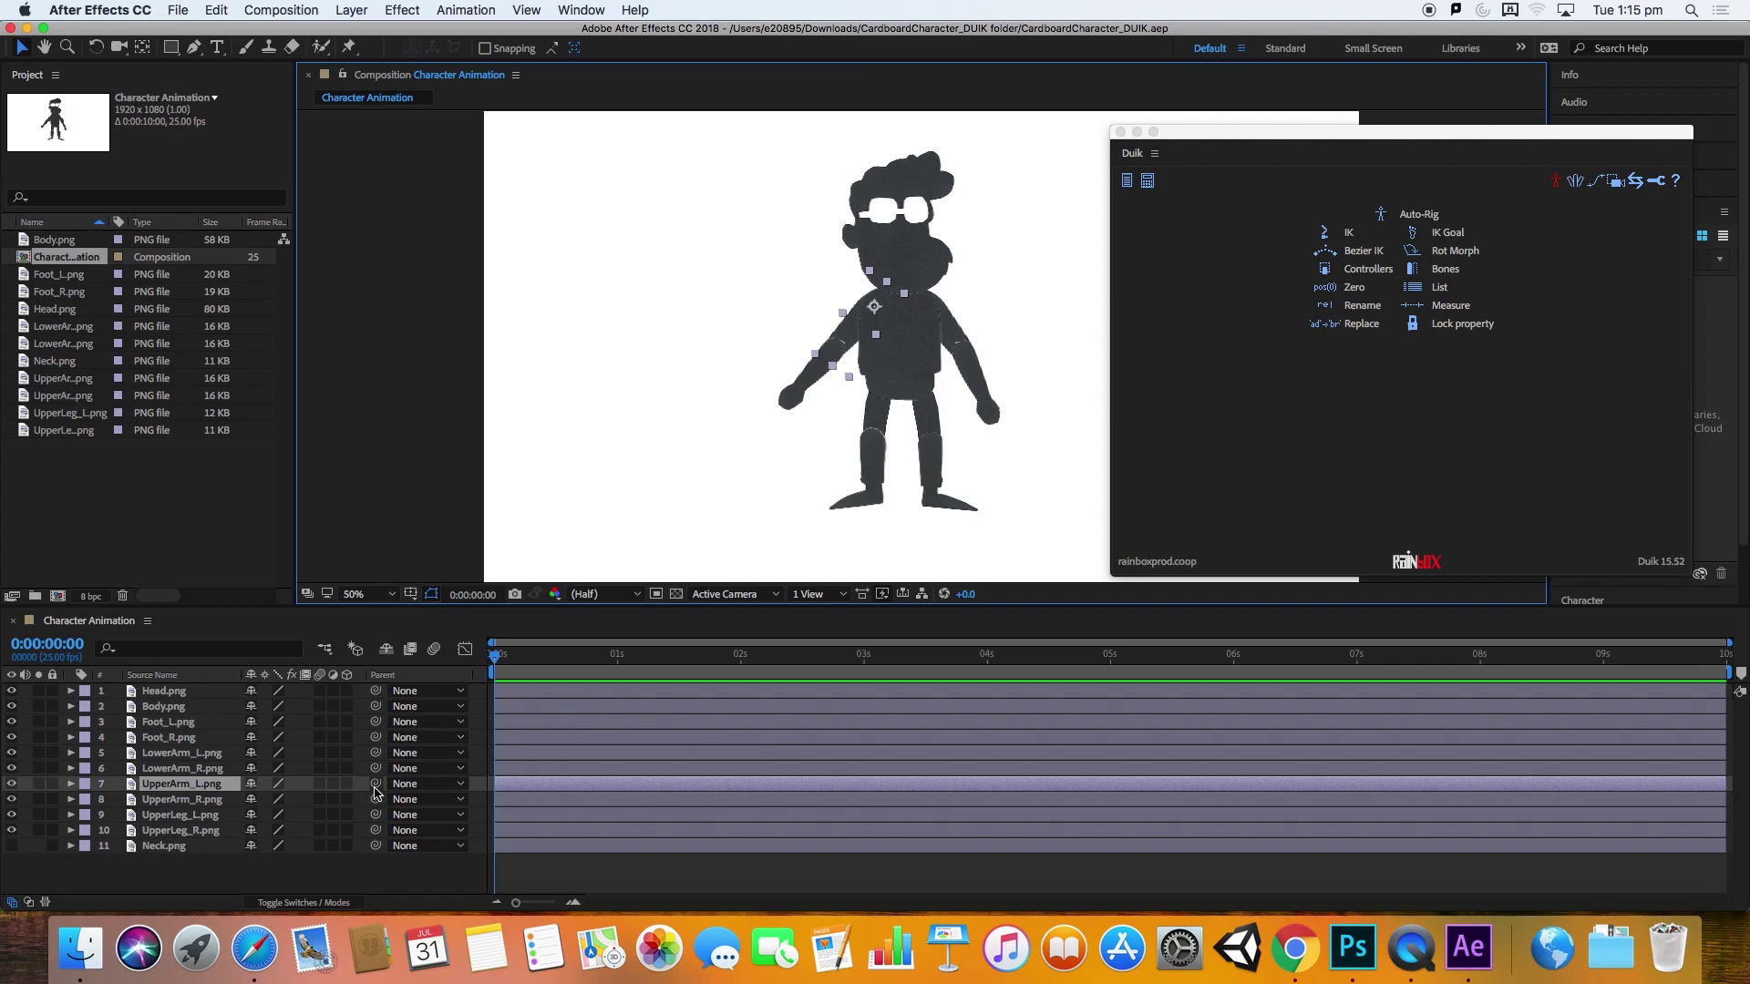
pyautogui.moveTo(376, 784); pyautogui.dragTo(193, 711)
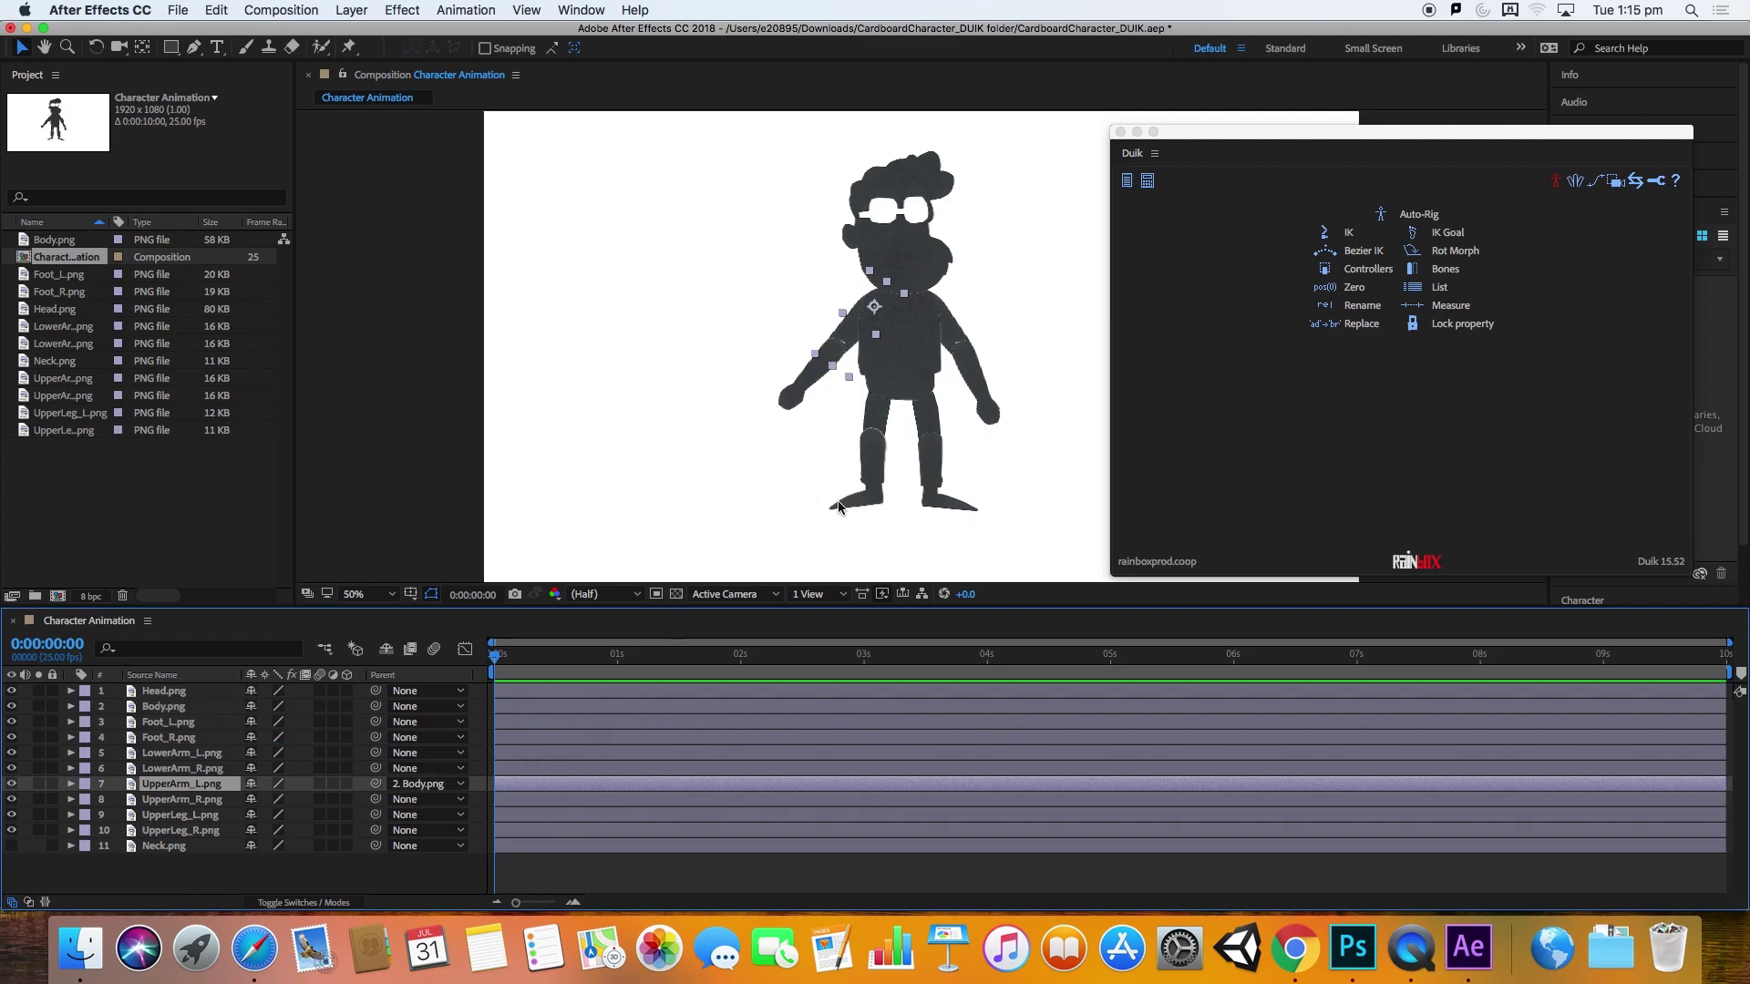
pyautogui.moveTo(905, 351); pyautogui.dragTo(729, 260)
pyautogui.press('super+z')
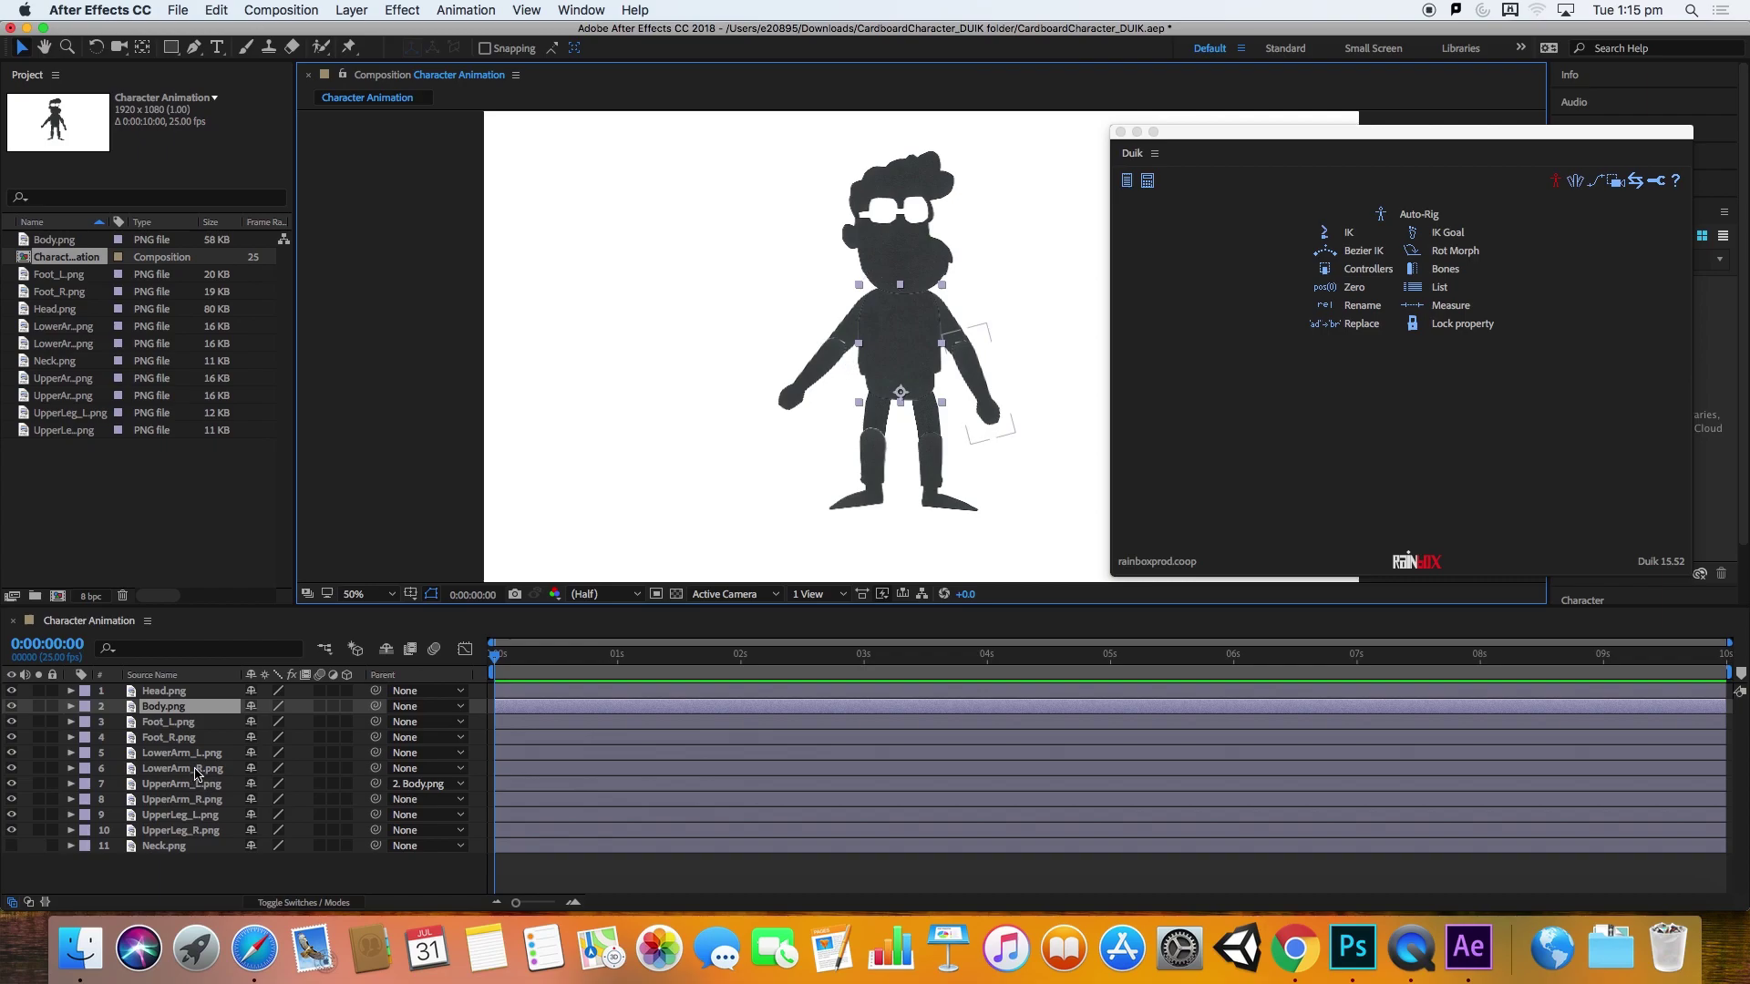
# Step: Parent UpperArm_R.png to Body.png, move the body to check both upper arms follow, and undo the move
pyautogui.click(196, 802)
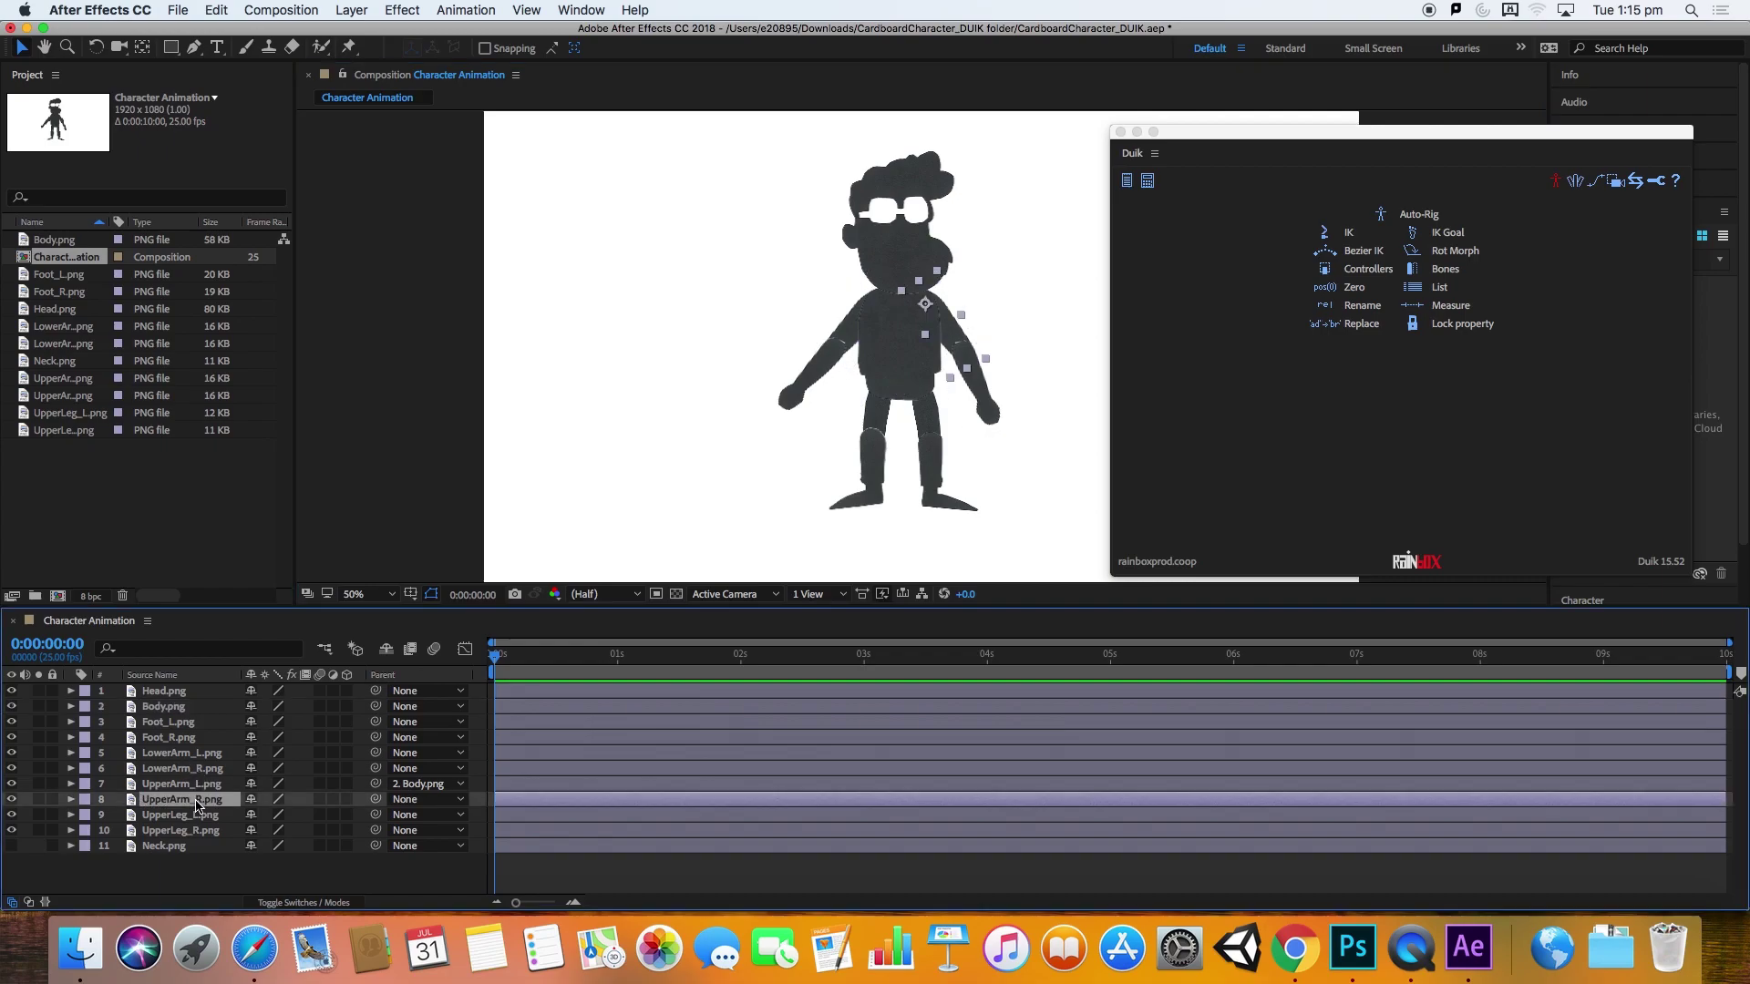
pyautogui.moveTo(377, 803); pyautogui.dragTo(194, 714)
pyautogui.moveTo(910, 326); pyautogui.dragTo(742, 245)
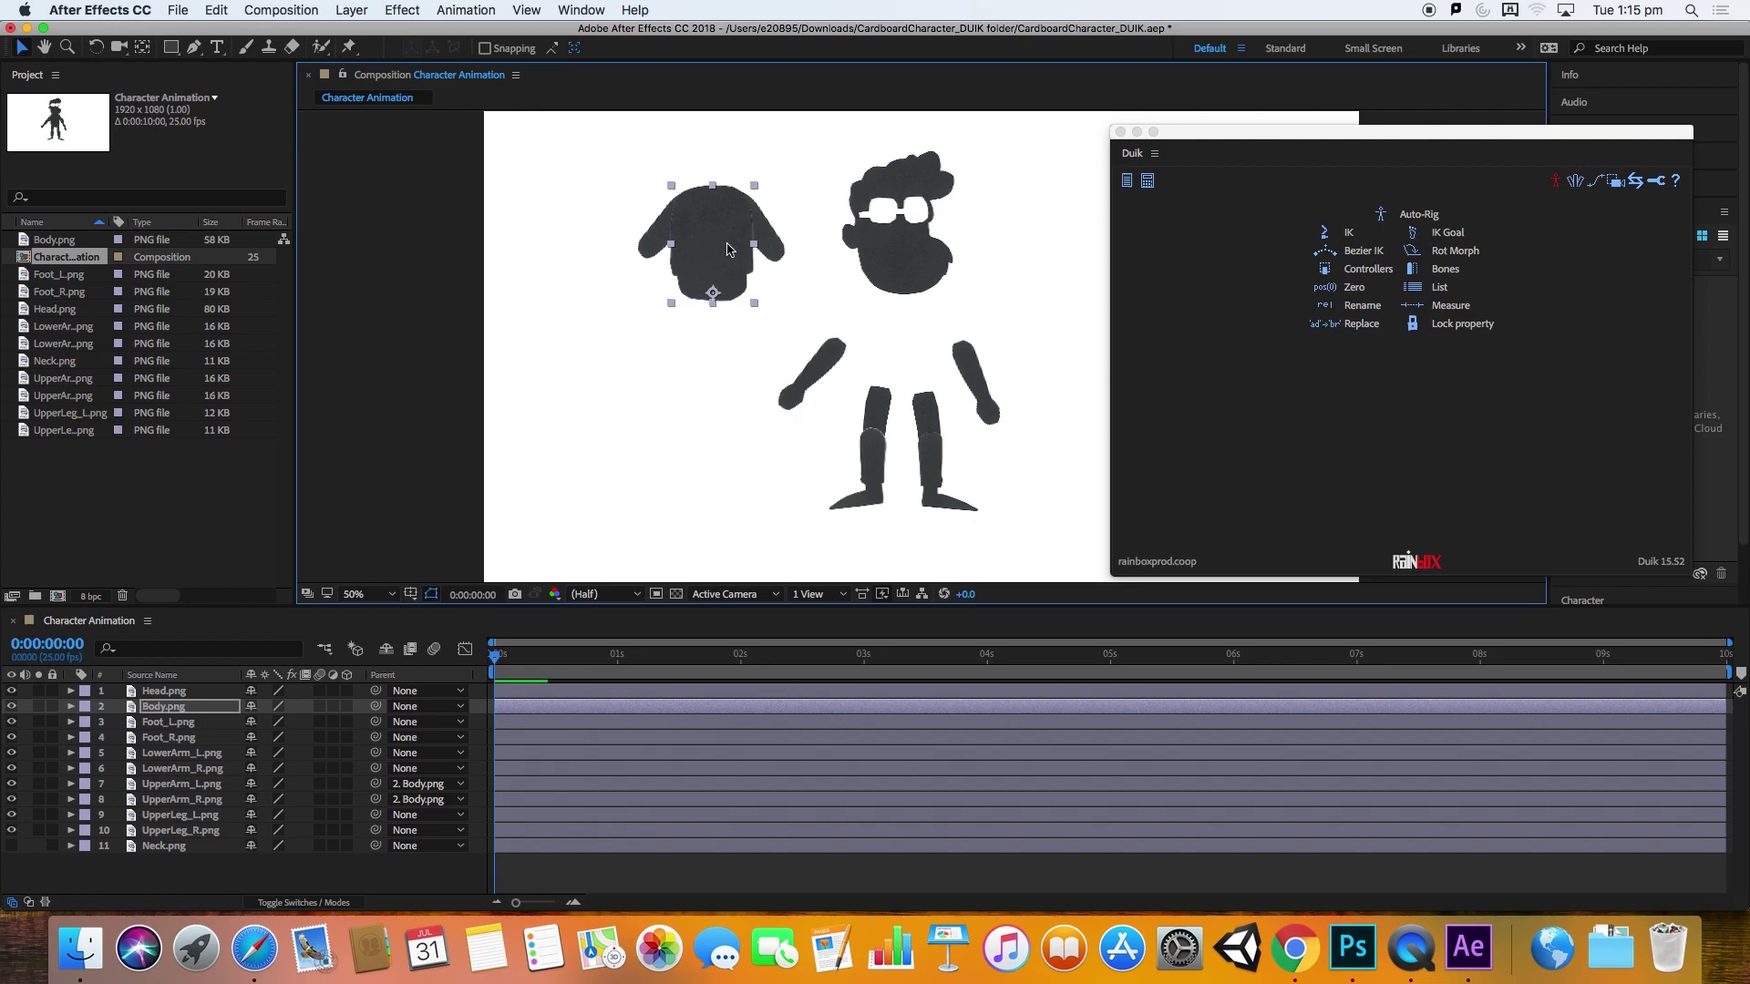
pyautogui.press('super+z')
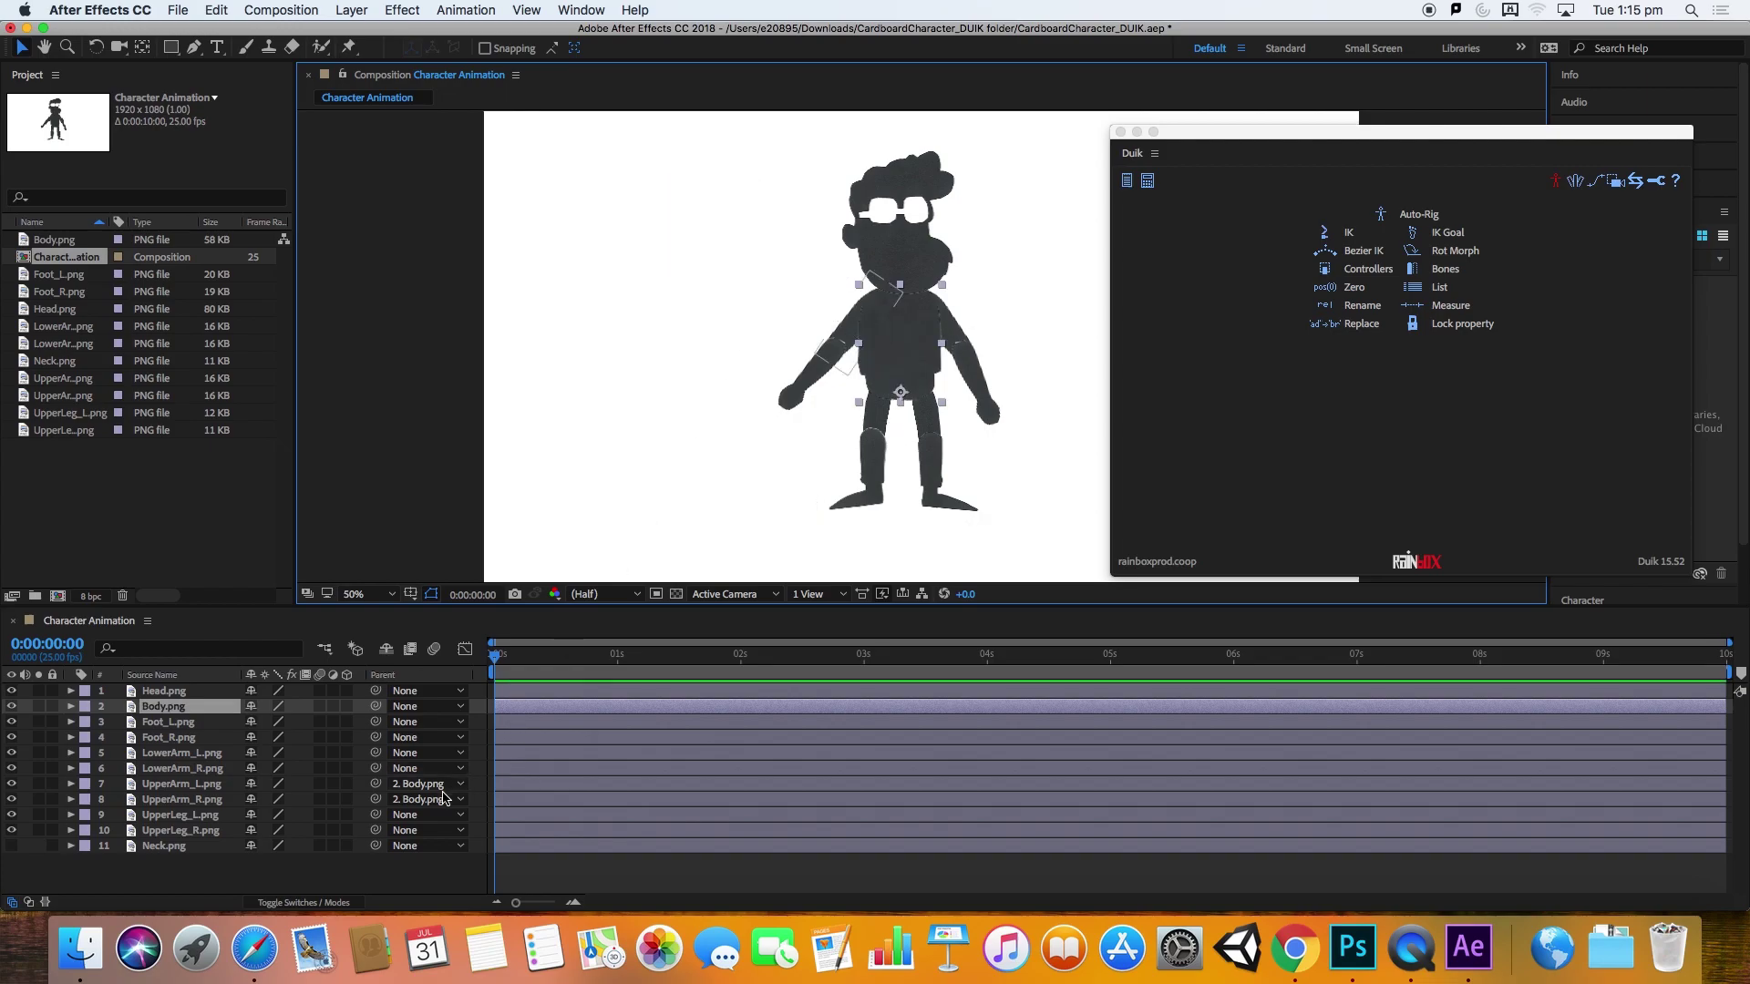
# Step: Parent LowerArm_L.png to UpperArm_L.png and LowerArm_R.png to UpperArm_R.png
pyautogui.click(426, 814)
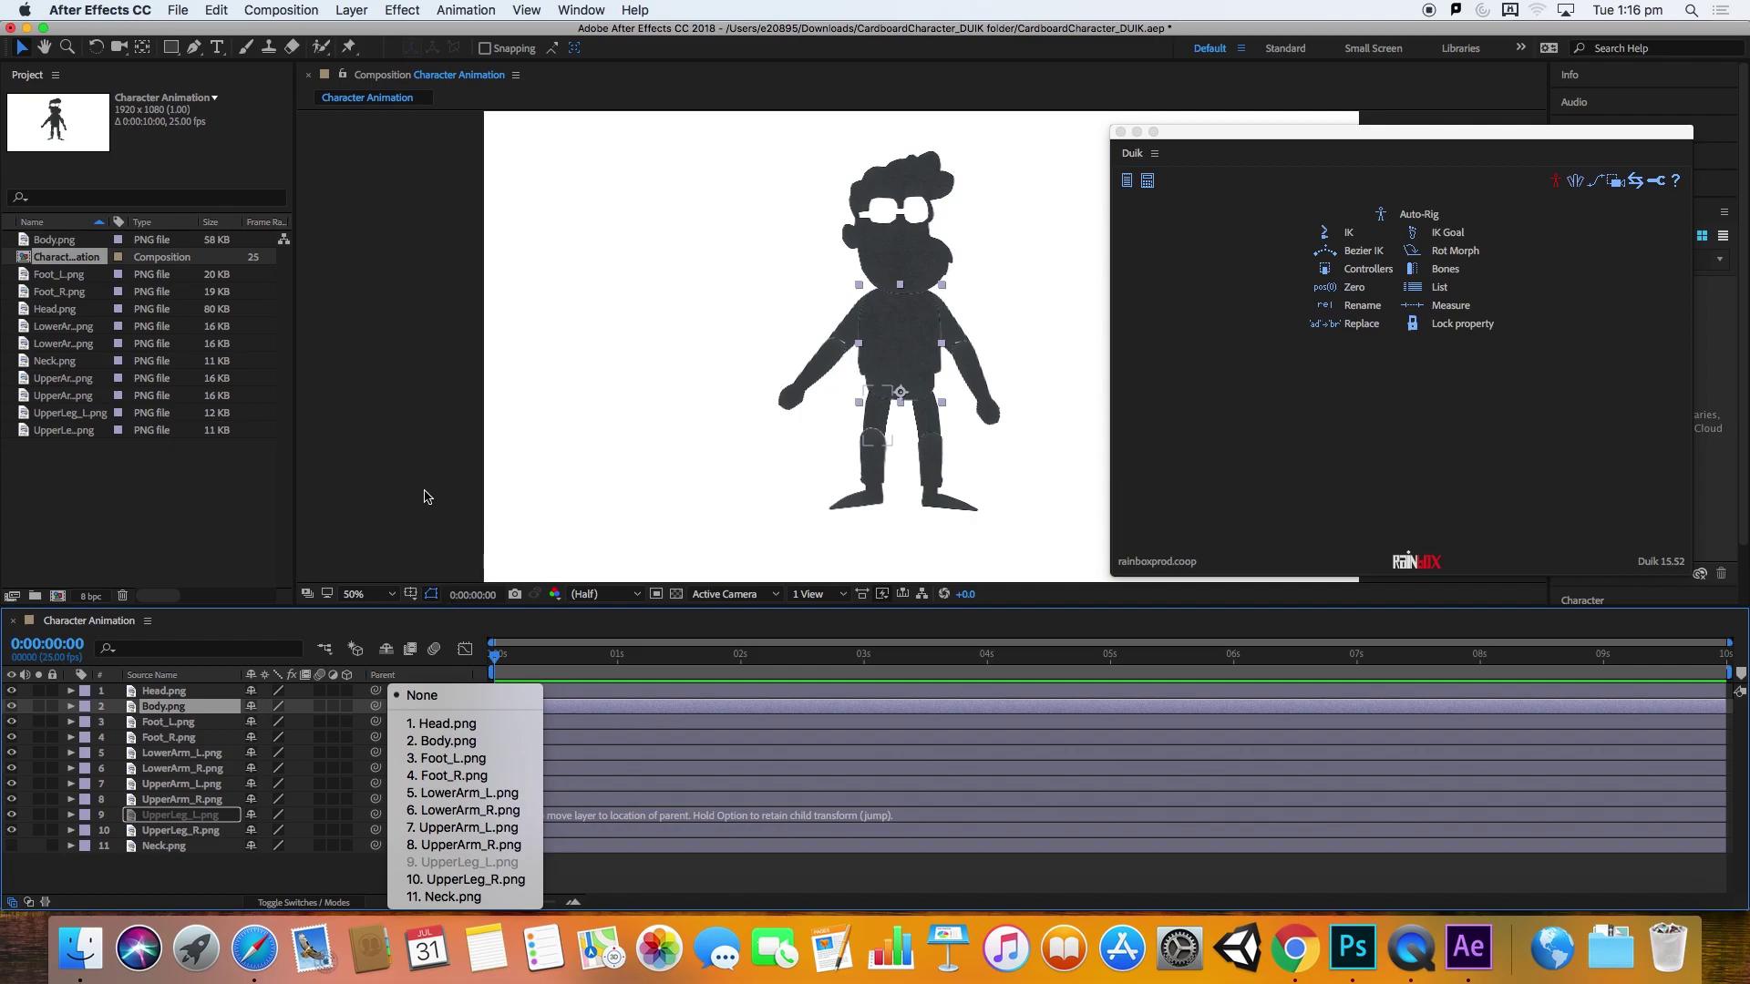
pyautogui.click(428, 497)
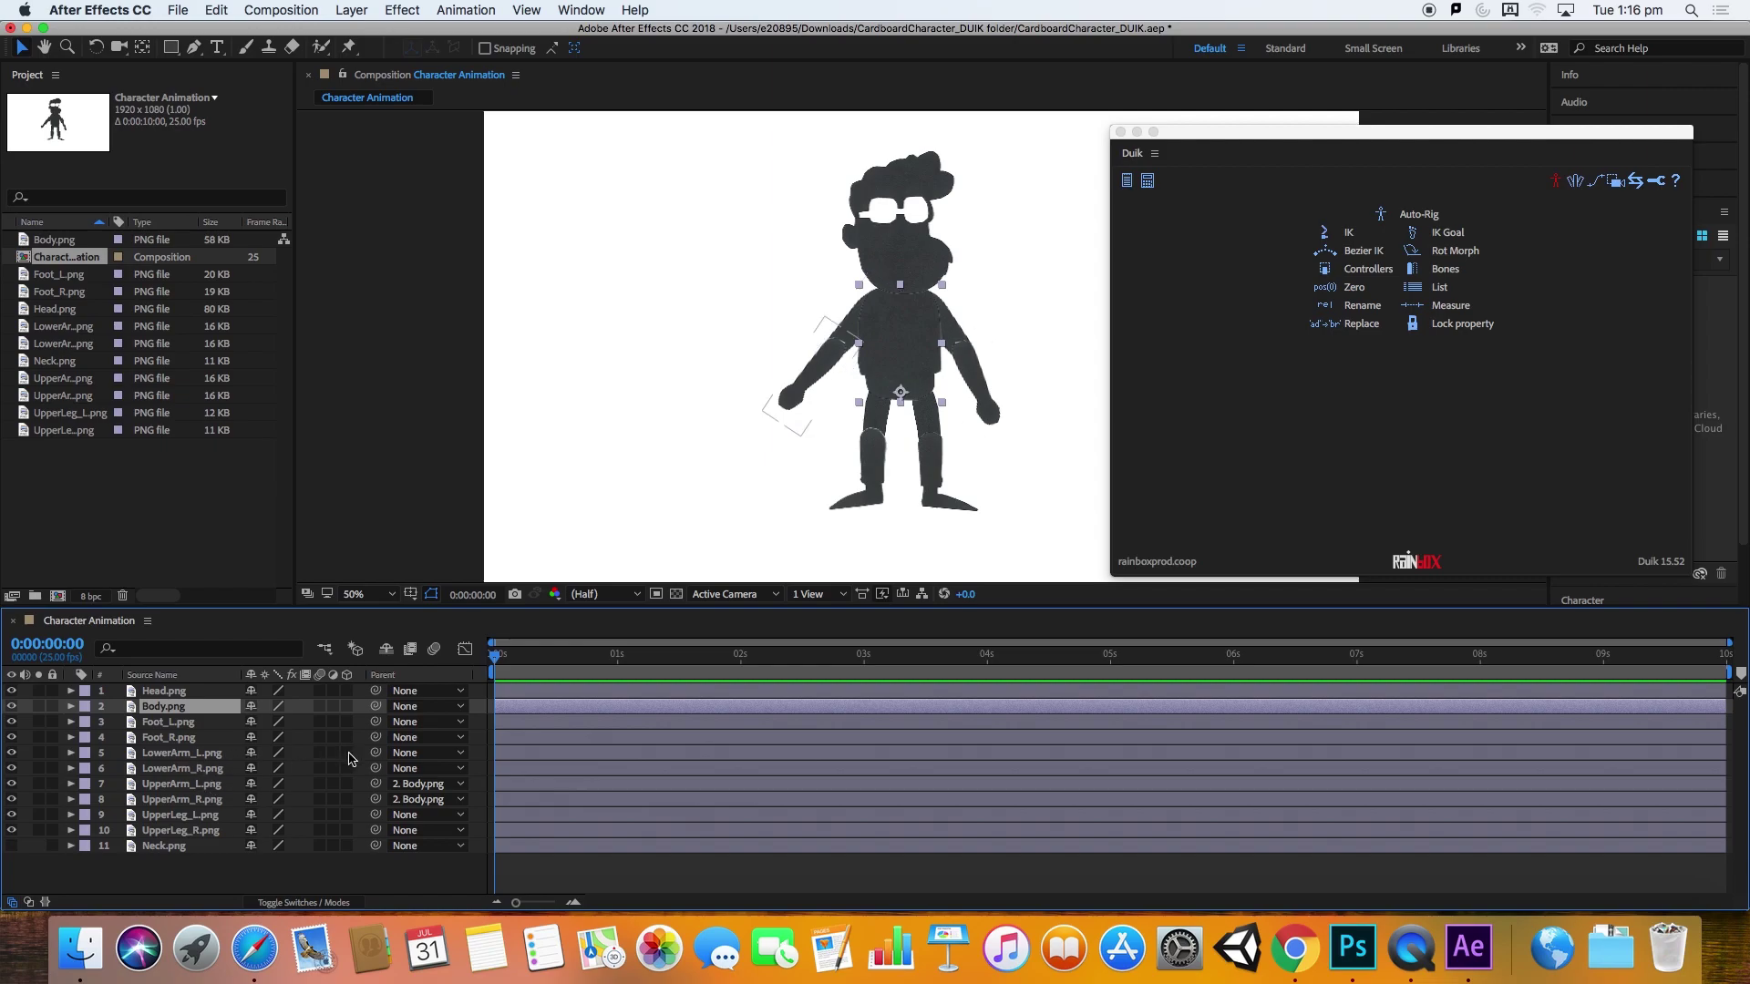
pyautogui.moveTo(374, 755); pyautogui.dragTo(216, 787)
pyautogui.click(982, 405)
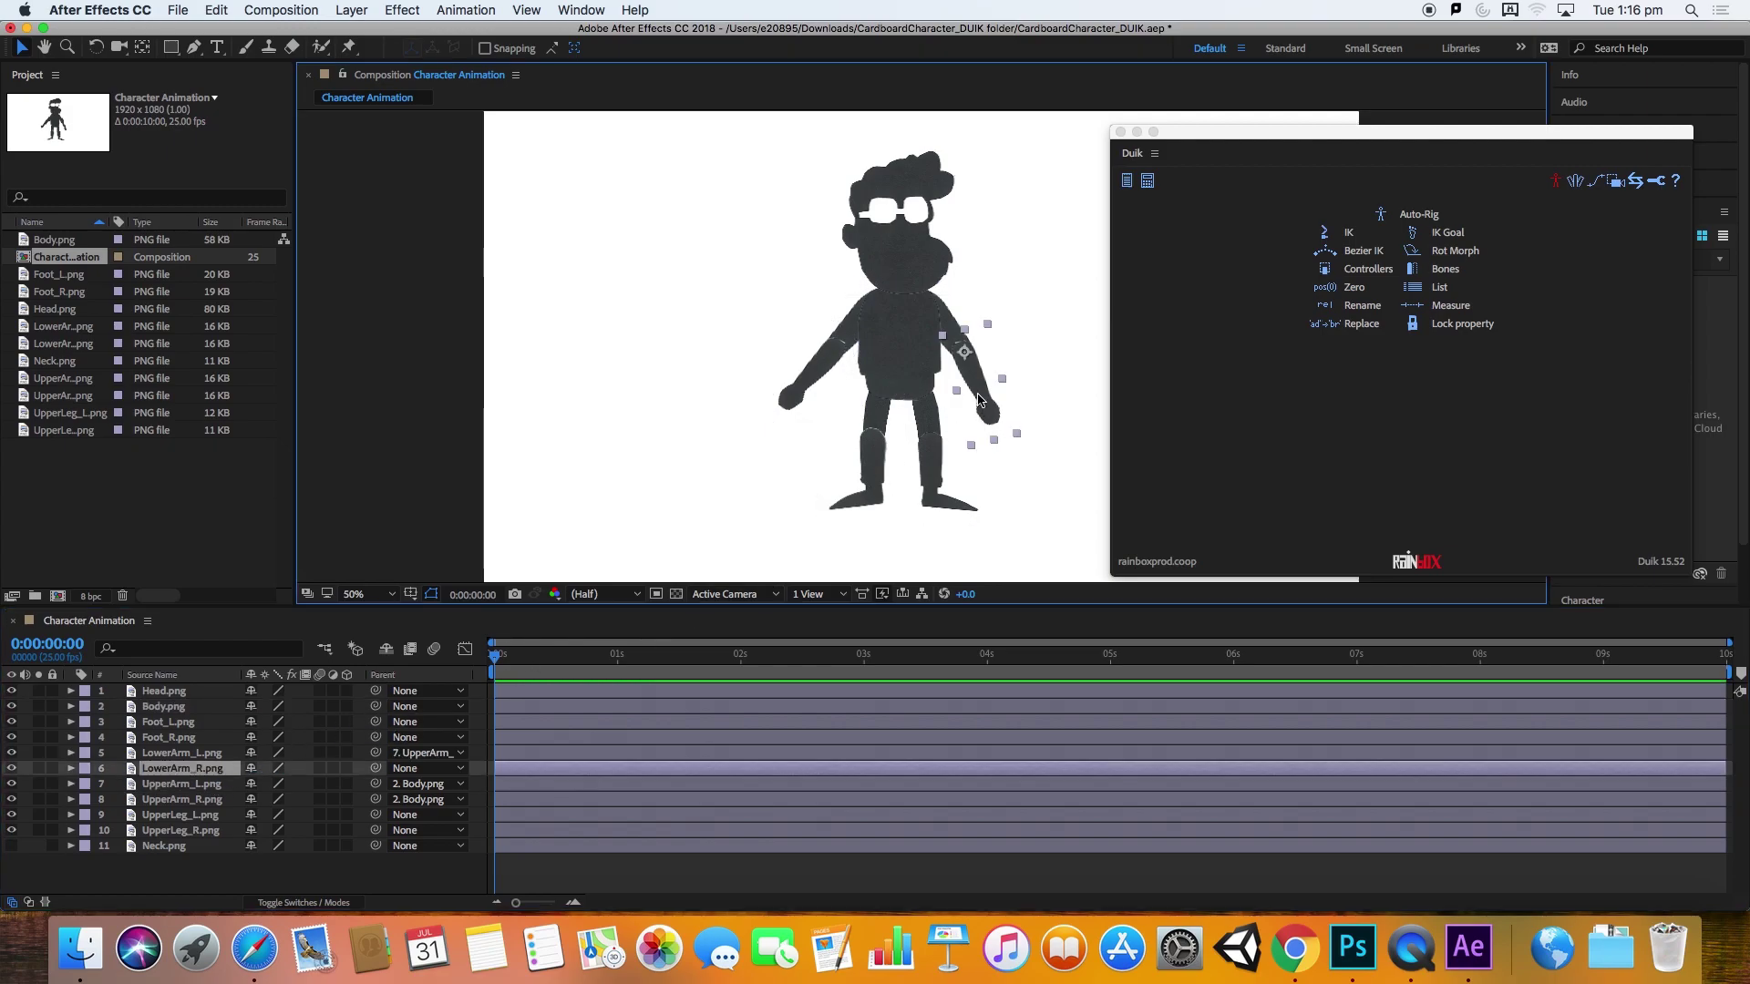
pyautogui.moveTo(375, 768); pyautogui.dragTo(221, 808)
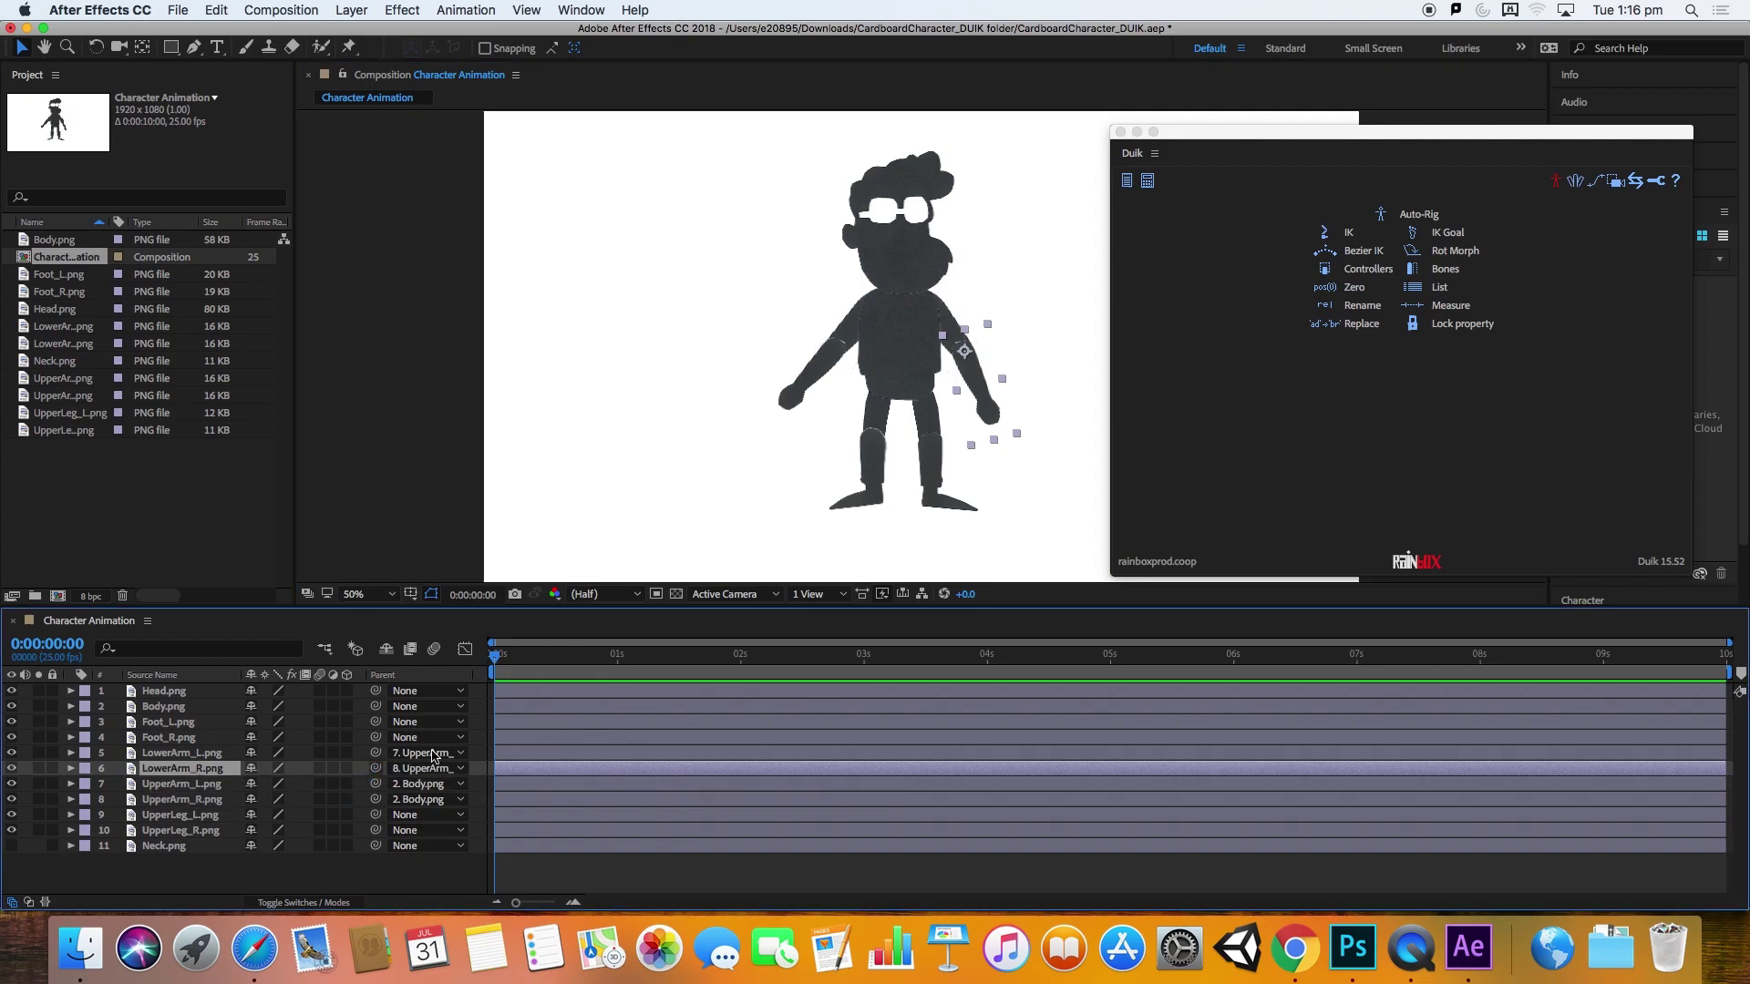
# Step: Test the arm hierarchy by moving UpperArm_L.png and the body in turn, undoing each move
pyautogui.moveTo(854, 330); pyautogui.dragTo(797, 269)
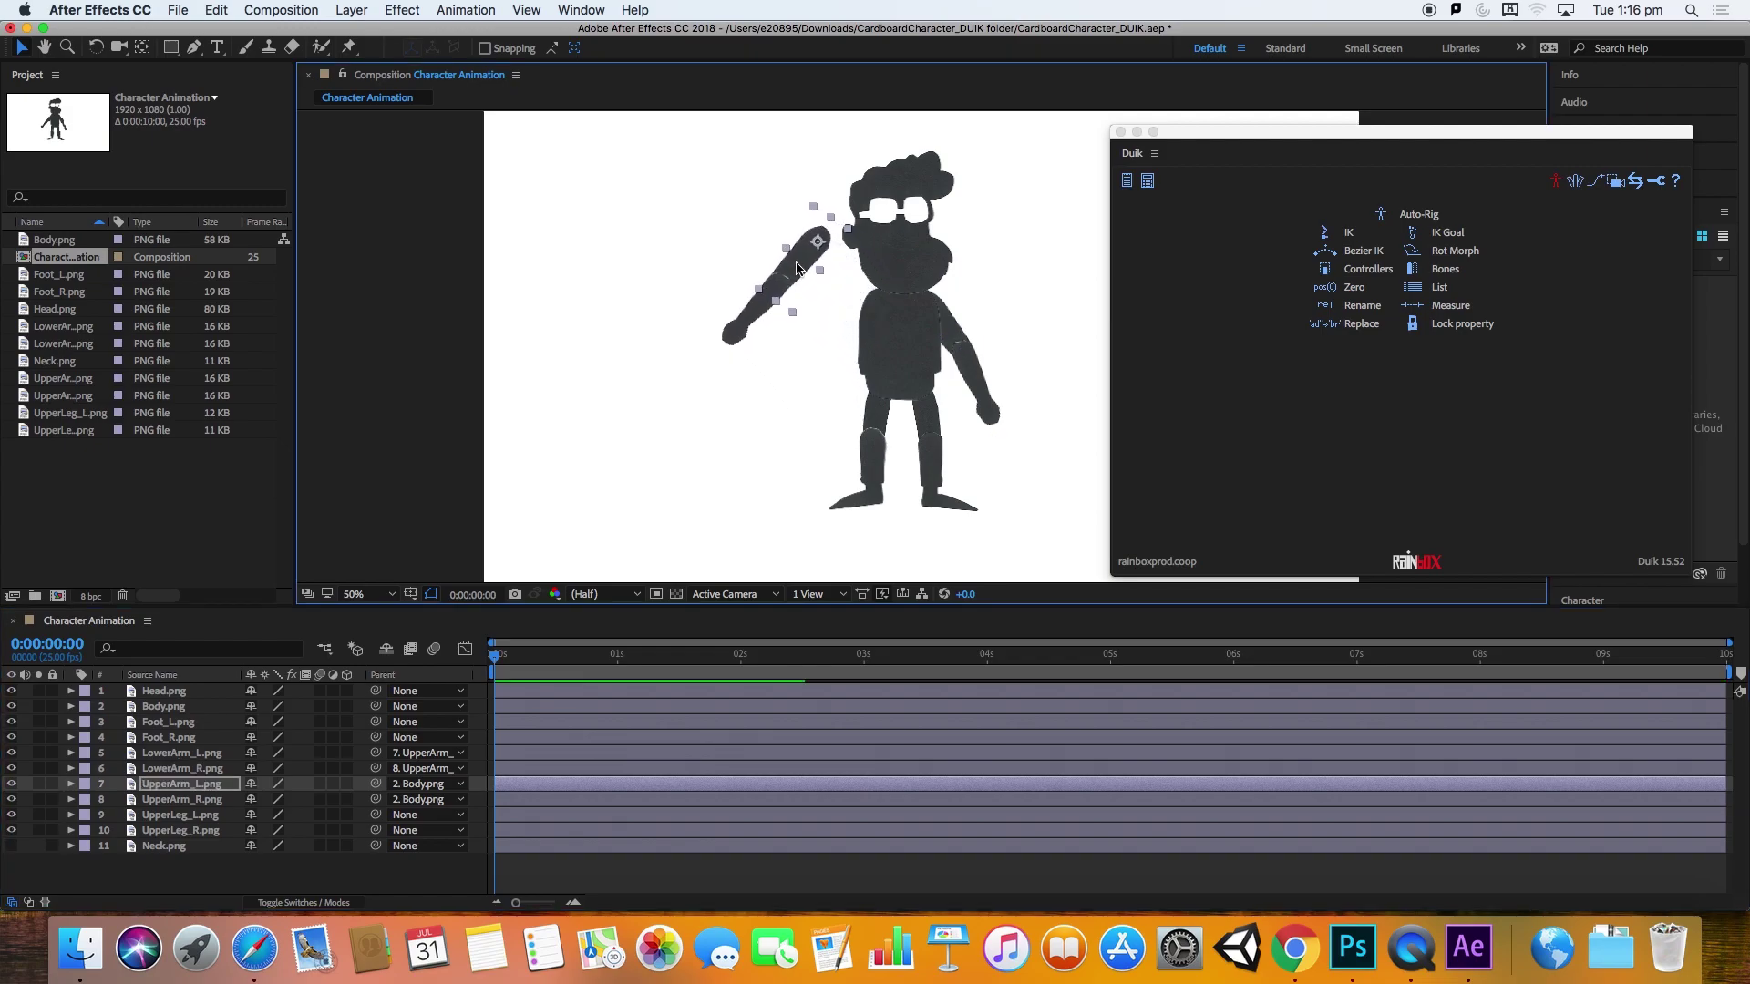
pyautogui.press('super+z')
pyautogui.moveTo(907, 365); pyautogui.dragTo(778, 295)
pyautogui.press('super+z')
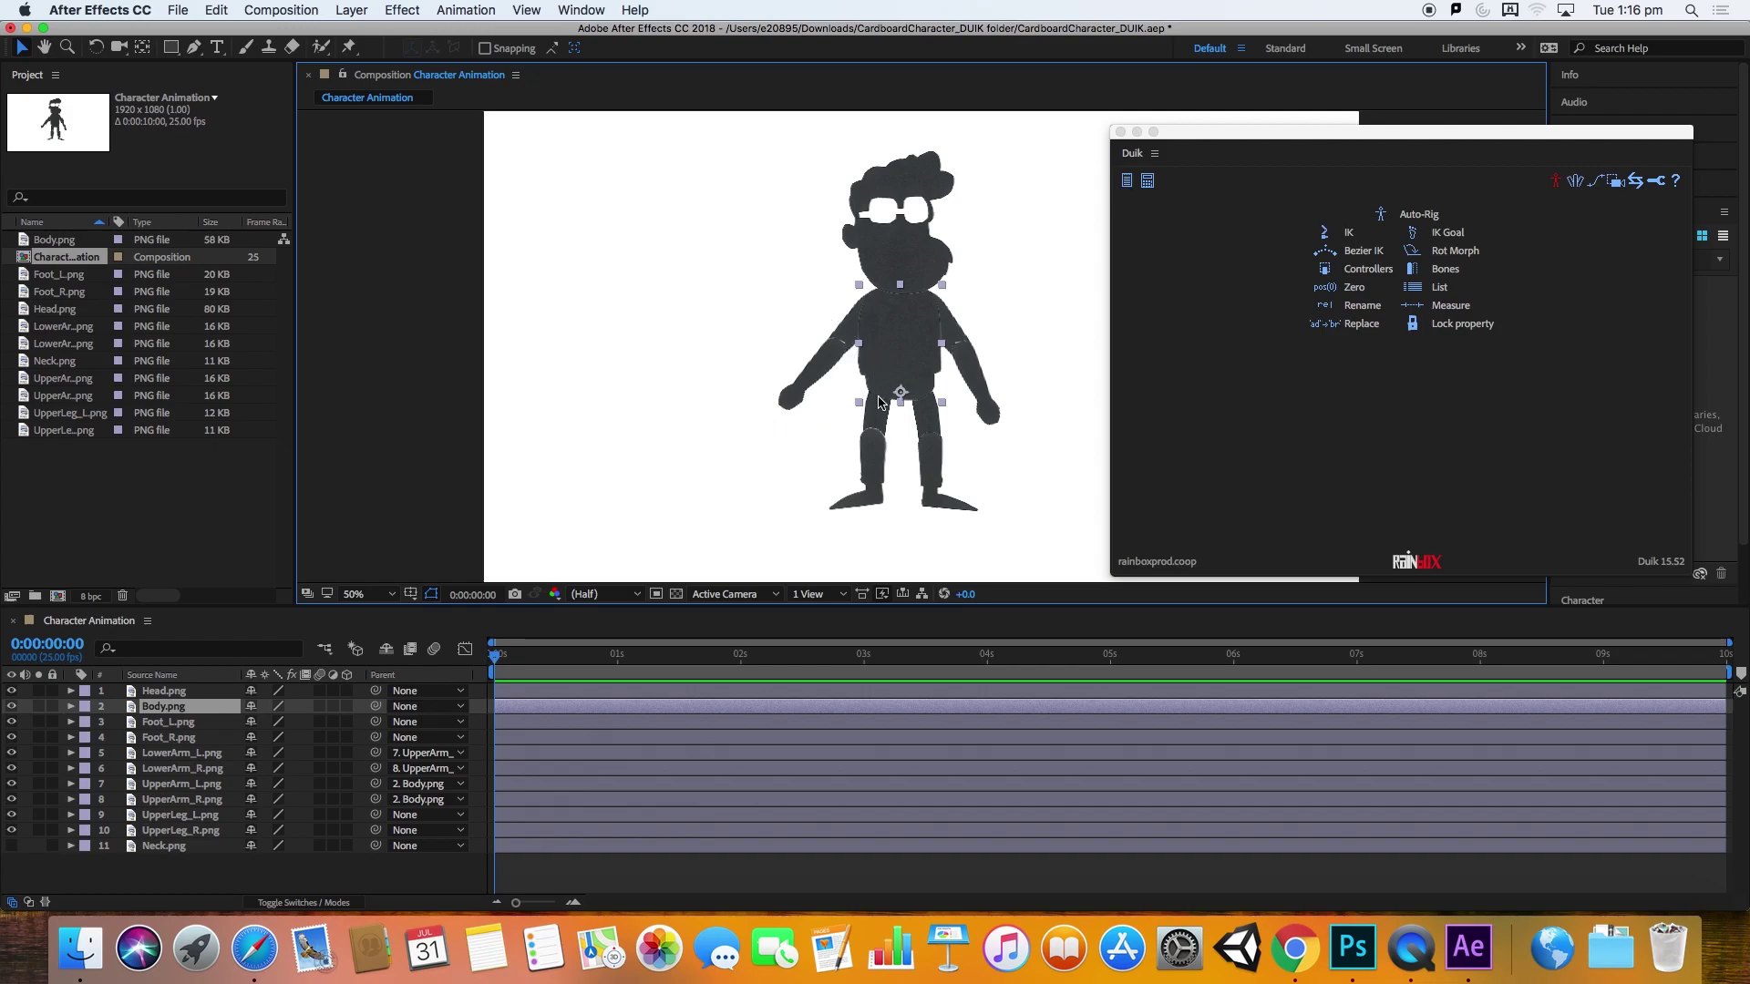
# Step: Parent UpperLeg_L.png and UpperLeg_R.png to Body.png
pyautogui.click(880, 426)
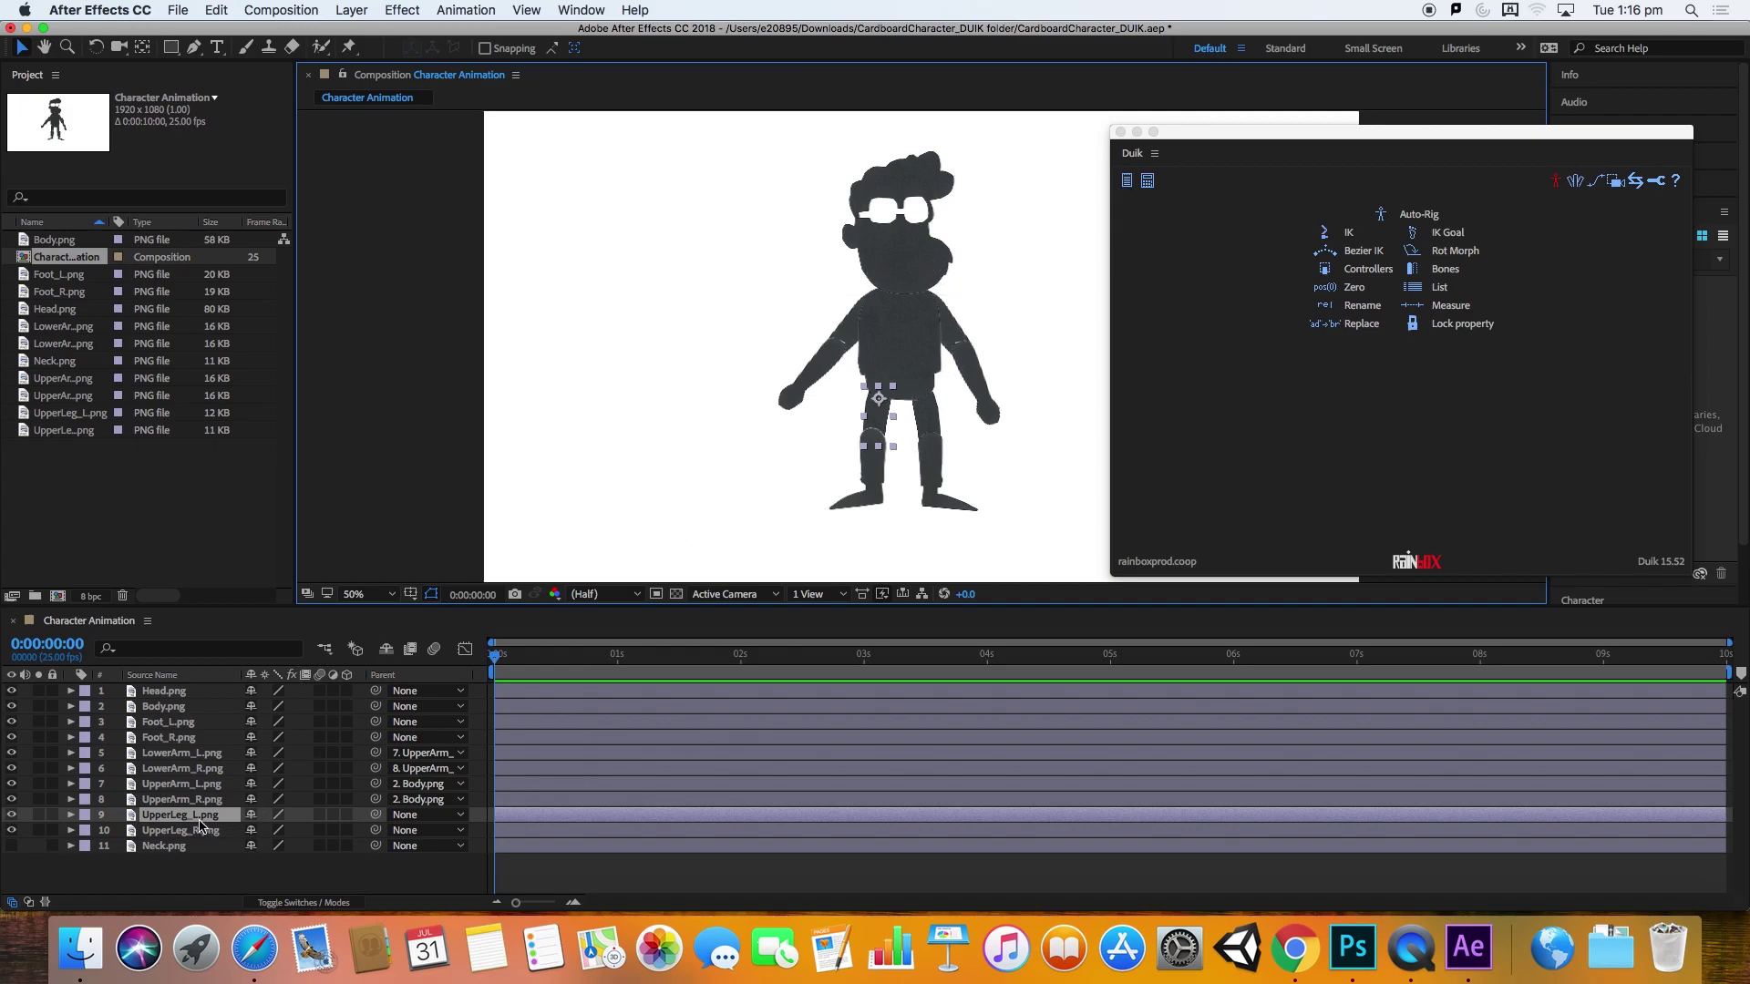
pyautogui.moveTo(375, 815); pyautogui.dragTo(193, 707)
pyautogui.click(205, 831)
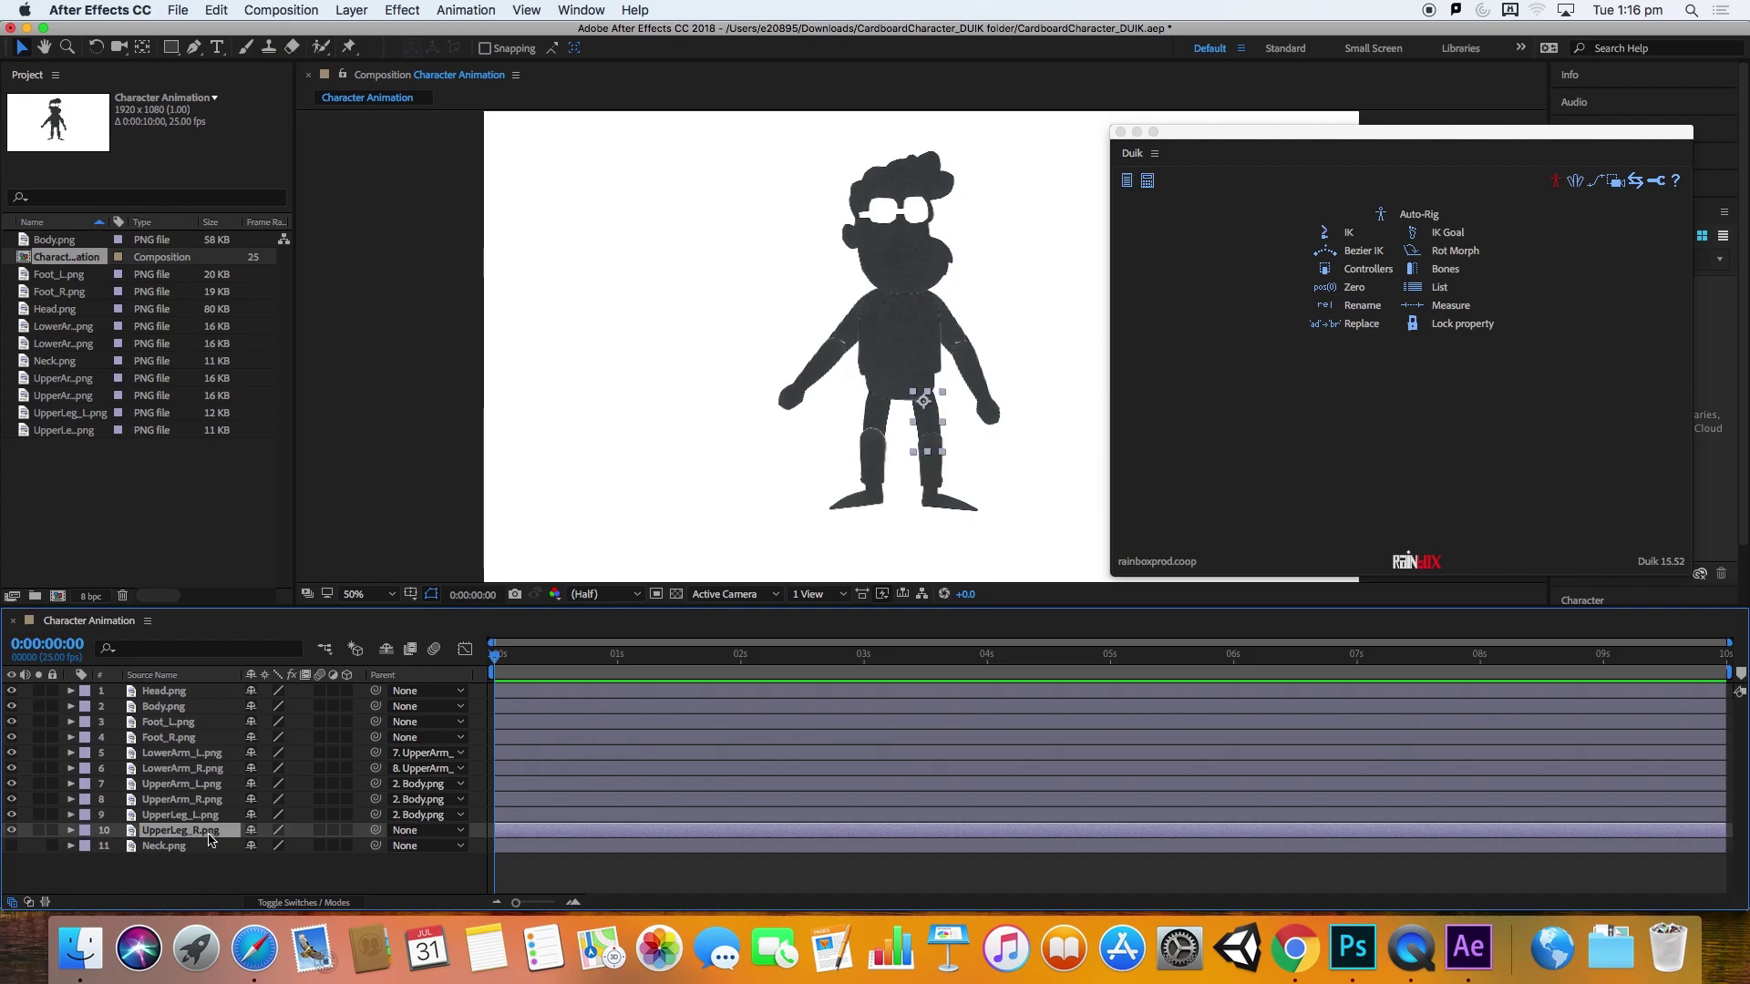
pyautogui.moveTo(375, 830); pyautogui.dragTo(196, 708)
# Step: Identify the arm and leg layers by selecting them individually and switching their visibility off and back on
pyautogui.click(209, 801)
pyautogui.click(214, 788)
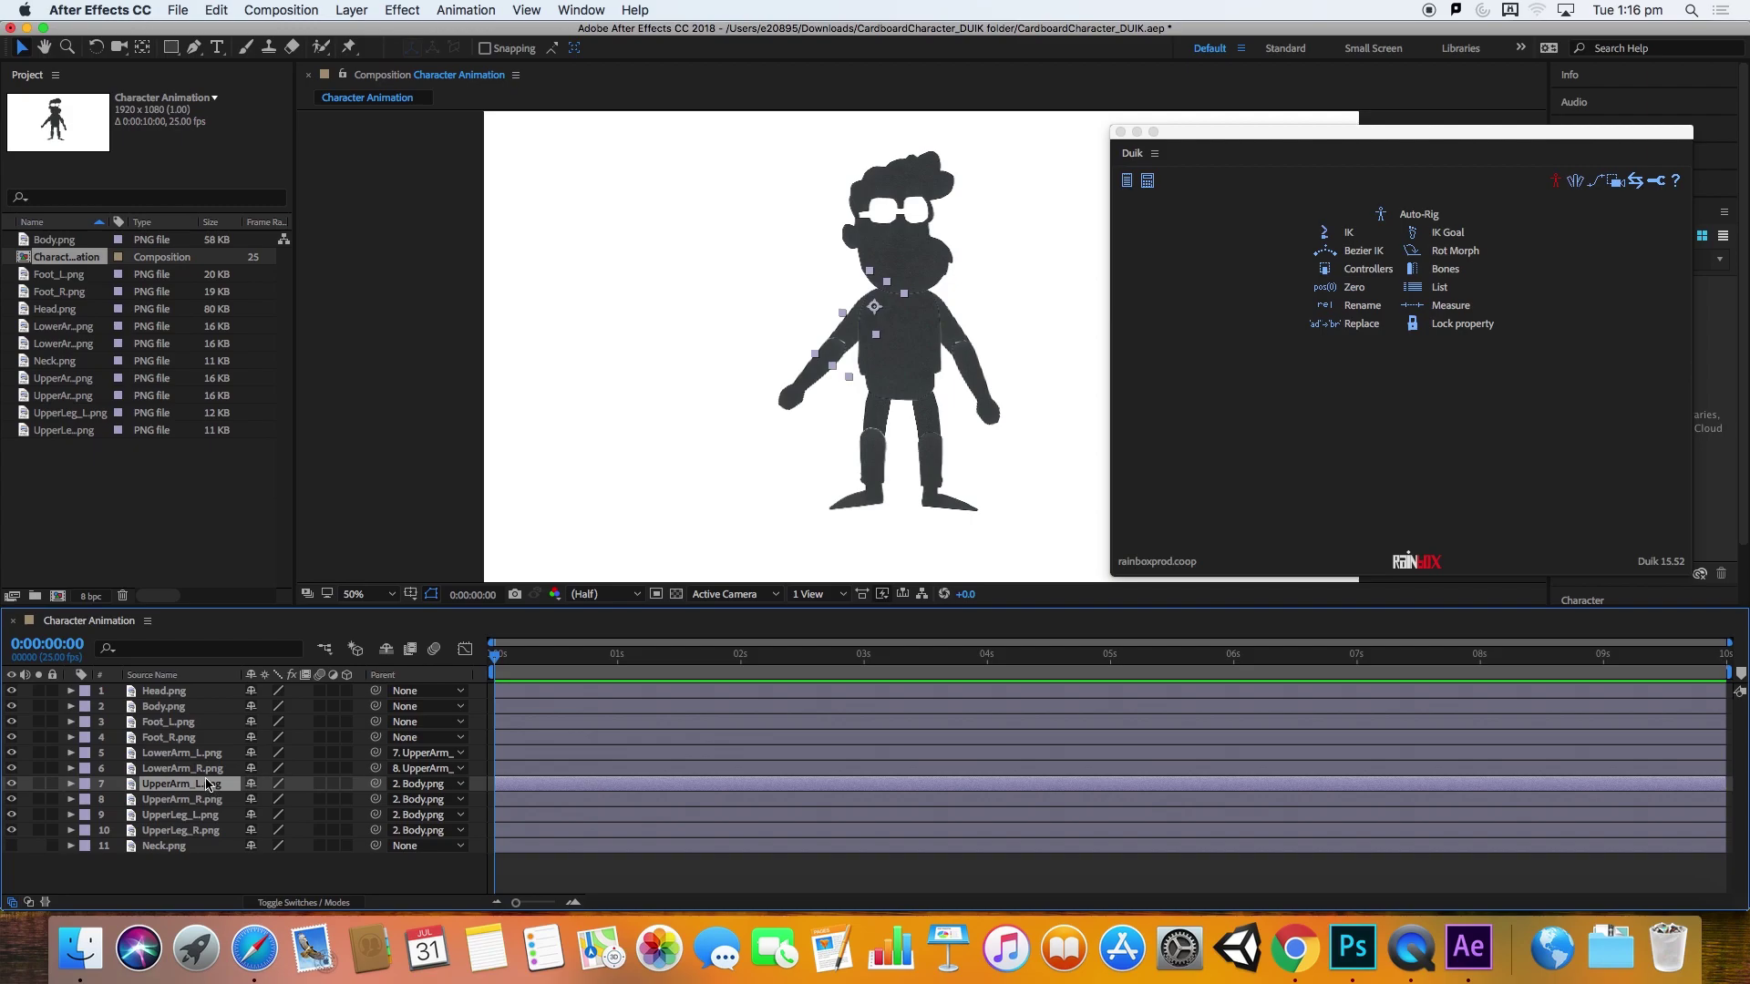
pyautogui.click(210, 771)
pyautogui.click(210, 756)
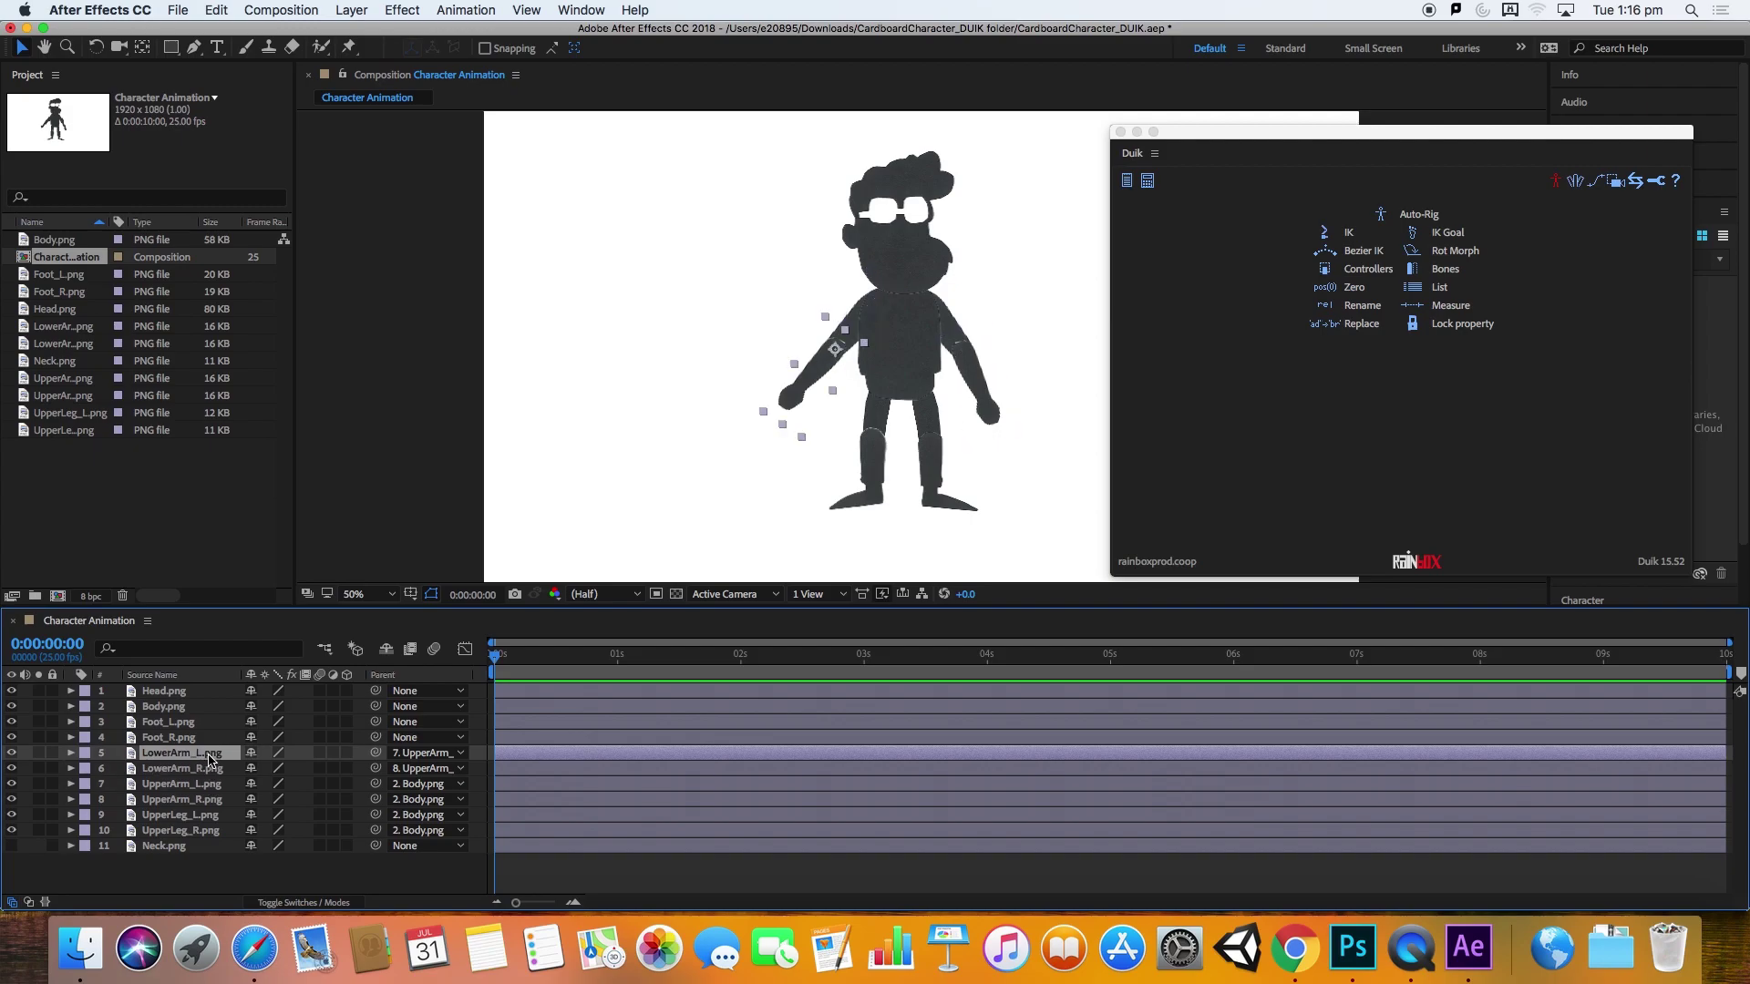
pyautogui.click(11, 753)
pyautogui.click(11, 768)
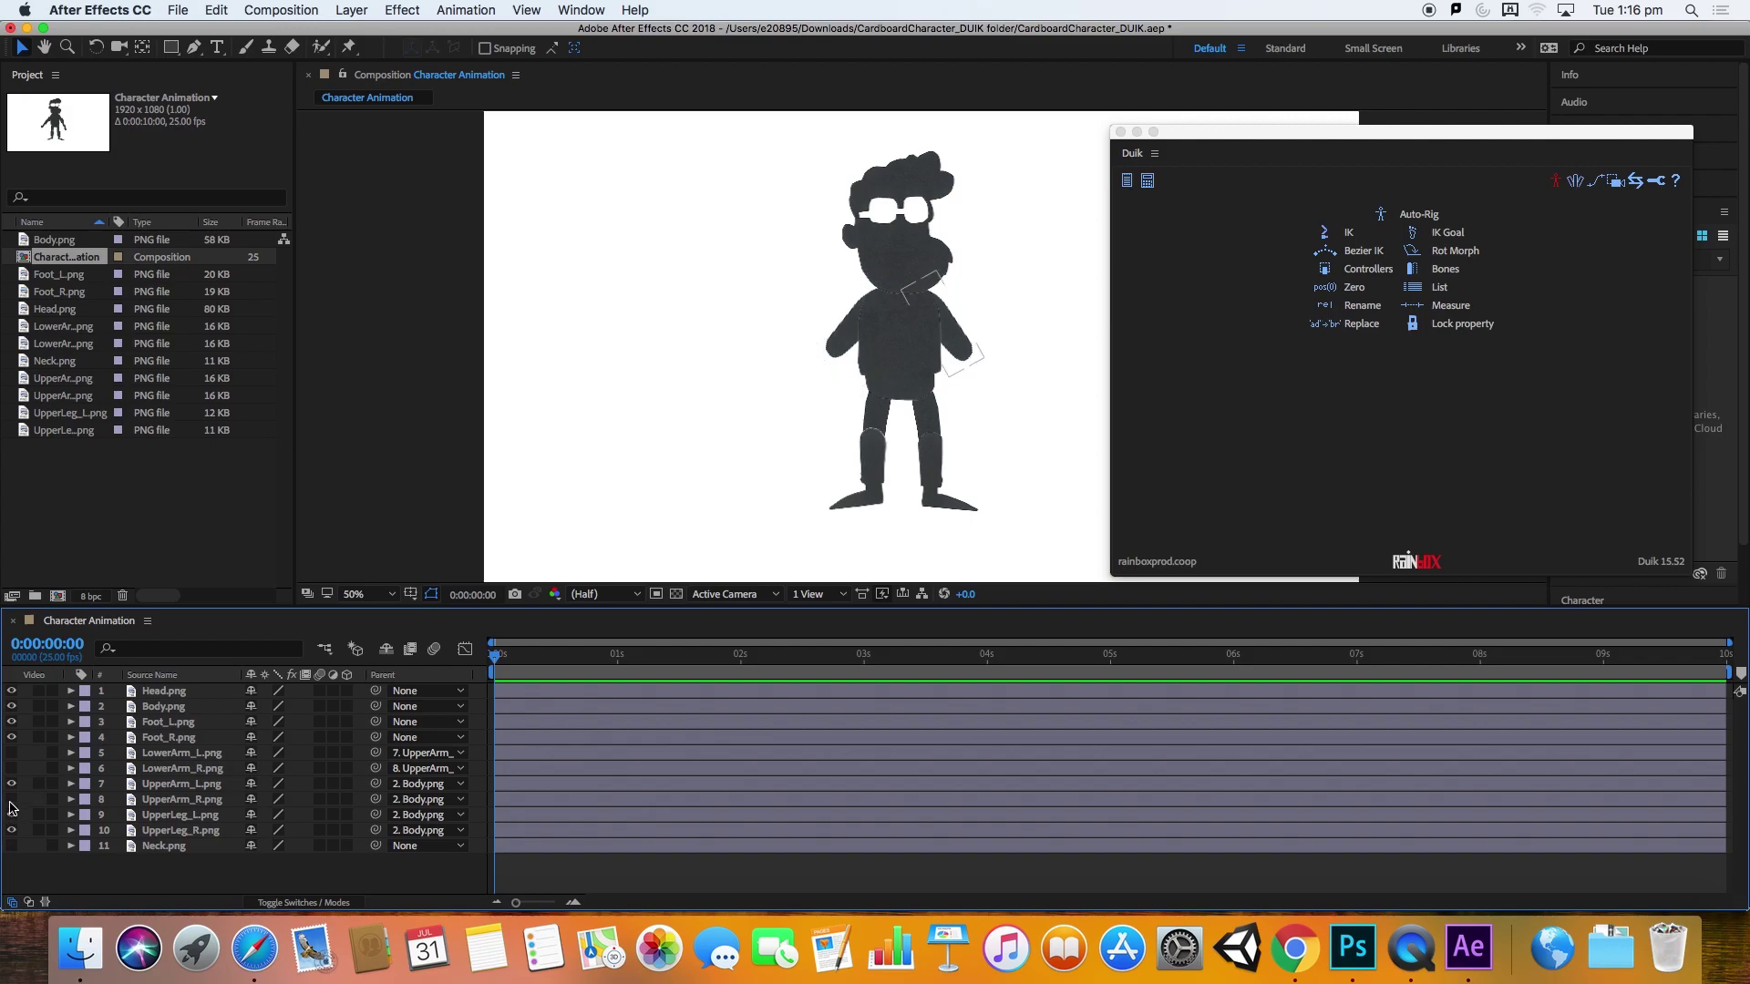
pyautogui.click(11, 799)
pyautogui.click(11, 784)
pyautogui.click(11, 815)
pyautogui.click(11, 814)
pyautogui.moveTo(11, 830); pyautogui.dragTo(16, 759)
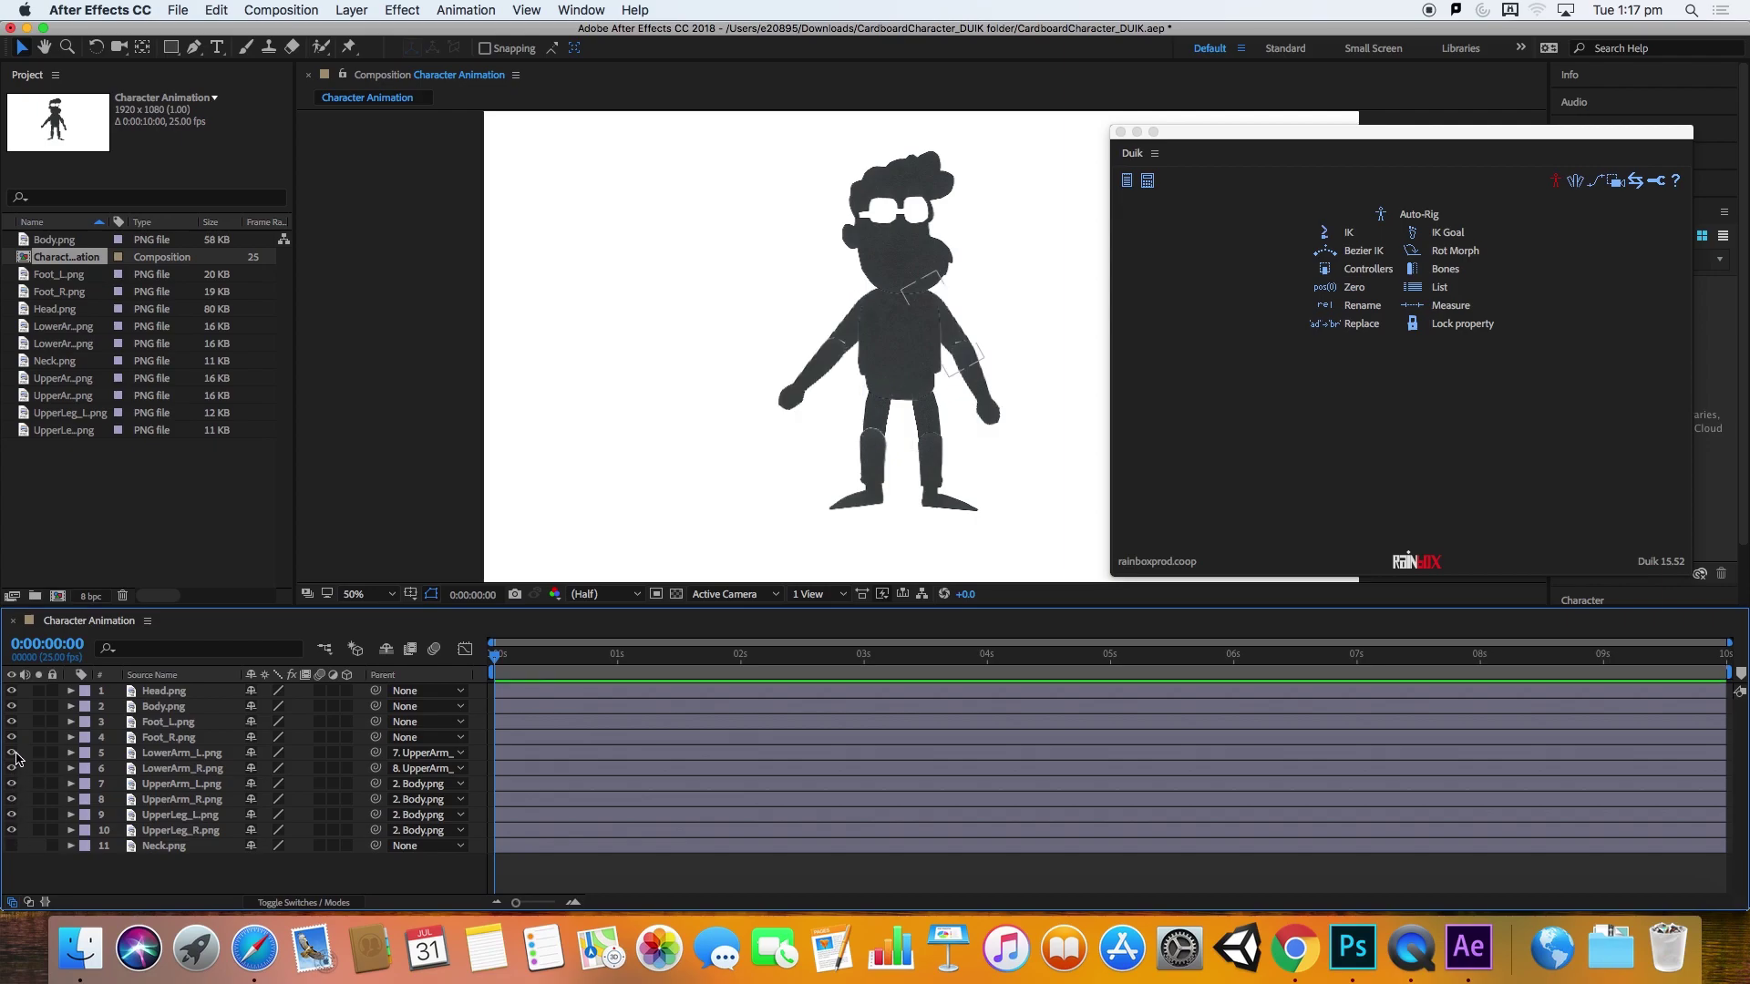
pyautogui.click(179, 830)
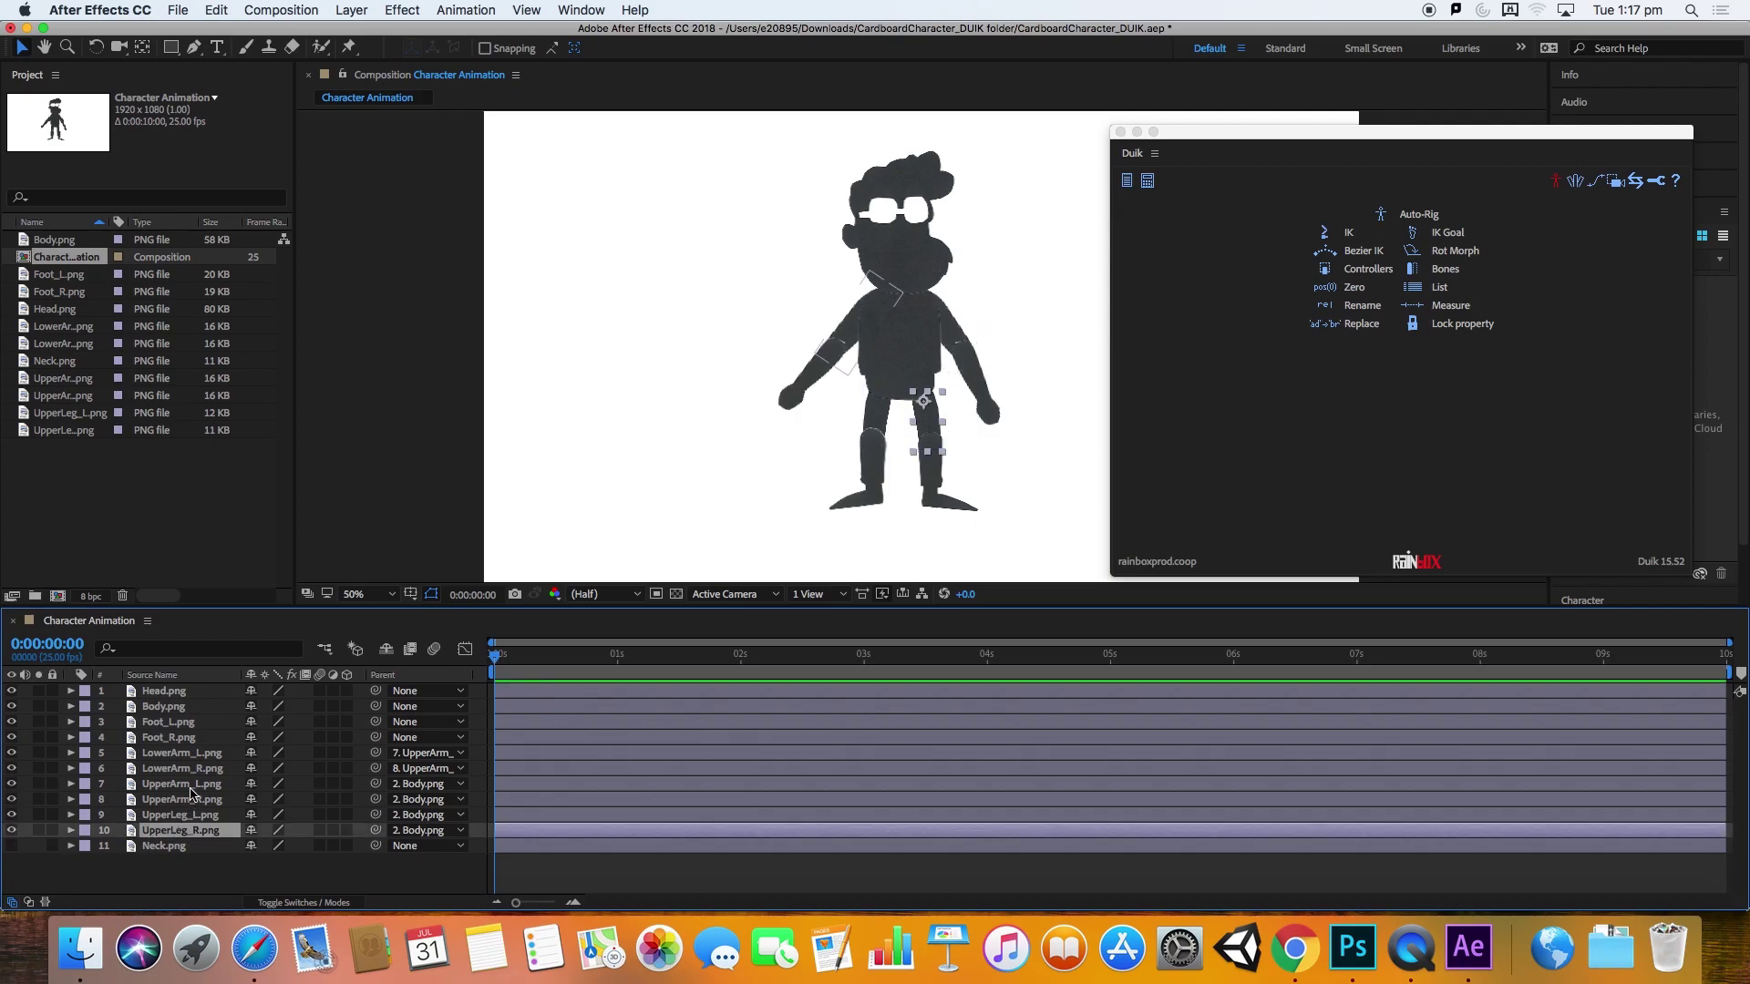
pyautogui.click(210, 786)
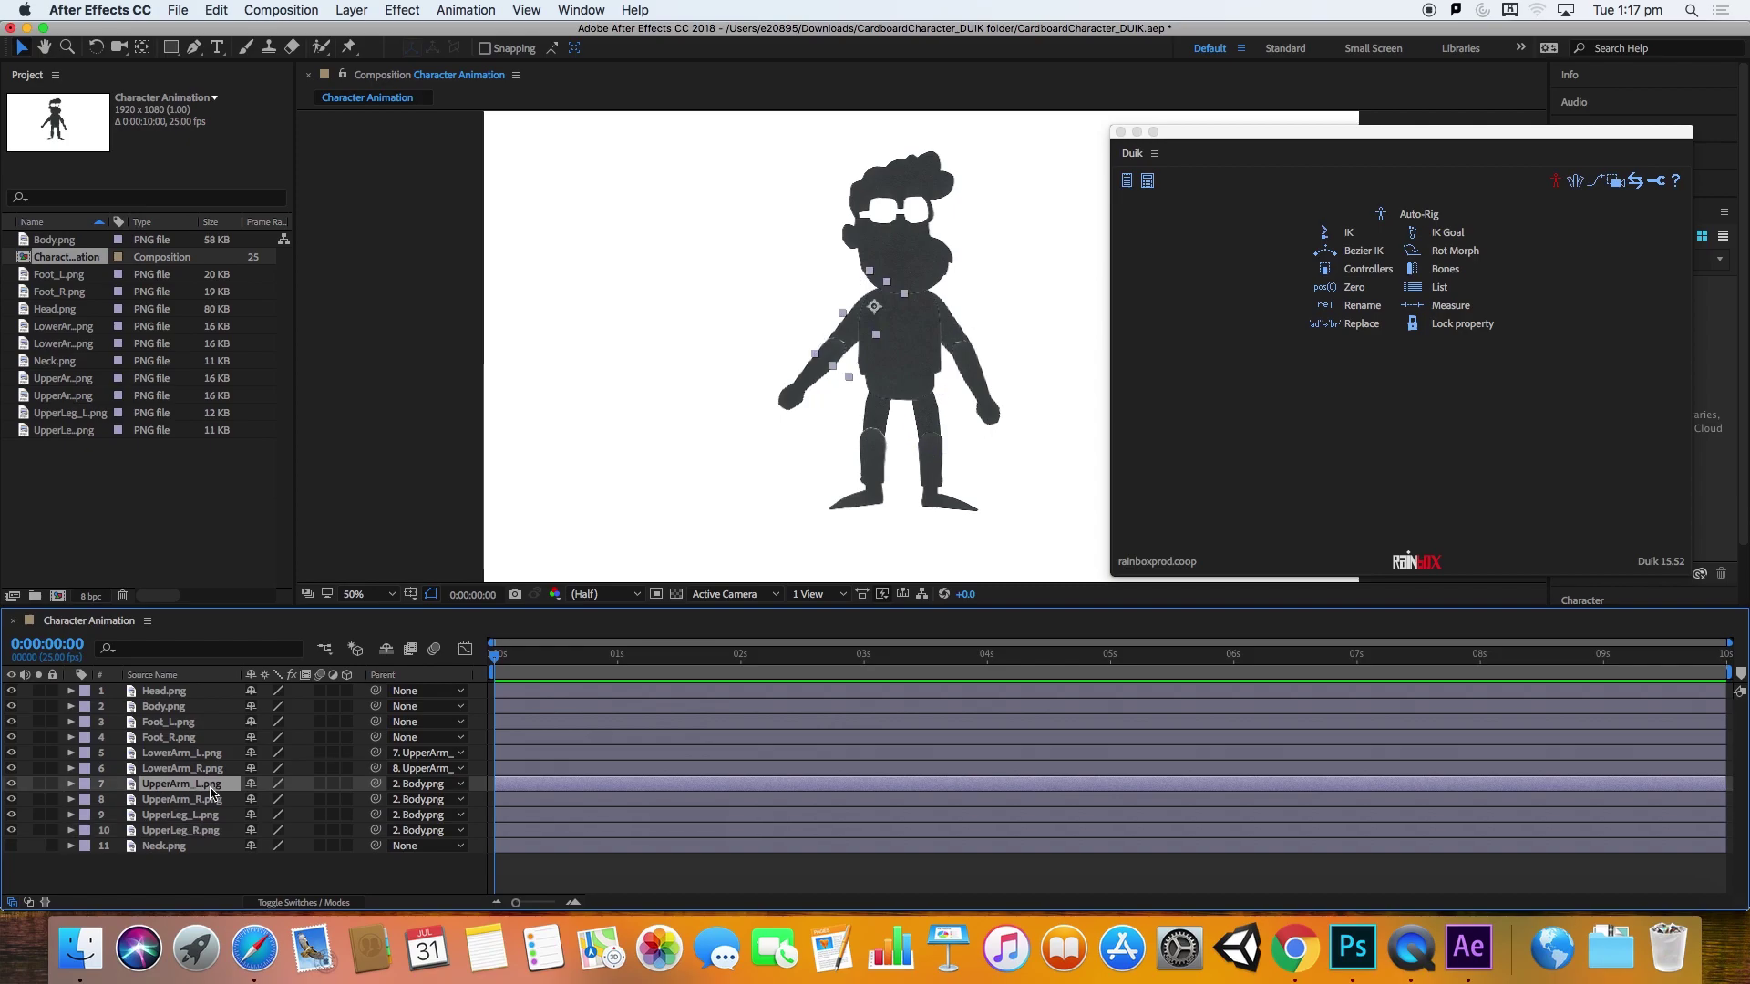
pyautogui.click(208, 818)
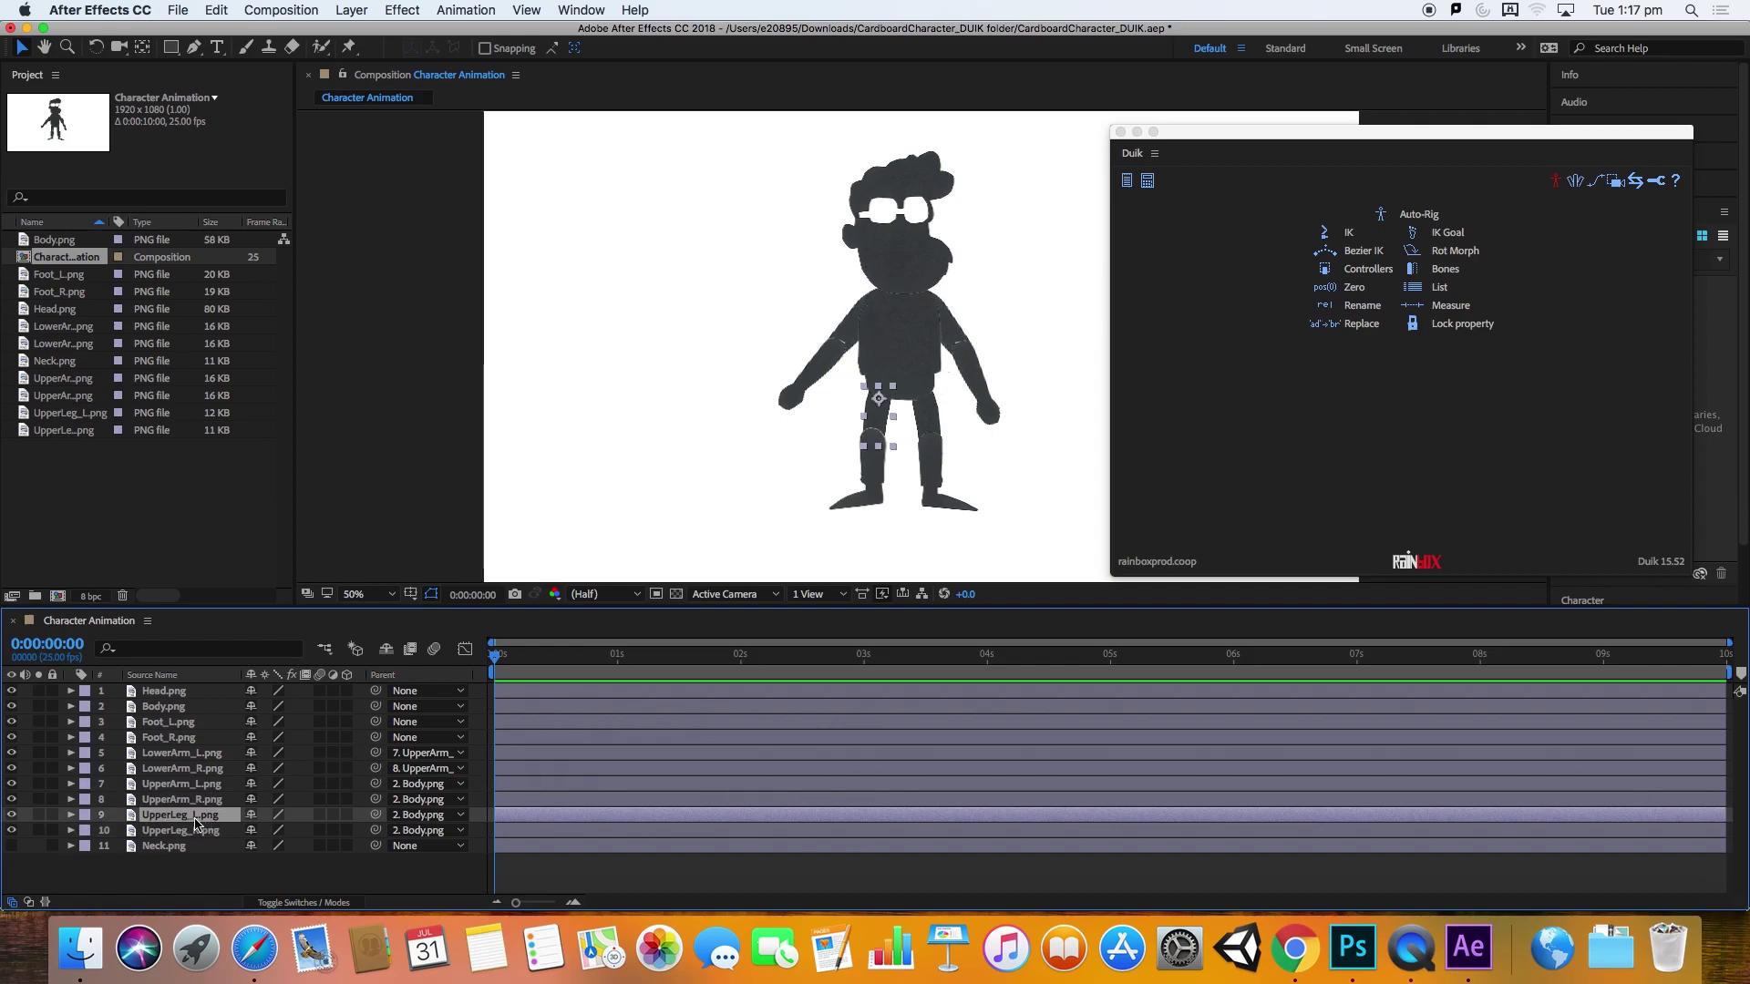
pyautogui.click(189, 771)
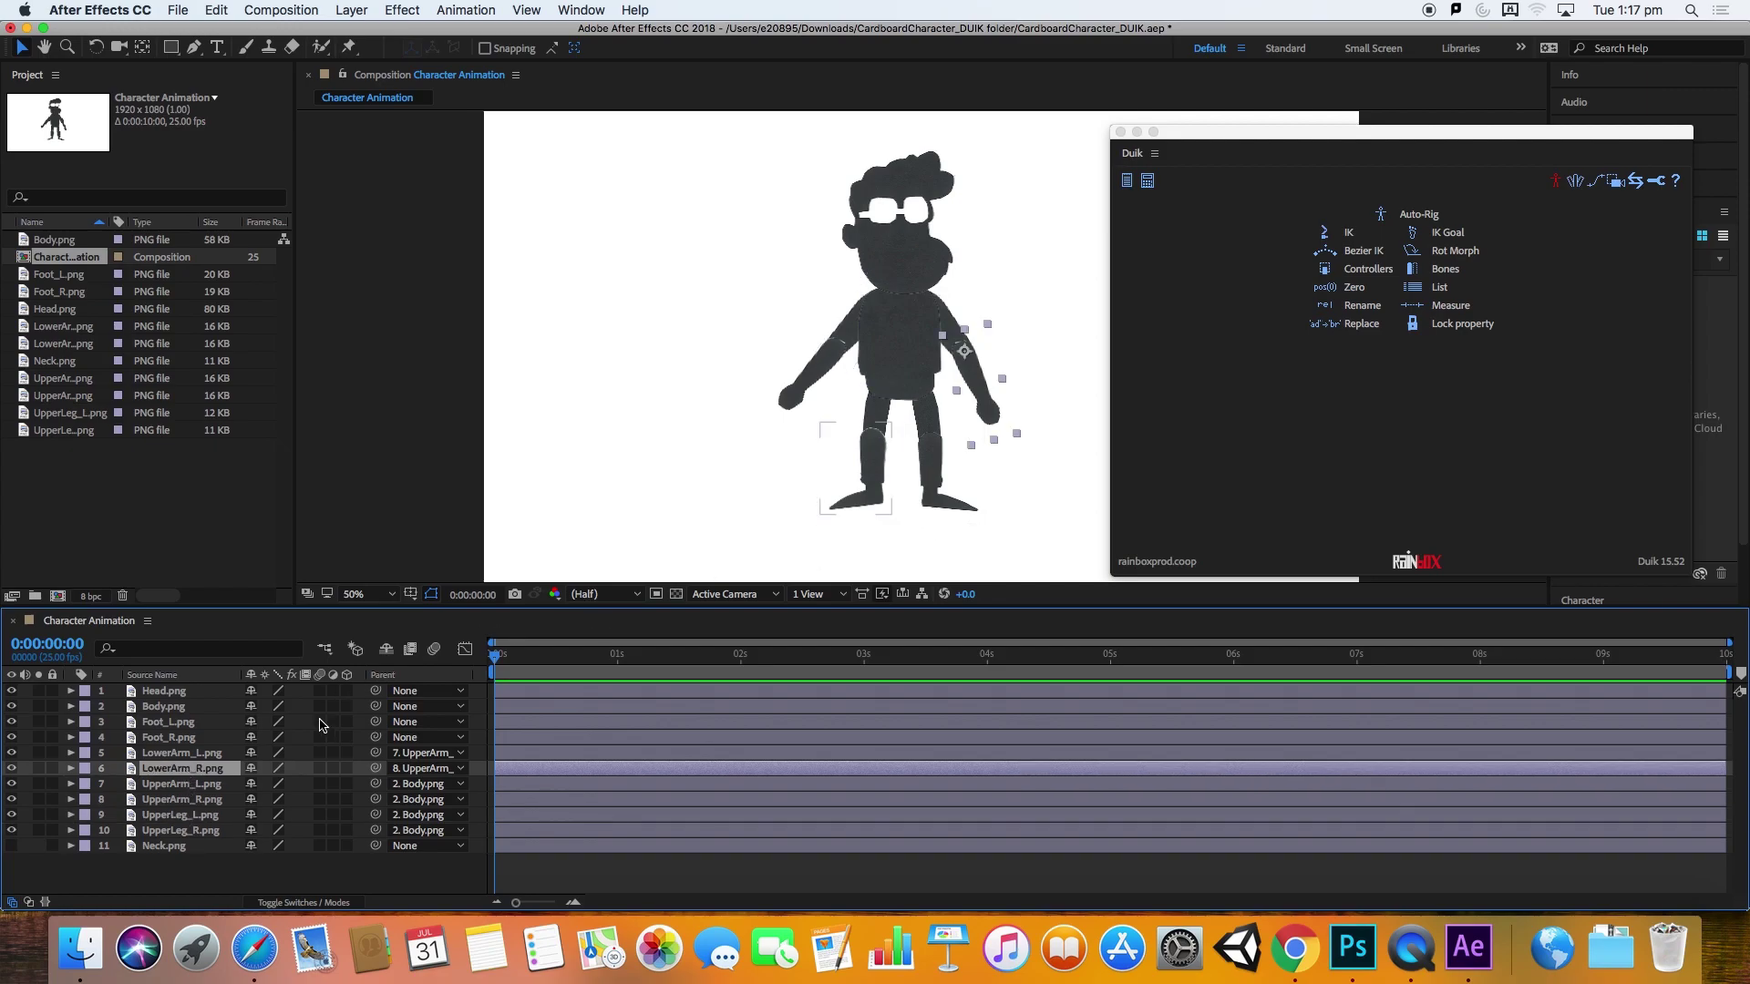
# Step: Parent Foot_L.png to UpperLeg_L.png and Foot_R.png to UpperLeg_R.png
pyautogui.click(173, 725)
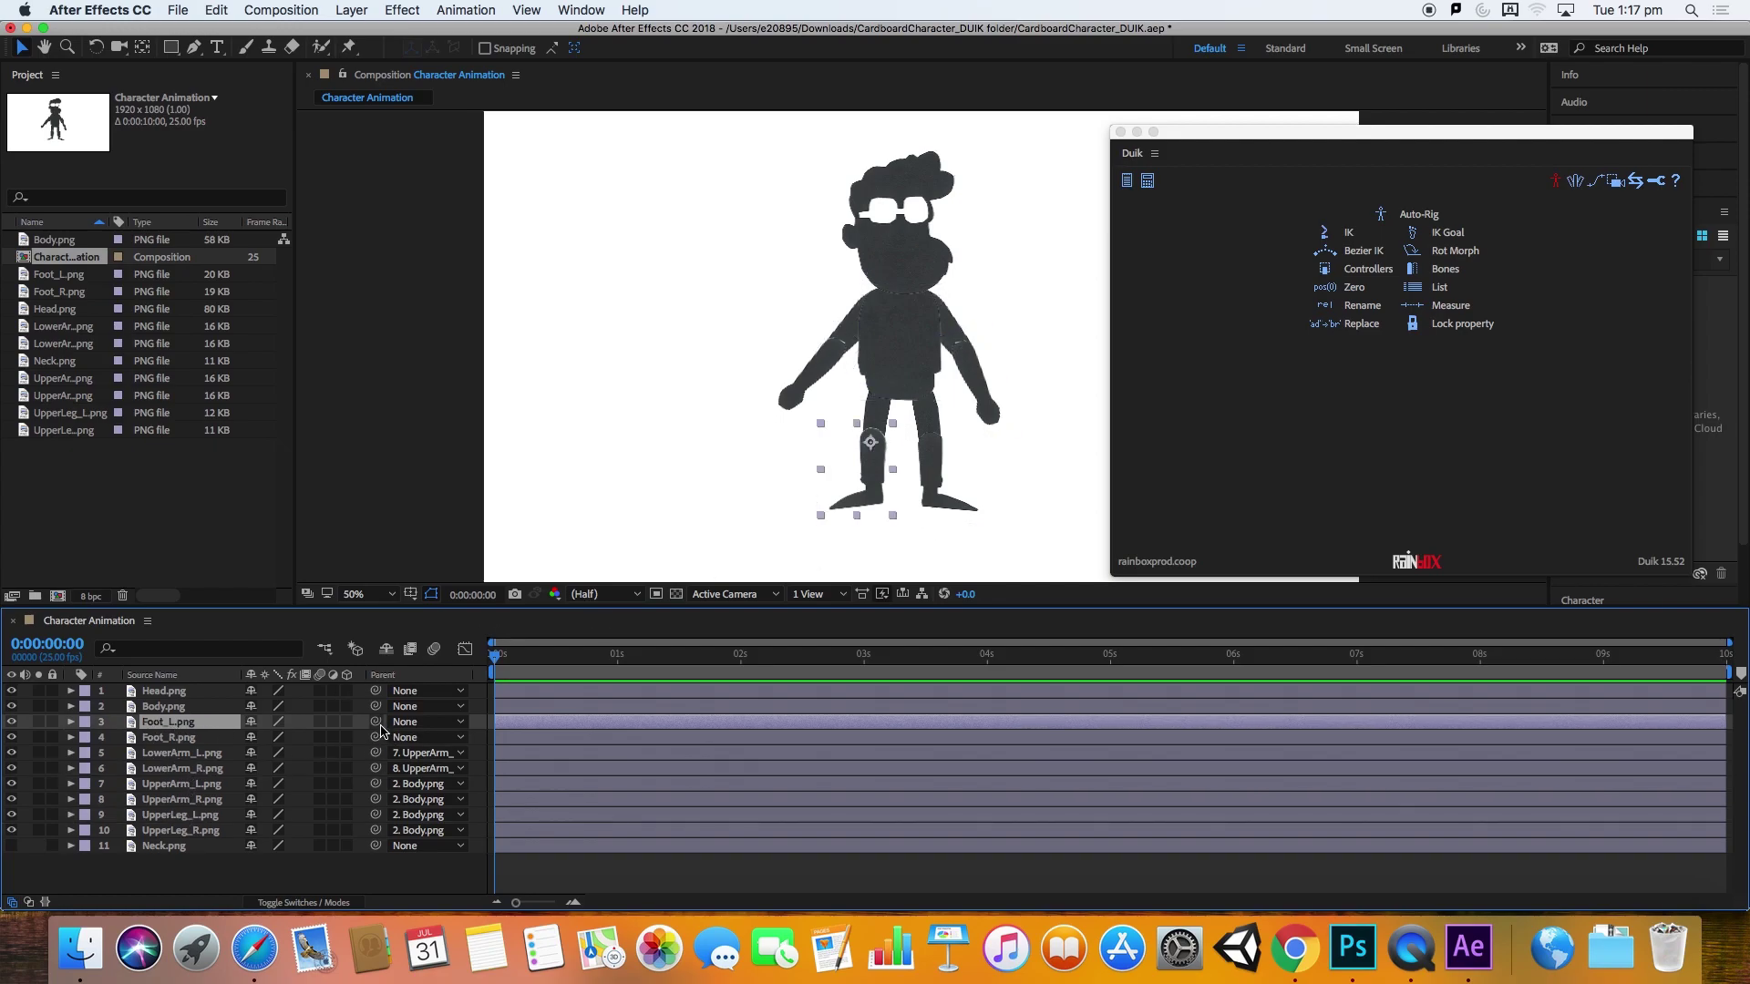
pyautogui.moveTo(377, 722); pyautogui.dragTo(211, 818)
pyautogui.click(182, 737)
pyautogui.moveTo(377, 737); pyautogui.dragTo(221, 835)
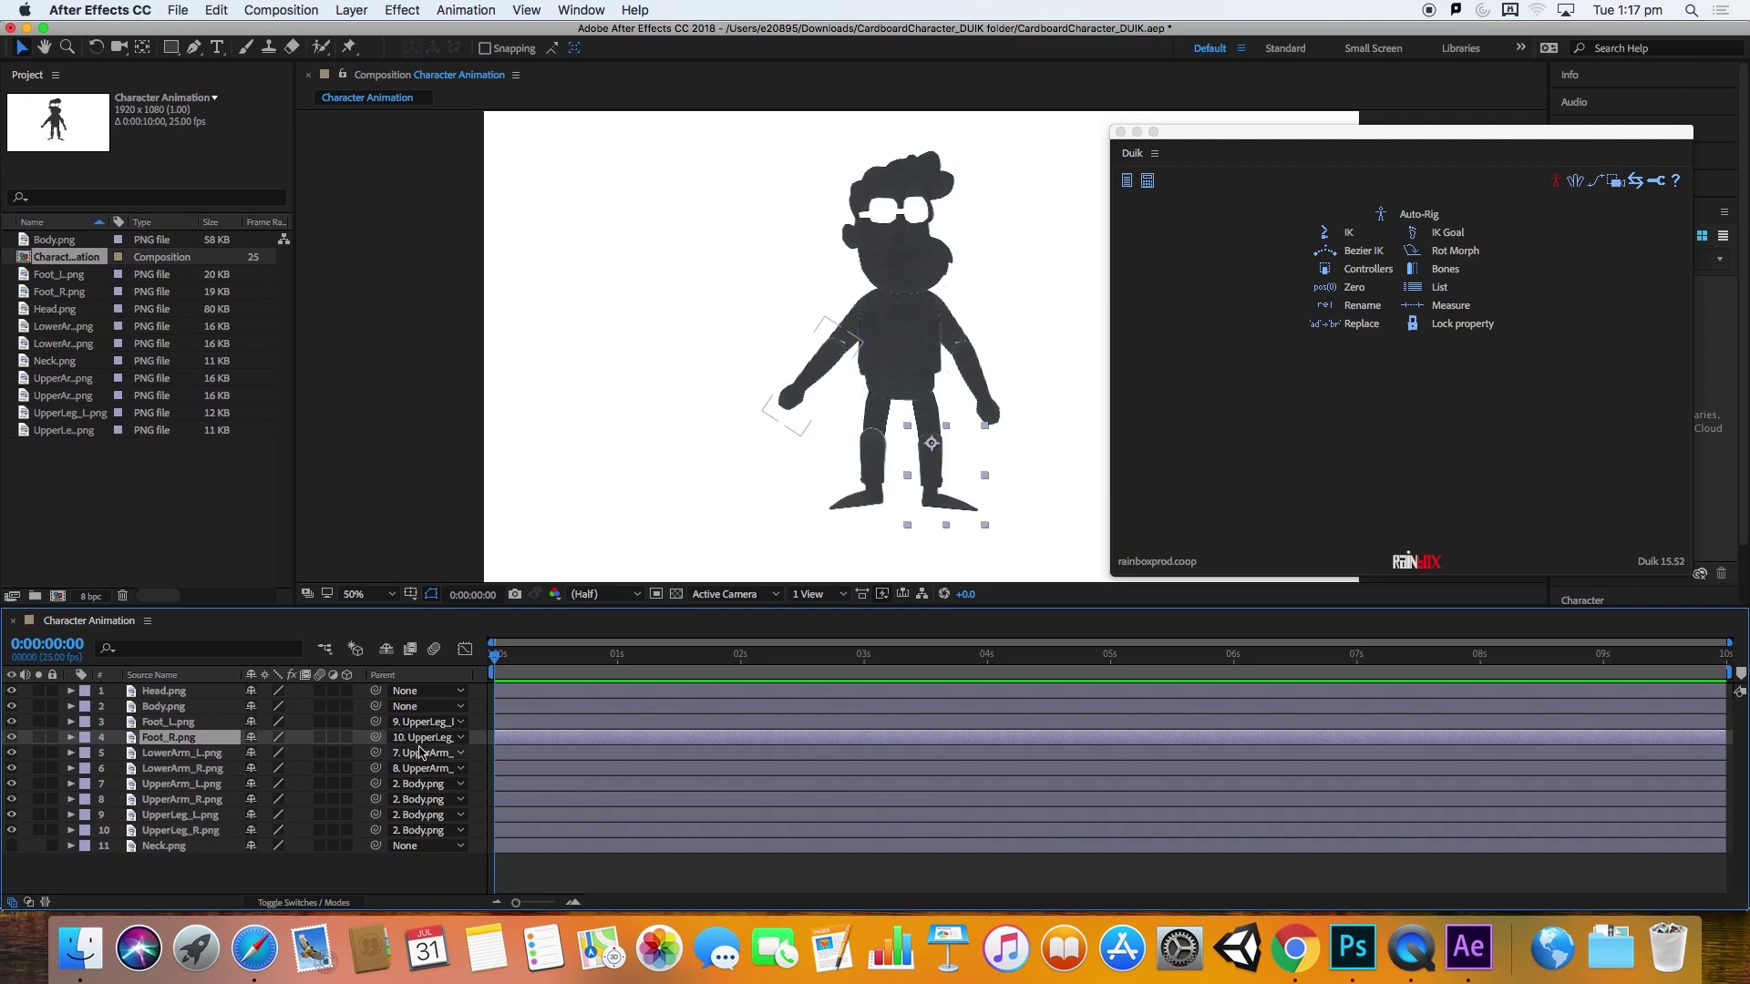
# Step: Parent Head.png to Body.png and delete the hidden Neck.png layer
pyautogui.click(208, 691)
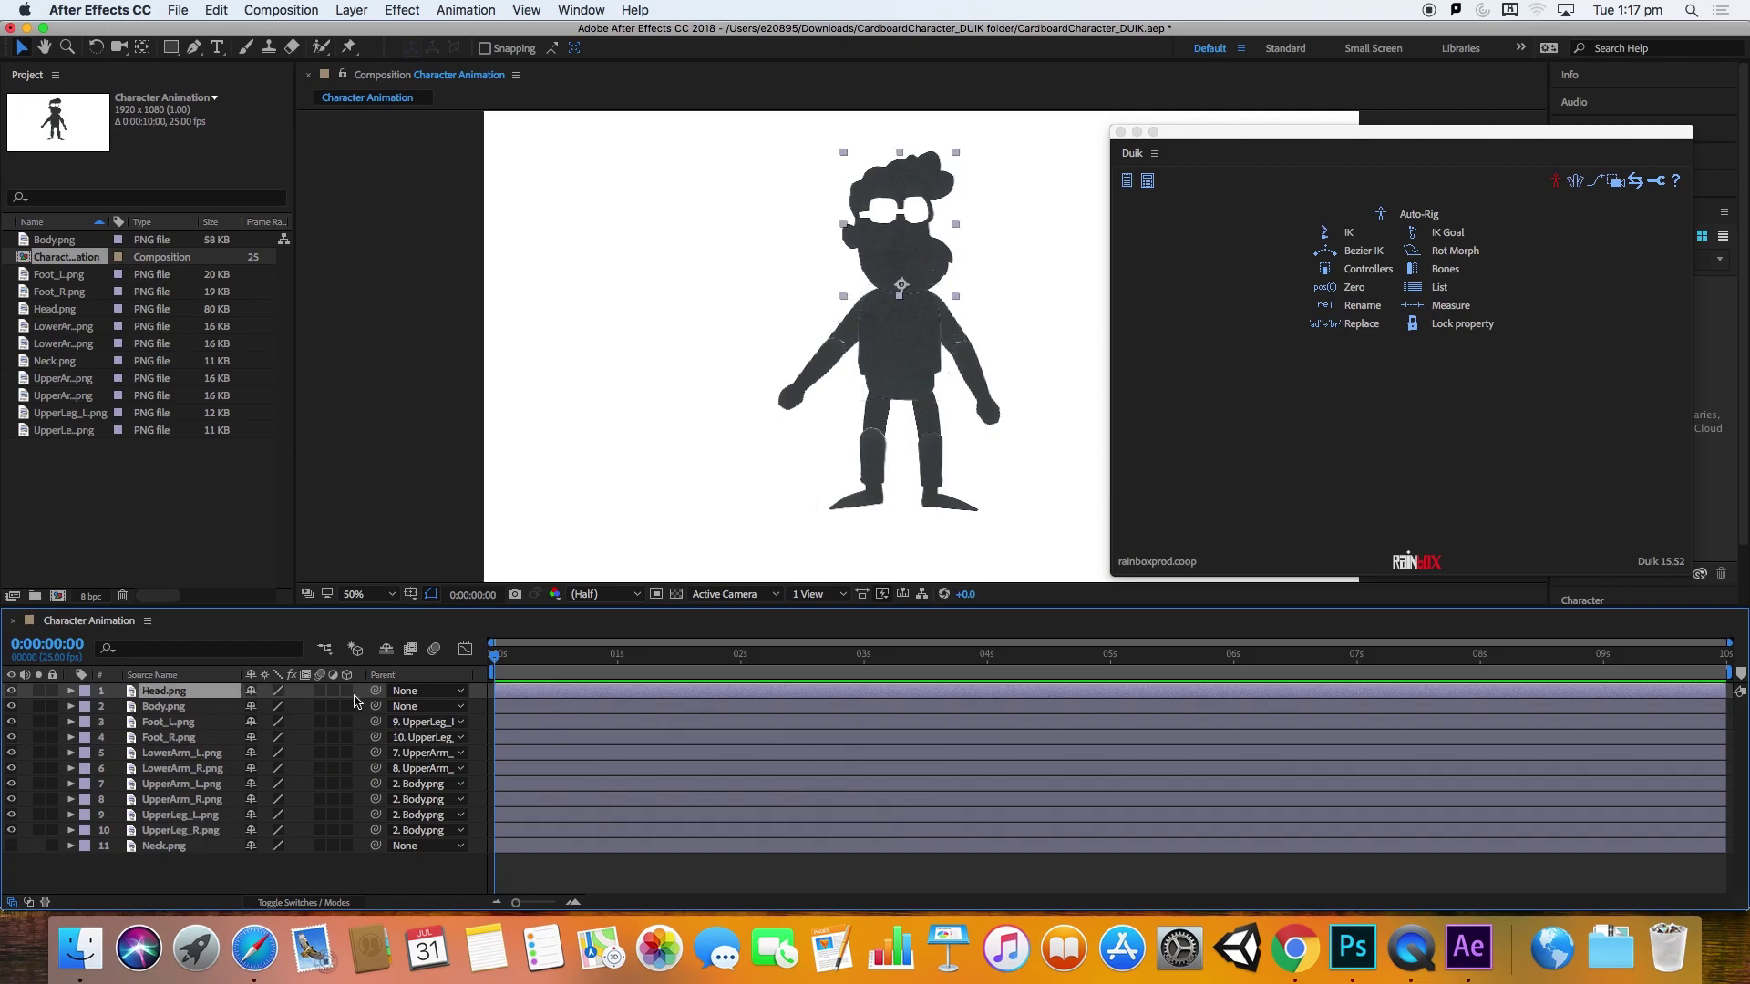
pyautogui.moveTo(378, 697); pyautogui.dragTo(208, 710)
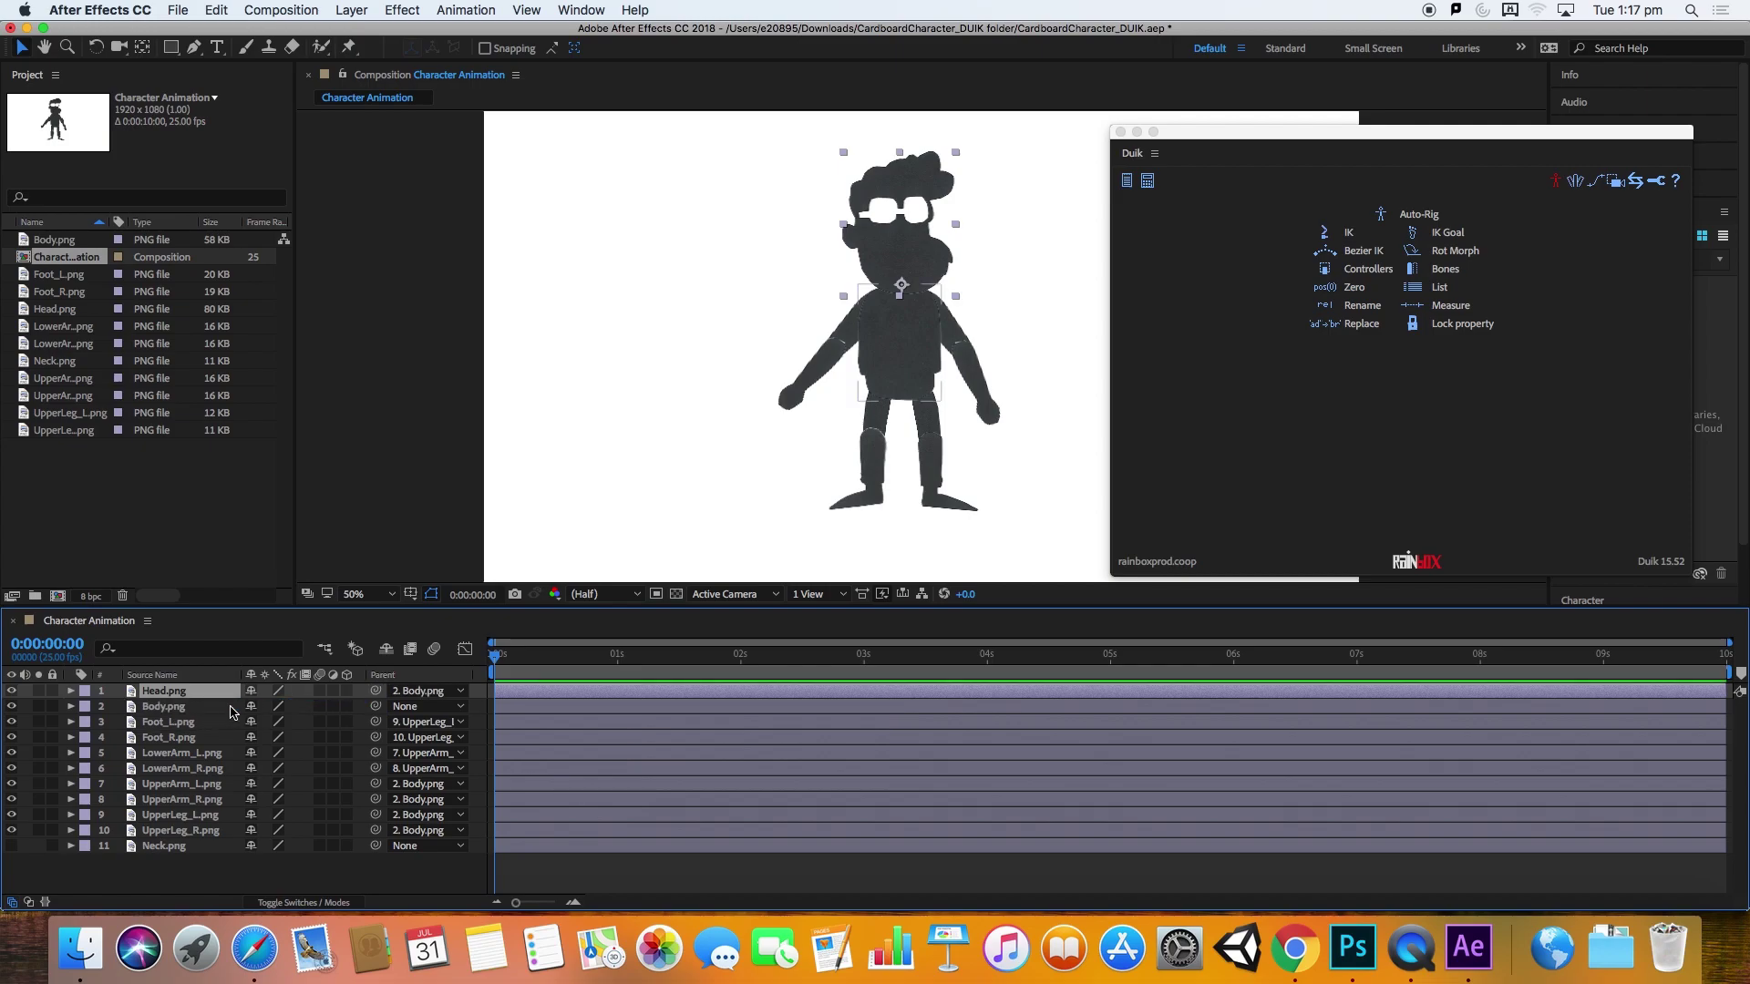
pyautogui.click(185, 850)
pyautogui.press('Delete')
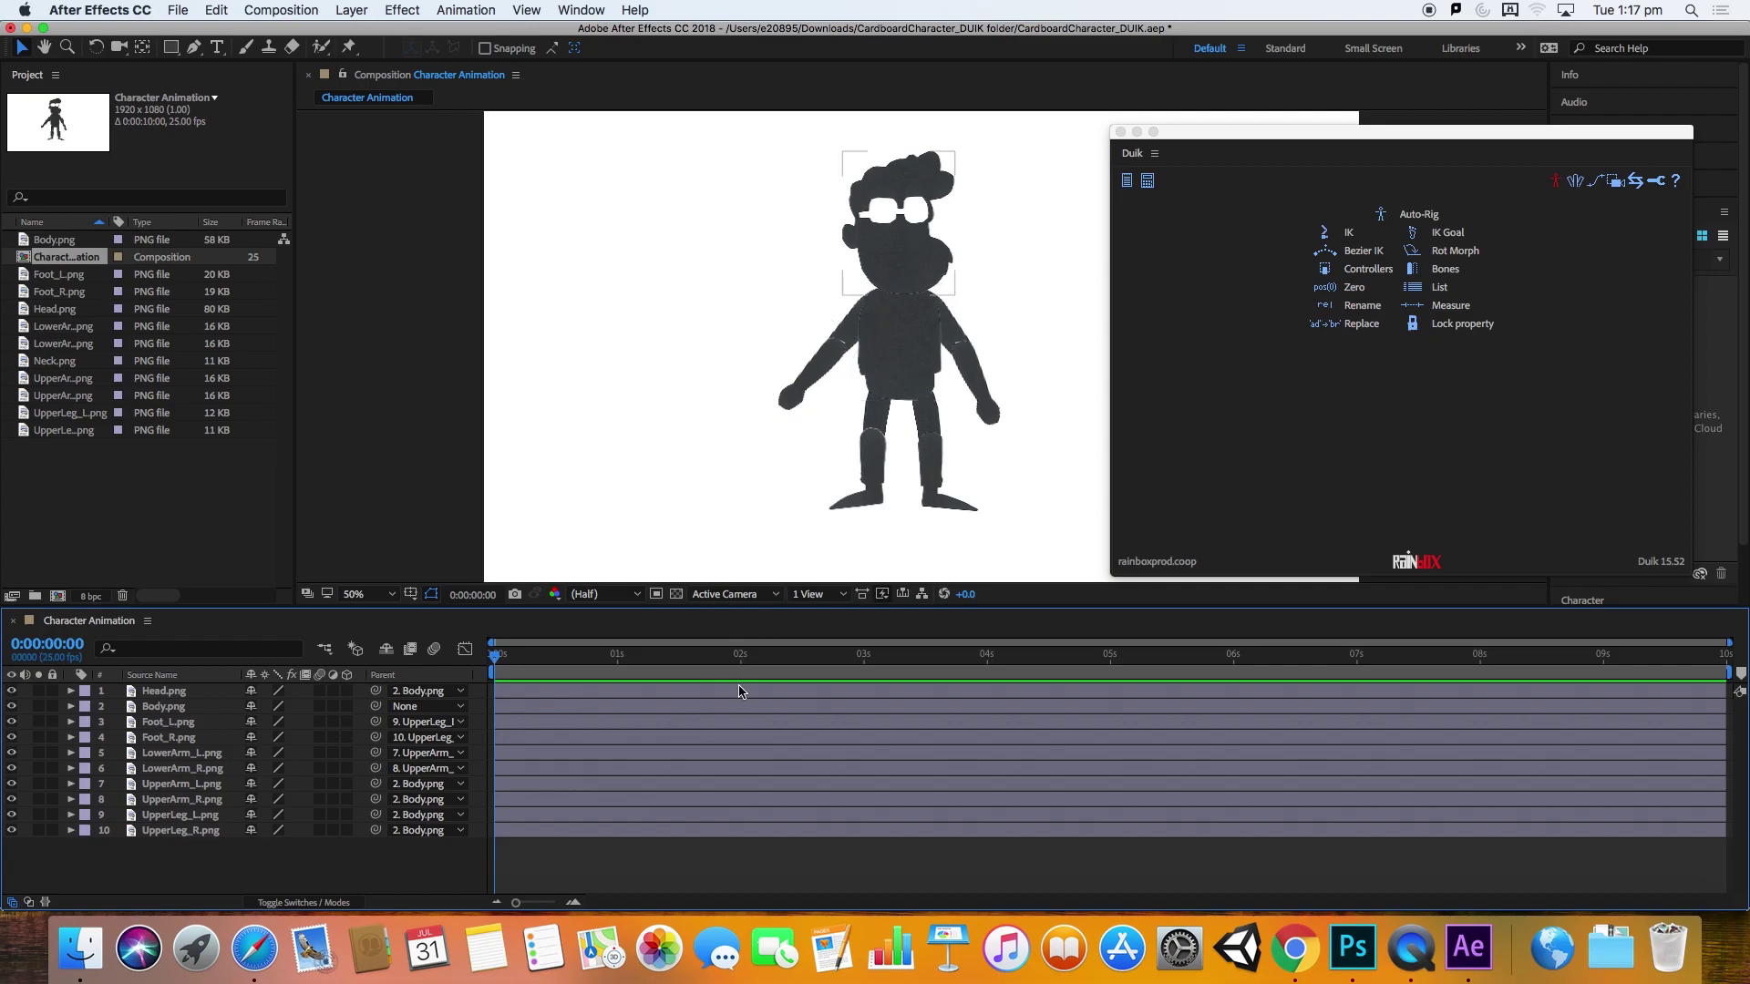
# Step: Move Body.png slightly down and to the left to test that the whole character follows
pyautogui.click(216, 708)
pyautogui.moveTo(918, 304); pyautogui.dragTo(866, 351)
pyautogui.click(880, 266)
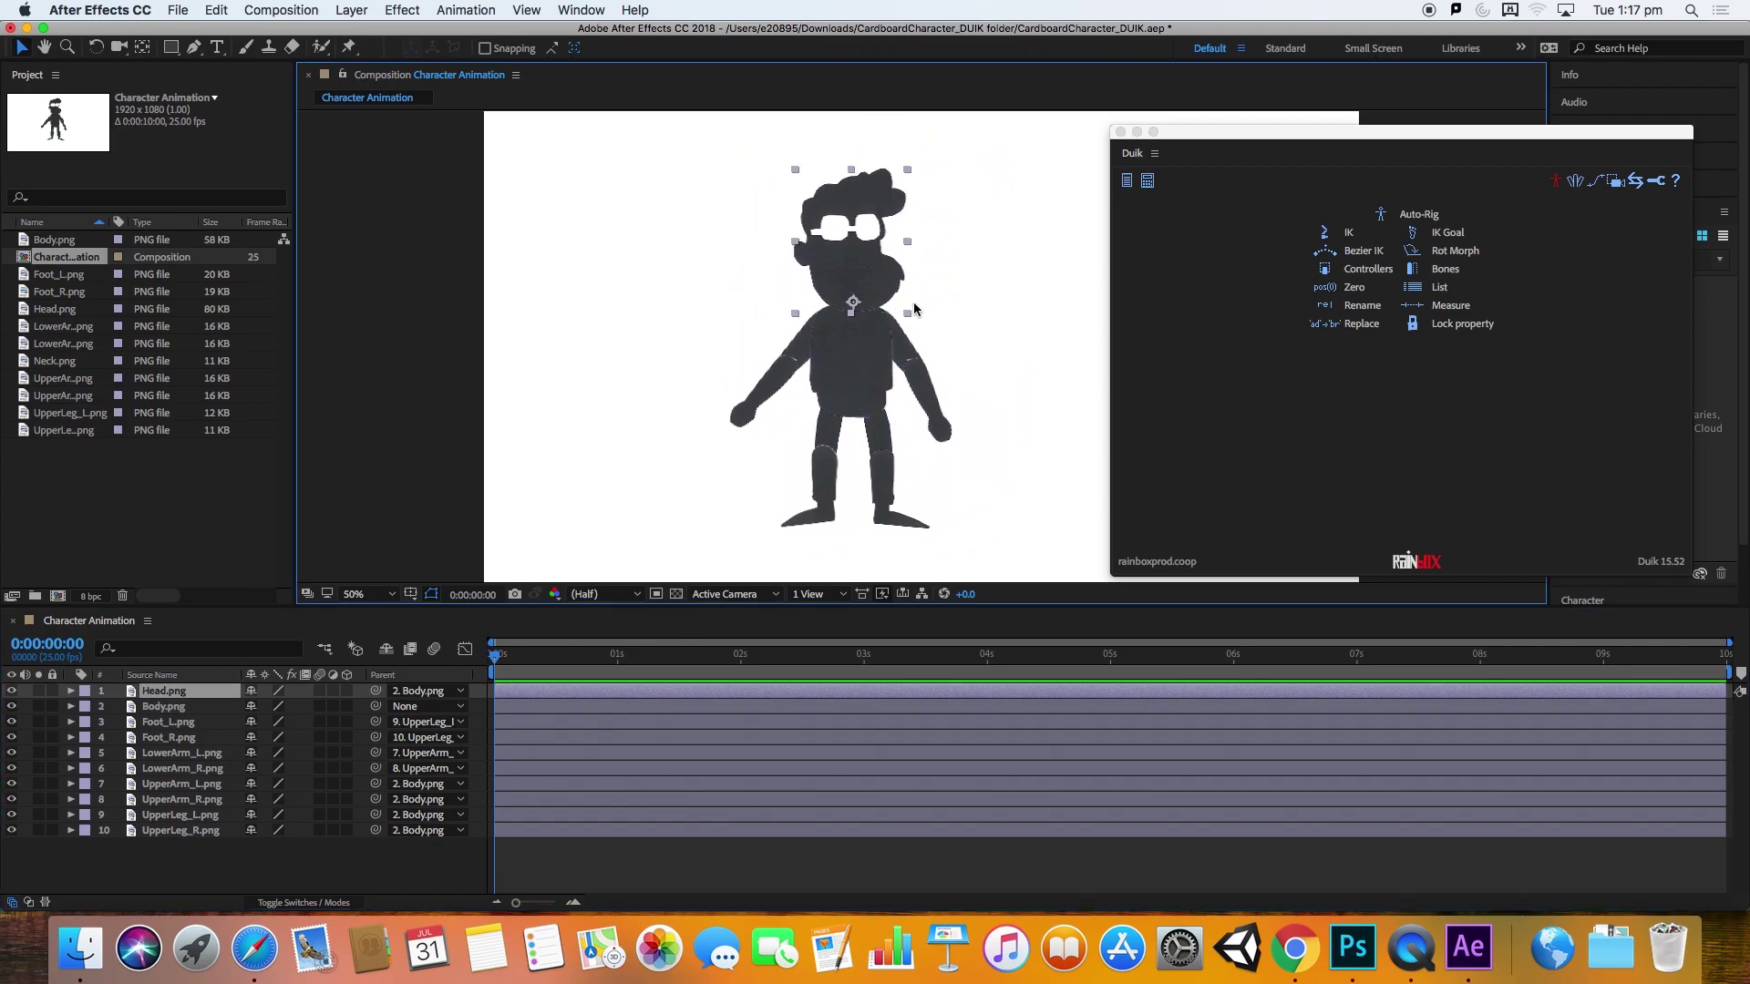
# Step: Test the hierarchy by moving UpperArm_R.png, UpperLeg_R.png and Body.png in turn, undoing each move
pyautogui.click(944, 439)
pyautogui.moveTo(944, 439); pyautogui.dragTo(991, 297)
pyautogui.press('super+z')
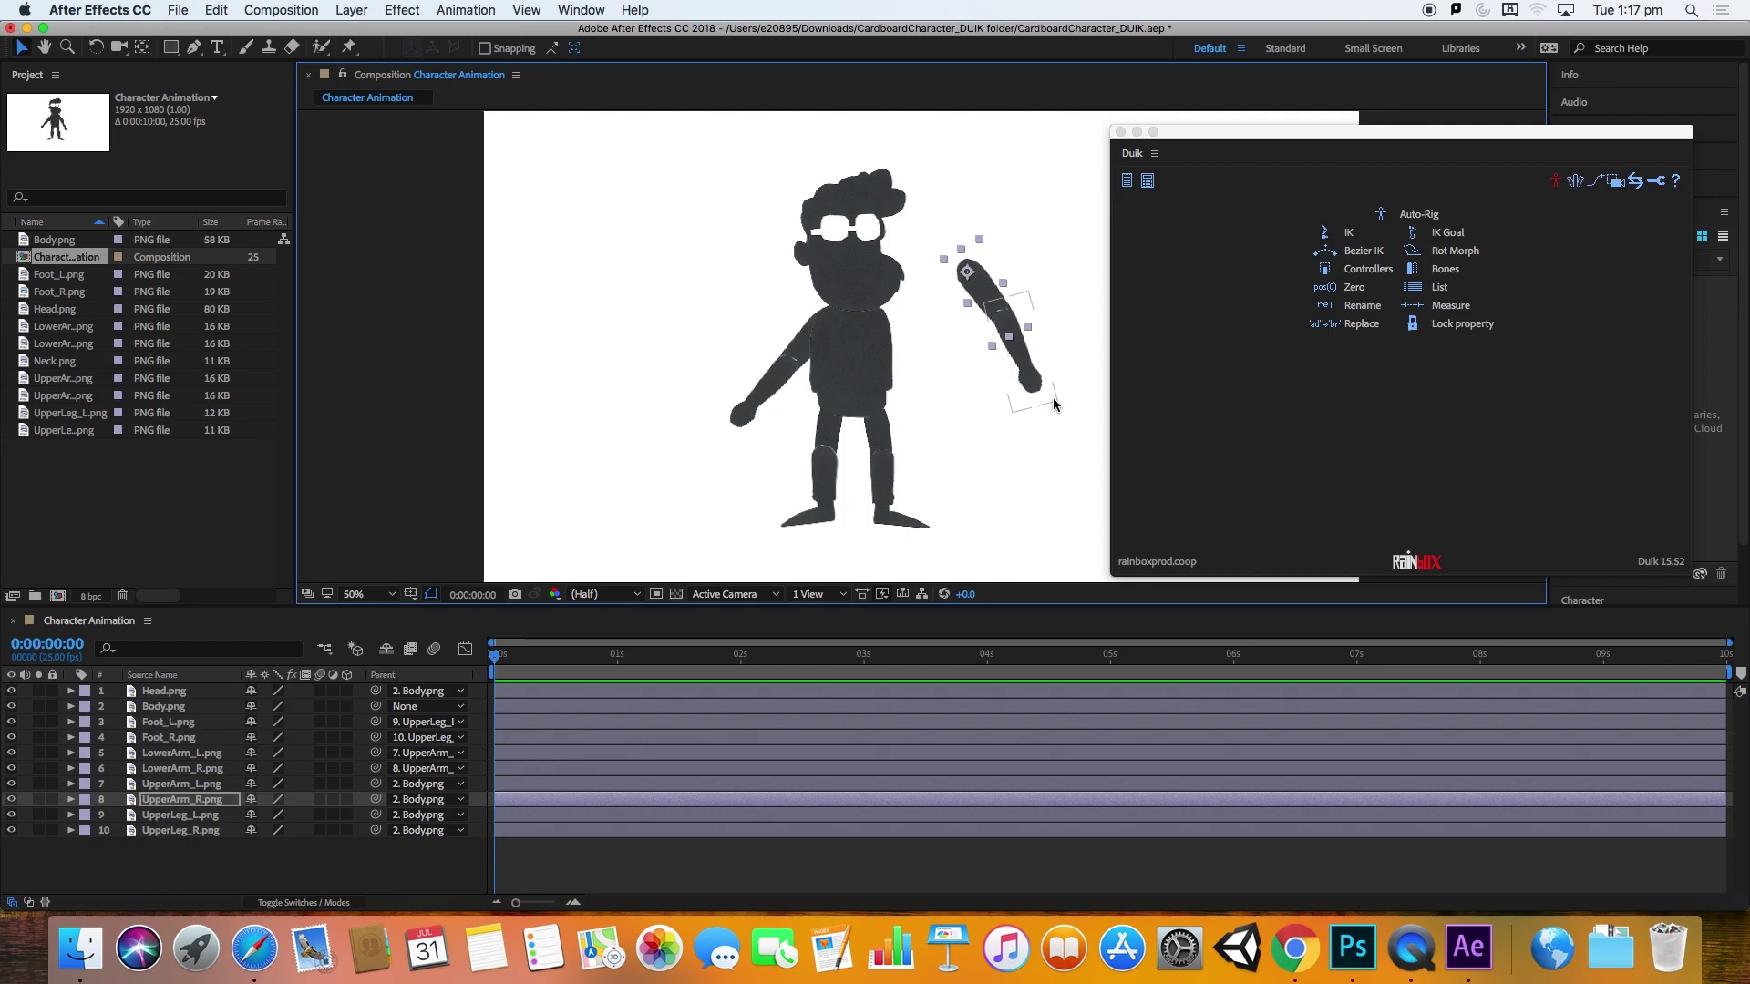
pyautogui.press('super+z')
pyautogui.moveTo(881, 428); pyautogui.dragTo(934, 433)
pyautogui.press('super+z')
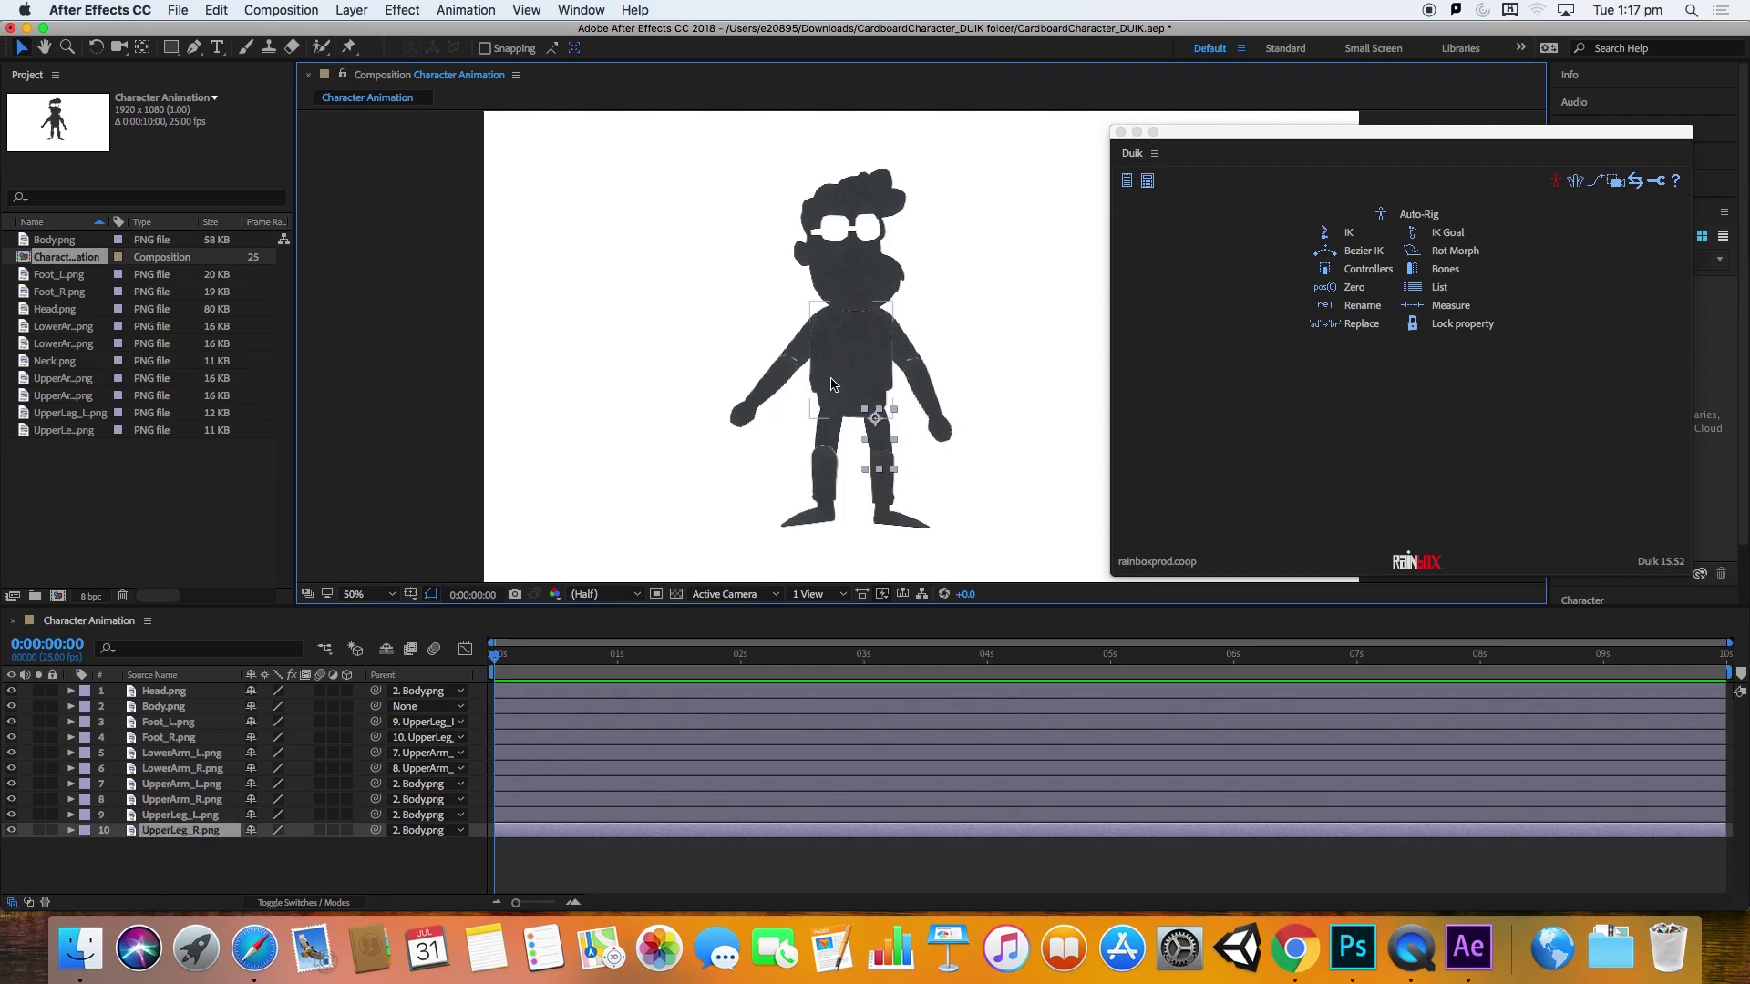
pyautogui.moveTo(847, 373); pyautogui.dragTo(960, 364)
pyautogui.press('super+z')
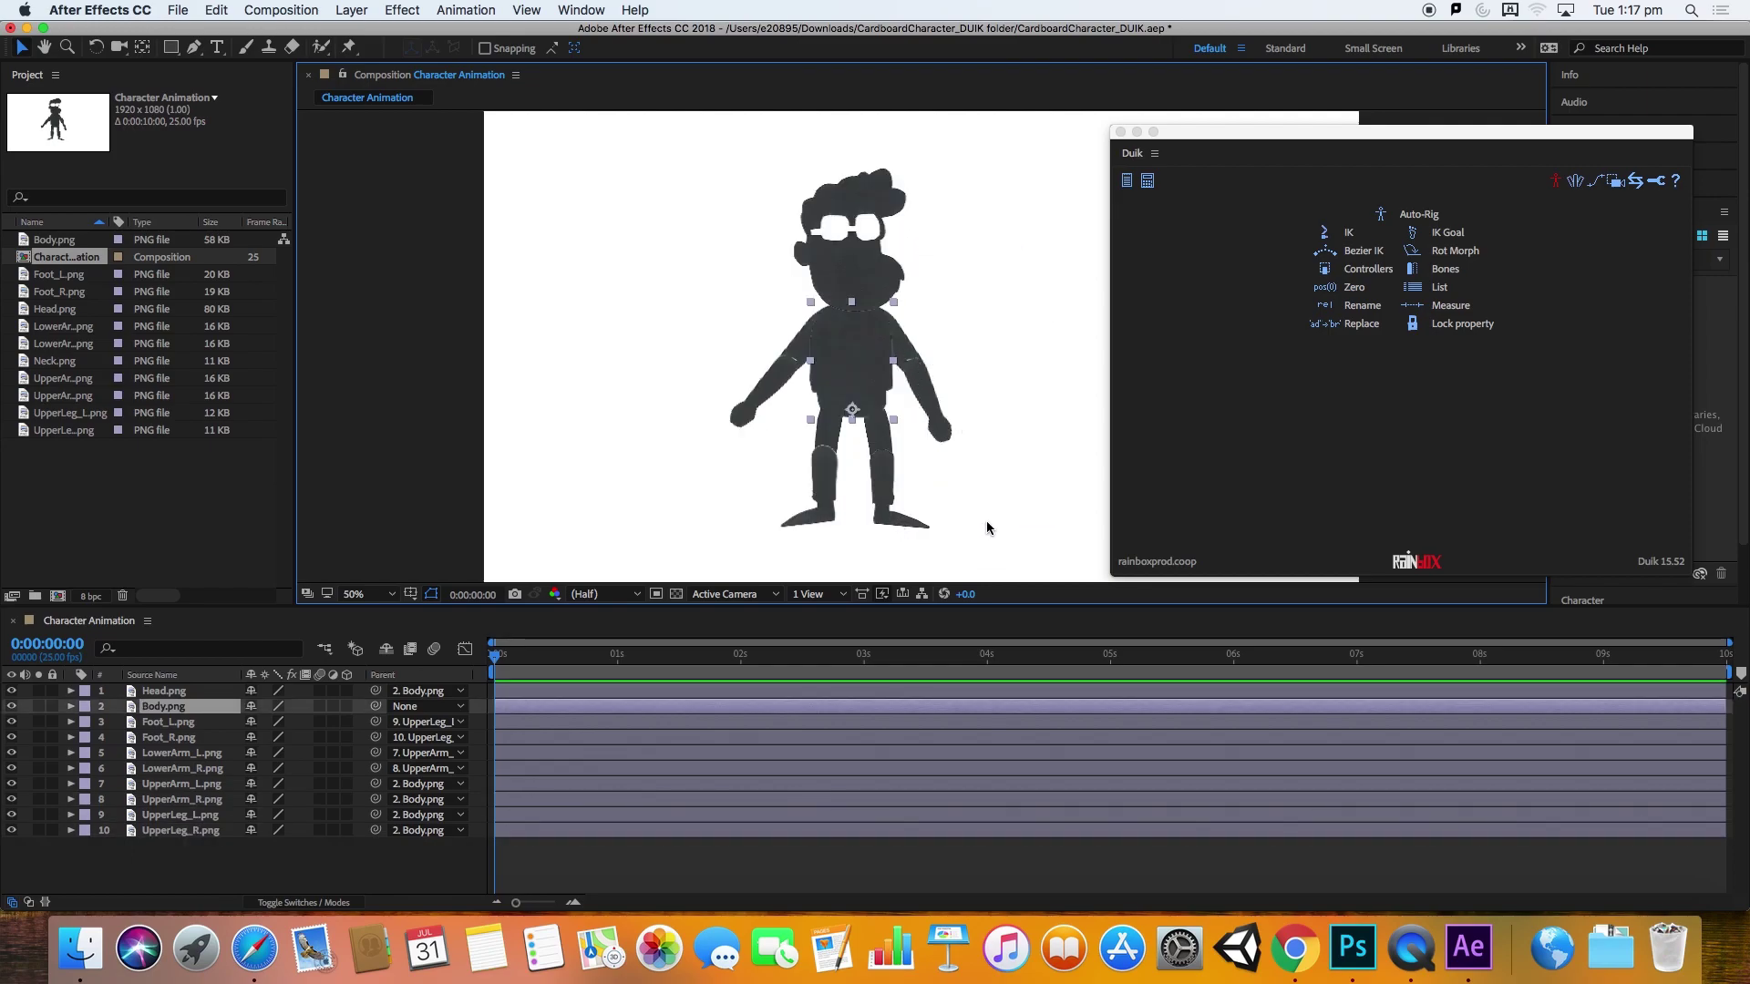
# Step: Save the project and reposition the floating Duik window clear of the character
pyautogui.moveTo(1201, 135); pyautogui.dragTo(1284, 122)
pyautogui.click(1160, 243)
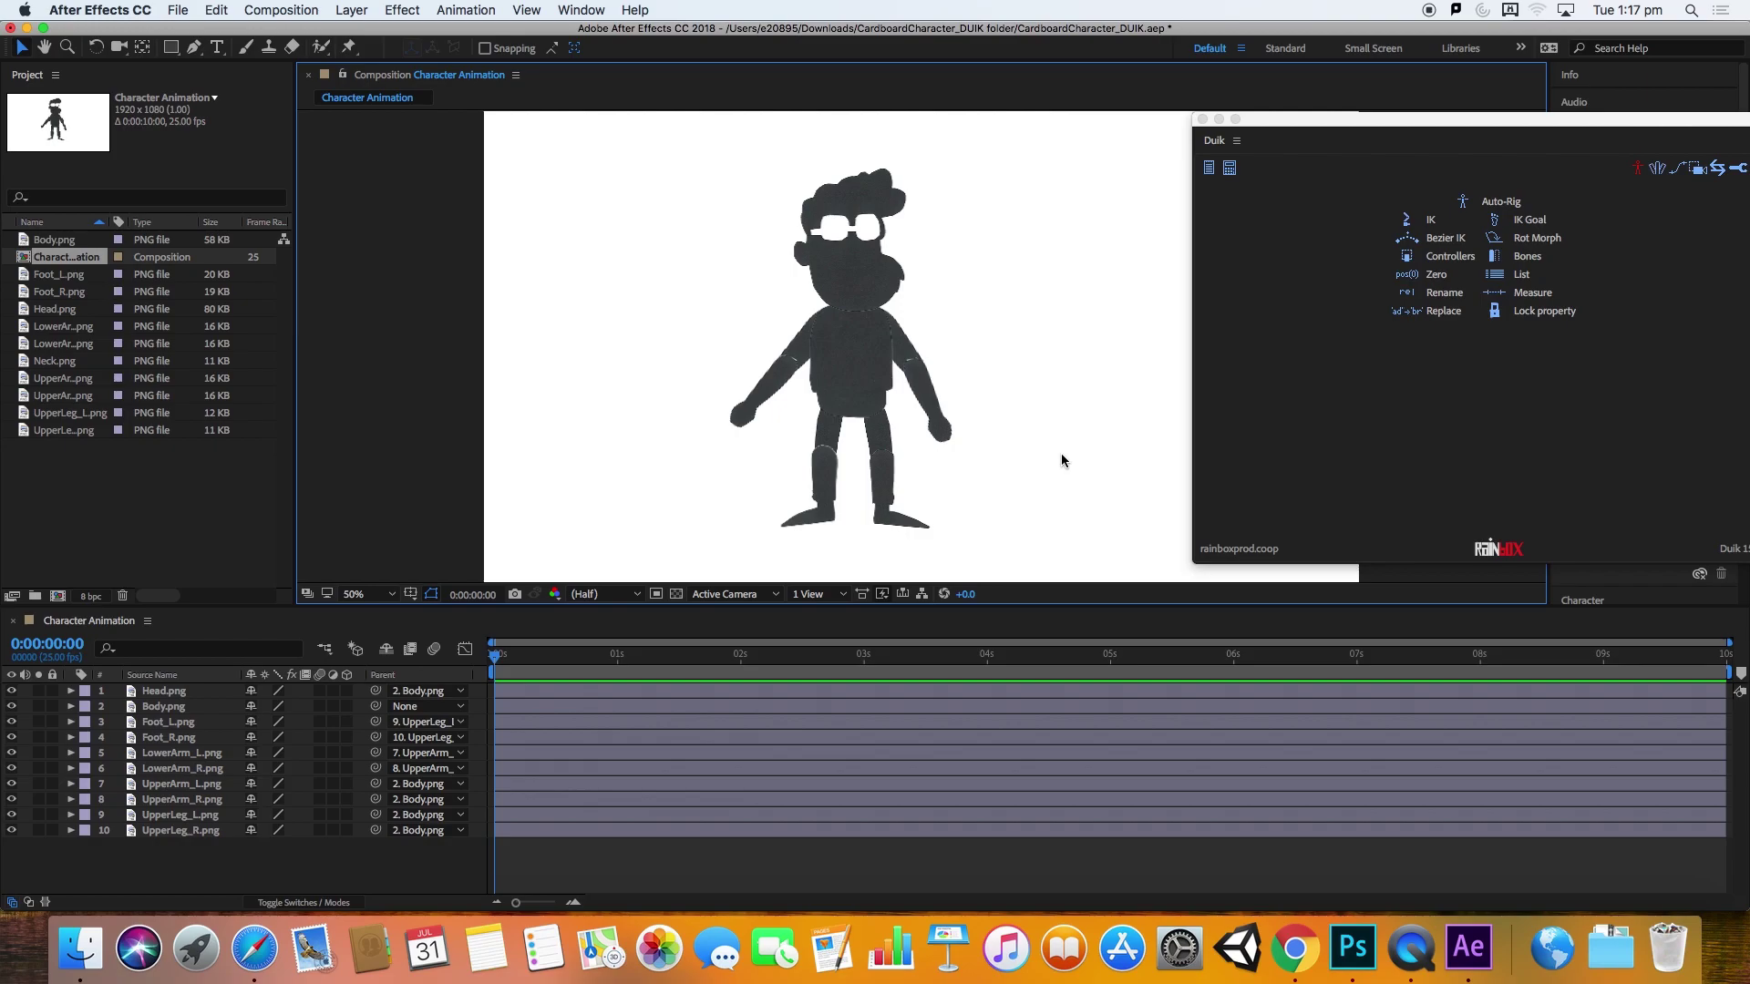
pyautogui.press('super+s')
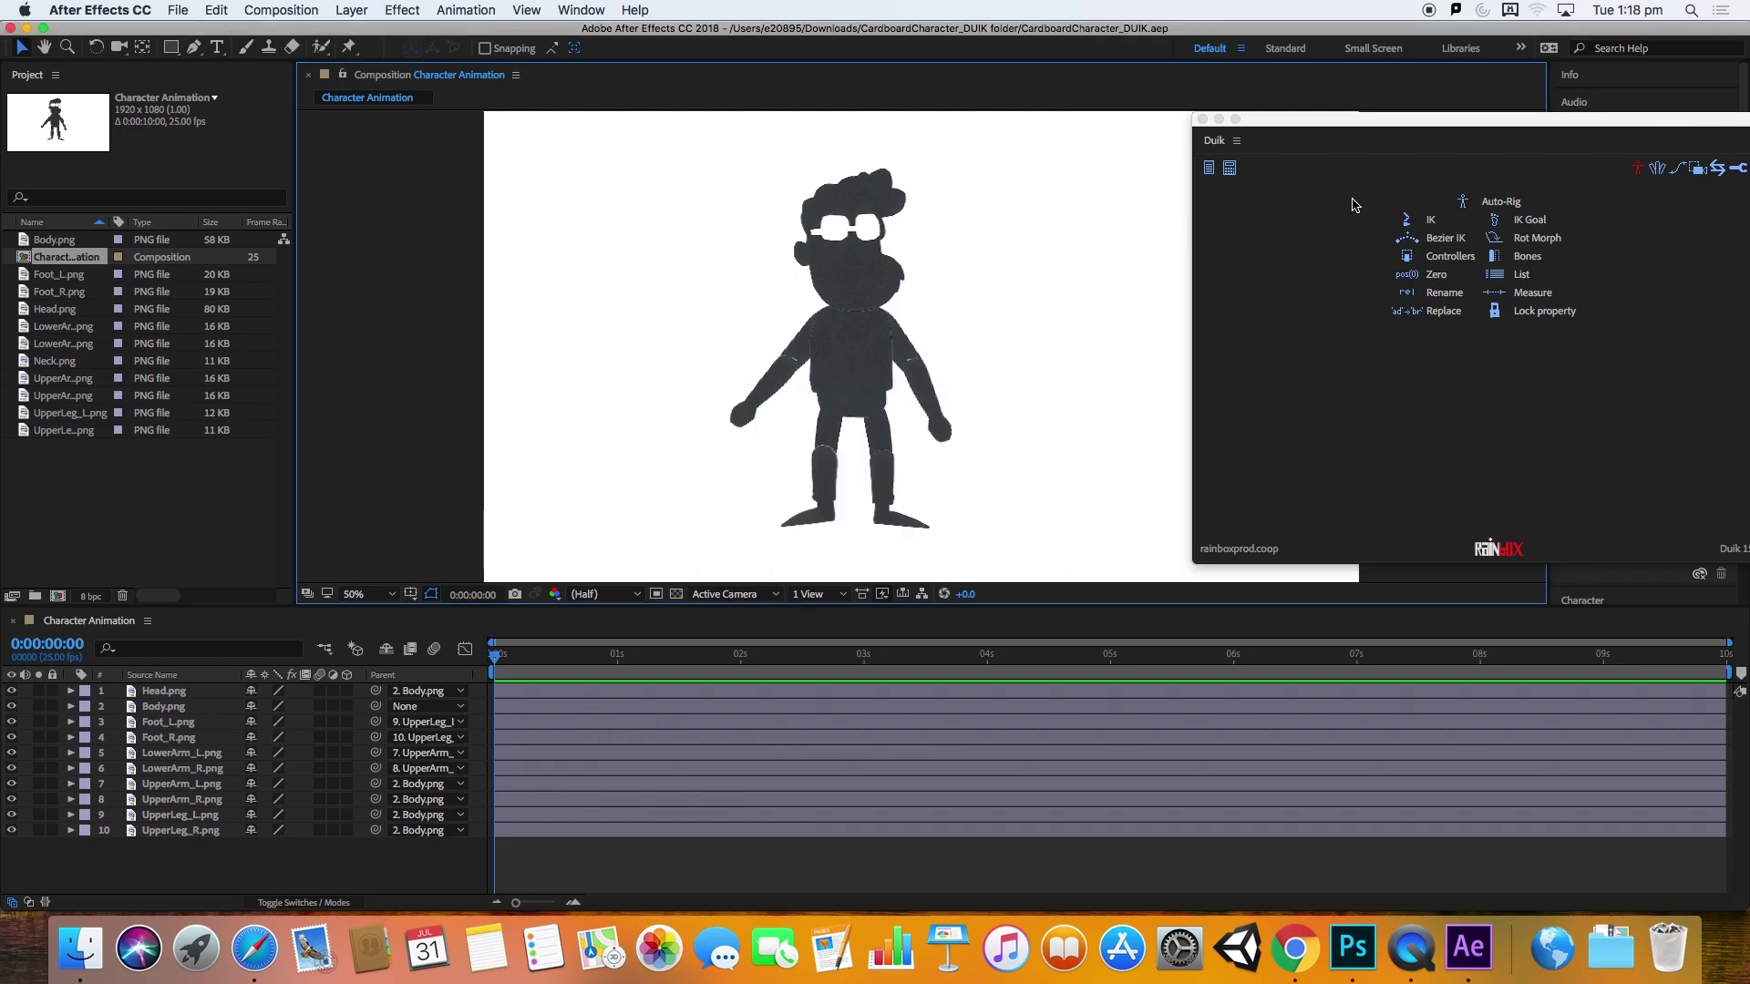
pyautogui.moveTo(1276, 119); pyautogui.dragTo(1163, 82)
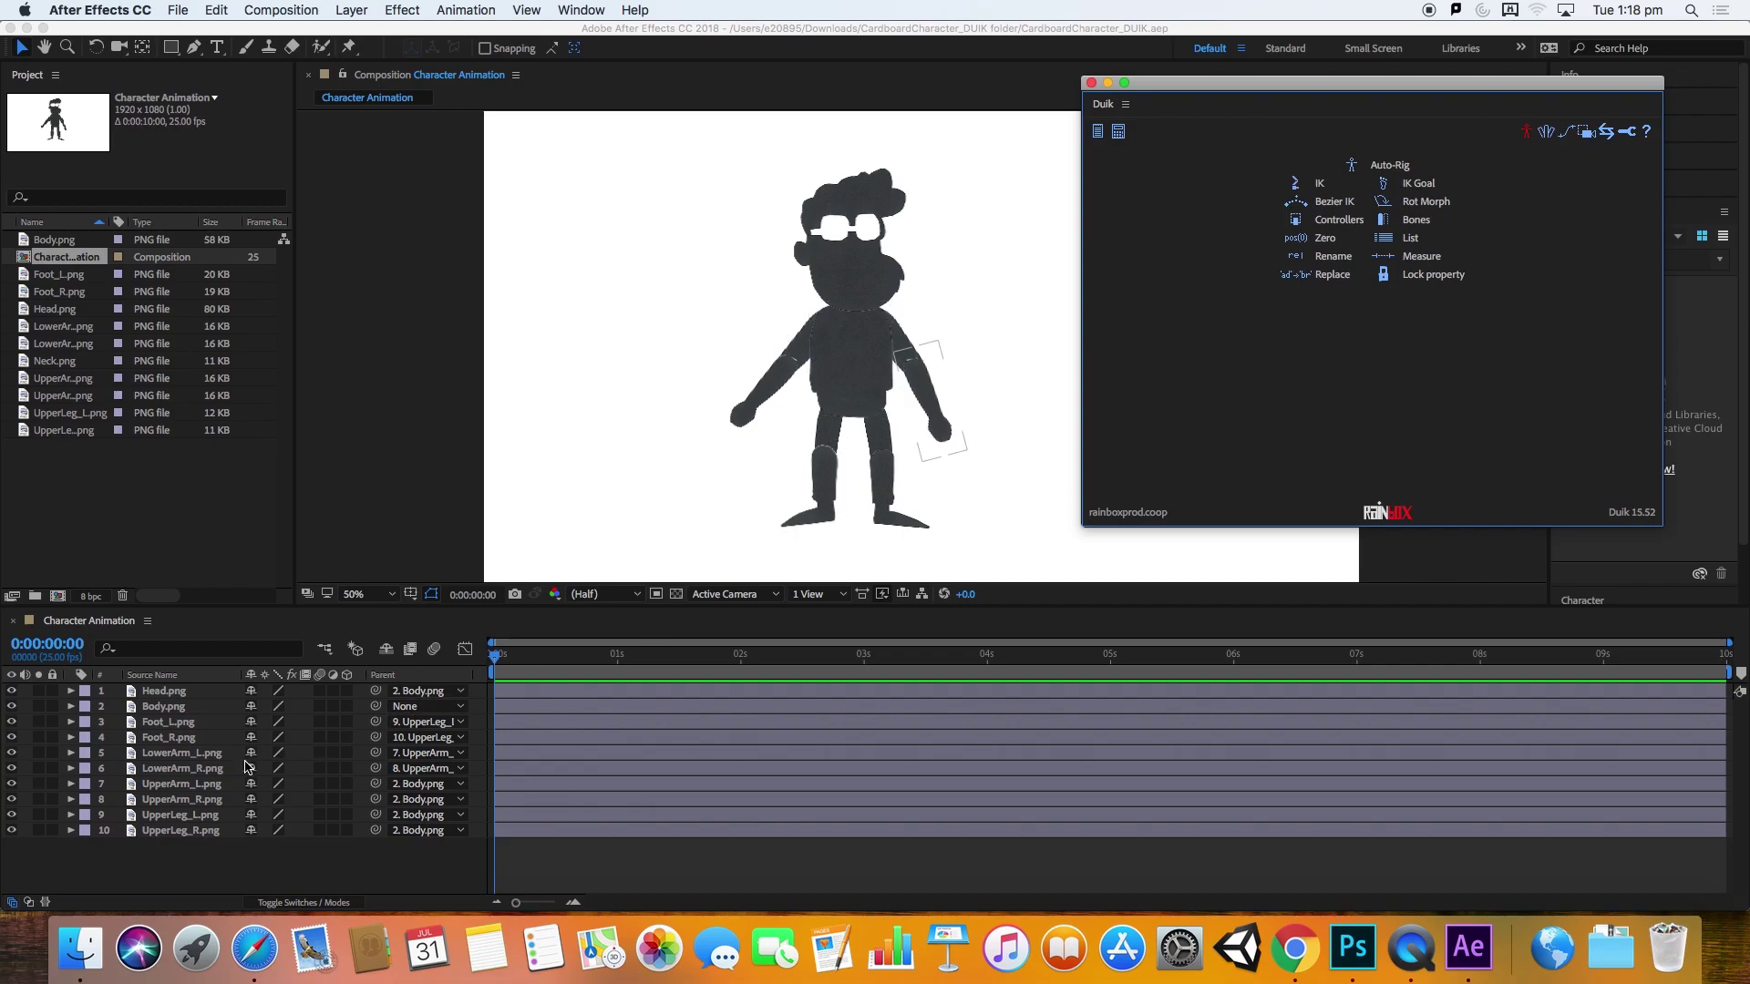
# Step: Select LowerArm_R.png and UpperArm_R.png and set the Duik controller color to Red
pyautogui.click(938, 429)
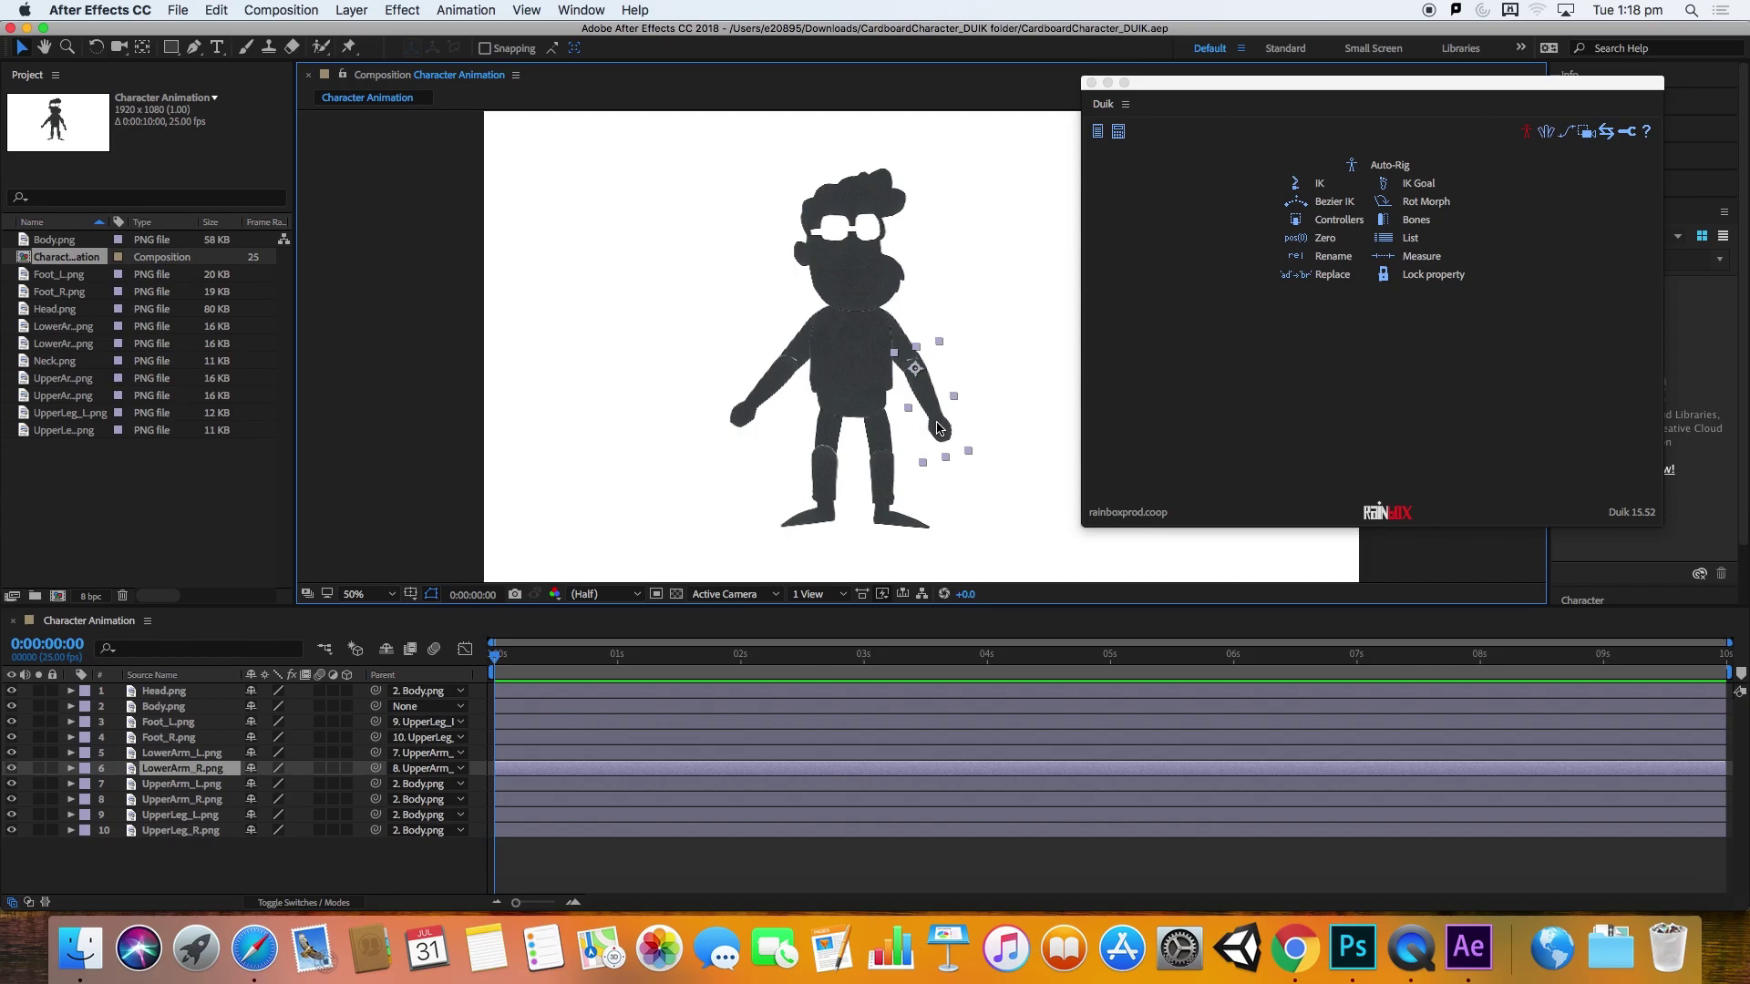
pyautogui.keyDown('shift'); pyautogui.click(902, 339); pyautogui.keyUp('shift')
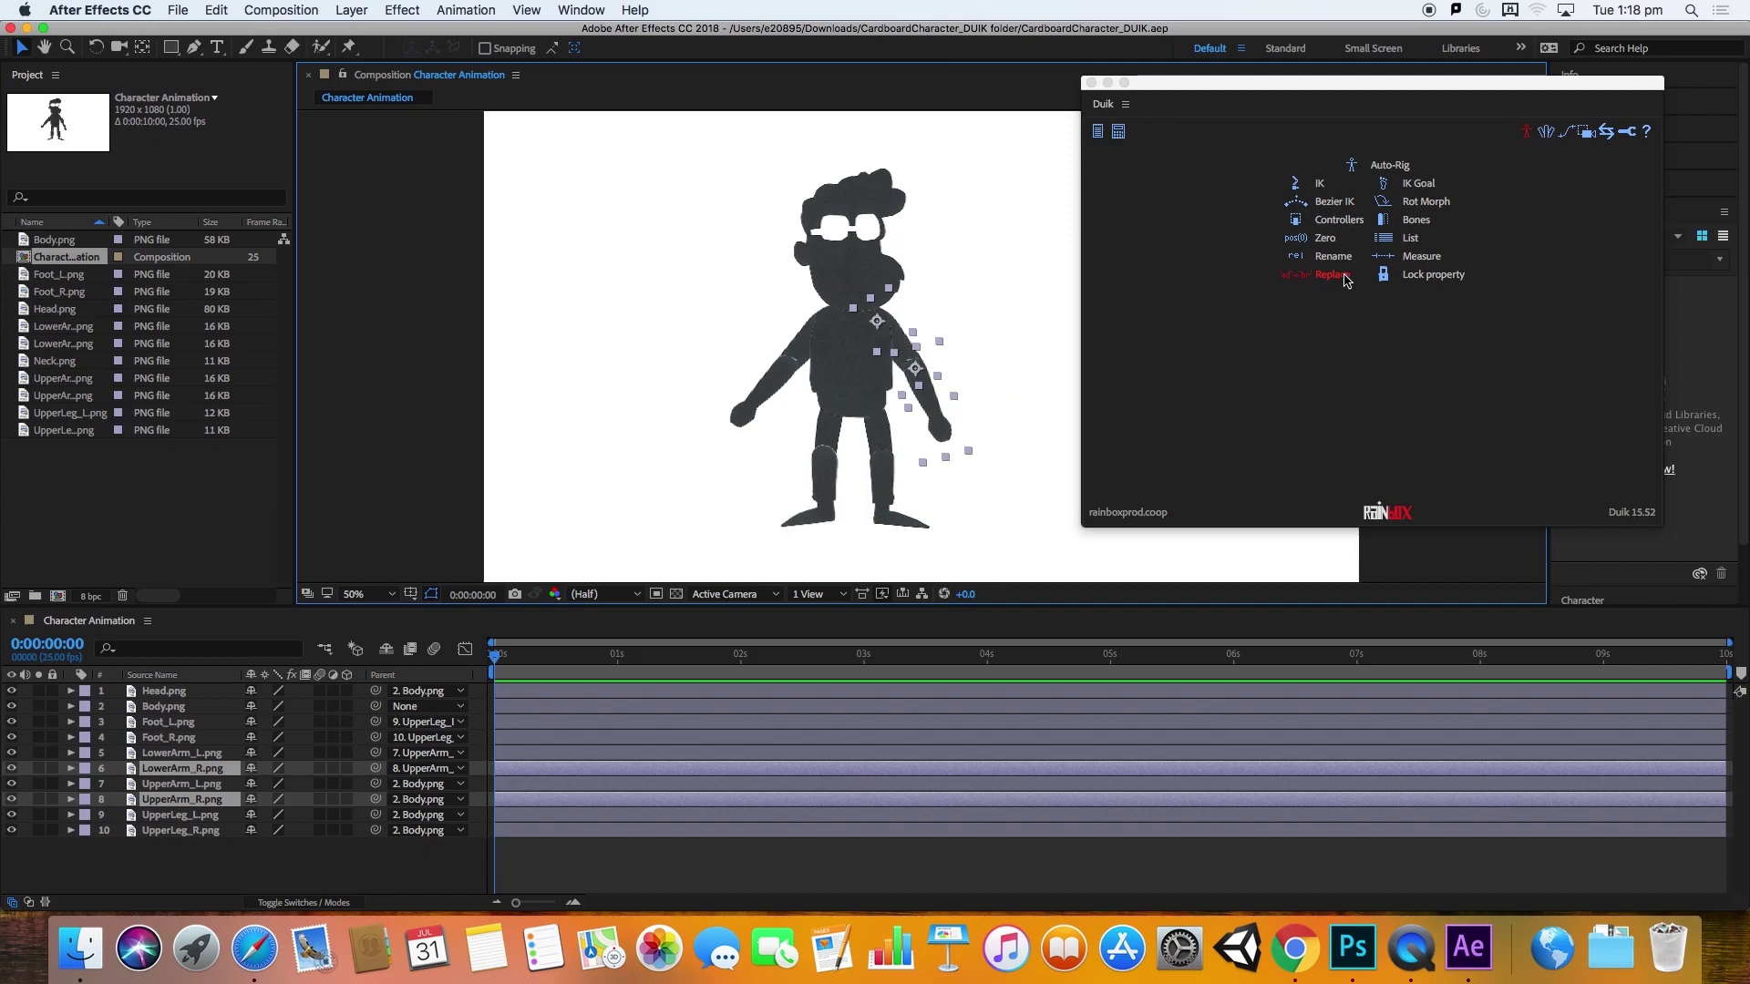
pyautogui.click(1339, 220)
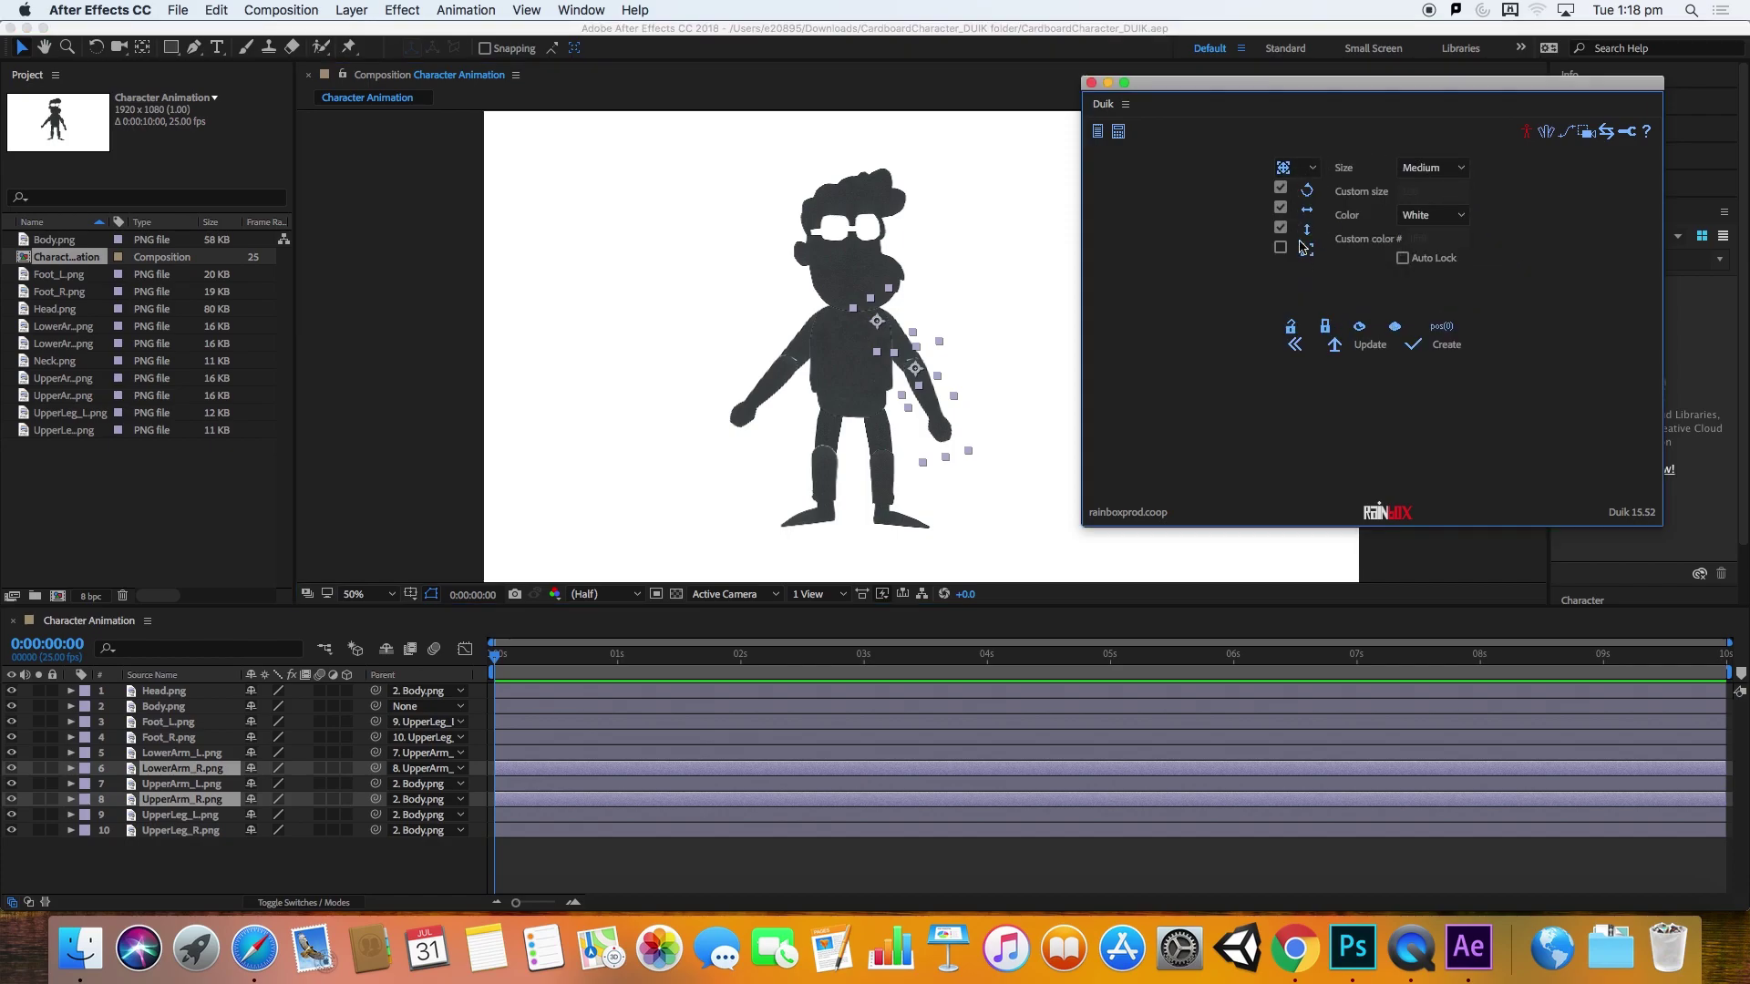
pyautogui.moveTo(1441, 89); pyautogui.dragTo(1428, 95)
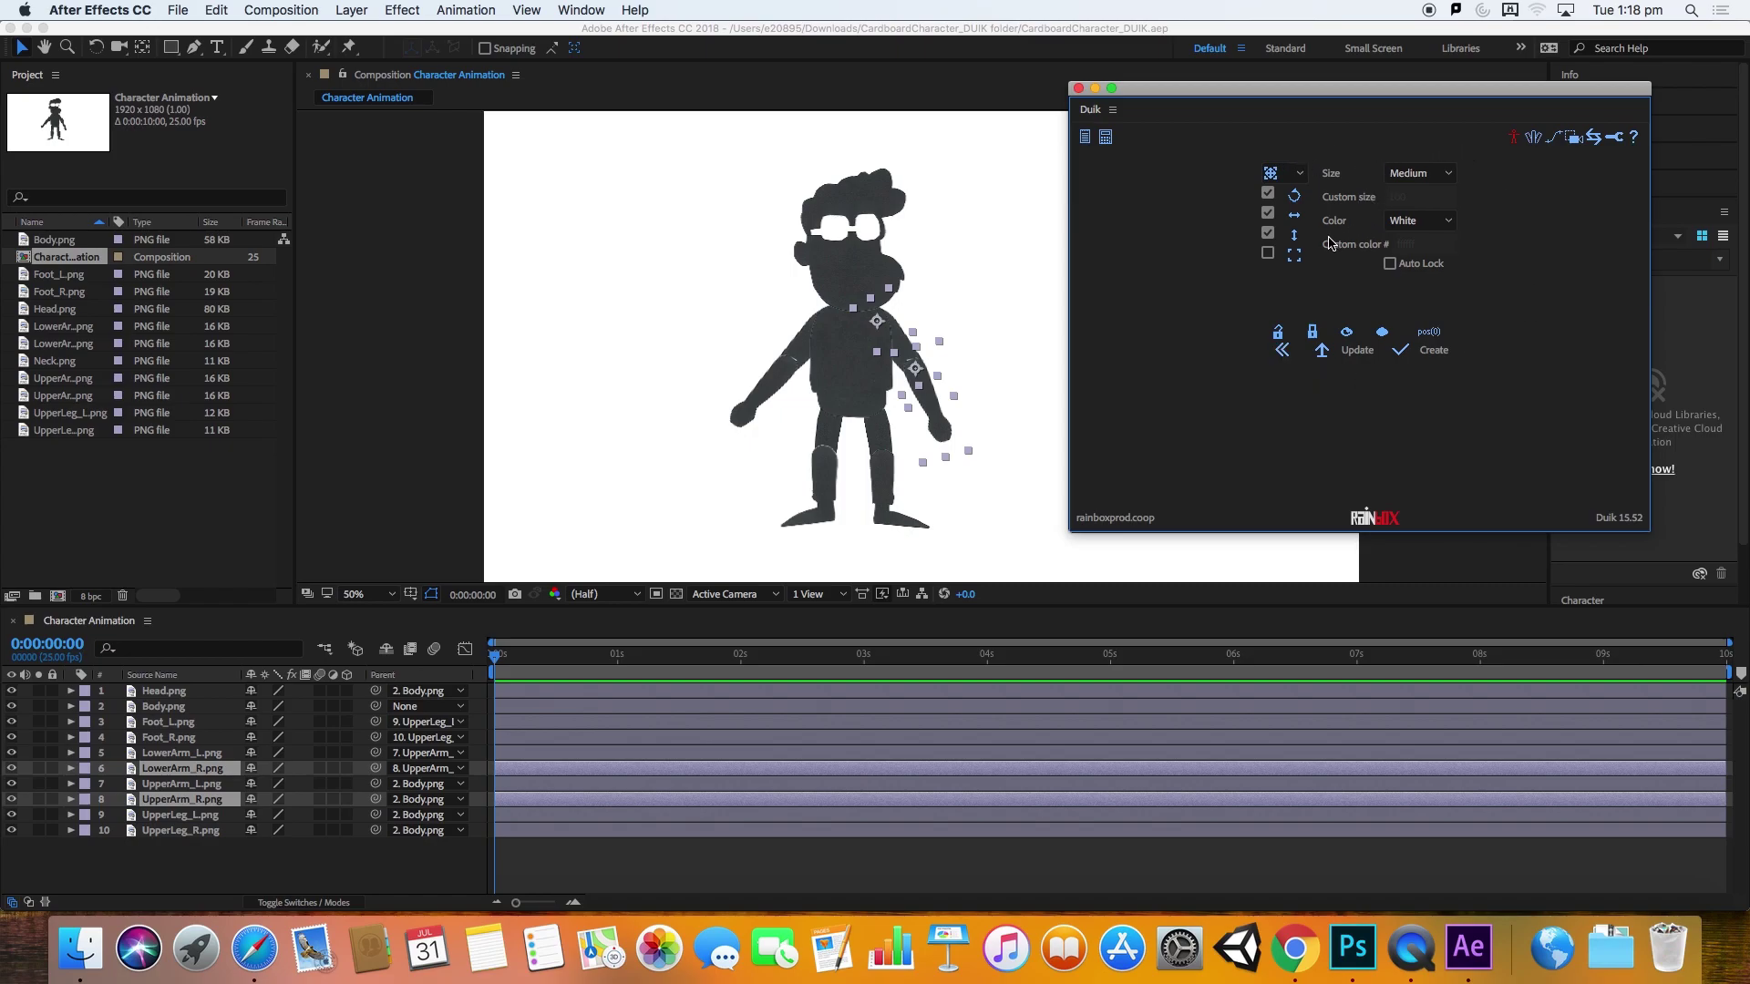
pyautogui.click(1451, 224)
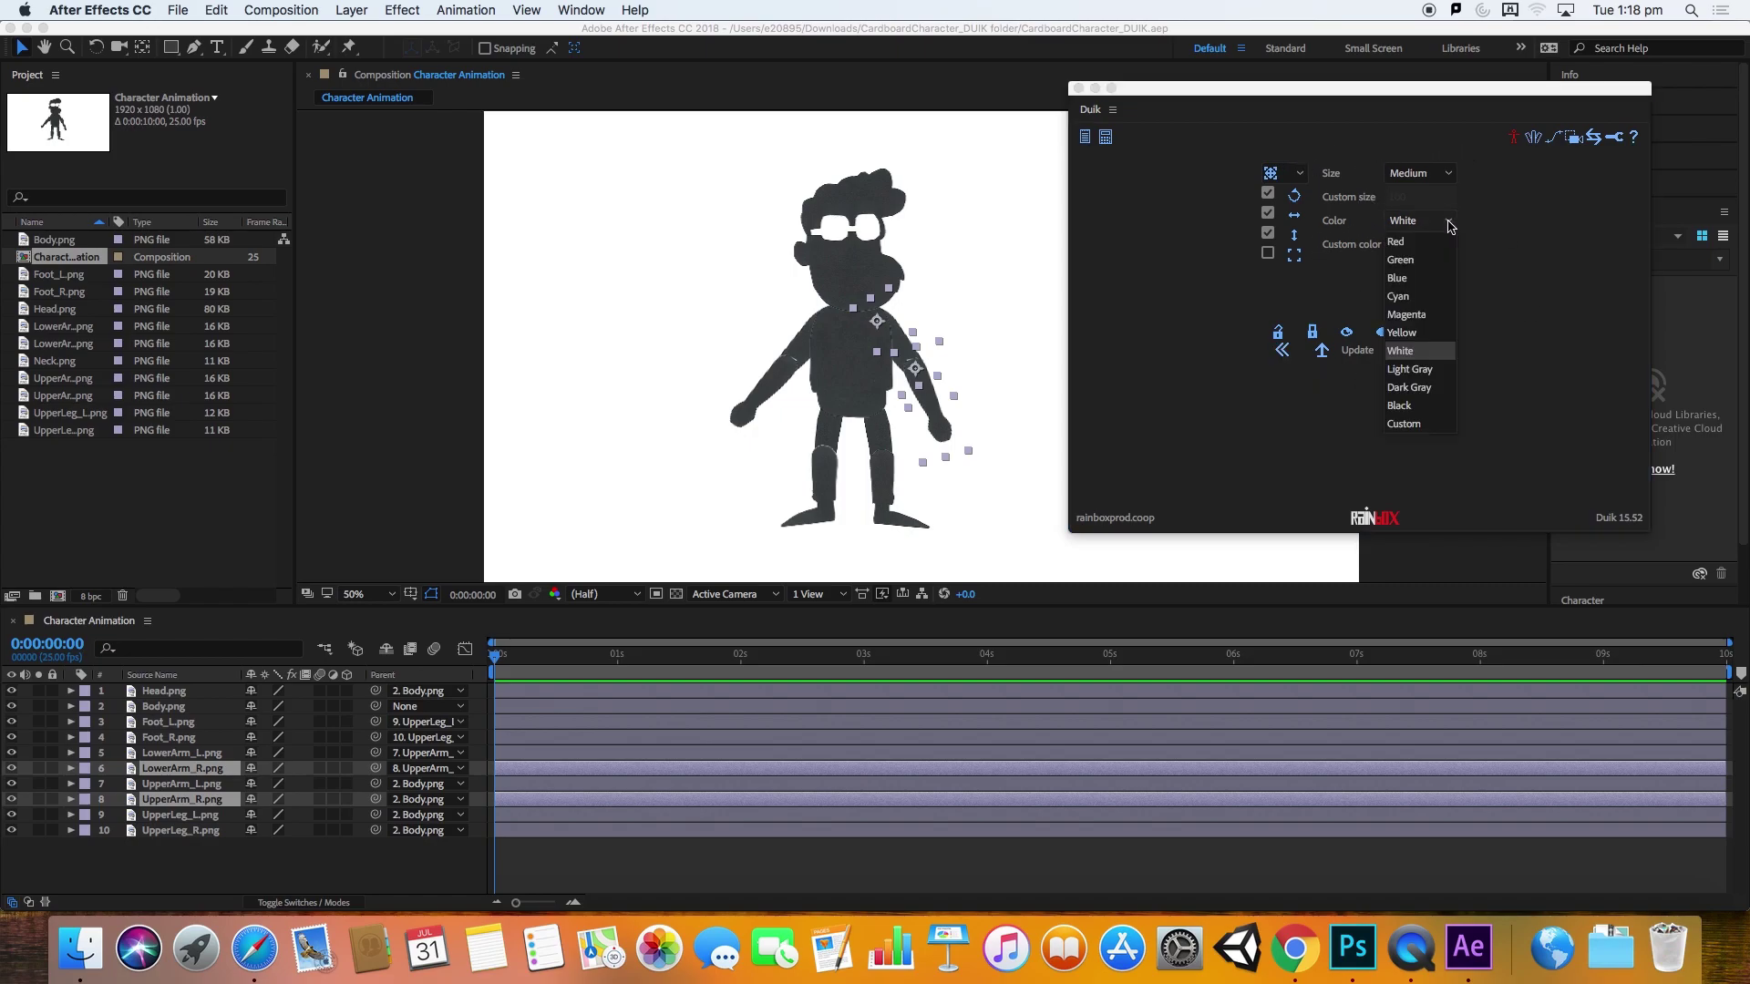
pyautogui.click(1403, 242)
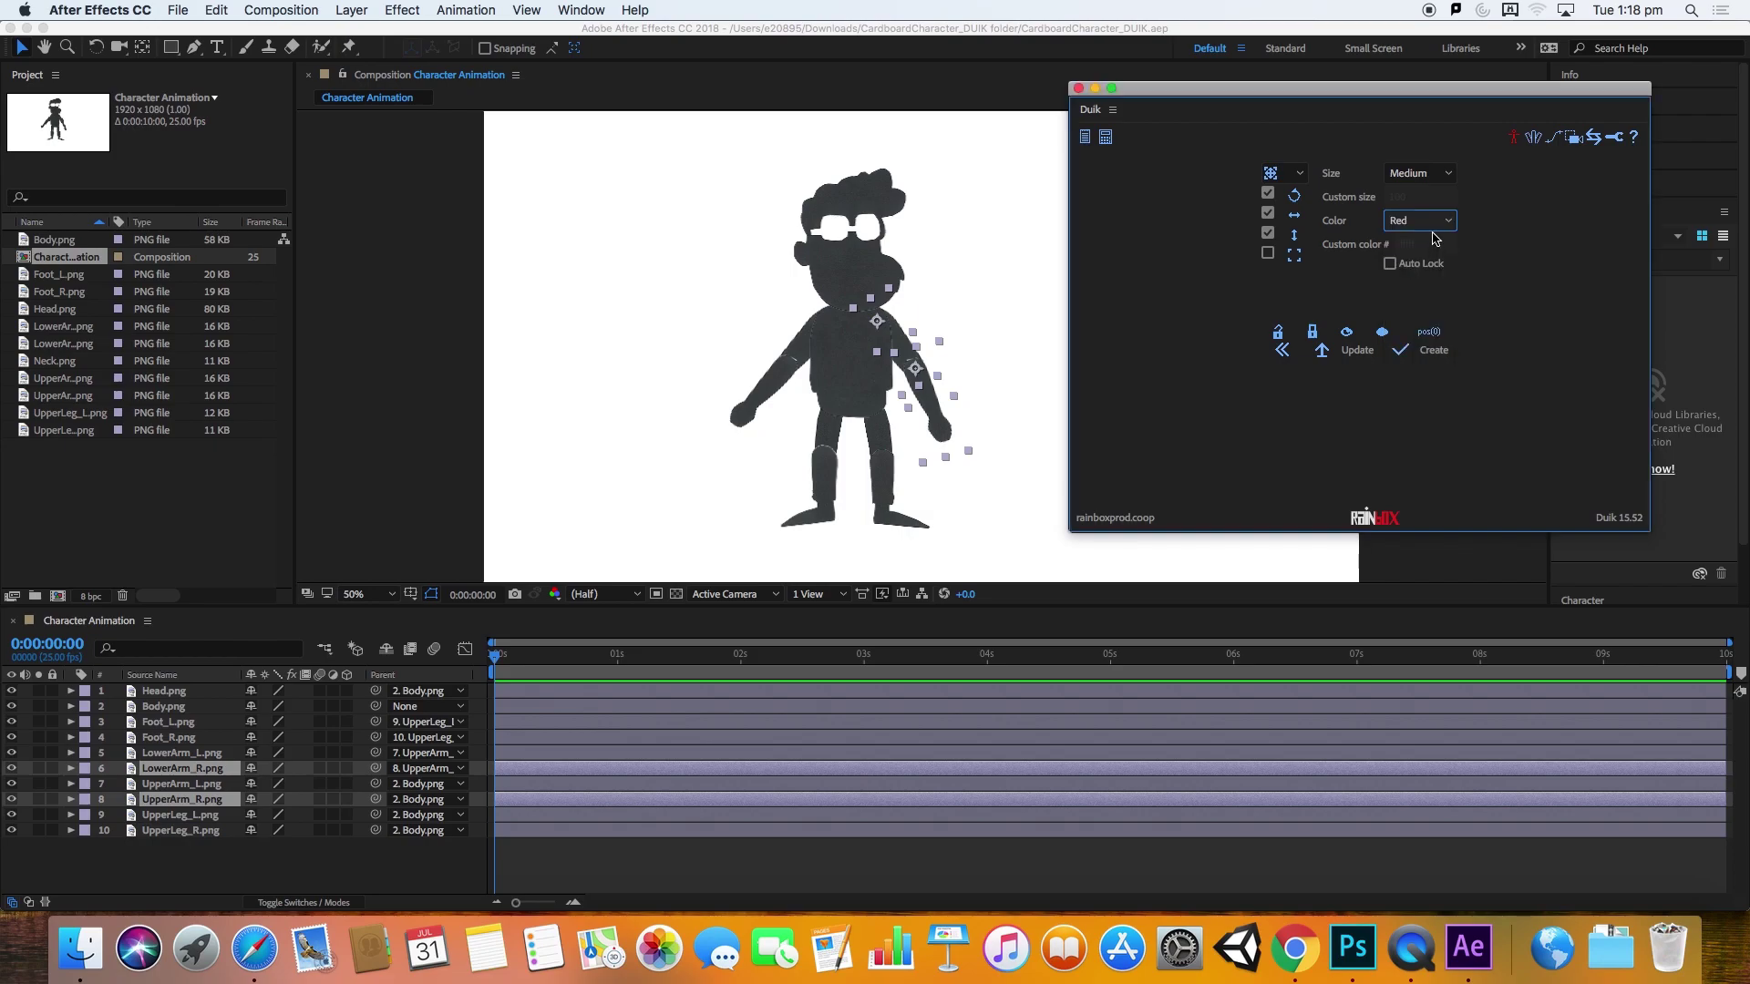
# Step: Create controllers for LowerArm_R.png and UpperArm_R.png, and undo their creation
pyautogui.click(1418, 357)
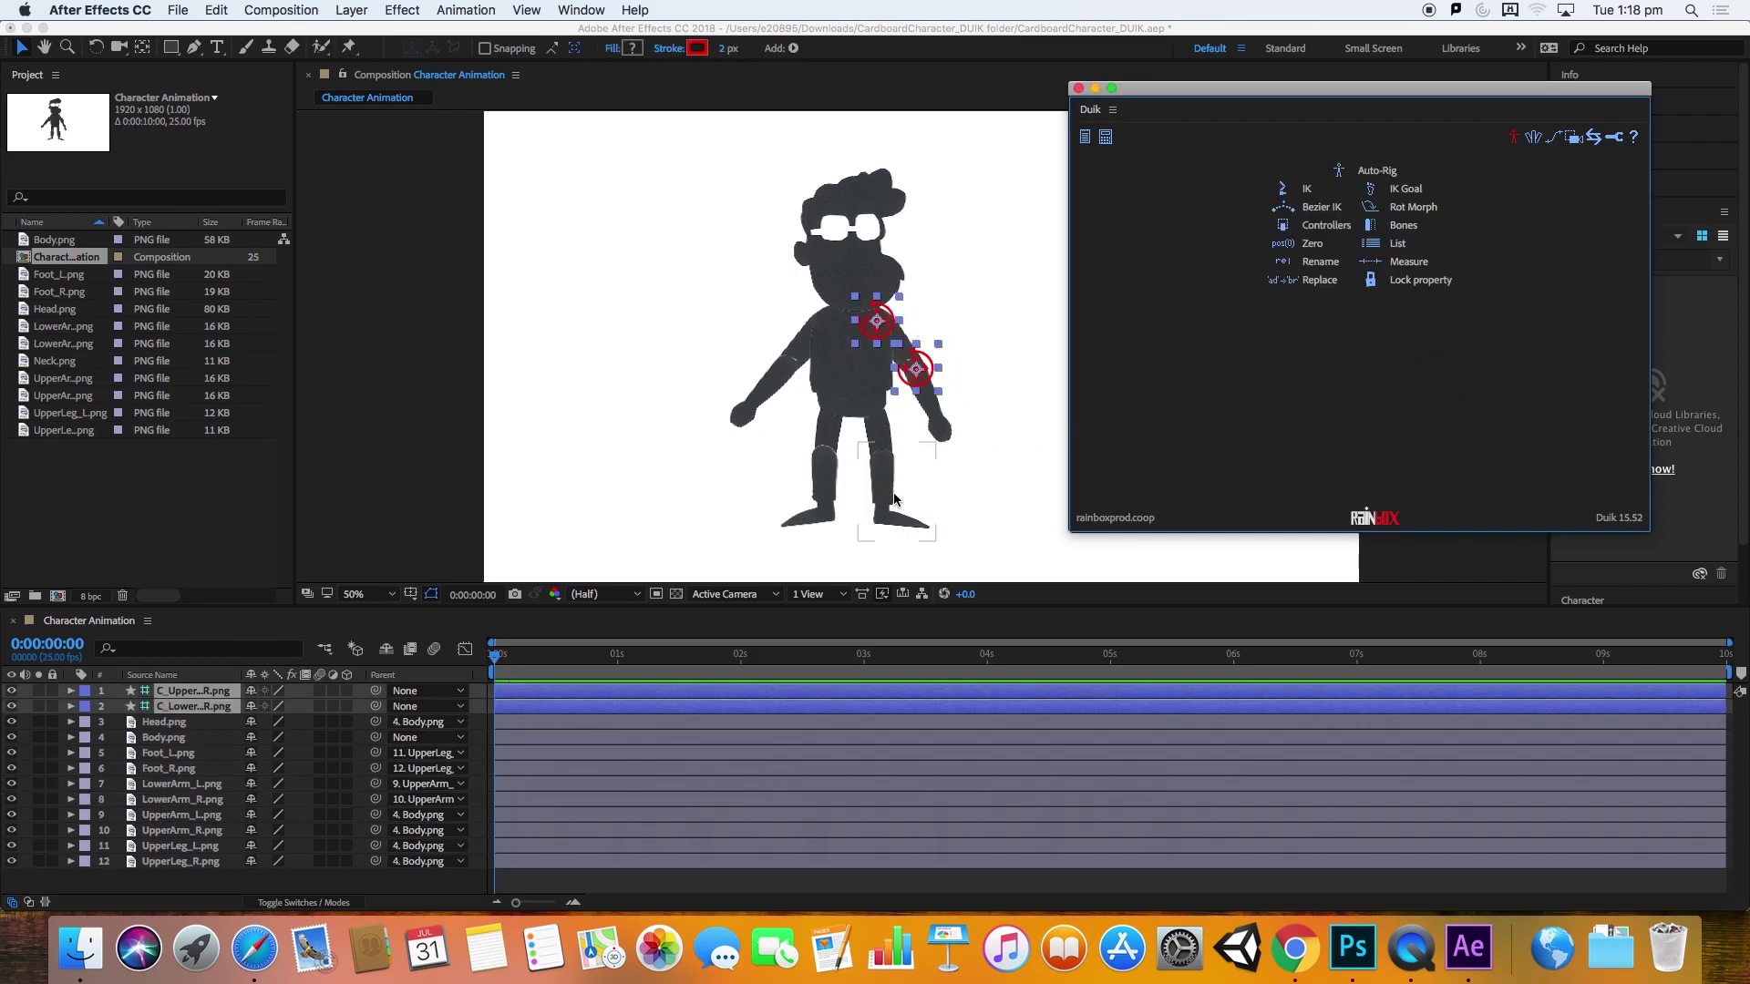
pyautogui.click(975, 401)
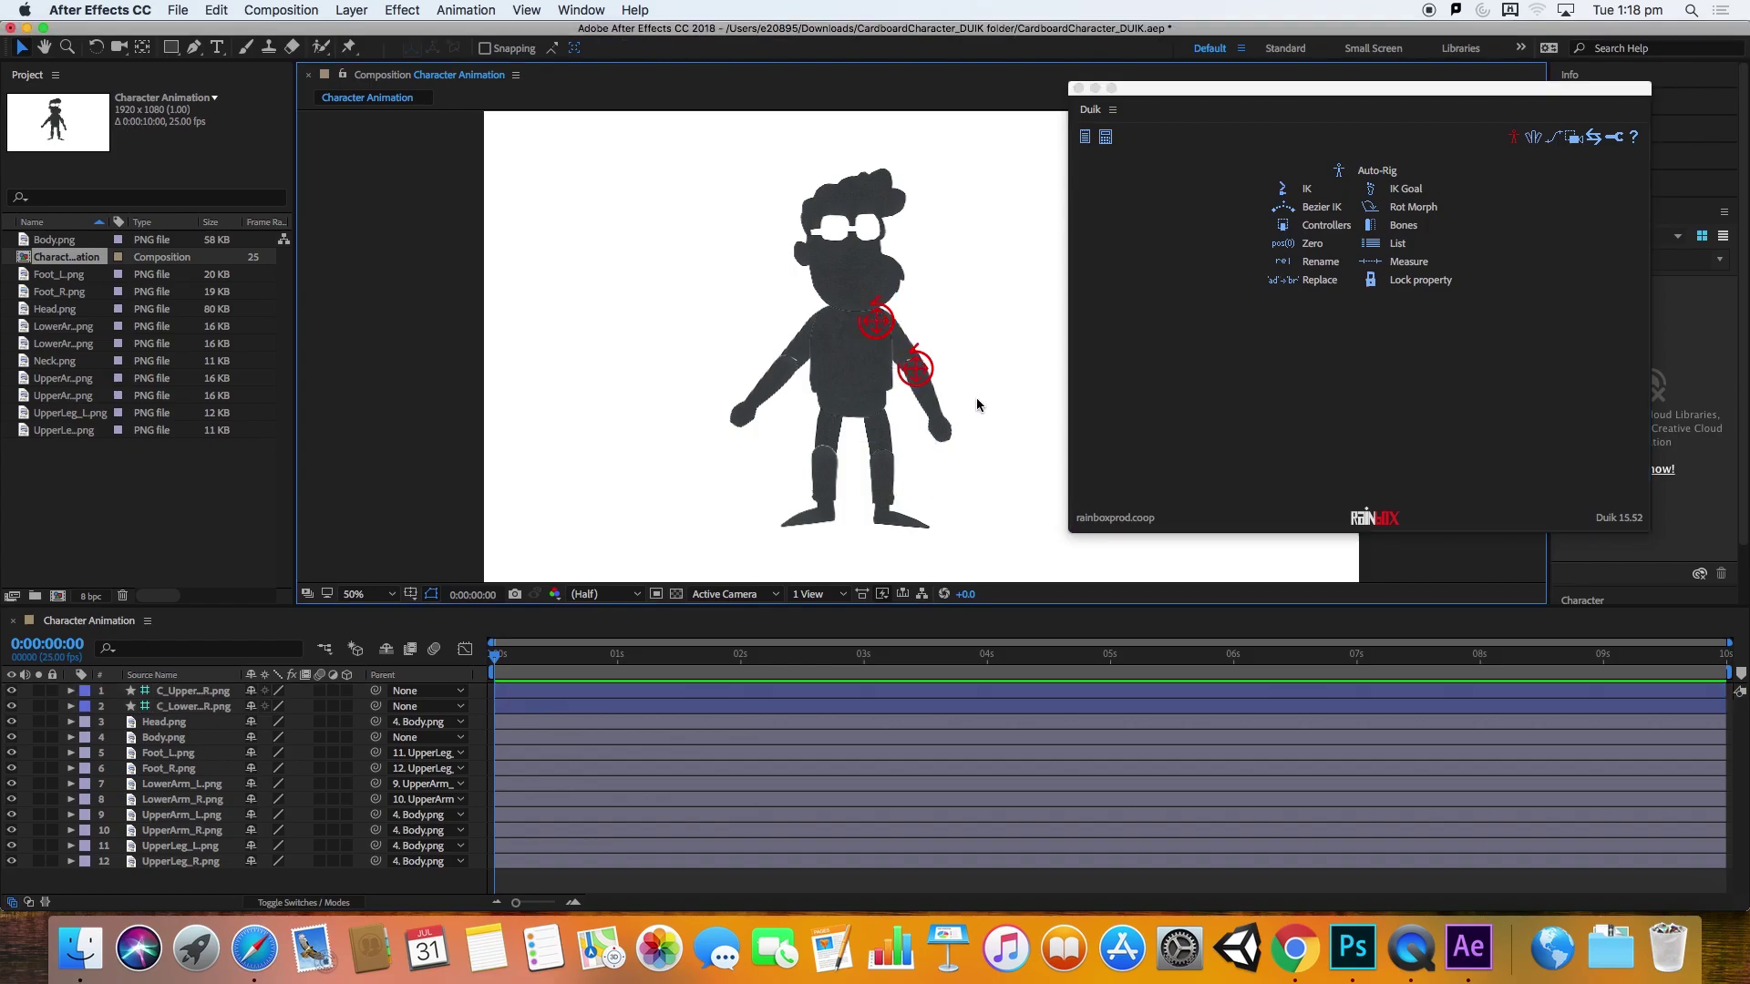
pyautogui.press('super+z')
pyautogui.click(984, 408)
# Step: Create a medium red controller for LowerArm_R.png alone, and undo it
pyautogui.click(946, 420)
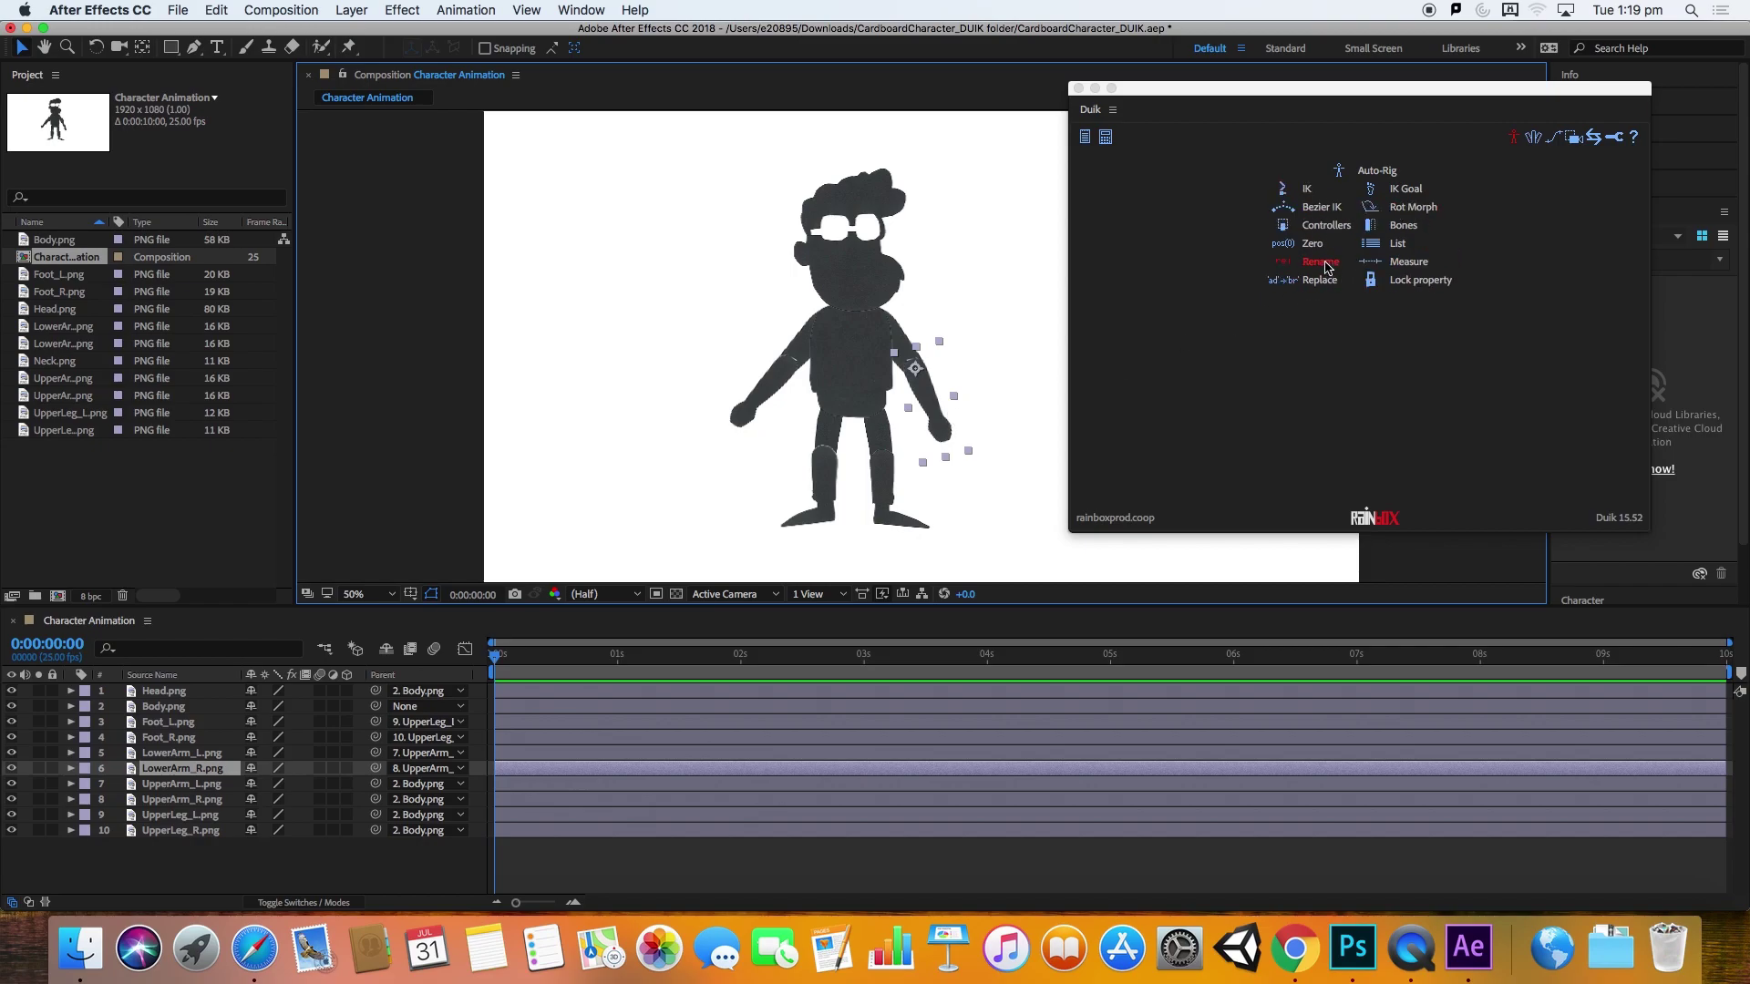
pyautogui.click(1323, 227)
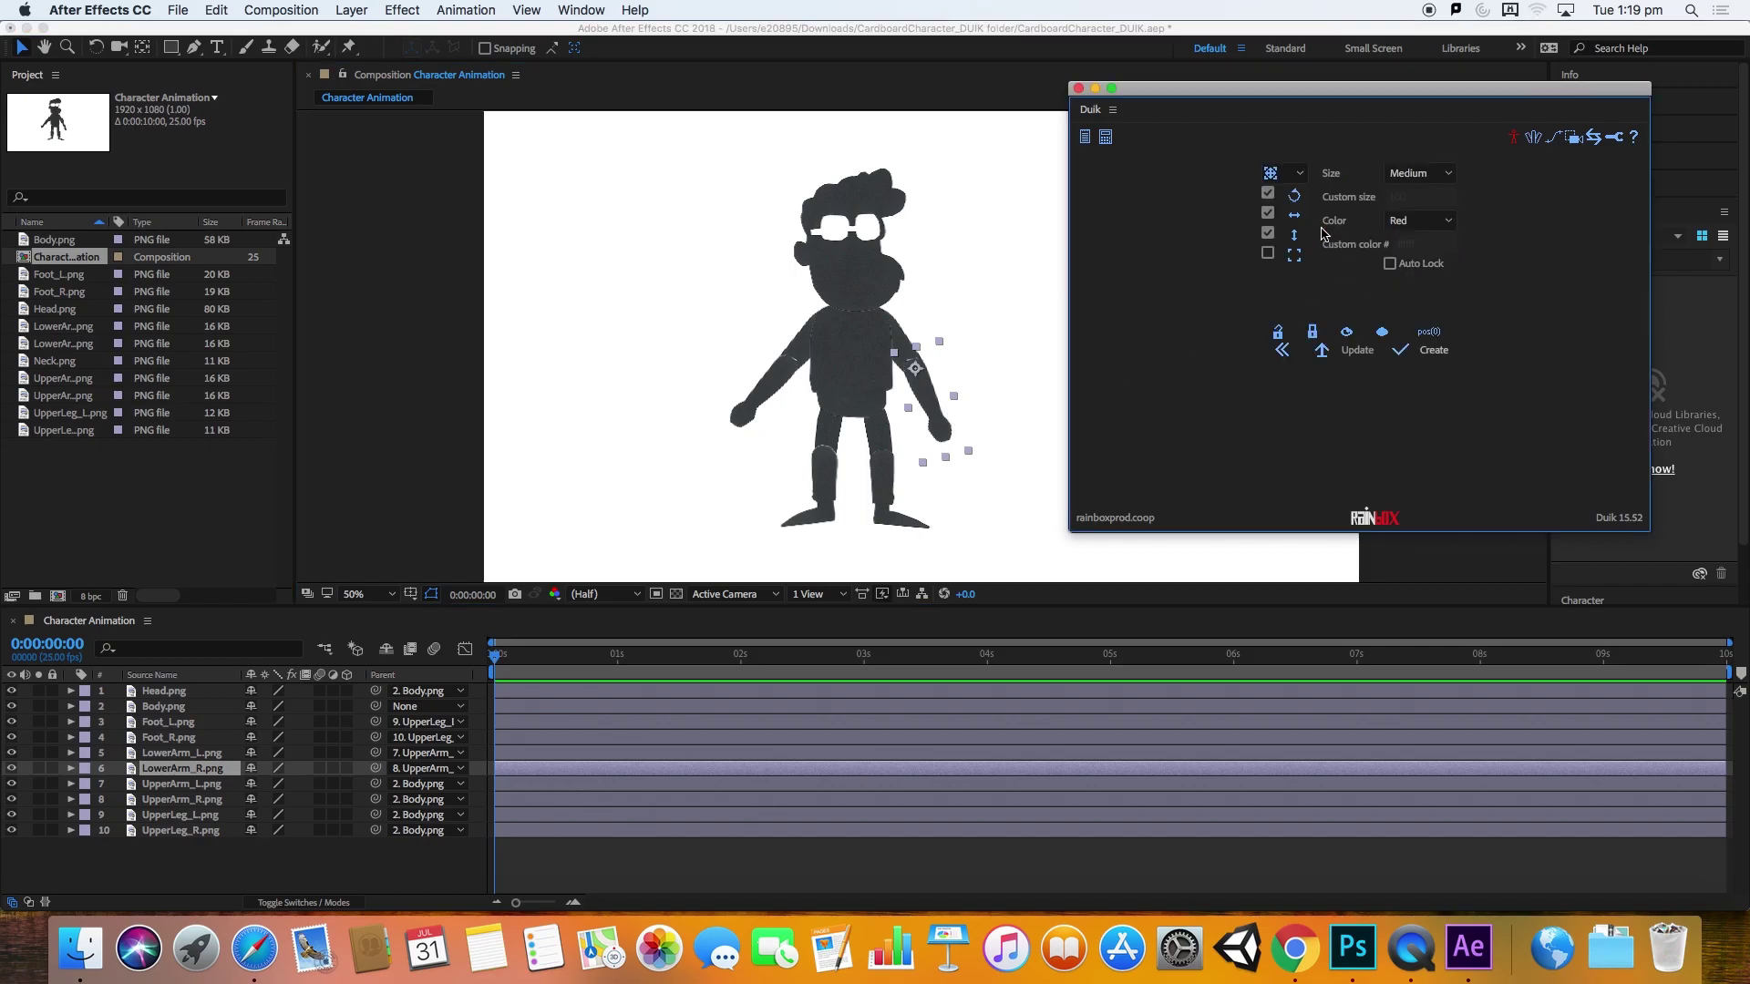
pyautogui.click(1433, 351)
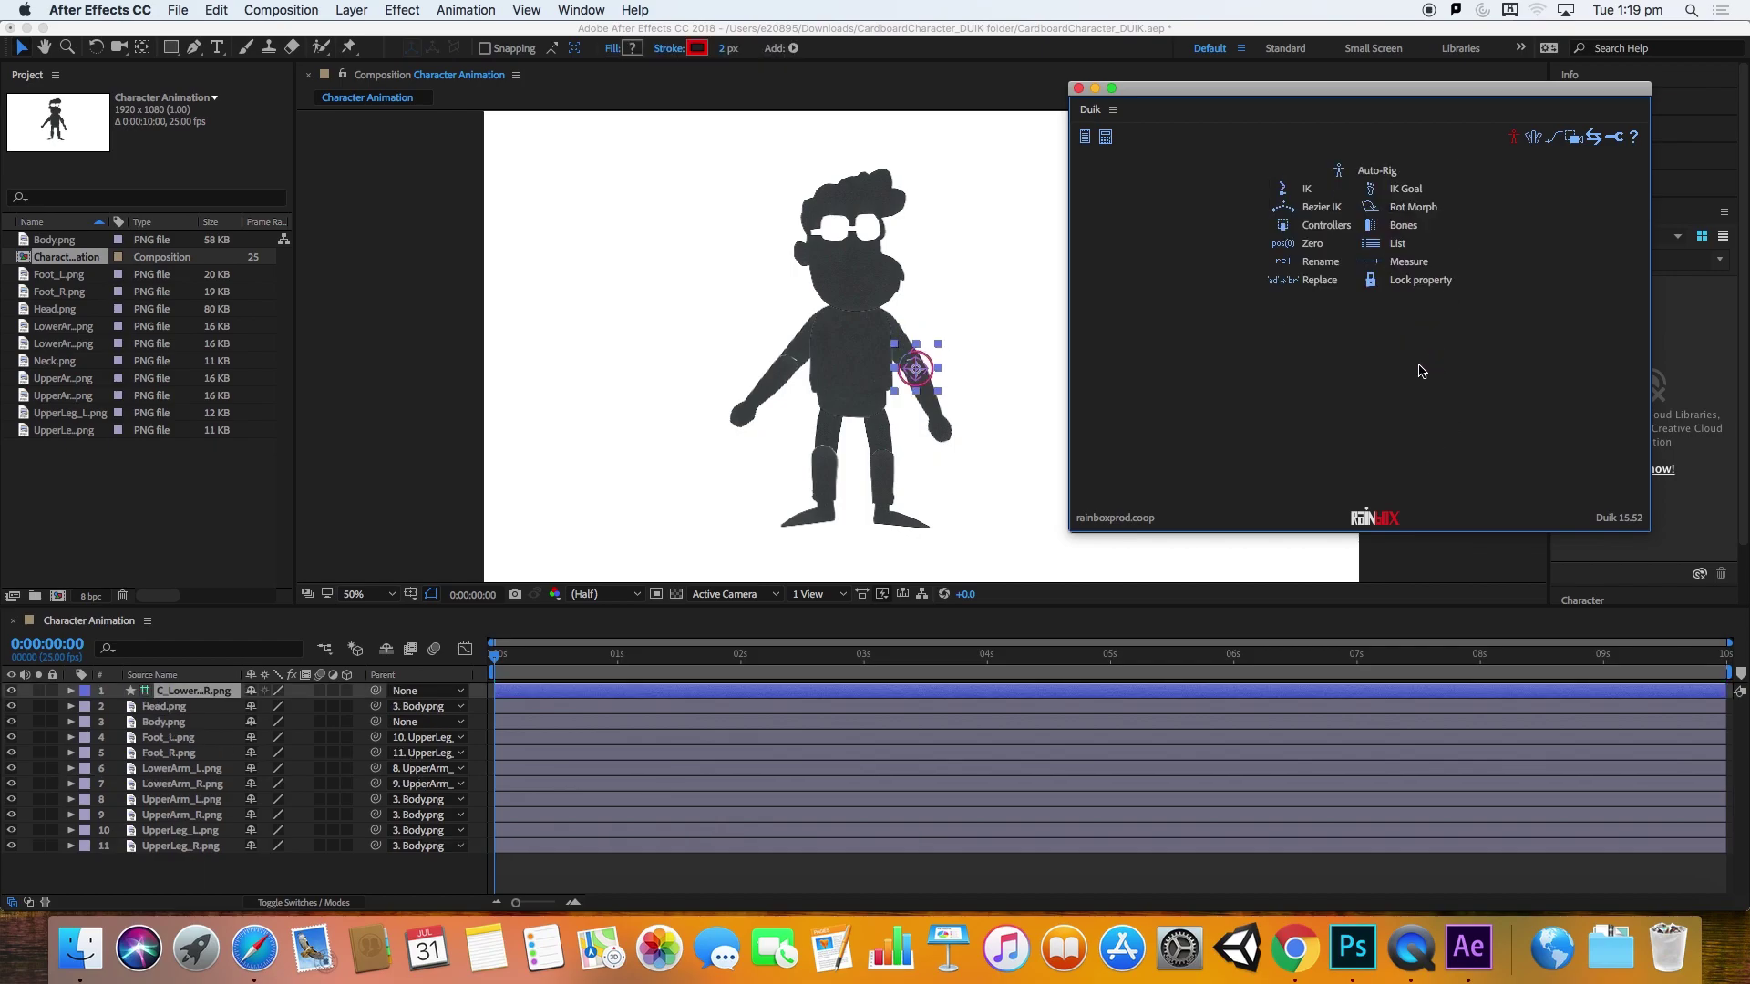
pyautogui.click(1002, 384)
pyautogui.press('super+z')
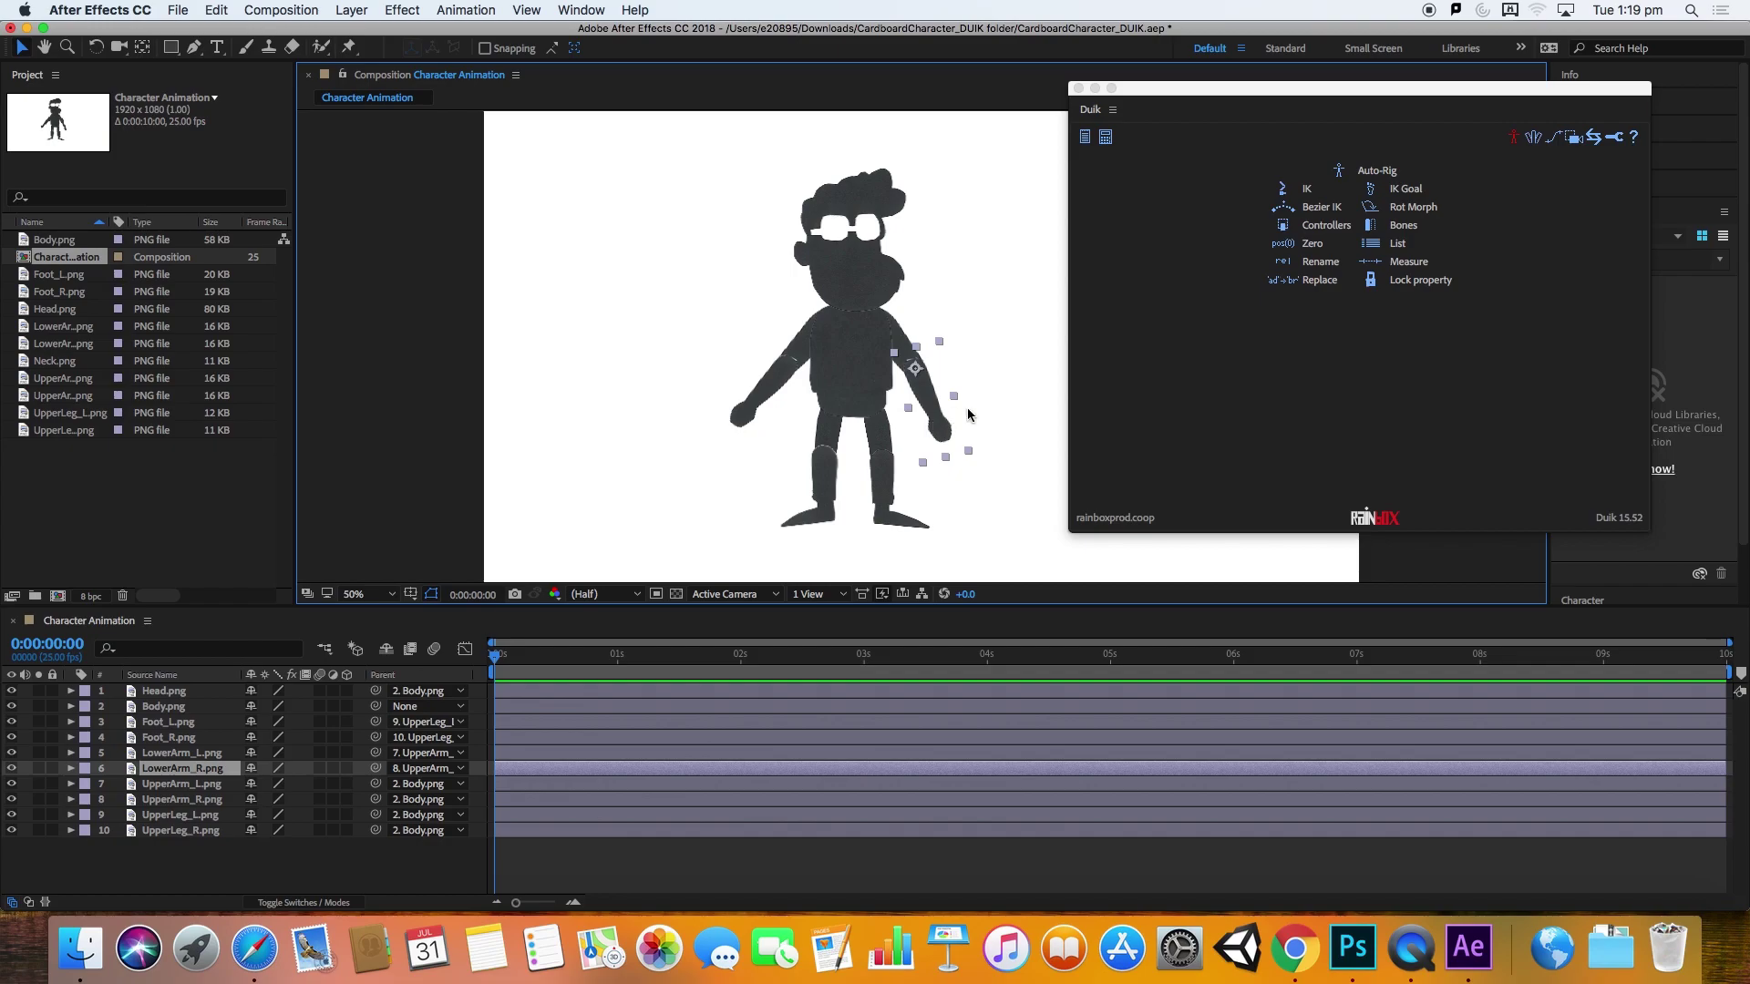
# Step: Create a medium red controller for LowerArm_R.png and move it onto that arm's hand
pyautogui.click(1344, 231)
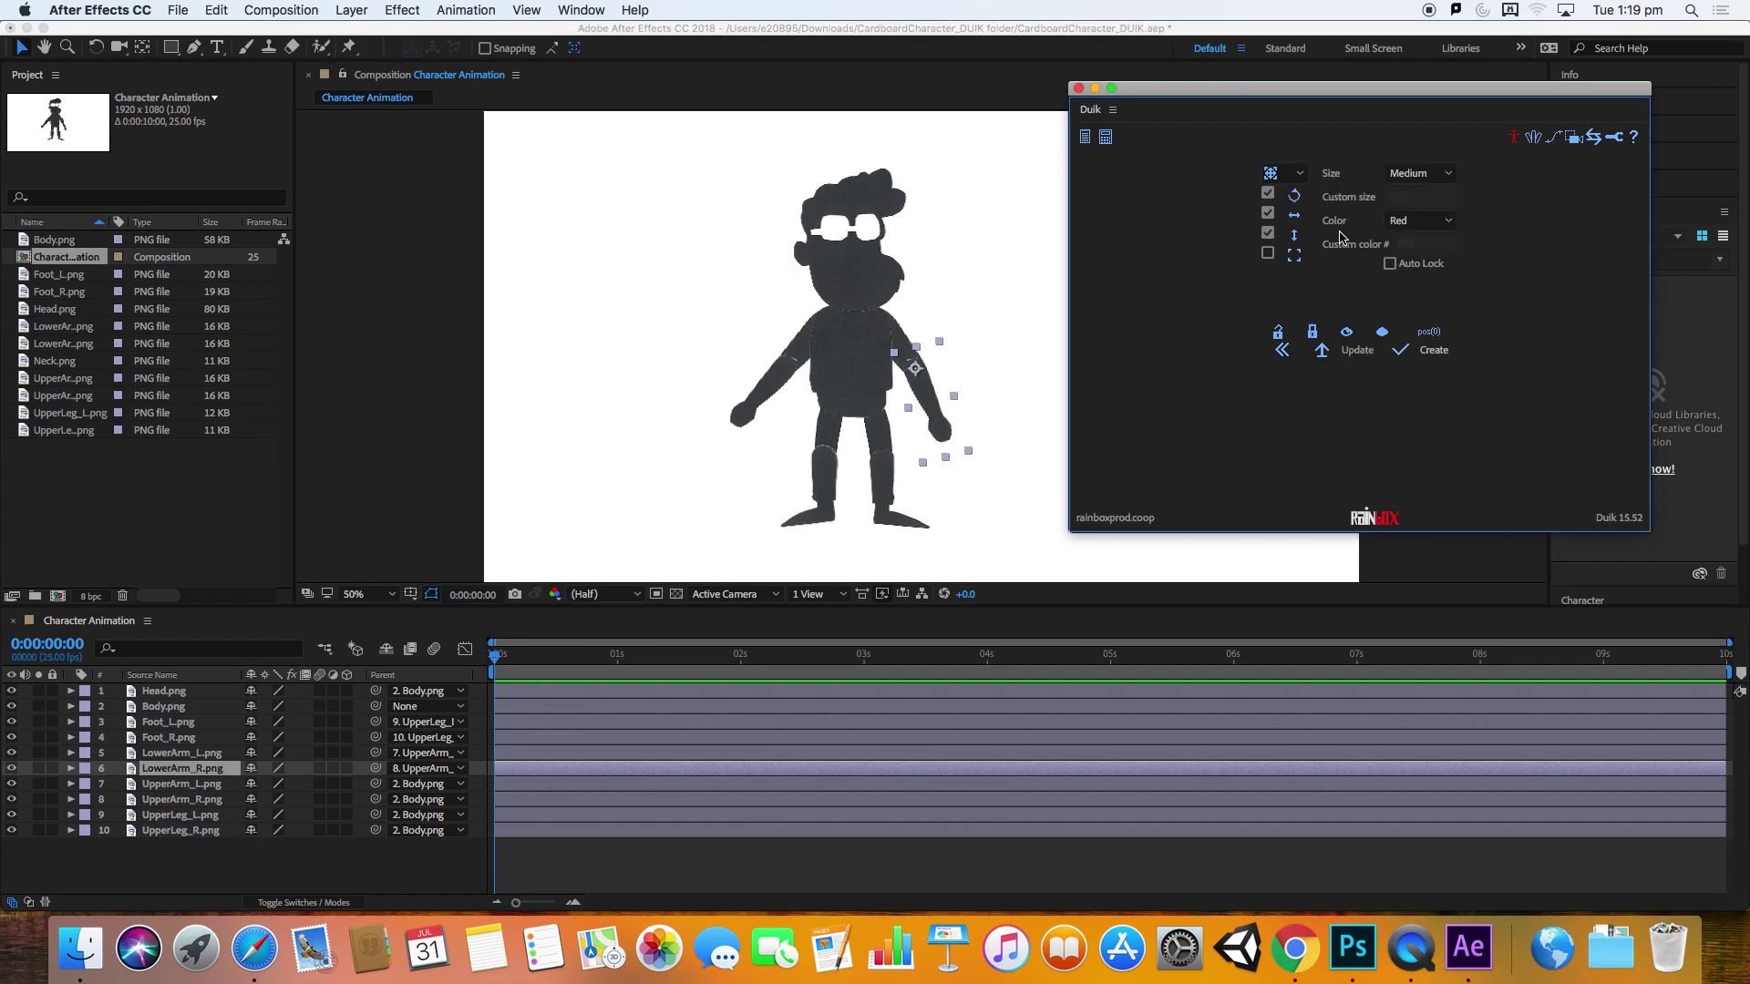
pyautogui.click(1437, 224)
pyautogui.click(1437, 230)
pyautogui.click(1433, 351)
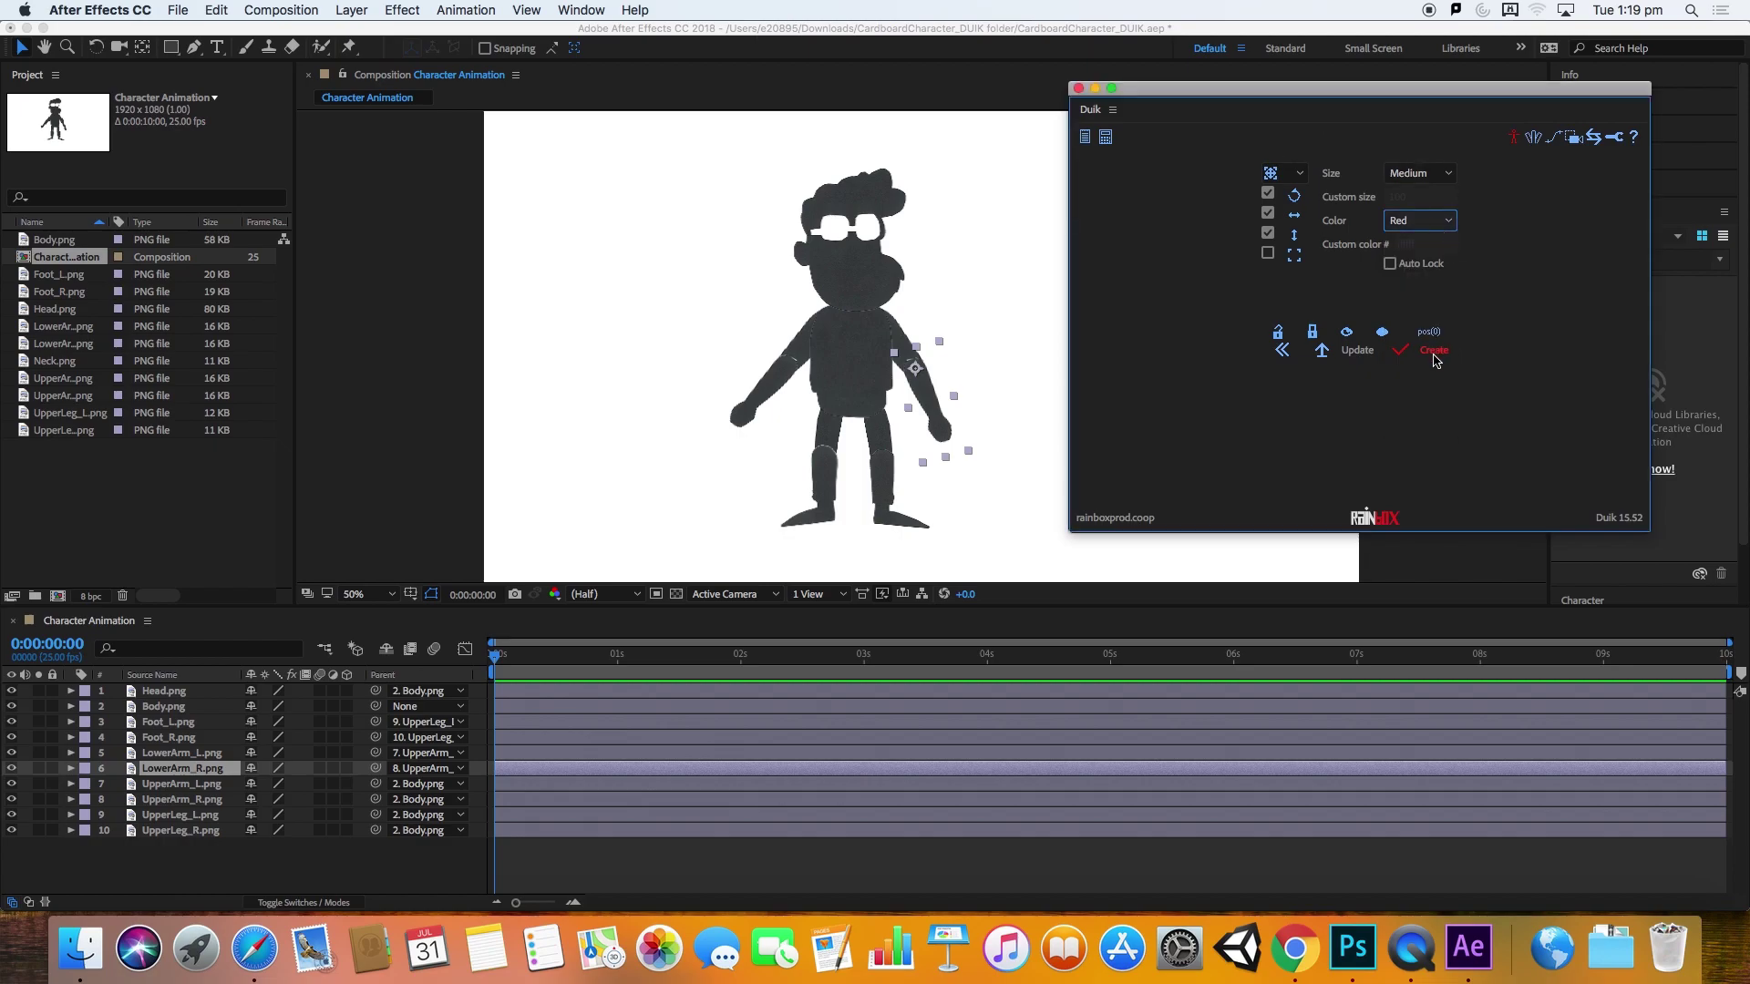
pyautogui.moveTo(926, 392); pyautogui.dragTo(928, 438)
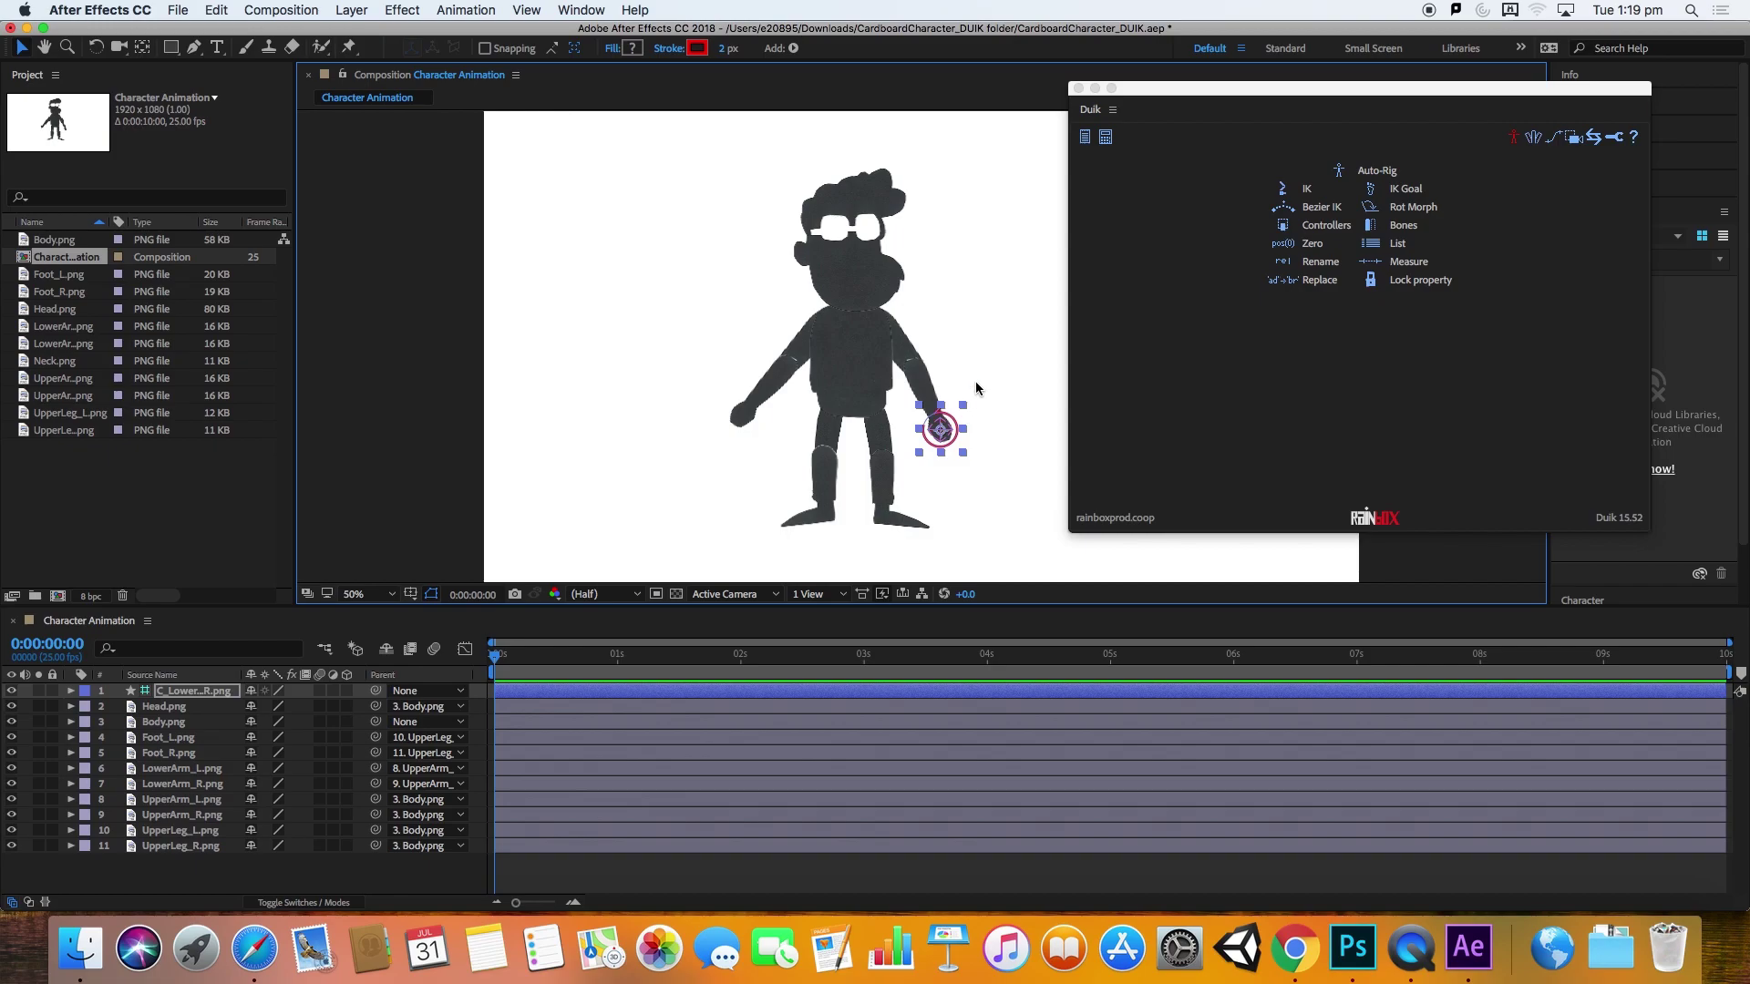
pyautogui.click(971, 396)
# Step: Create a 2-Layer IK from the LowerArm_R controller, LowerArm_R.png and UpperArm_R.png, and raise the hand controller to bend the arm
pyautogui.click(217, 692)
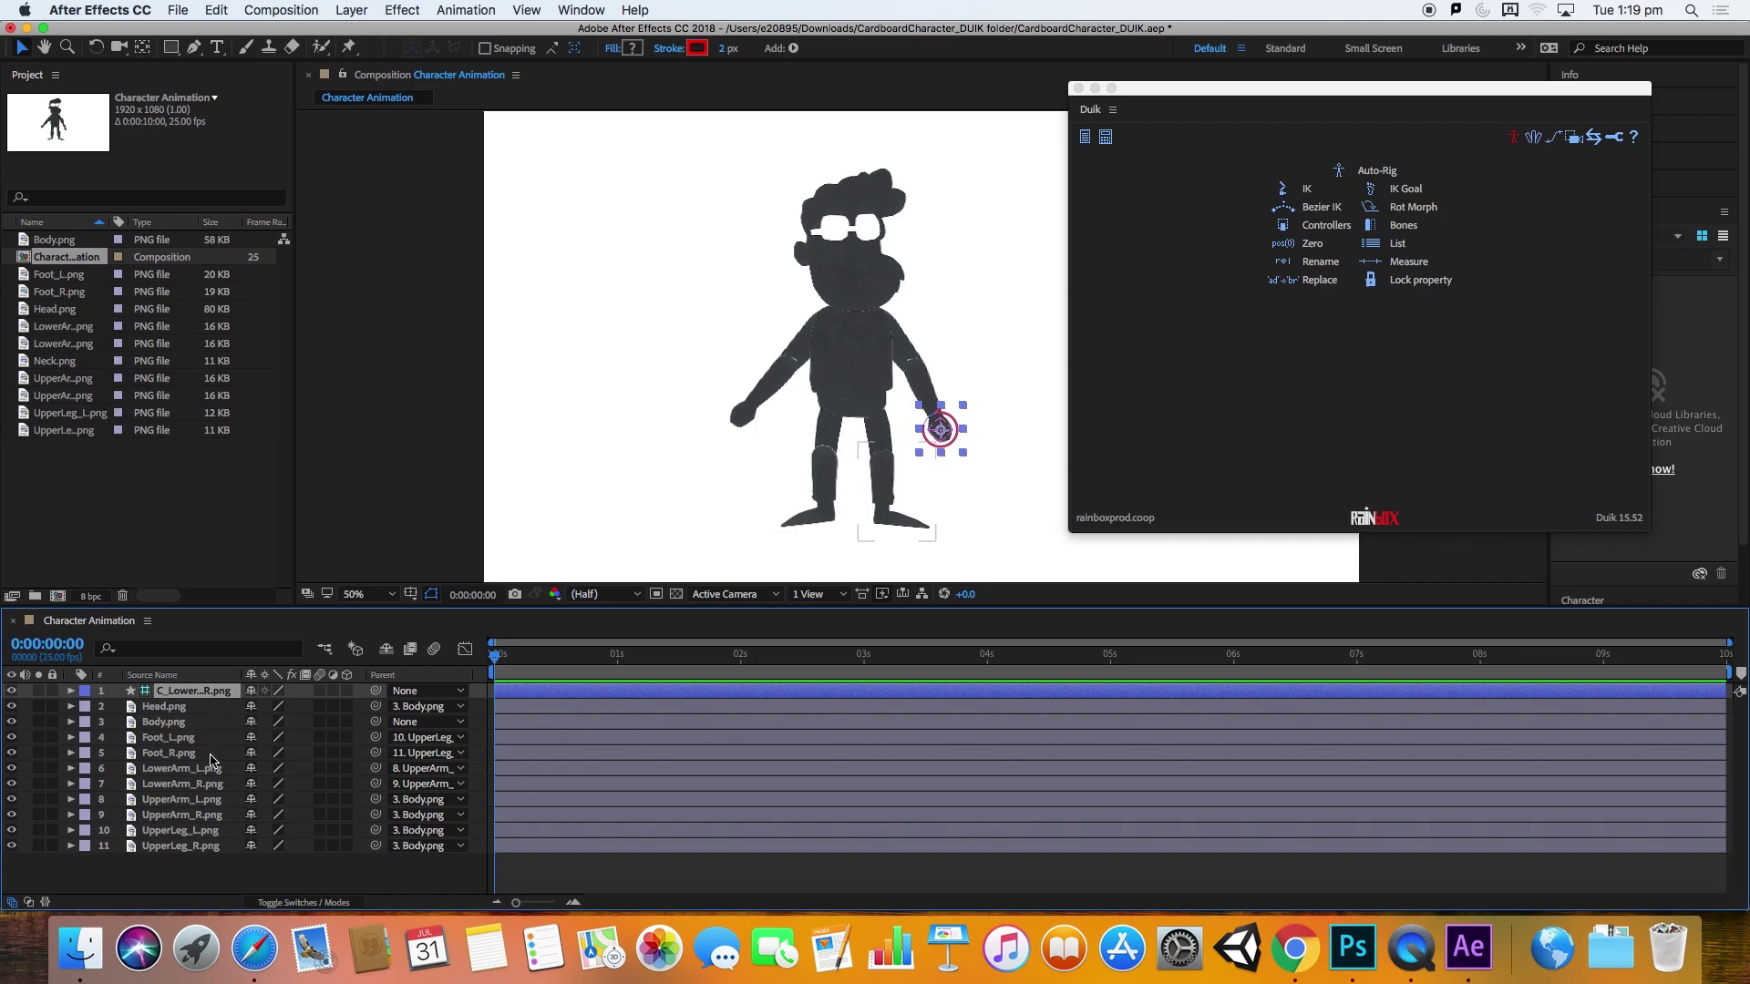
pyautogui.keyDown('super'); pyautogui.click(196, 784); pyautogui.keyUp('super')
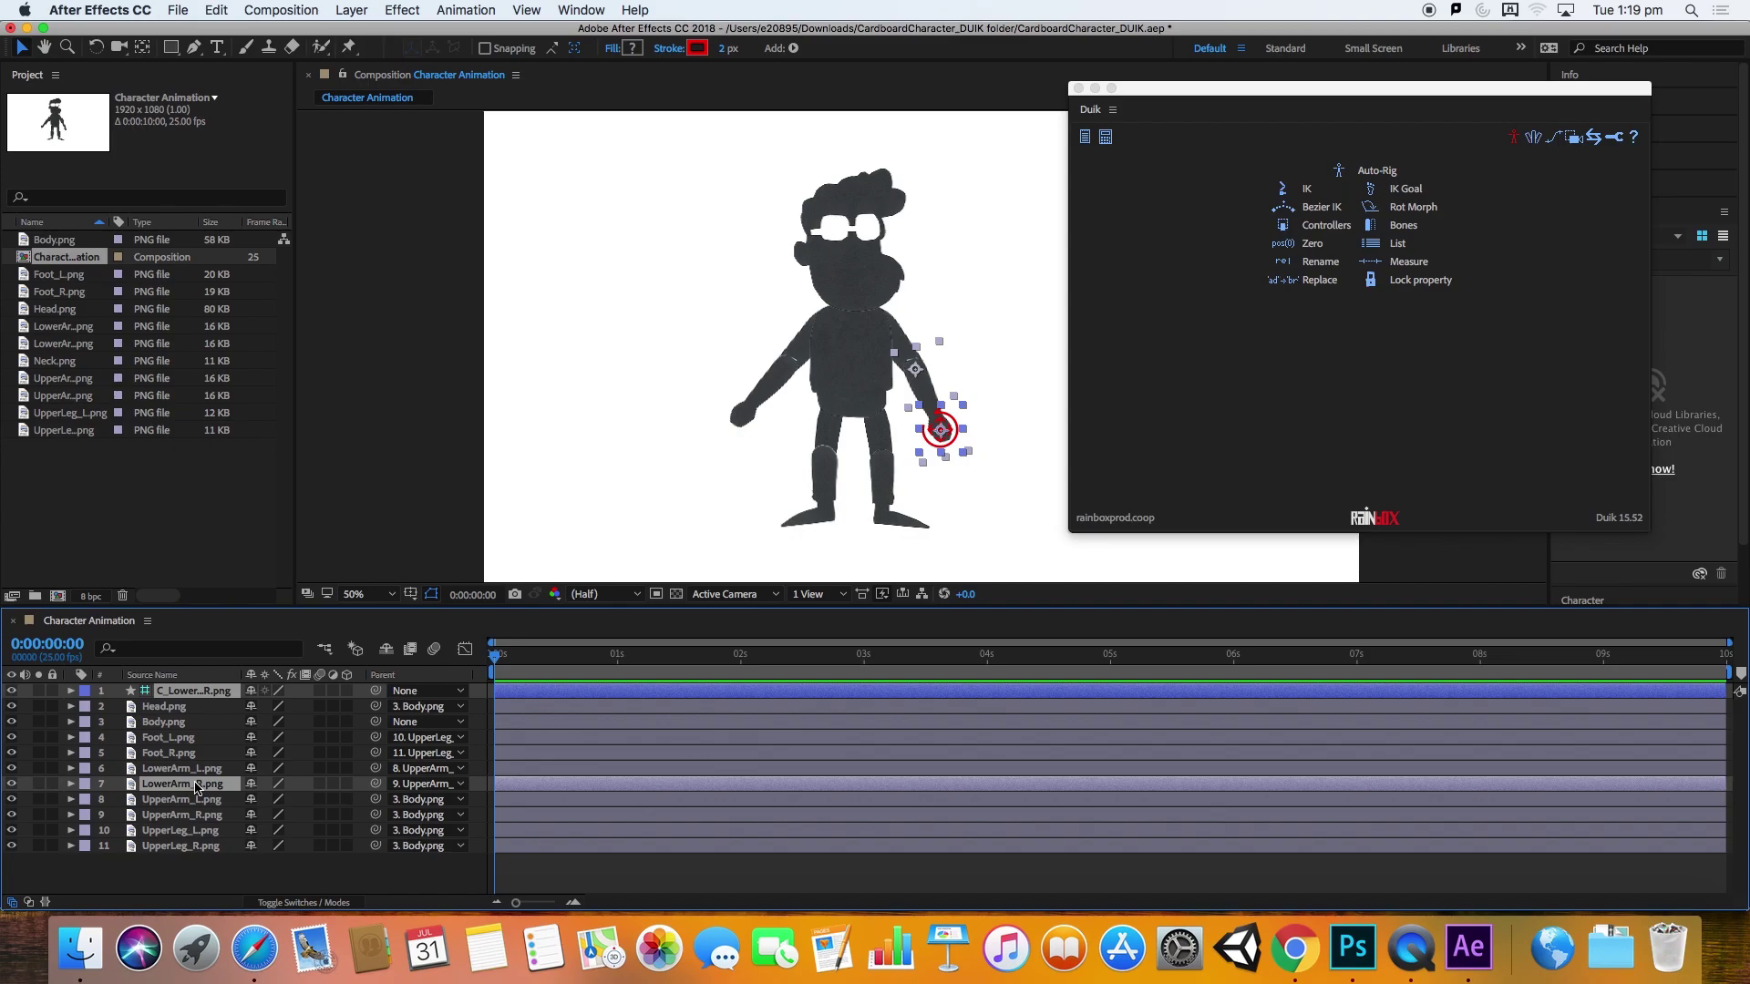
pyautogui.keyDown('super'); pyautogui.click(189, 814); pyautogui.keyUp('super')
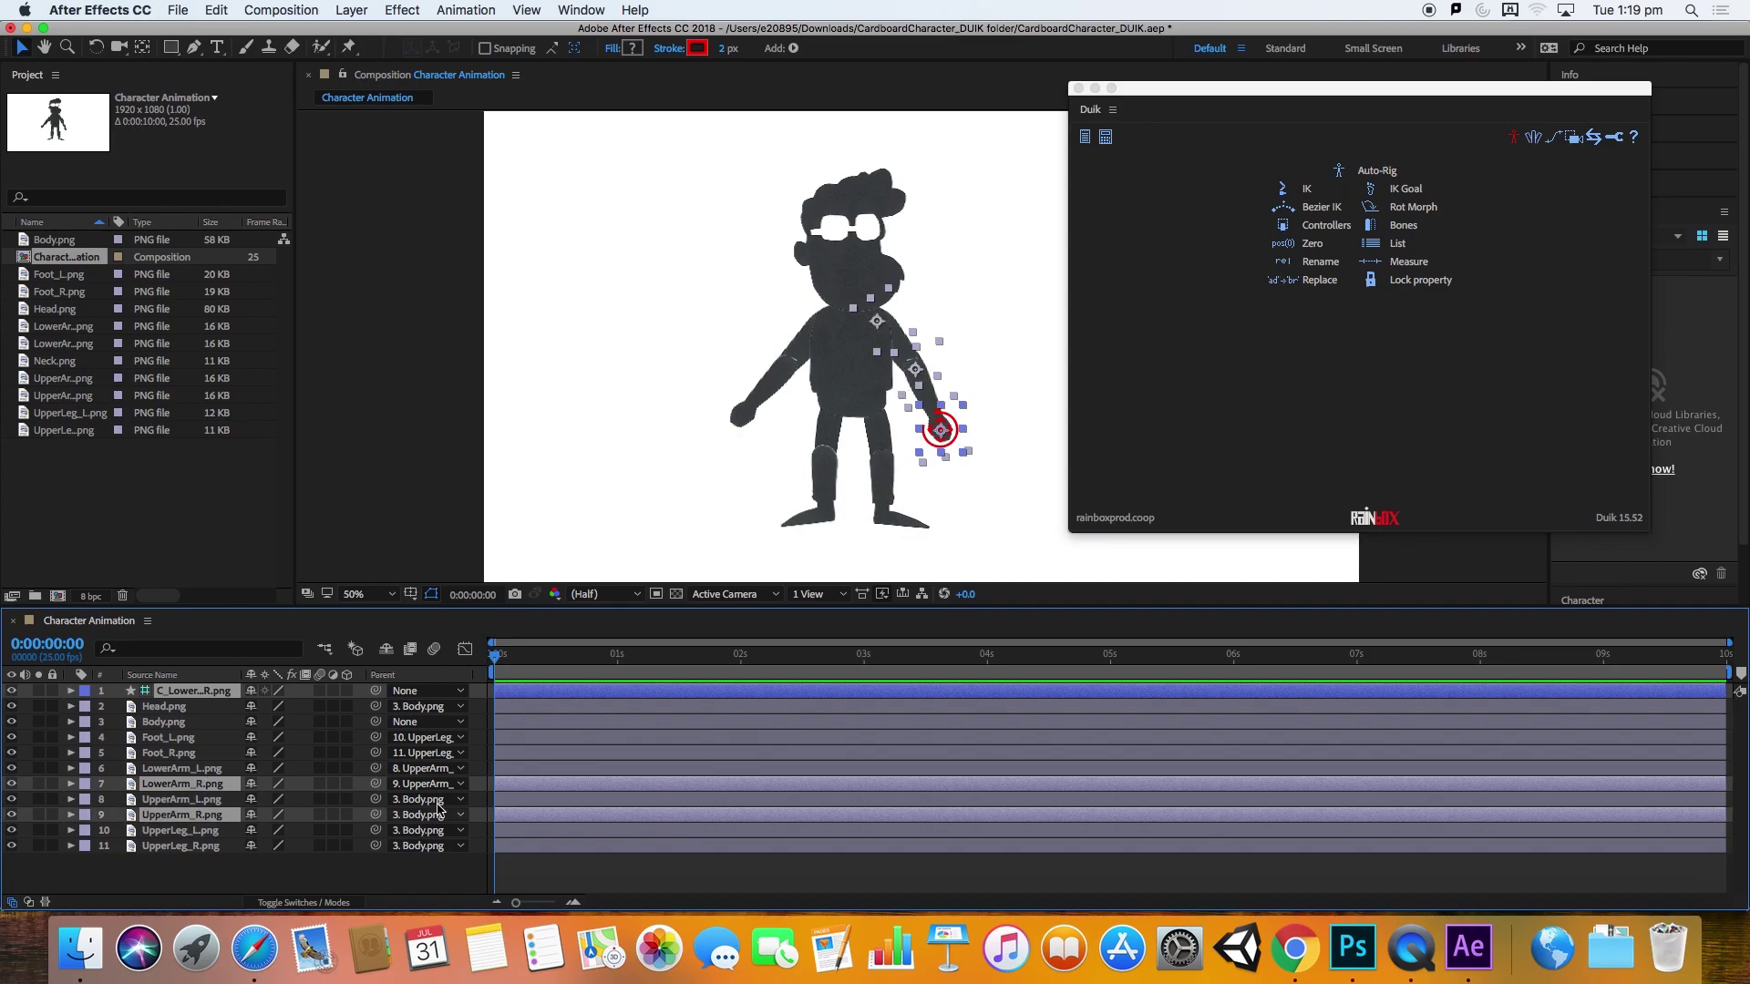
pyautogui.click(1309, 196)
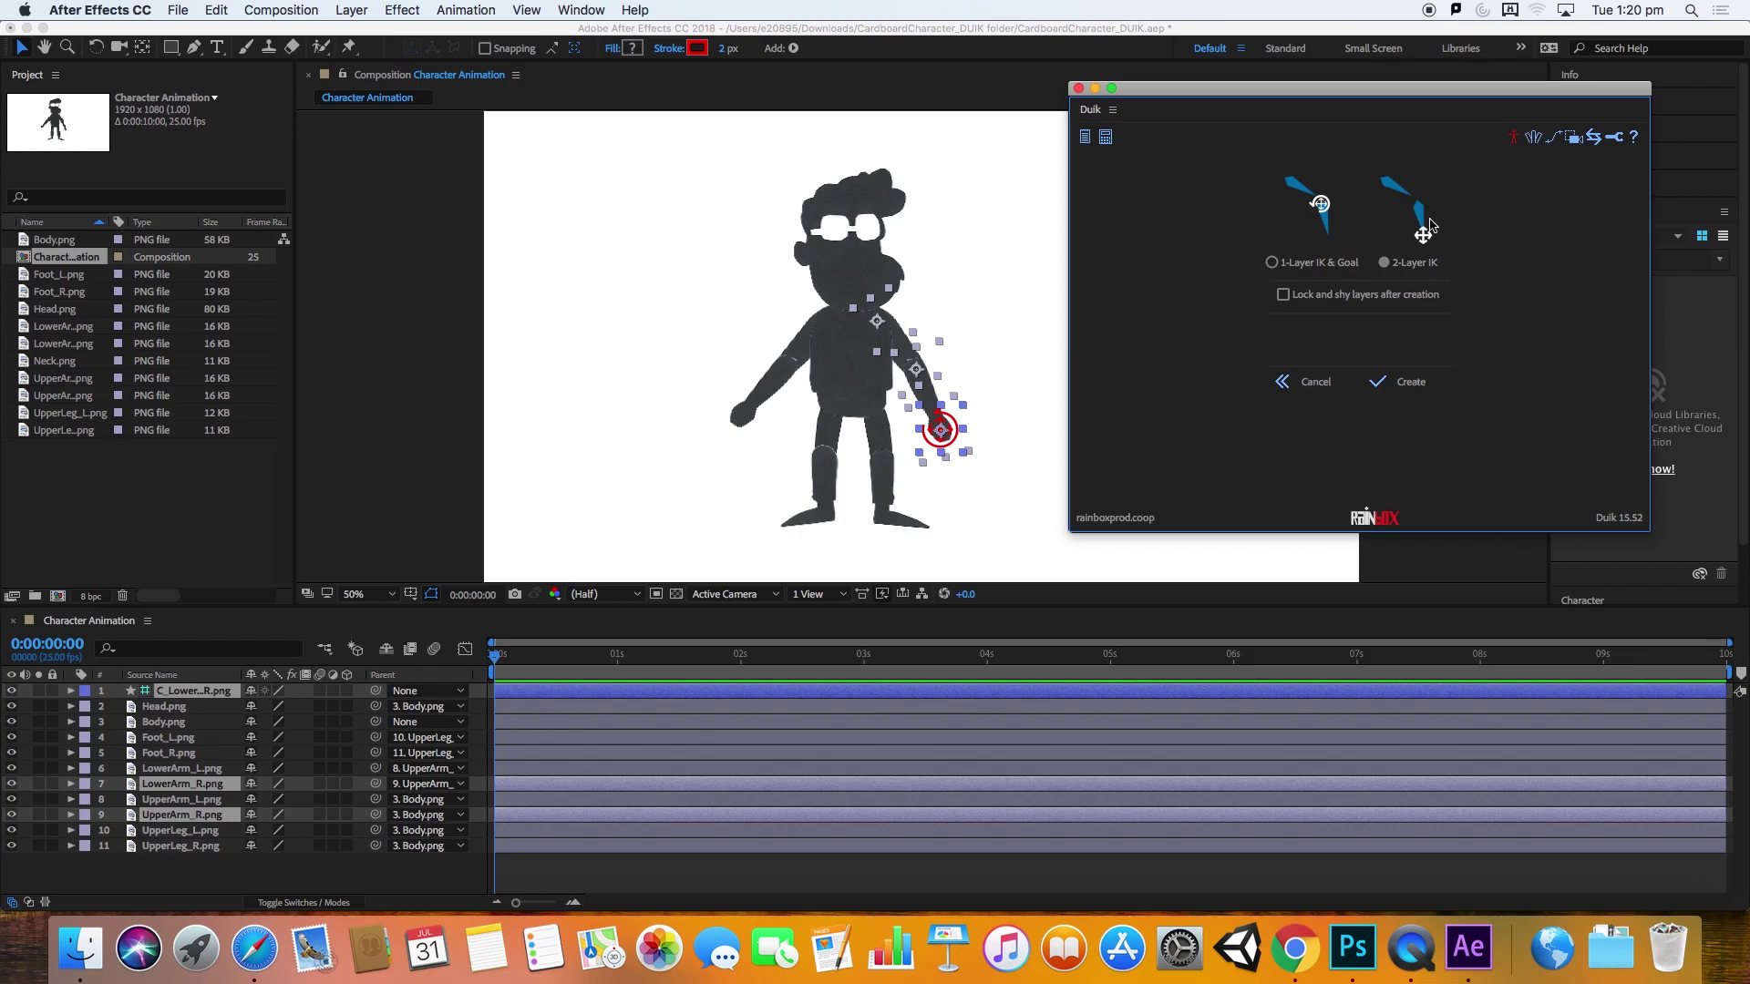
pyautogui.click(1422, 386)
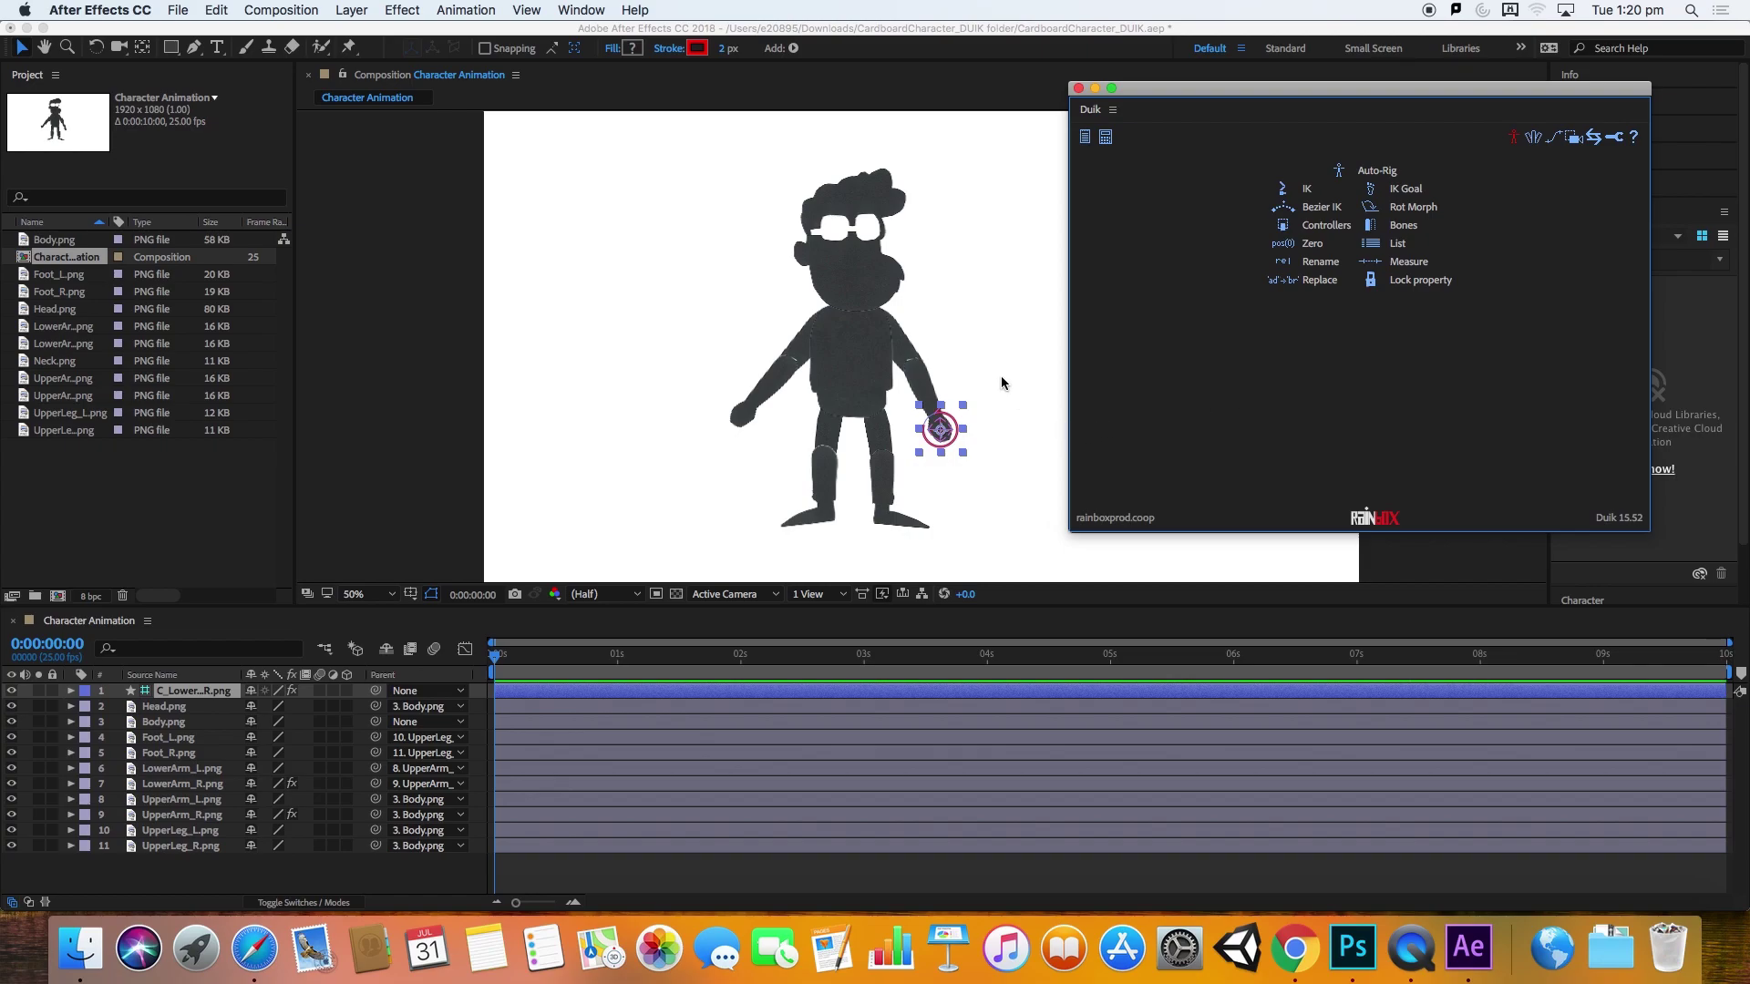
pyautogui.moveTo(940, 429); pyautogui.dragTo(953, 367)
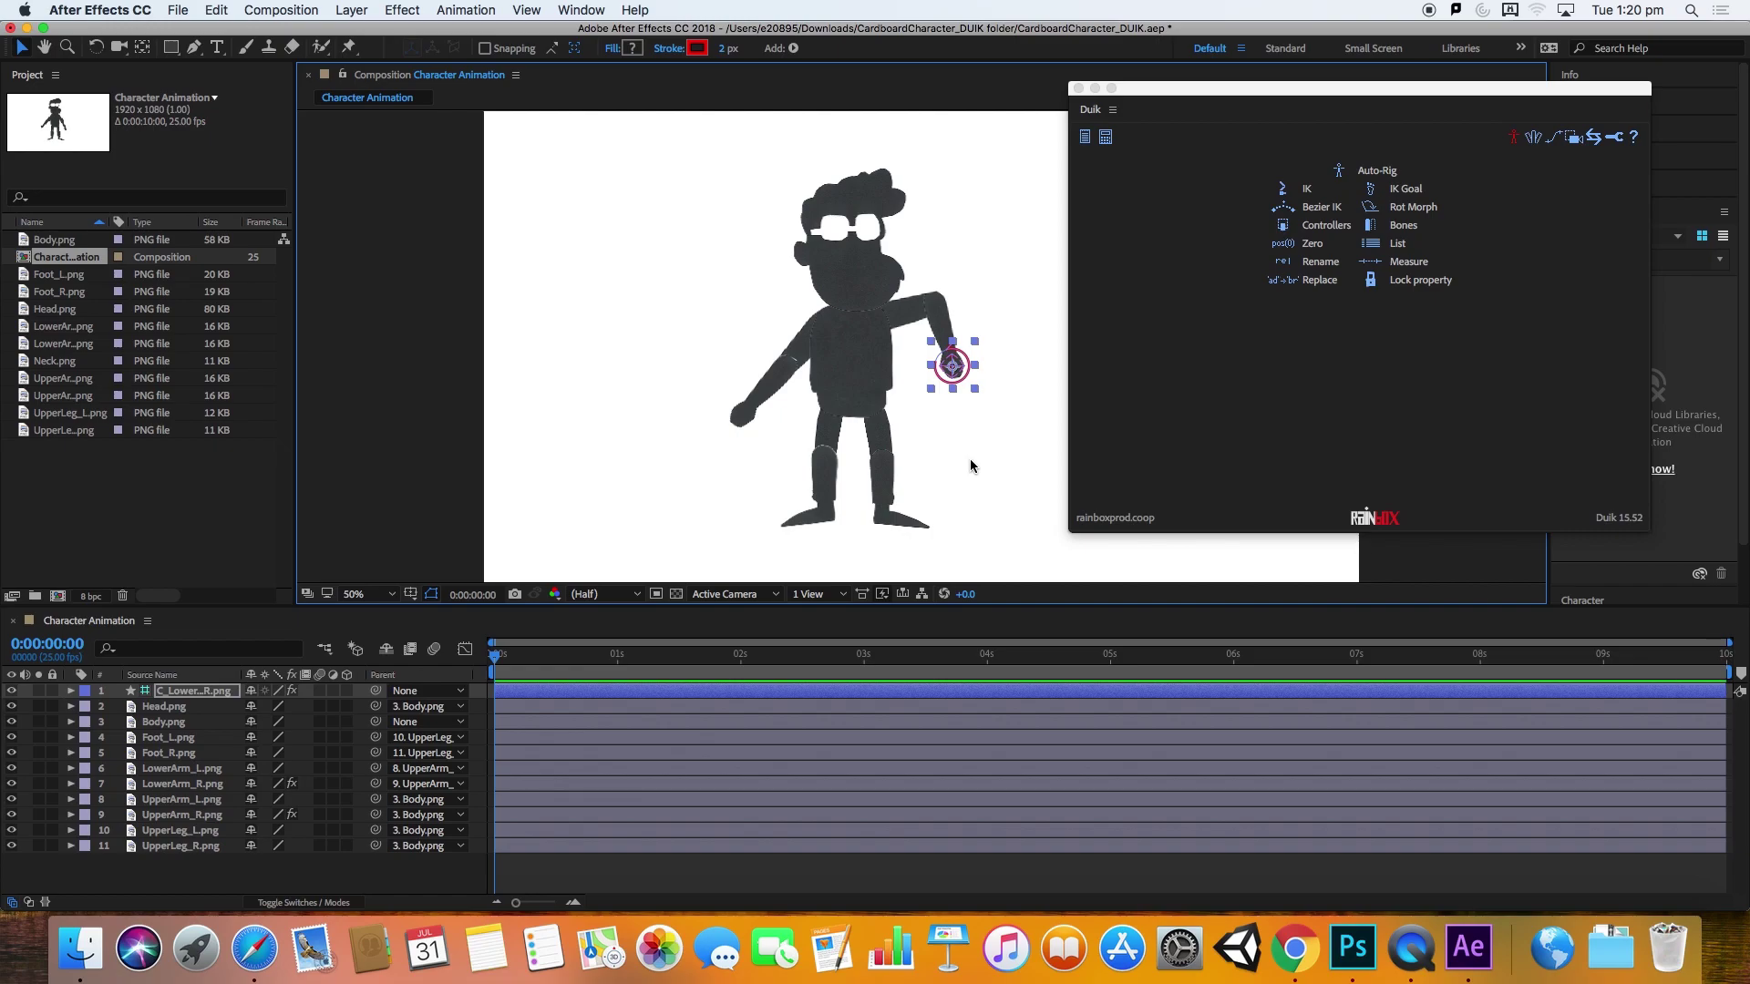
pyautogui.click(968, 492)
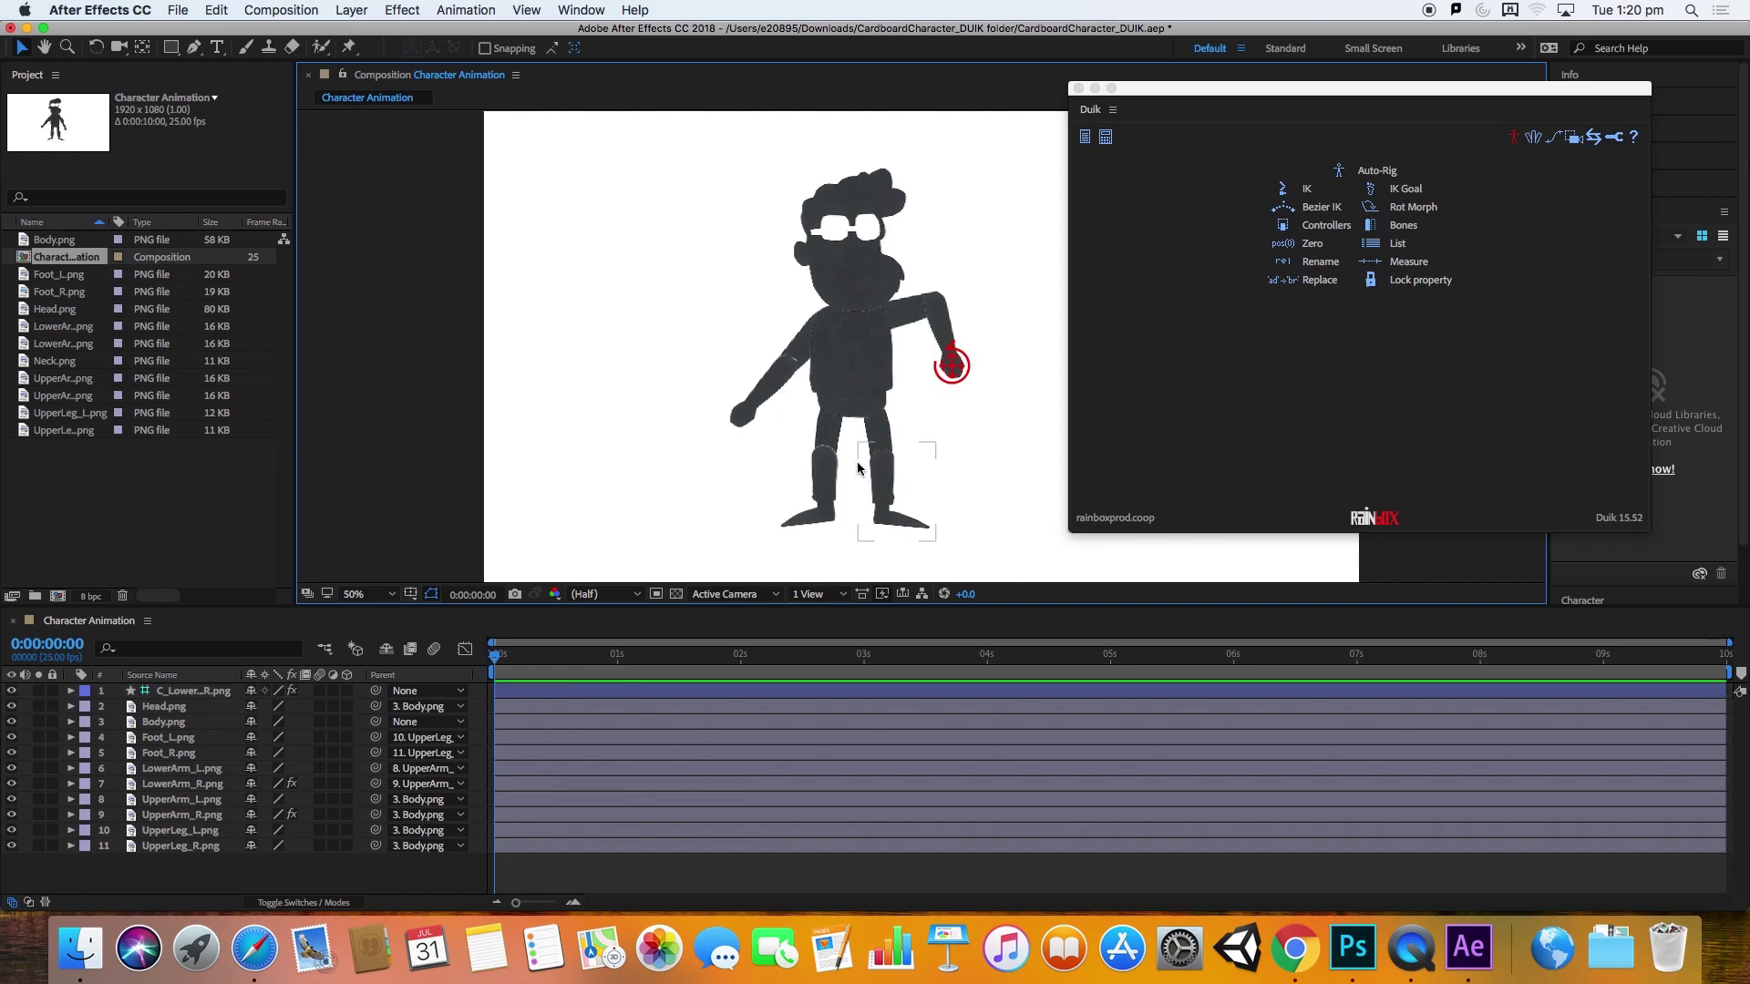
# Step: Create a medium red controller for LowerArm_L.png and move it onto that arm's hand
pyautogui.click(763, 402)
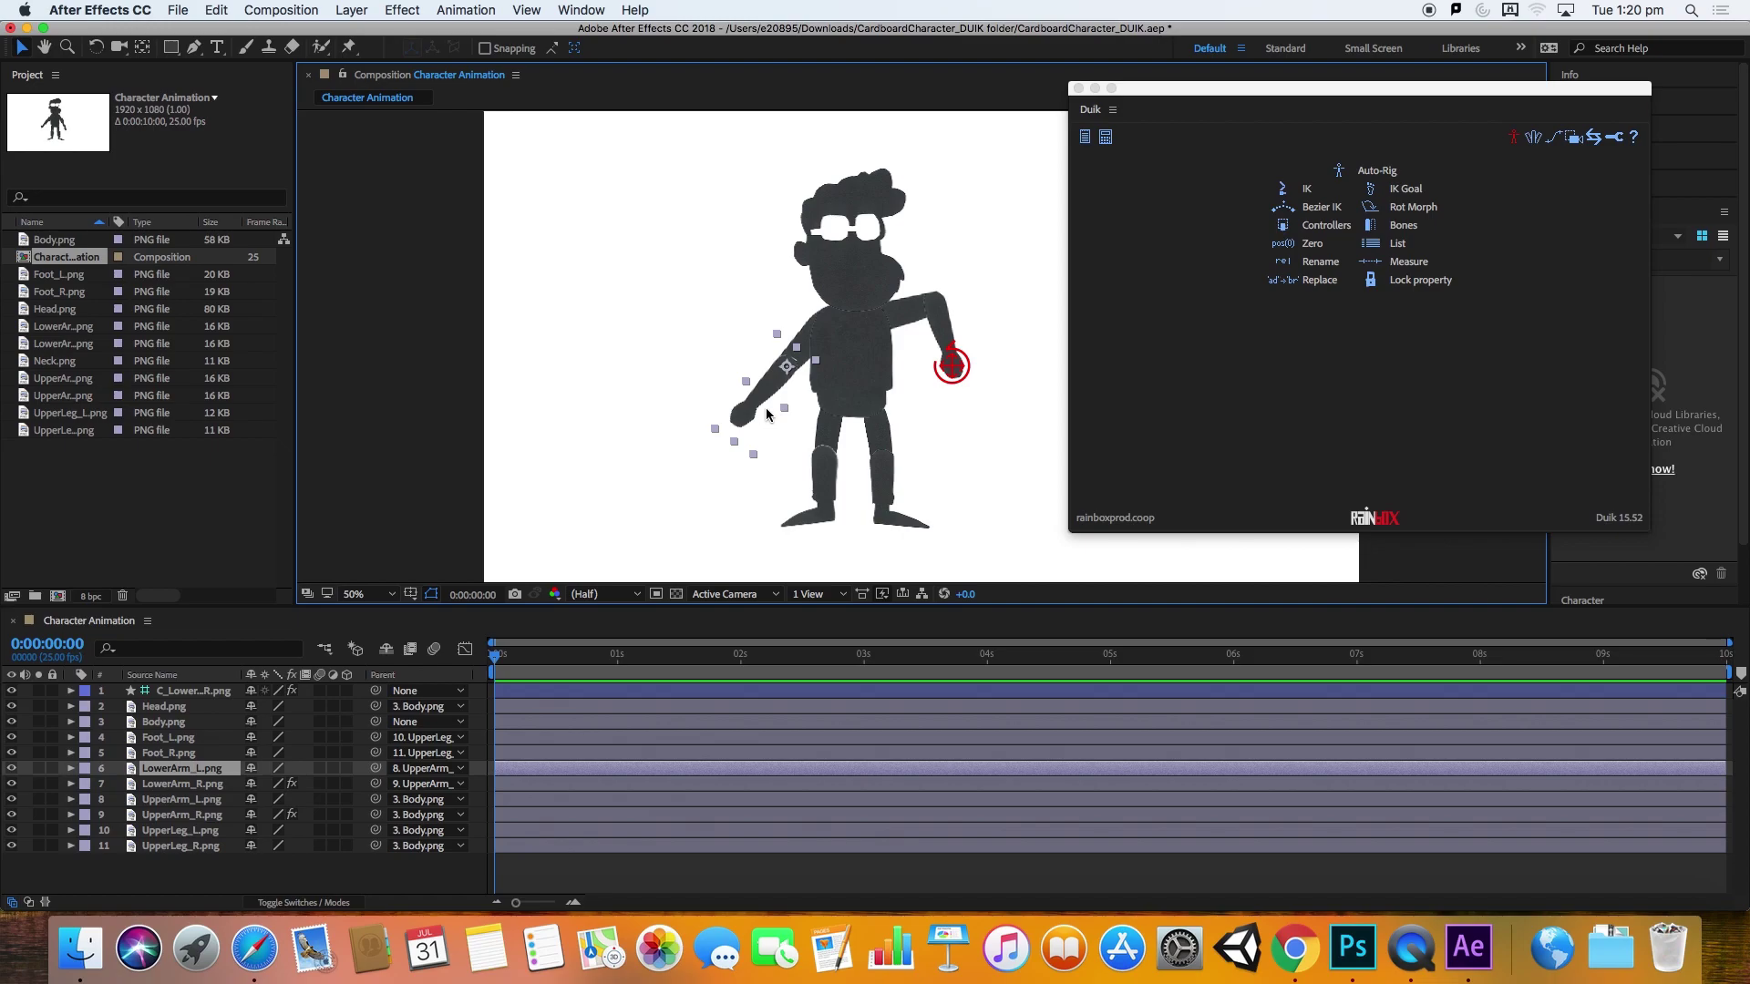
pyautogui.click(1327, 226)
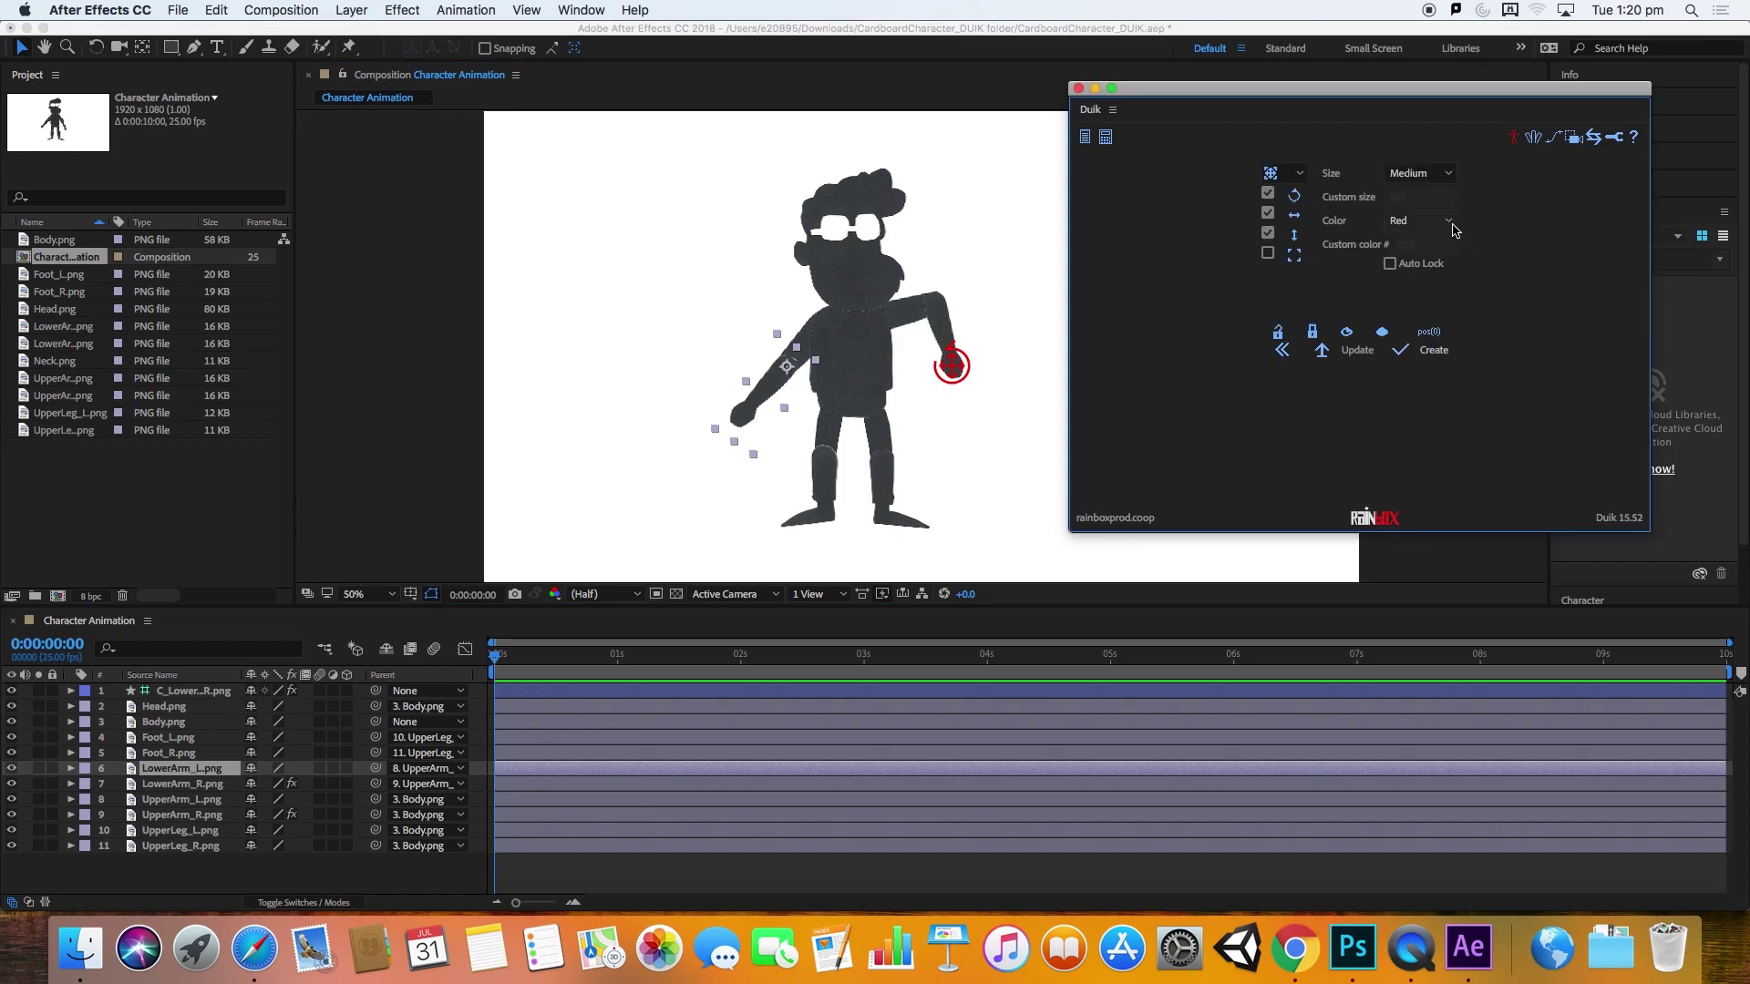
pyautogui.click(1449, 358)
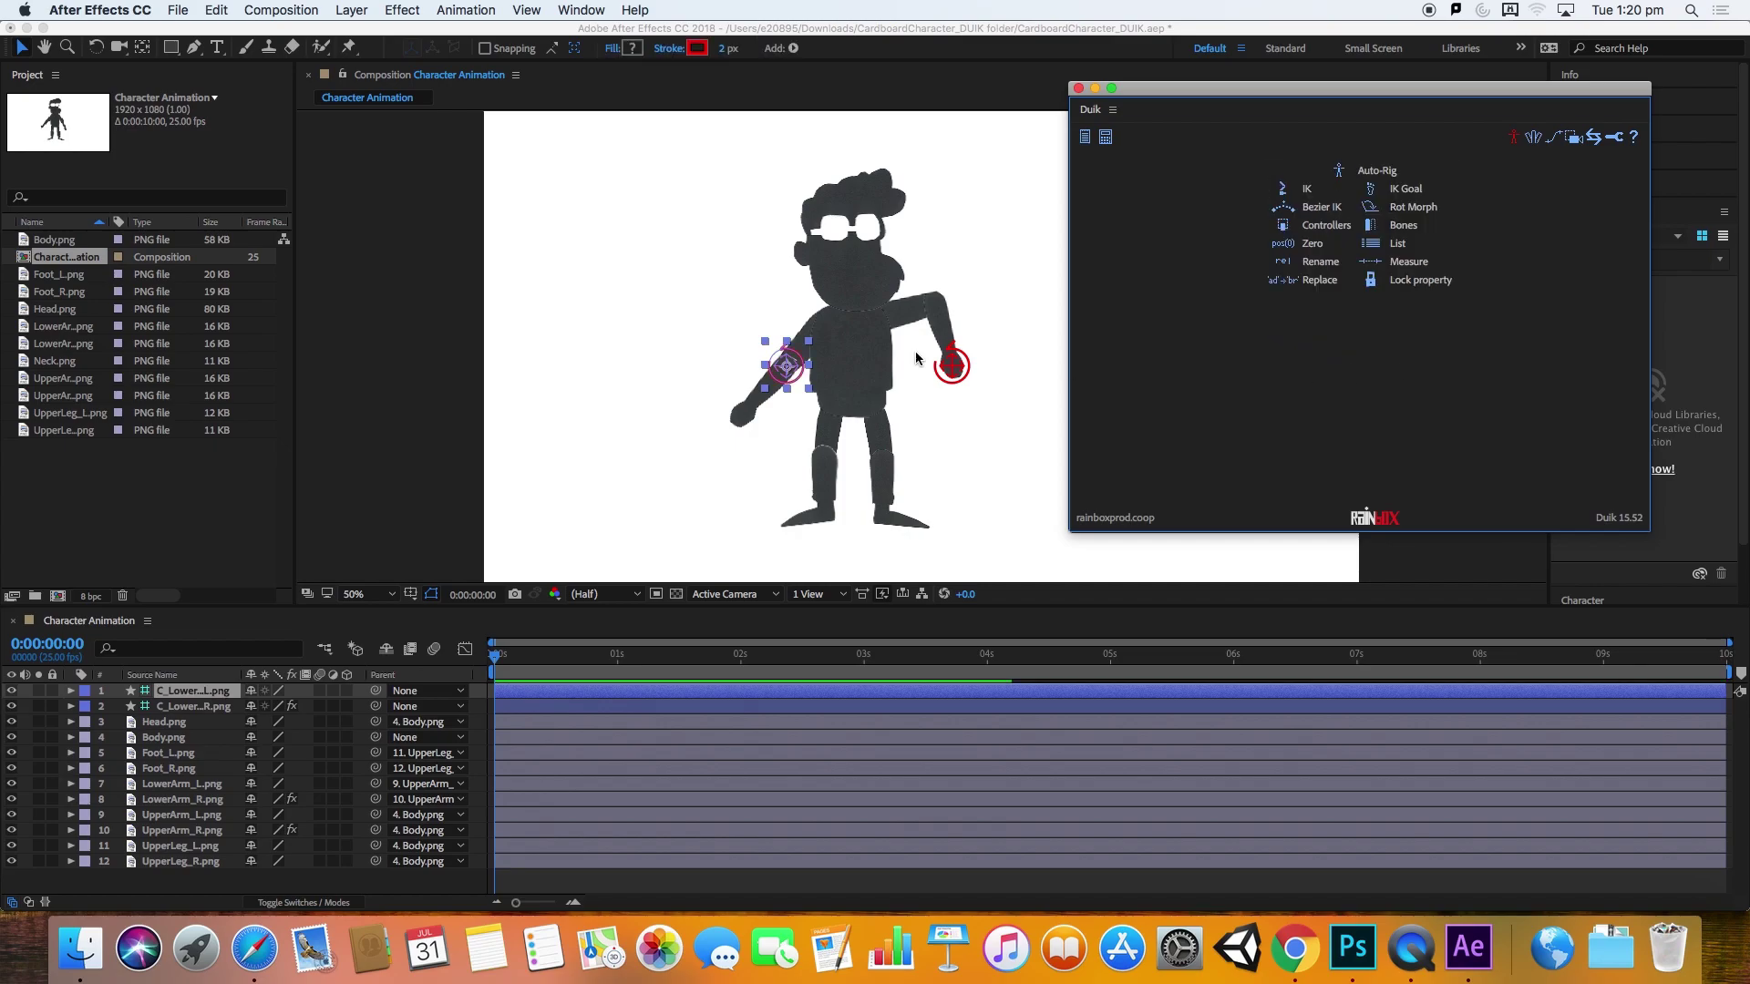
pyautogui.moveTo(787, 369); pyautogui.dragTo(740, 418)
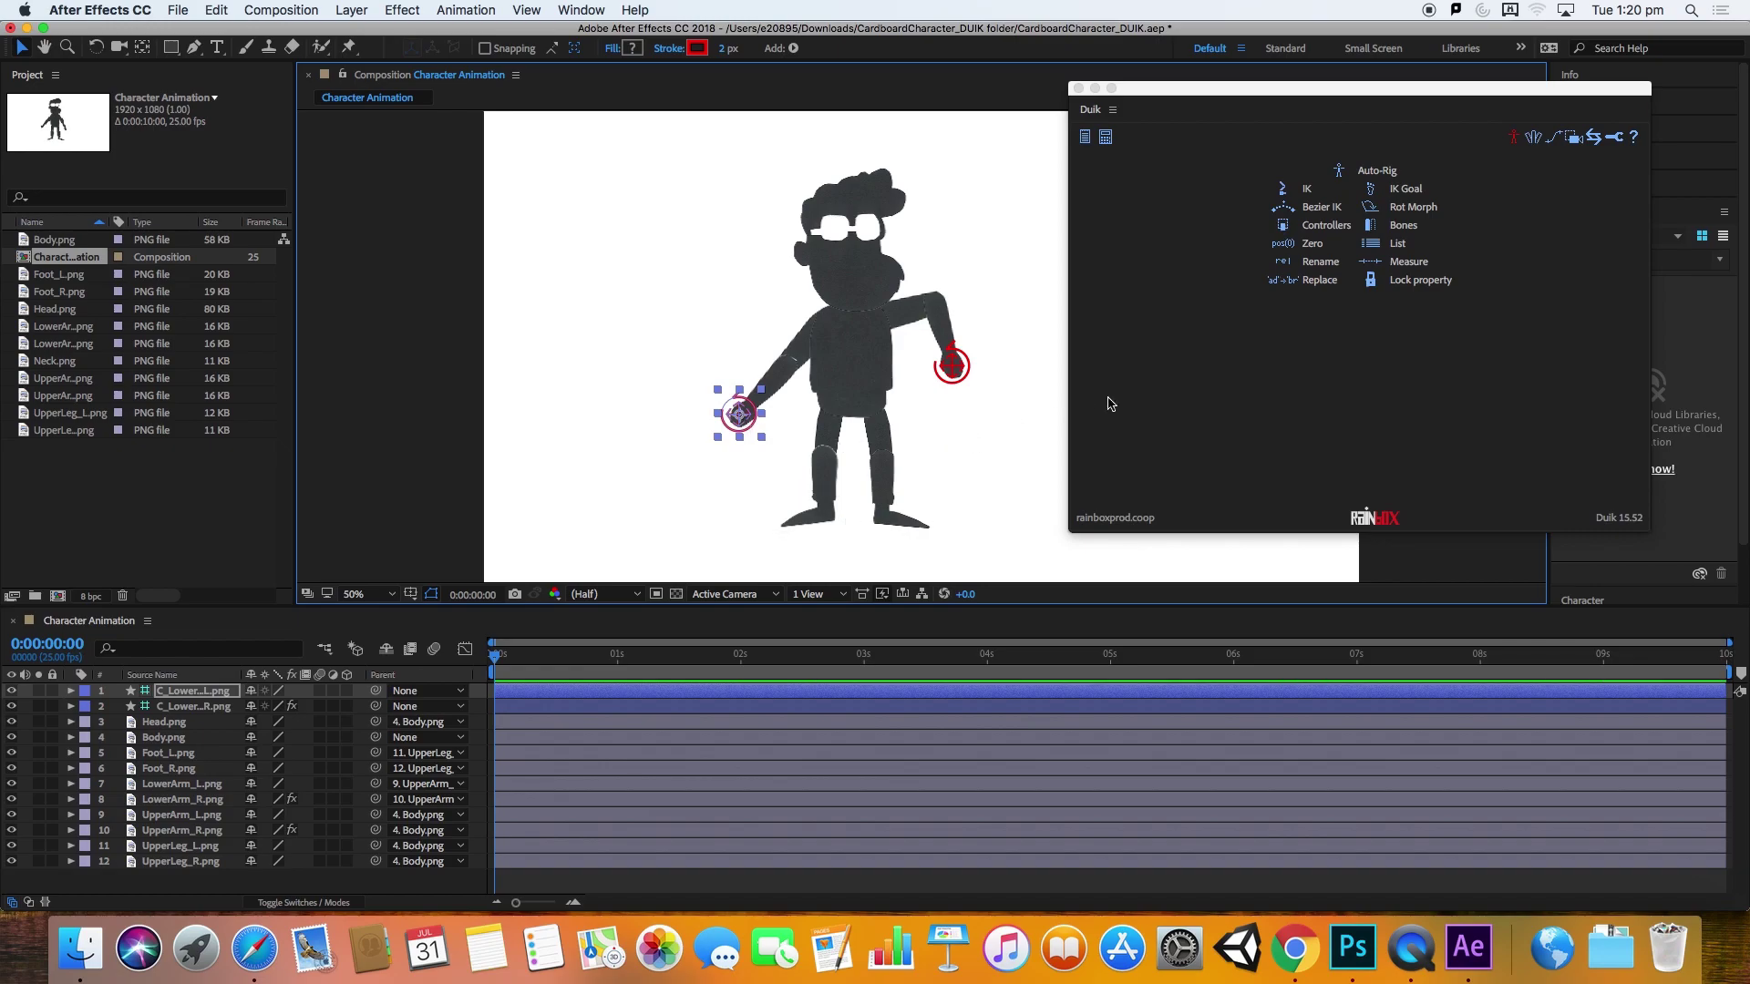
# Step: Nudge the LowerArm_L controller on the hand and create another medium red controller from it
pyautogui.click(1313, 228)
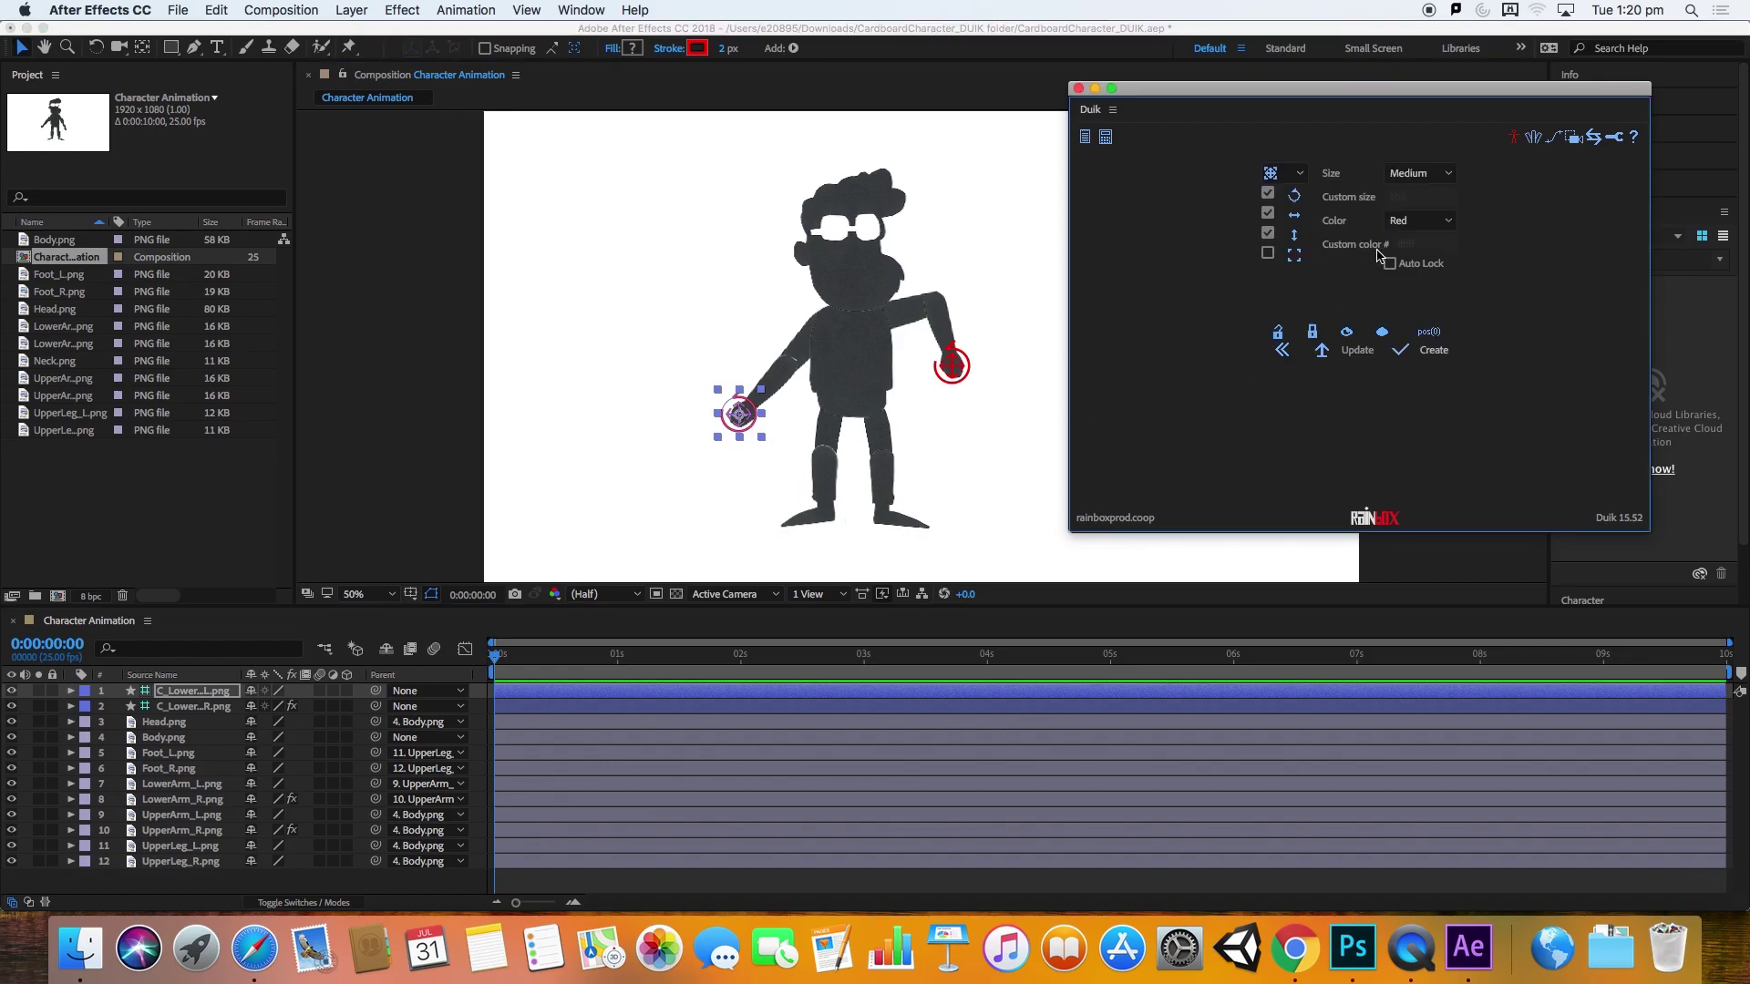
pyautogui.click(1447, 224)
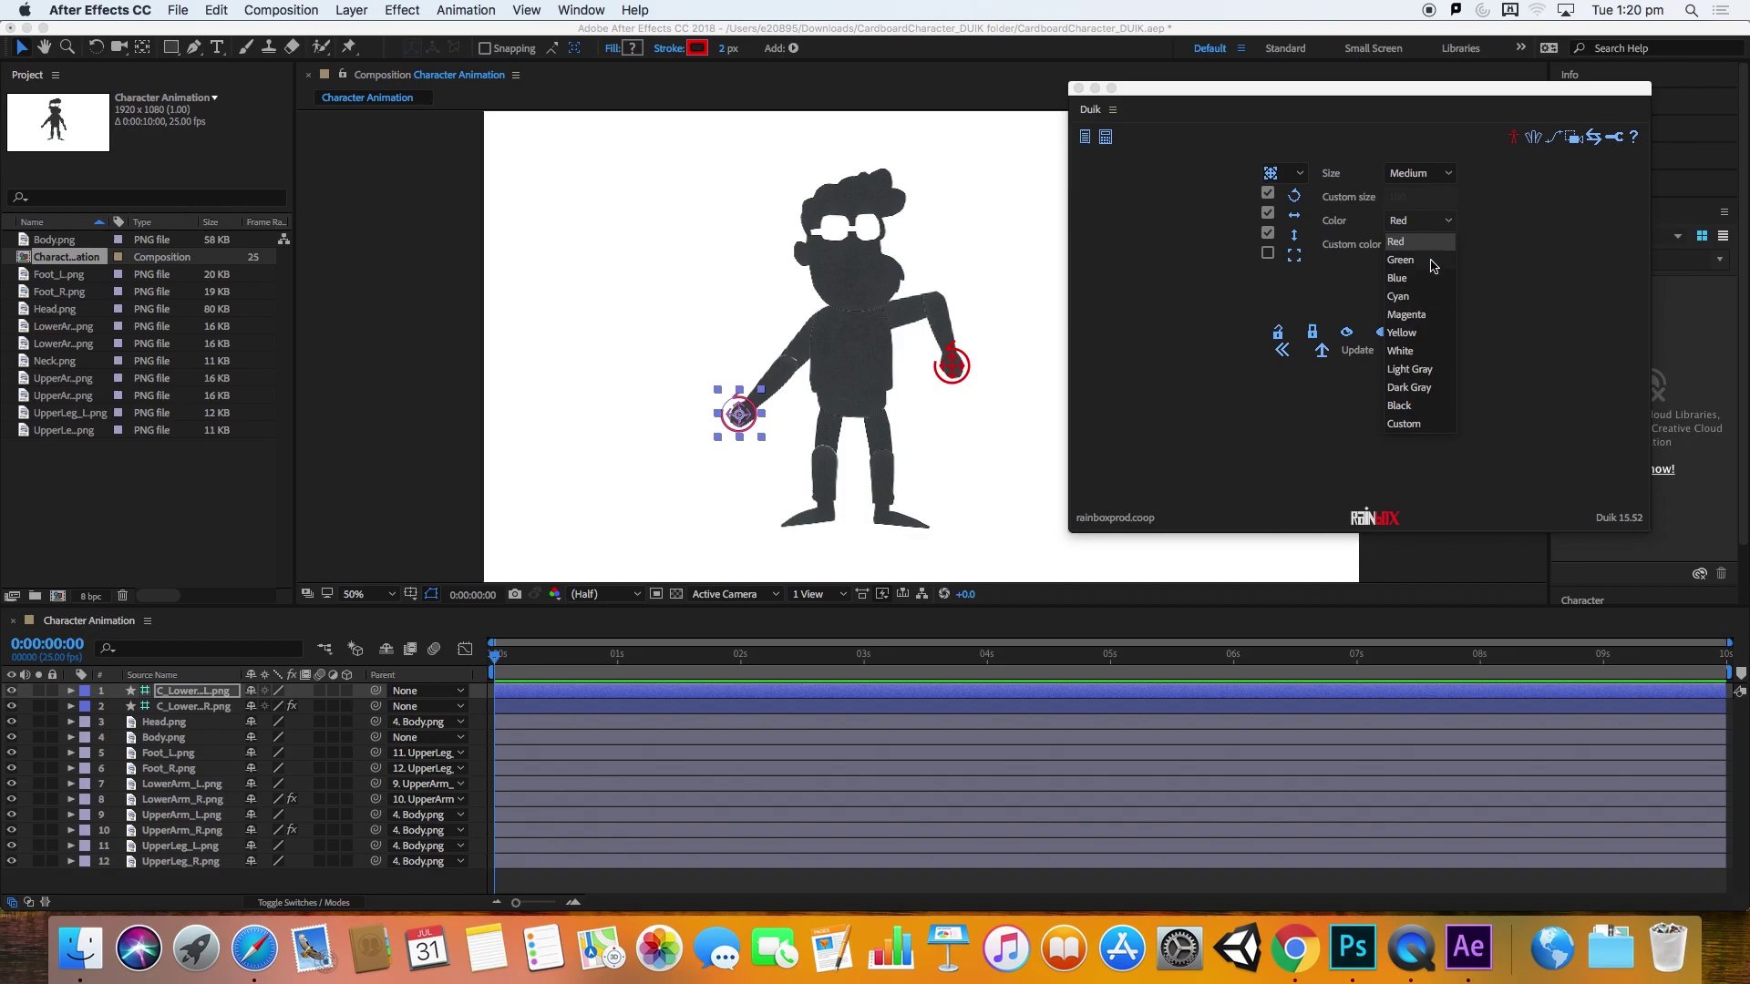
pyautogui.click(1428, 243)
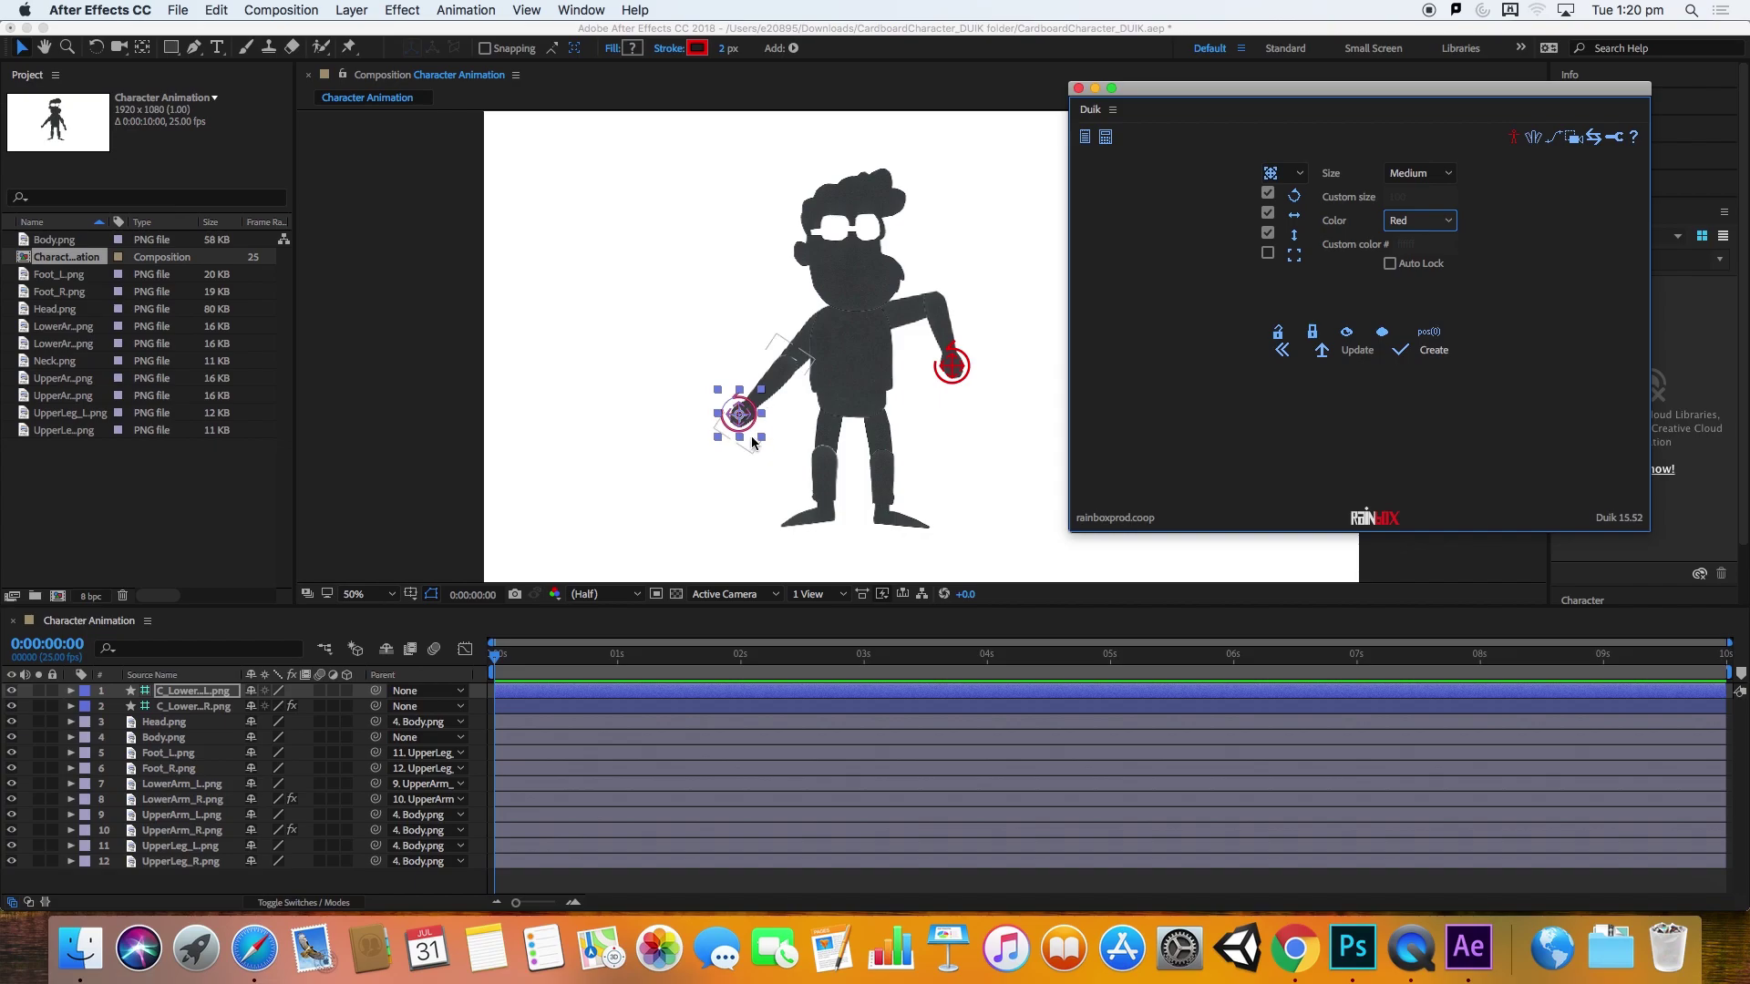
pyautogui.moveTo(735, 417); pyautogui.dragTo(741, 419)
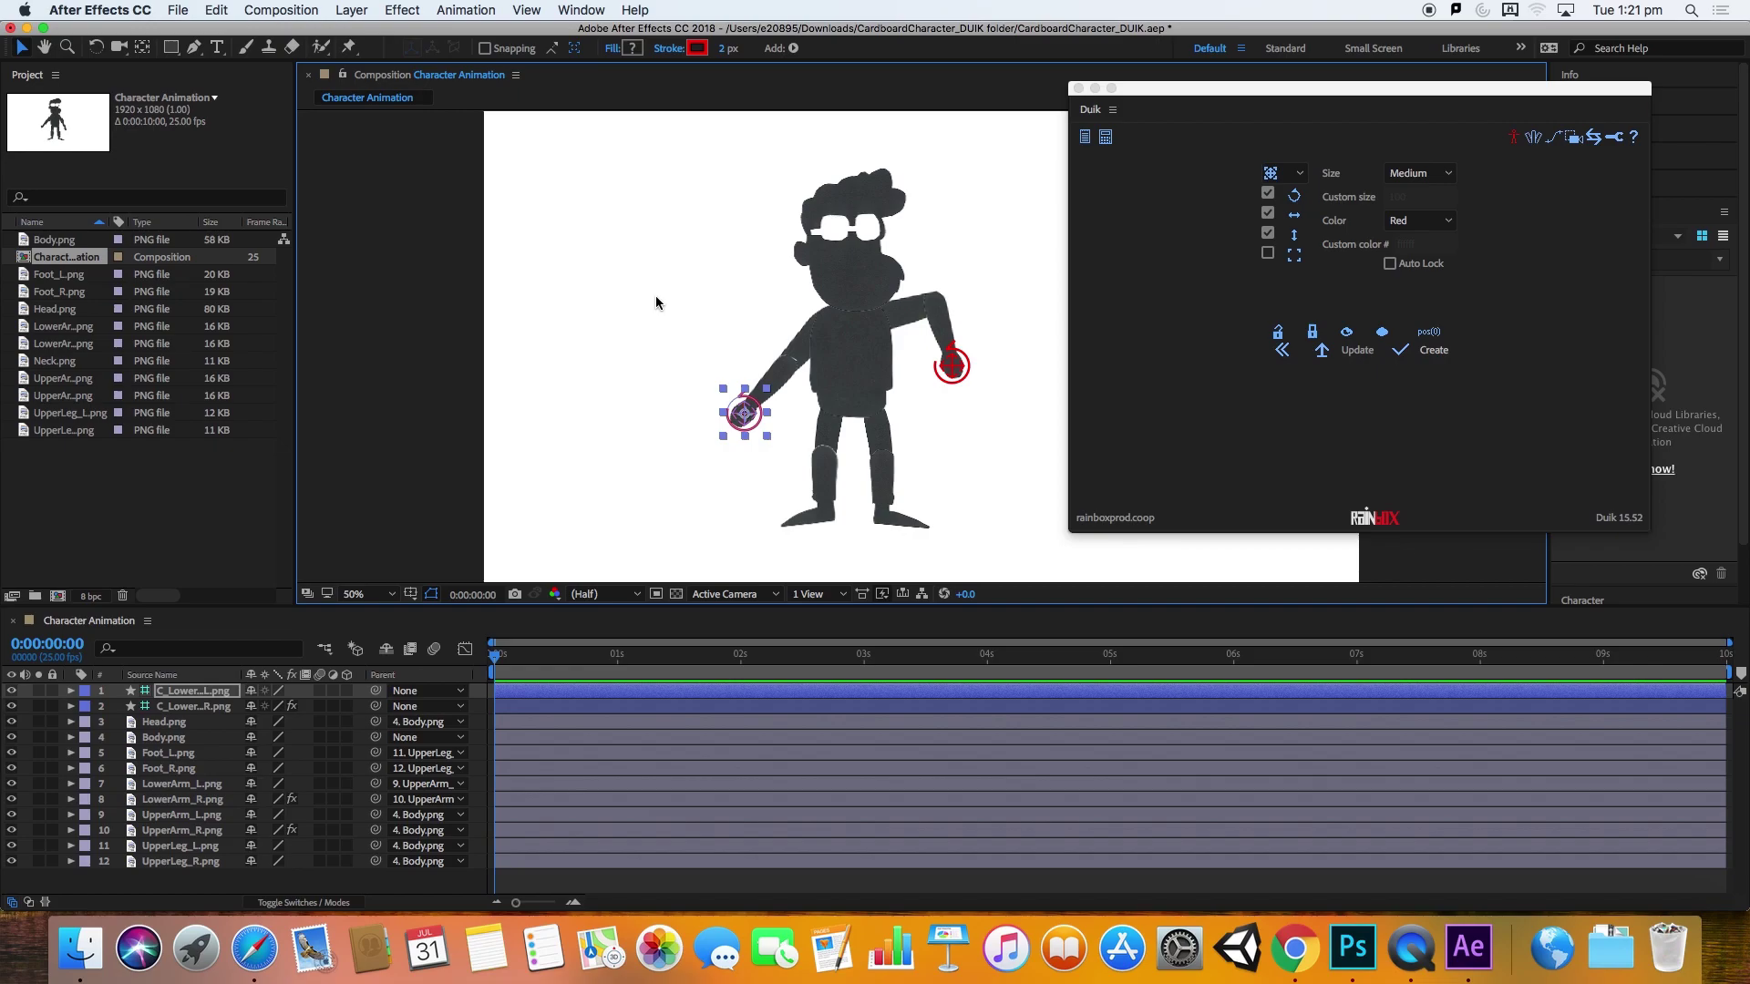
pyautogui.click(656, 297)
pyautogui.click(735, 425)
pyautogui.click(1449, 173)
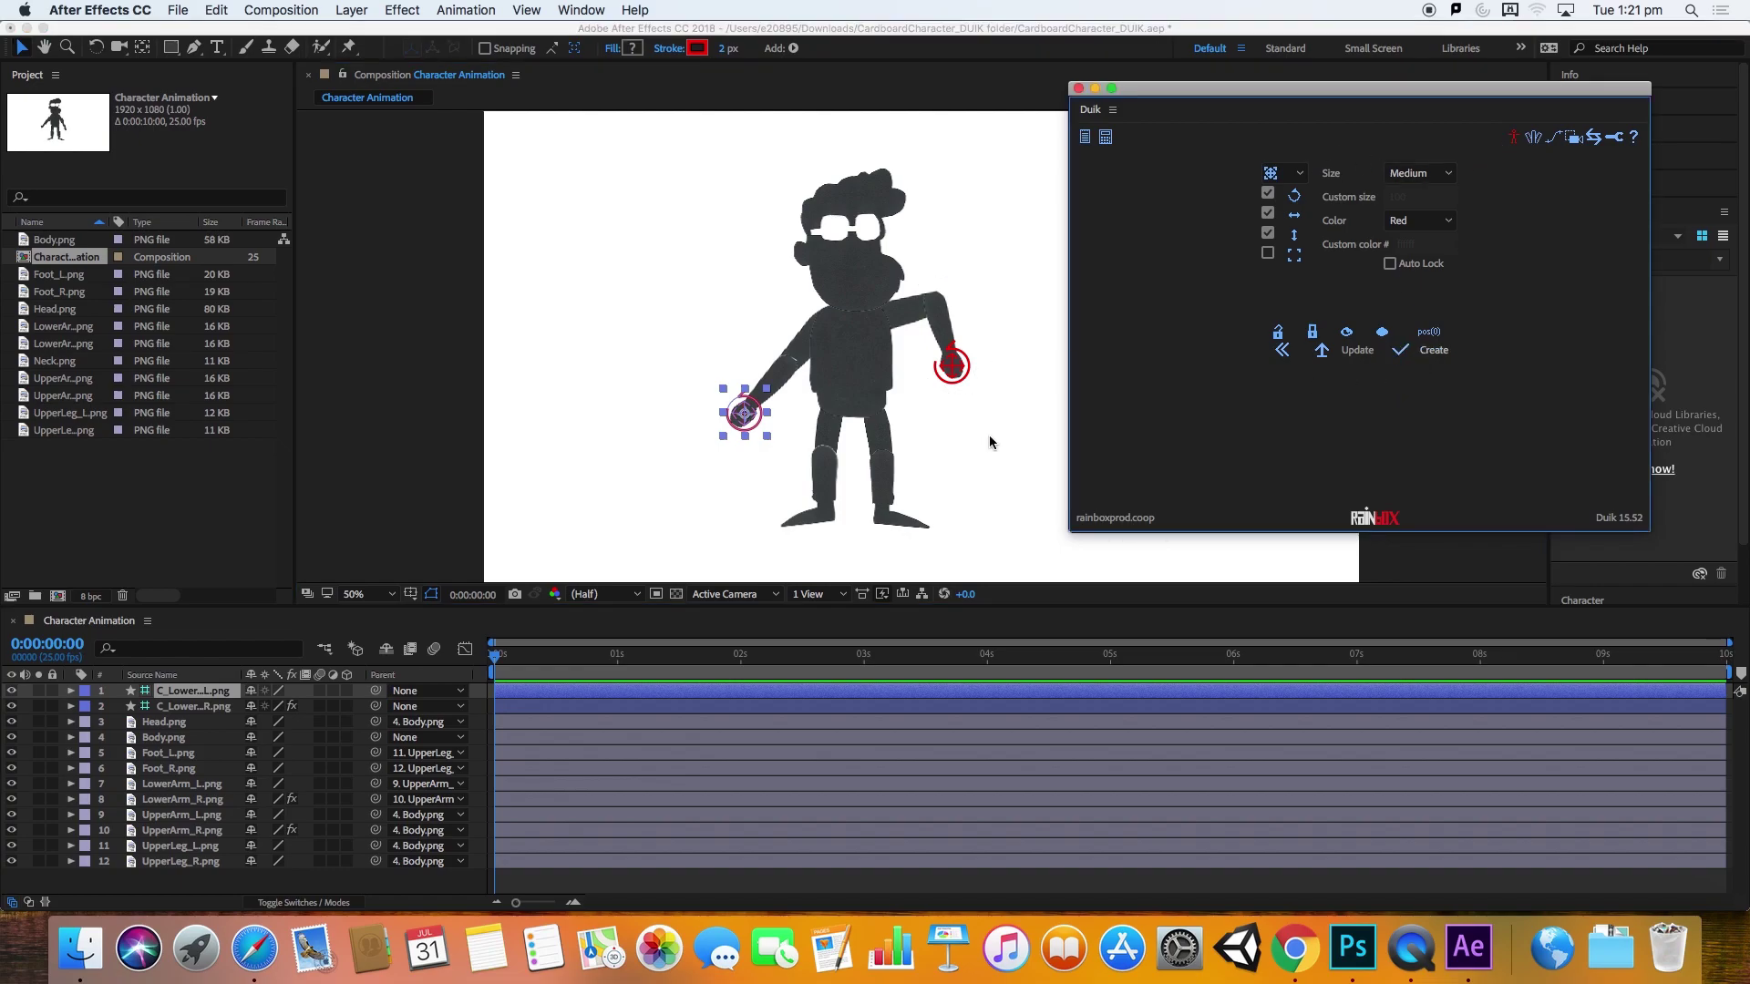
pyautogui.click(1434, 350)
pyautogui.click(1282, 350)
# Step: Delete both controllers on the LowerArm_L hand
pyautogui.click(738, 421)
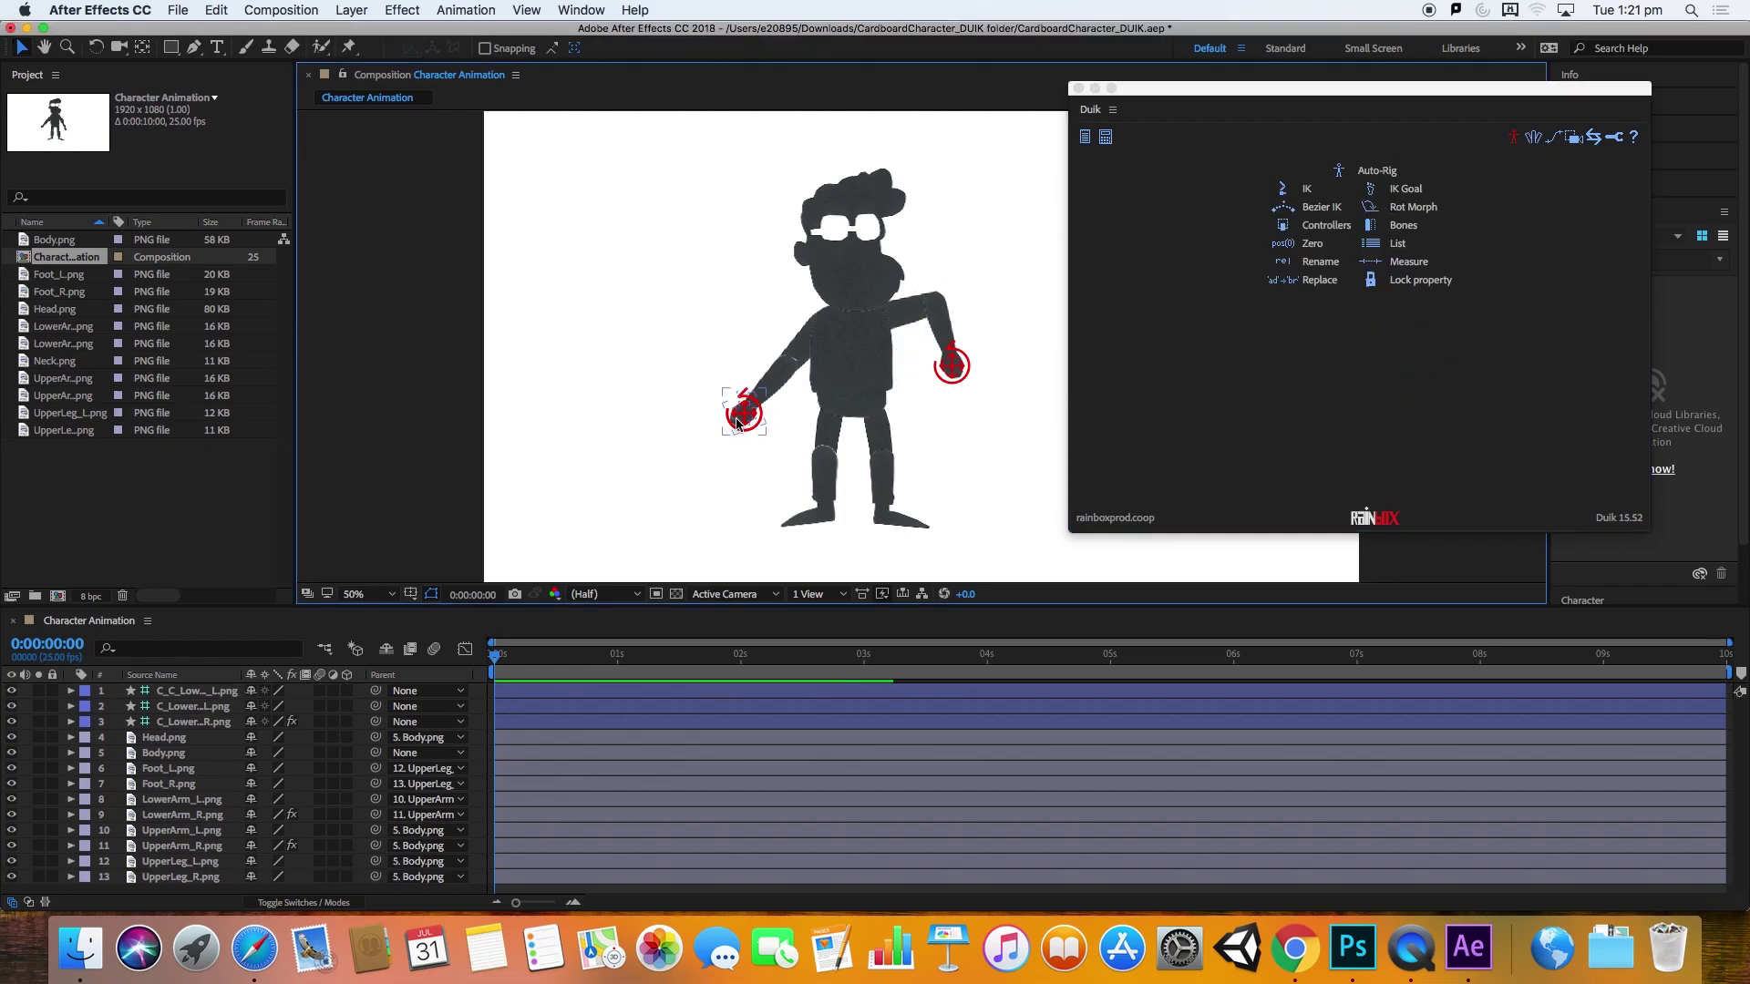
pyautogui.press('Delete')
pyautogui.click(952, 365)
pyautogui.click(743, 413)
pyautogui.press('Delete')
# Step: Create a new medium red controller for LowerArm_L.png and position it over the hand
pyautogui.click(762, 421)
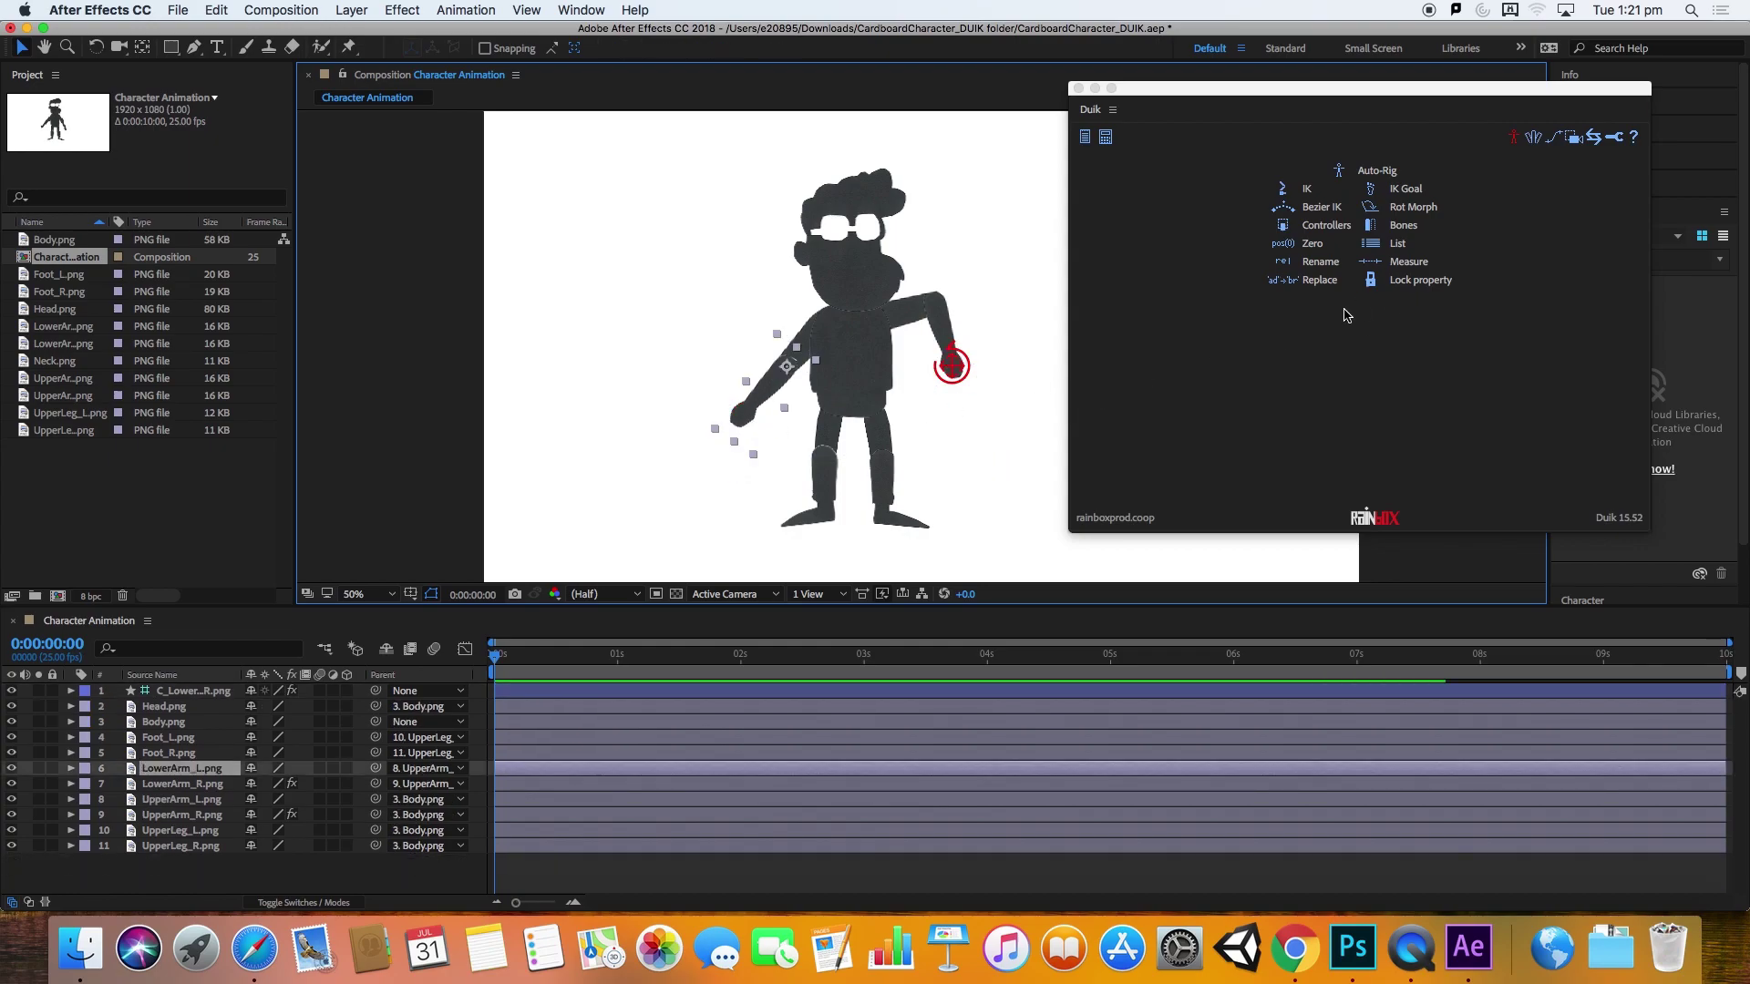
pyautogui.click(1319, 225)
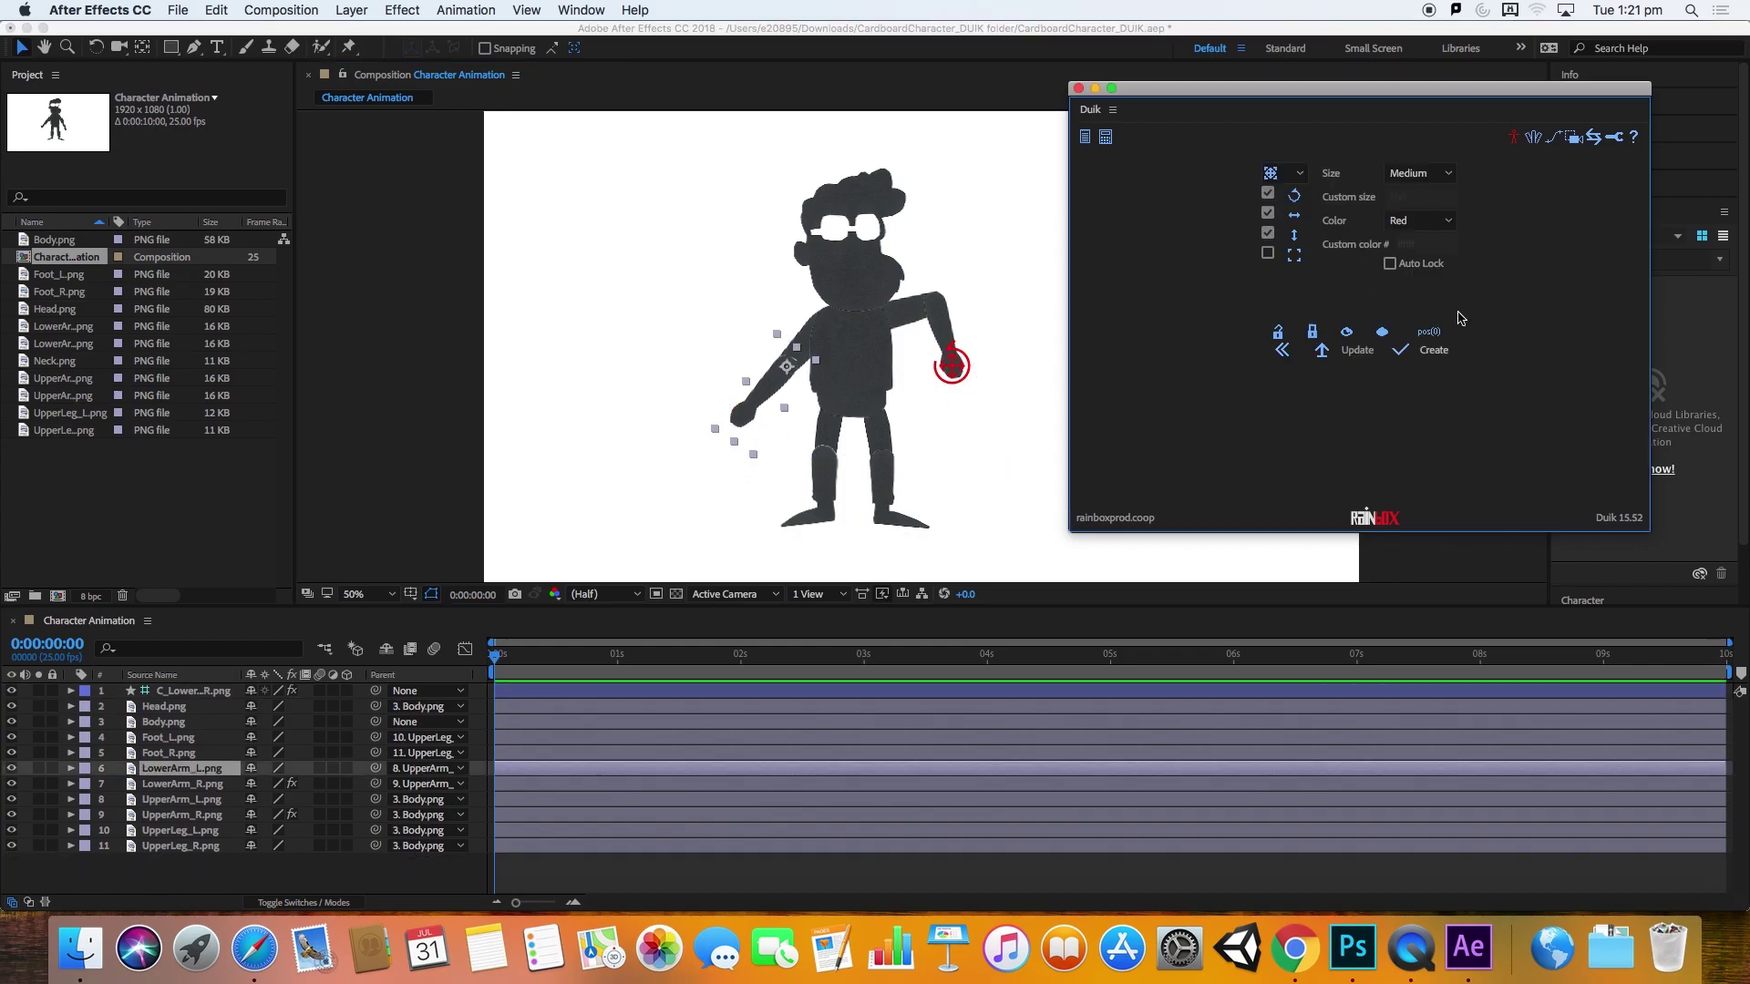
pyautogui.click(1433, 353)
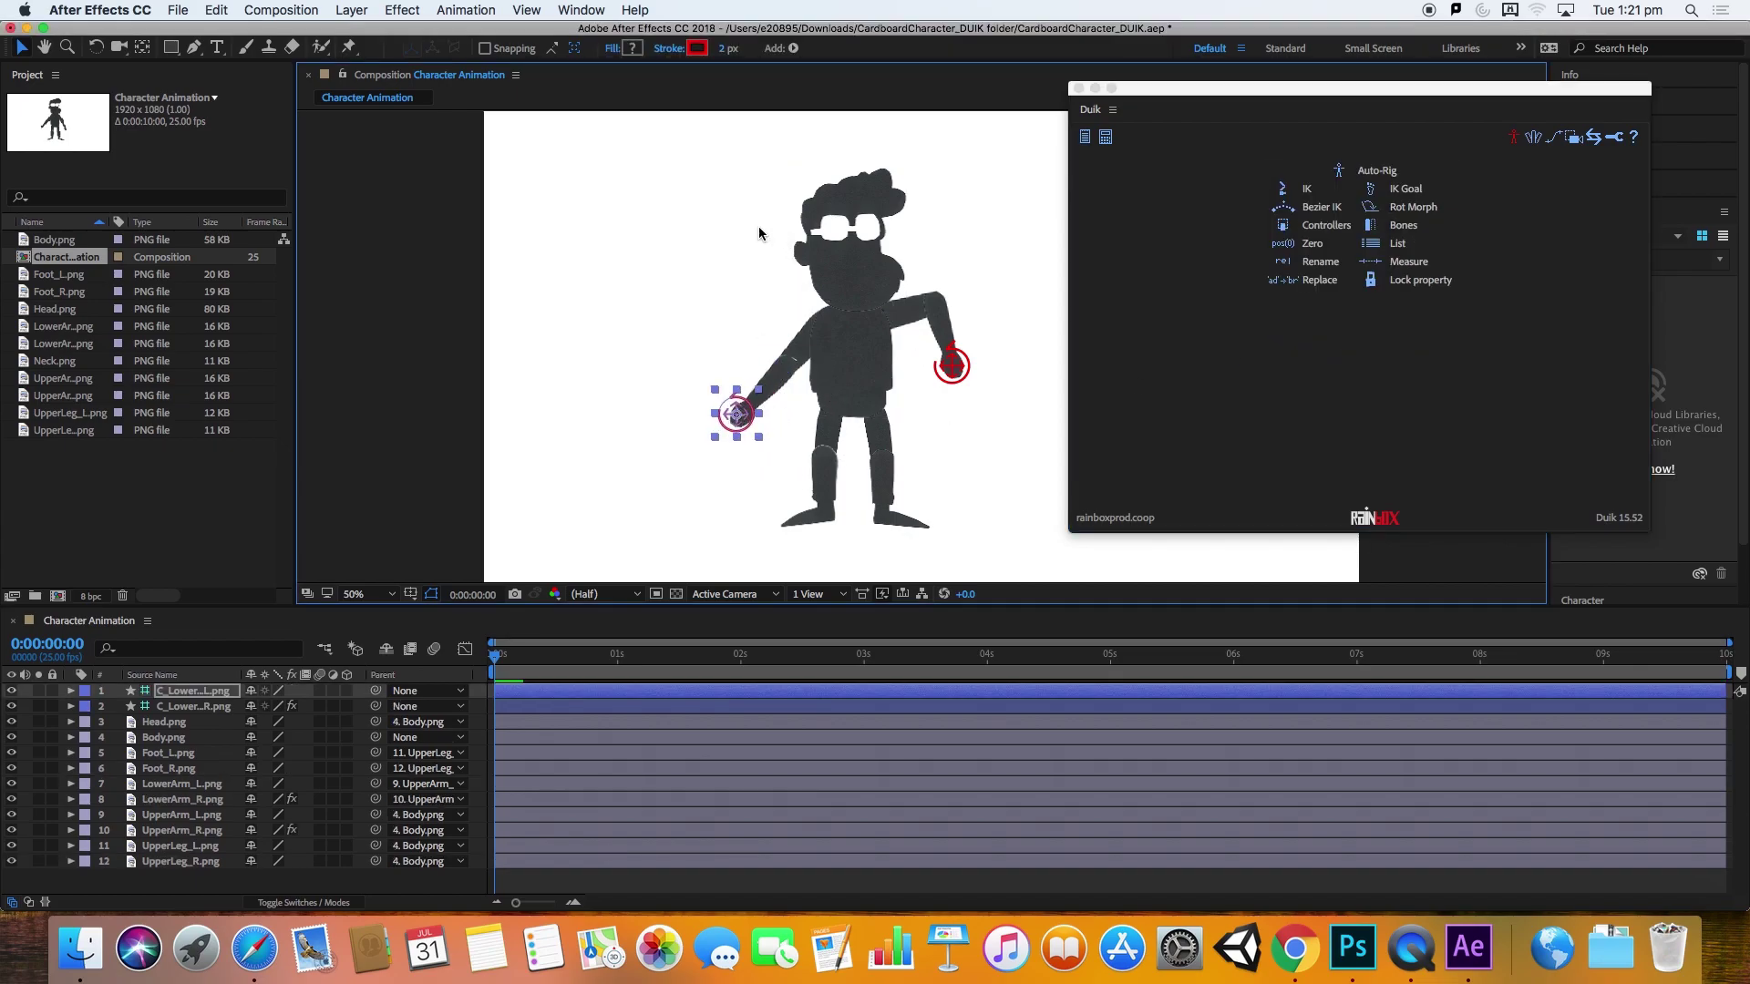
pyautogui.click(627, 270)
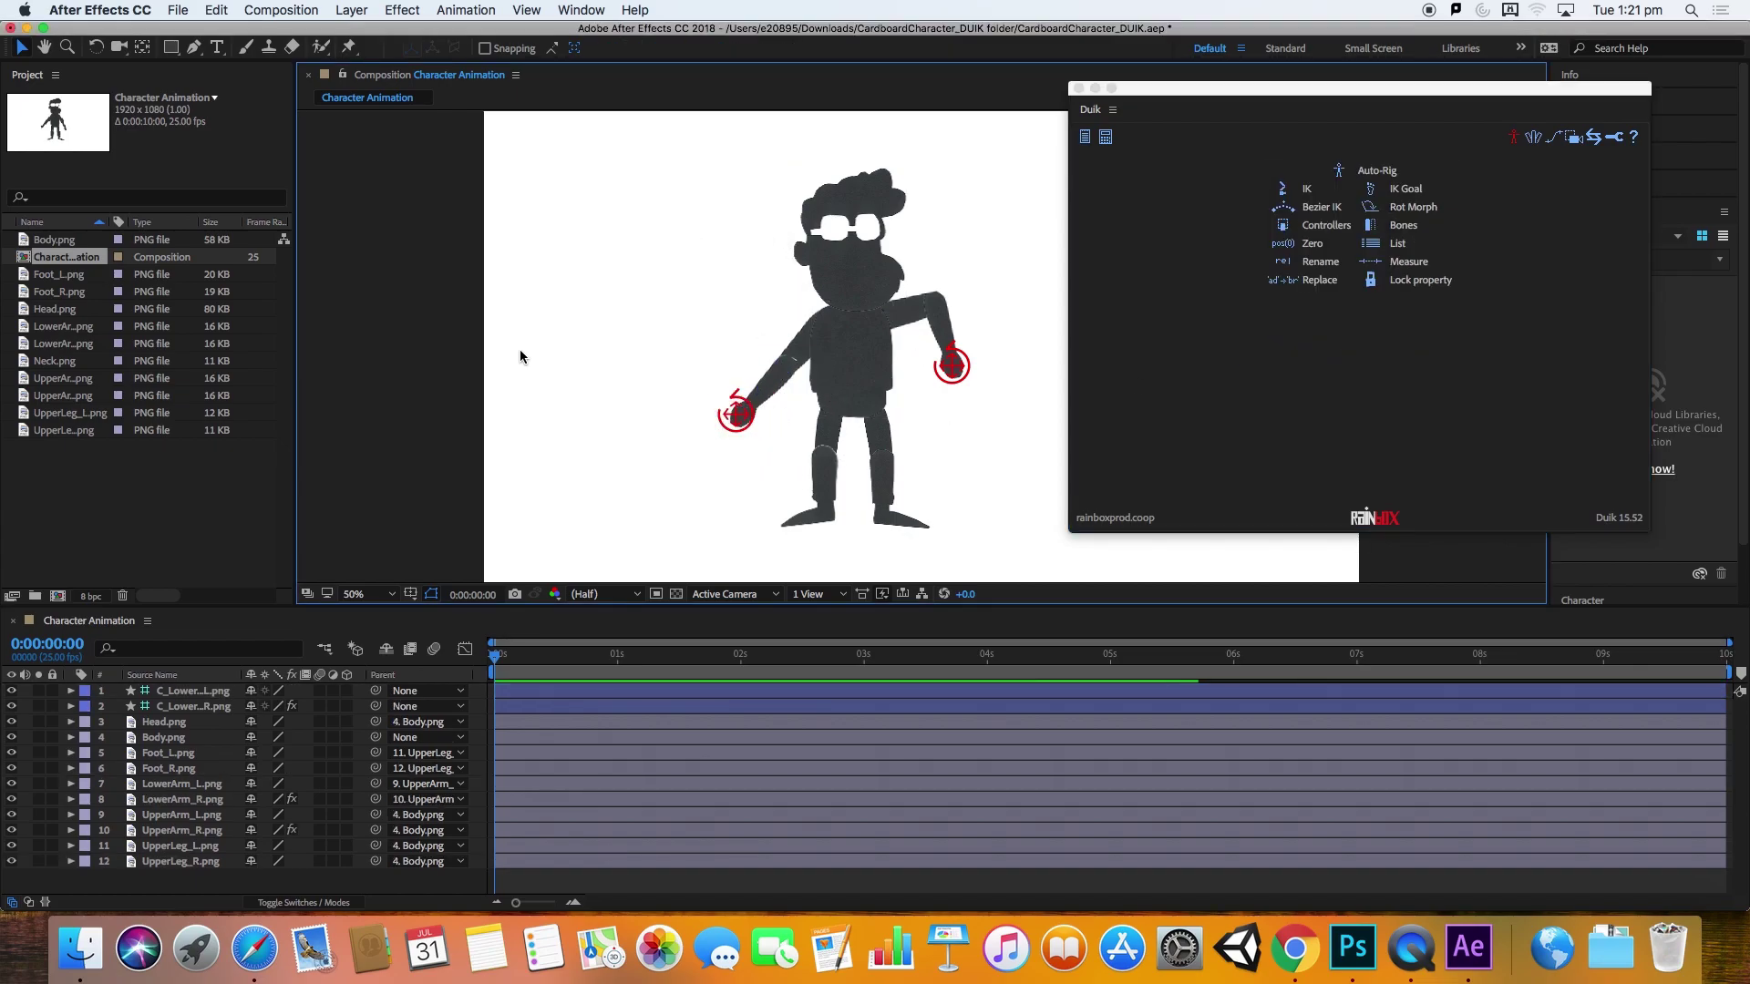
# Step: Create a 2-Layer IK from the LowerArm_L controller, LowerArm_L.png and UpperArm_L.png
pyautogui.click(180, 694)
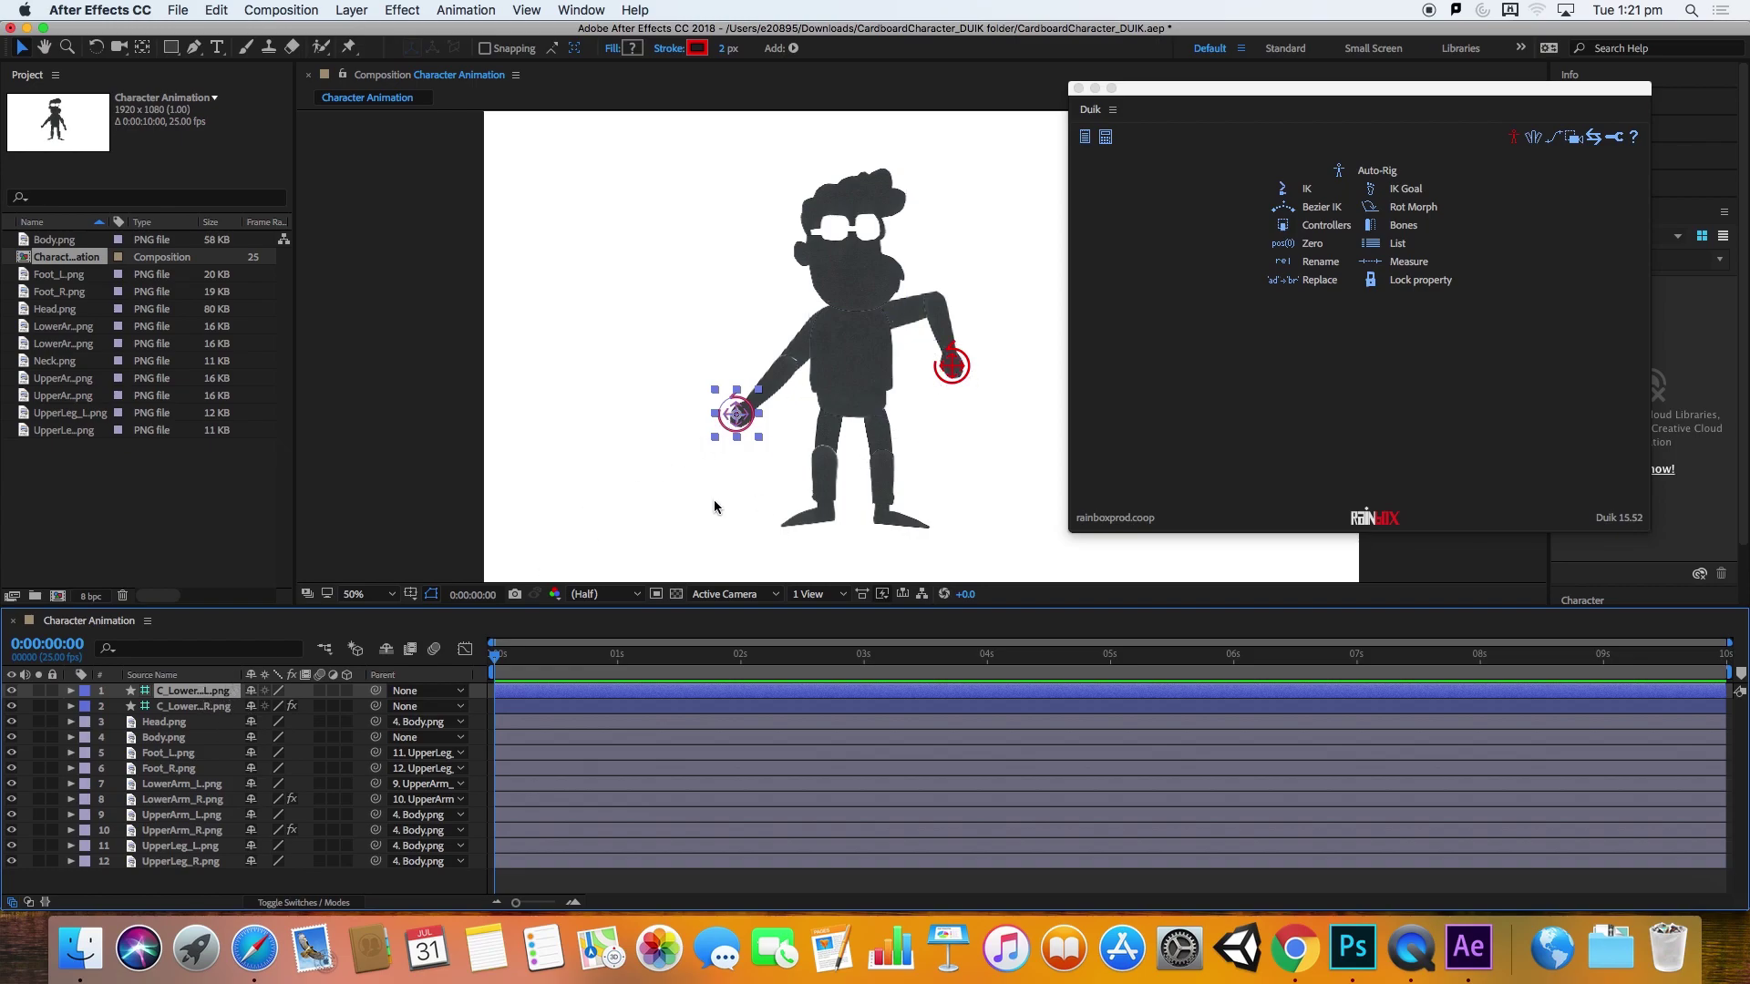
pyautogui.keyDown('shift'); pyautogui.click(219, 707); pyautogui.keyUp('shift')
pyautogui.keyDown('super'); pyautogui.click(176, 706); pyautogui.keyUp('super')
pyautogui.keyDown('super'); pyautogui.click(176, 693); pyautogui.keyUp('super')
pyautogui.click(183, 695)
pyautogui.keyDown('super'); pyautogui.click(208, 785); pyautogui.keyUp('super')
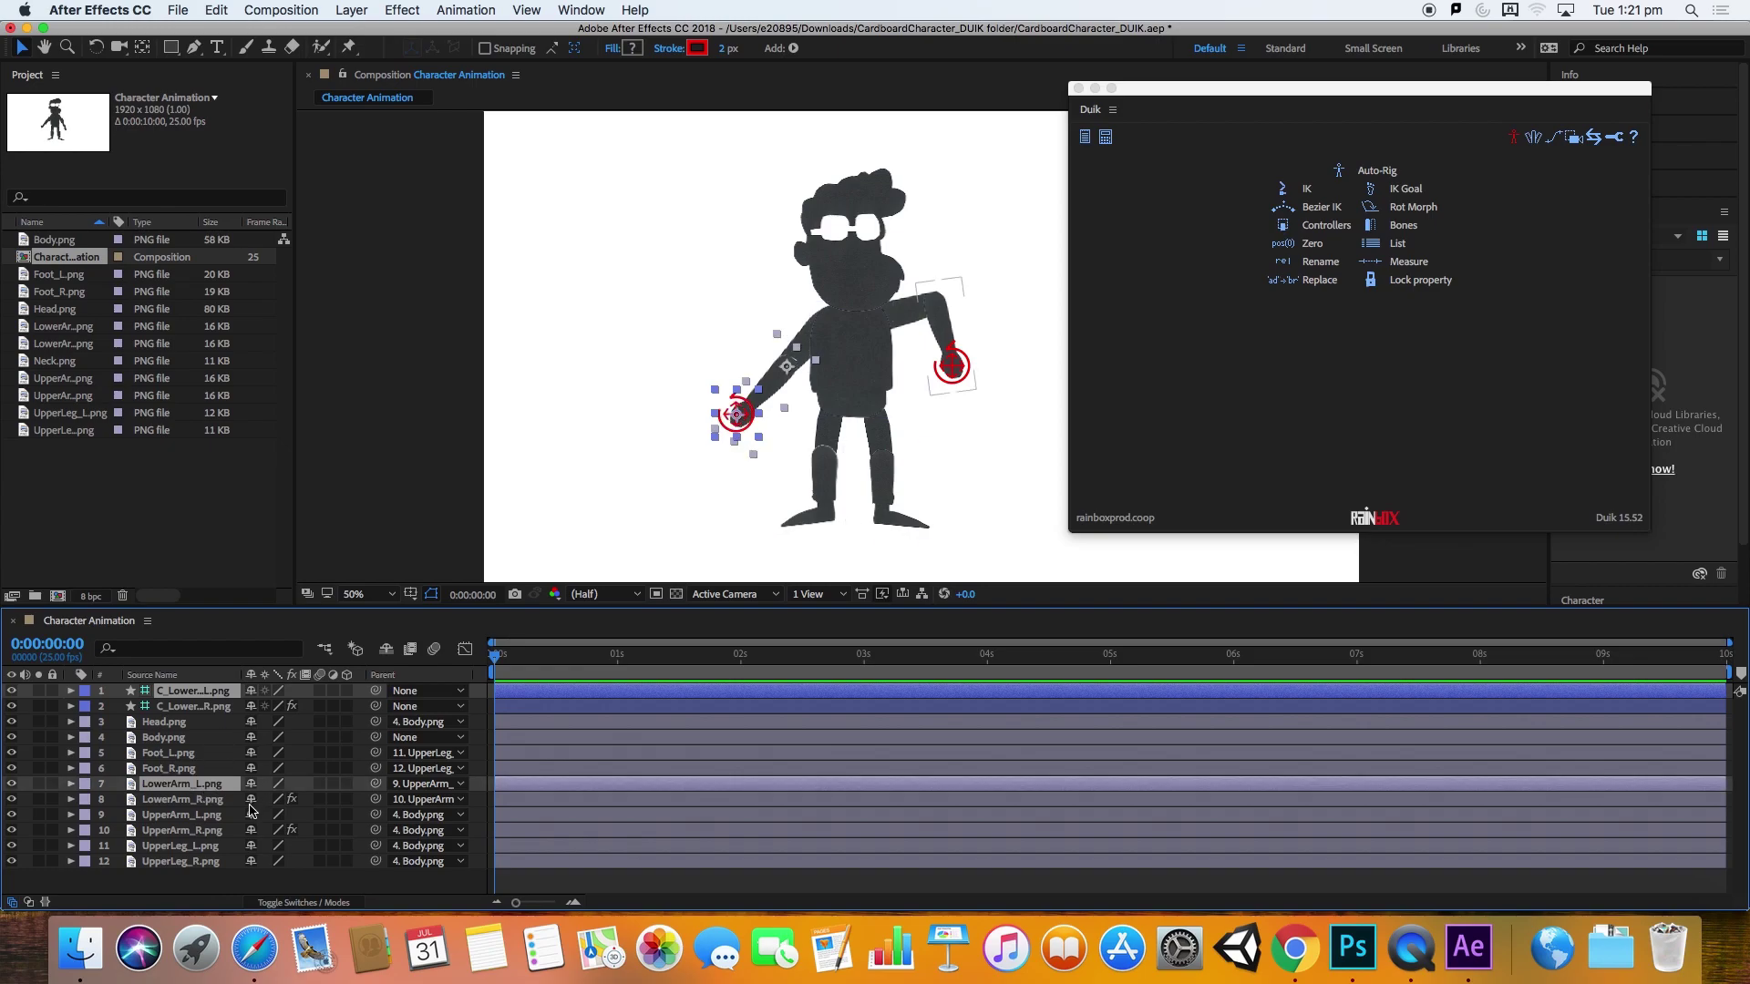
pyautogui.keyDown('super'); pyautogui.click(167, 822); pyautogui.keyUp('super')
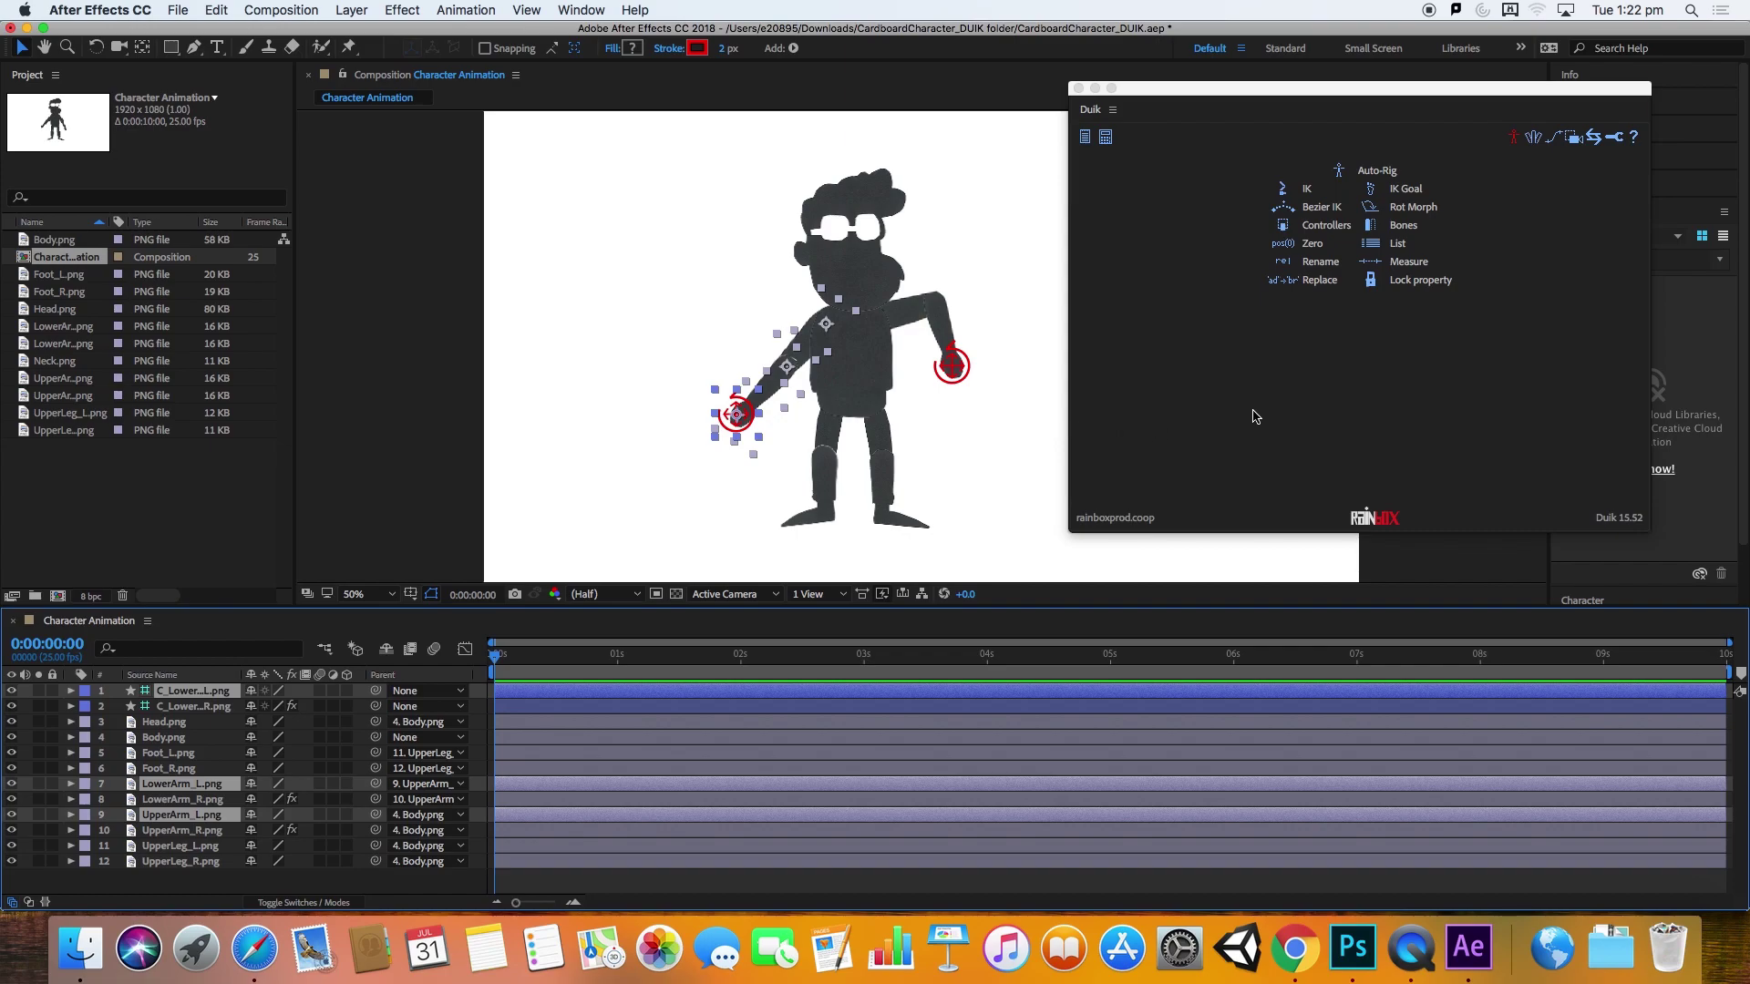
pyautogui.click(1309, 193)
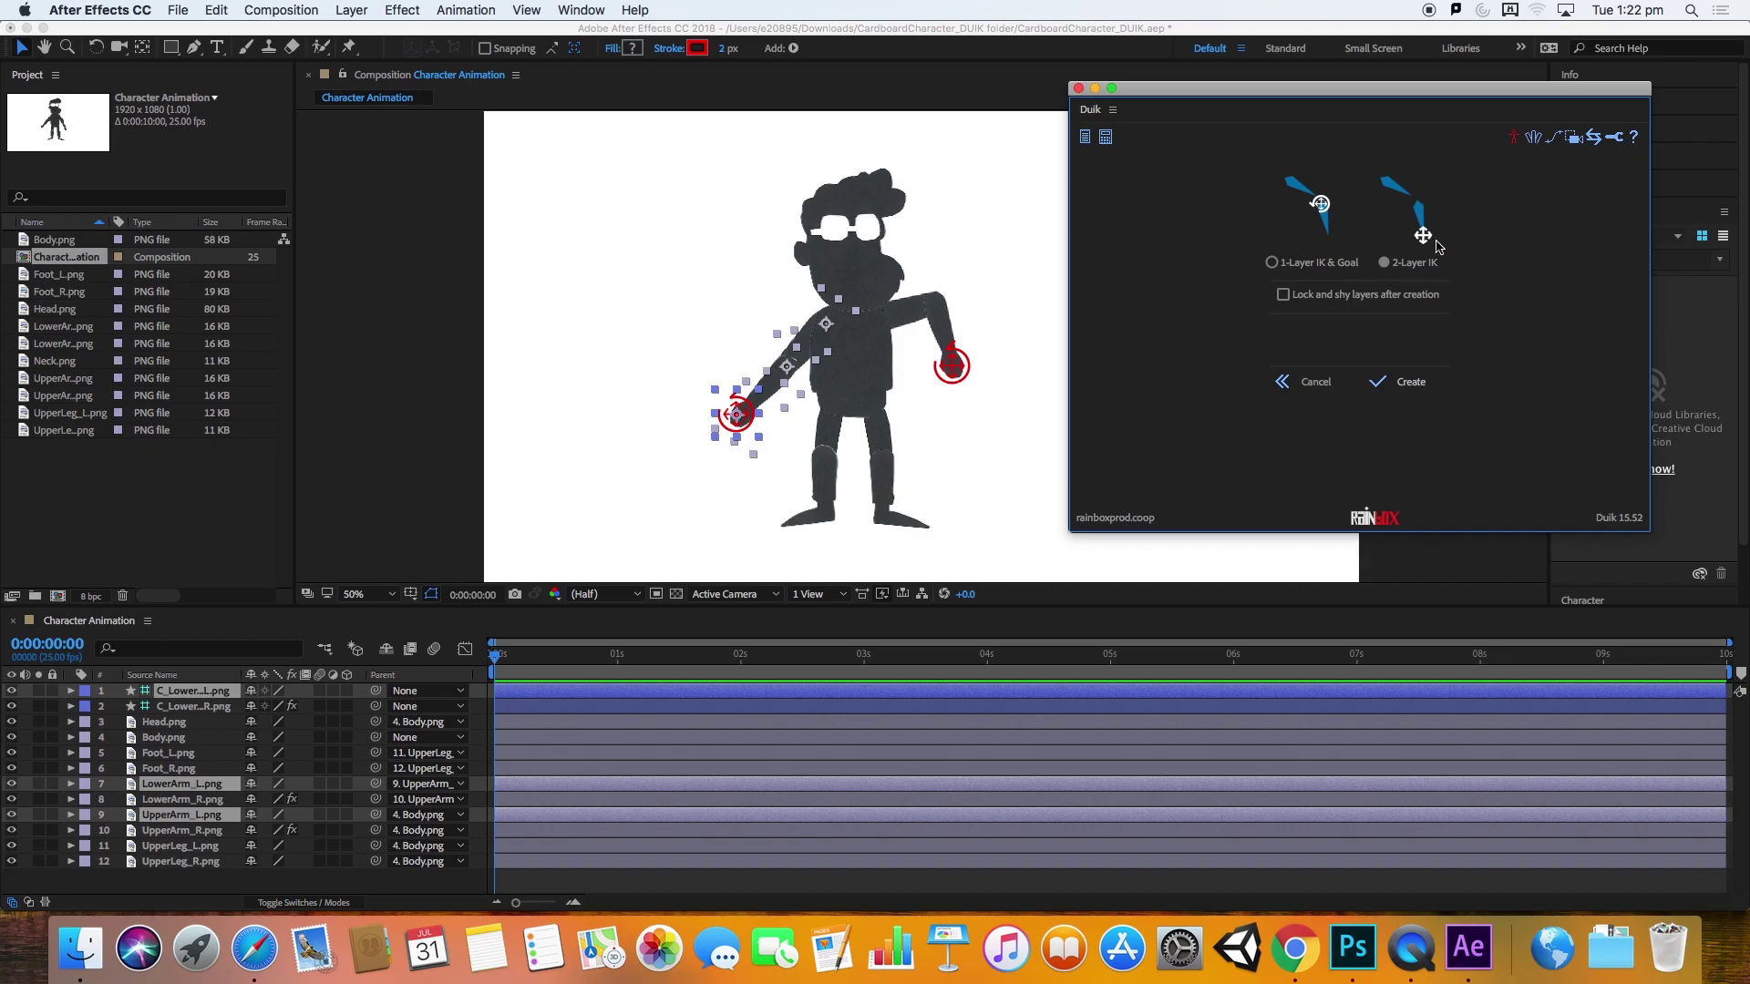
pyautogui.click(1416, 390)
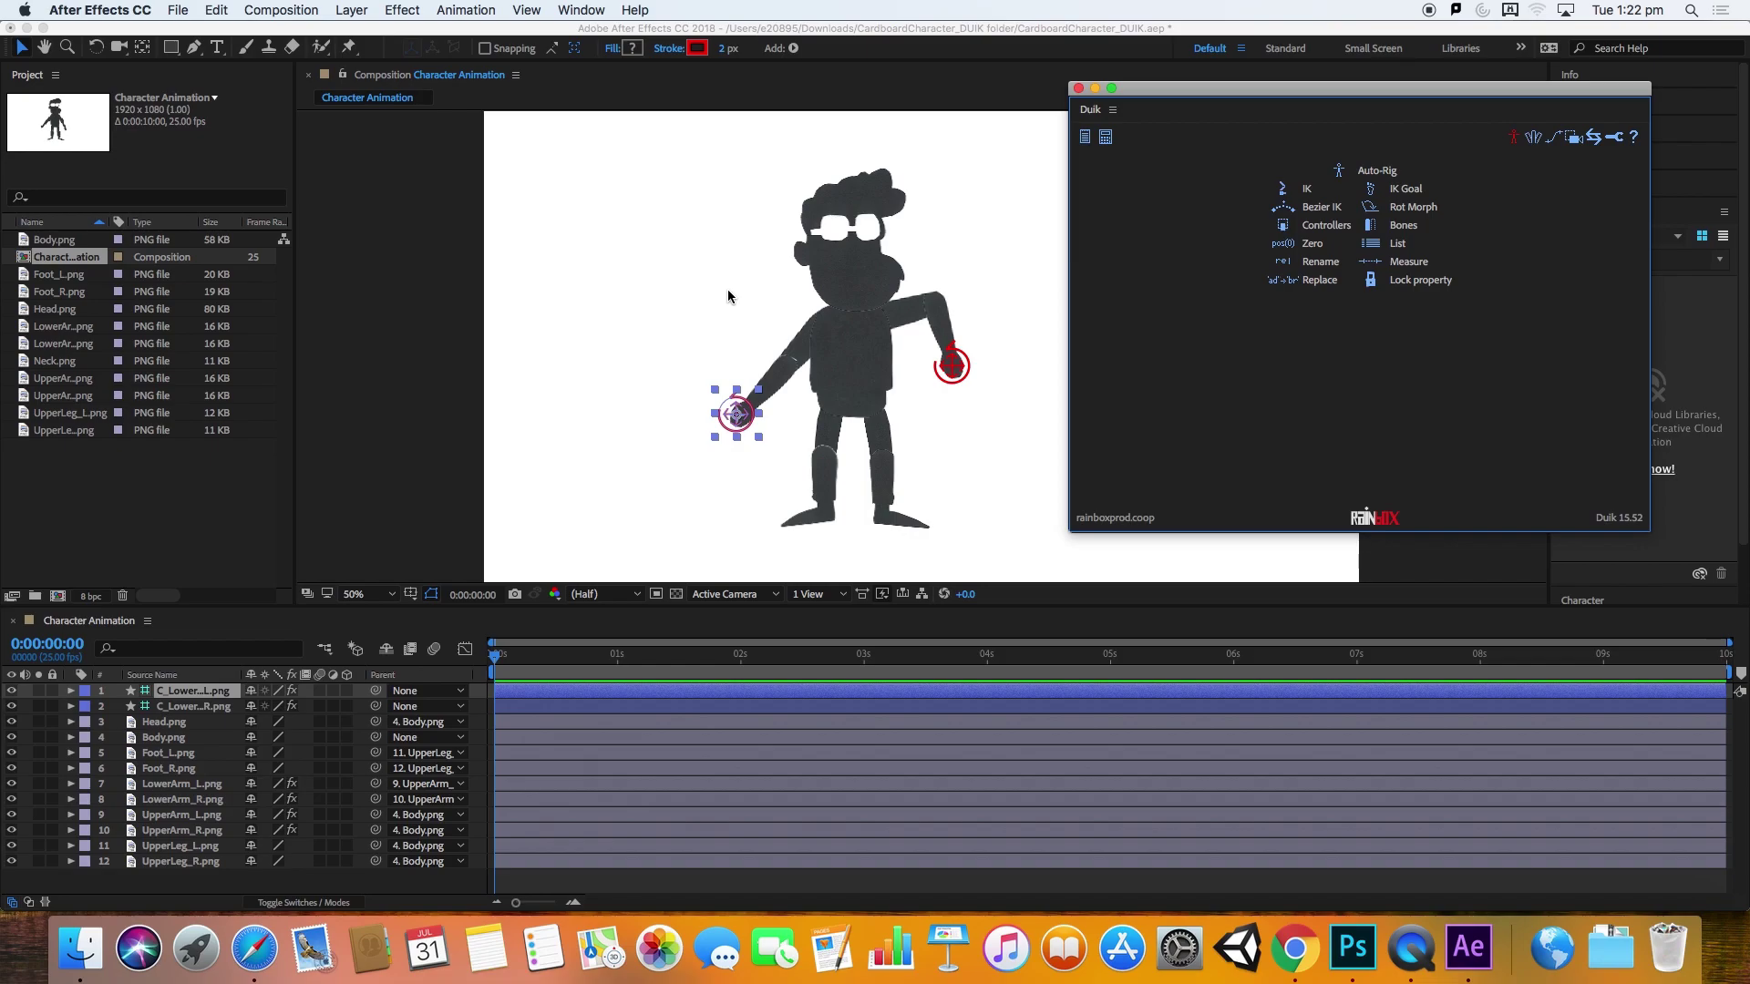
# Step: Raise the LowerArm_L hand controller to about shoulder height so the arm bends at the elbow
pyautogui.click(727, 288)
pyautogui.click(737, 413)
pyautogui.moveTo(736, 413); pyautogui.dragTo(739, 319)
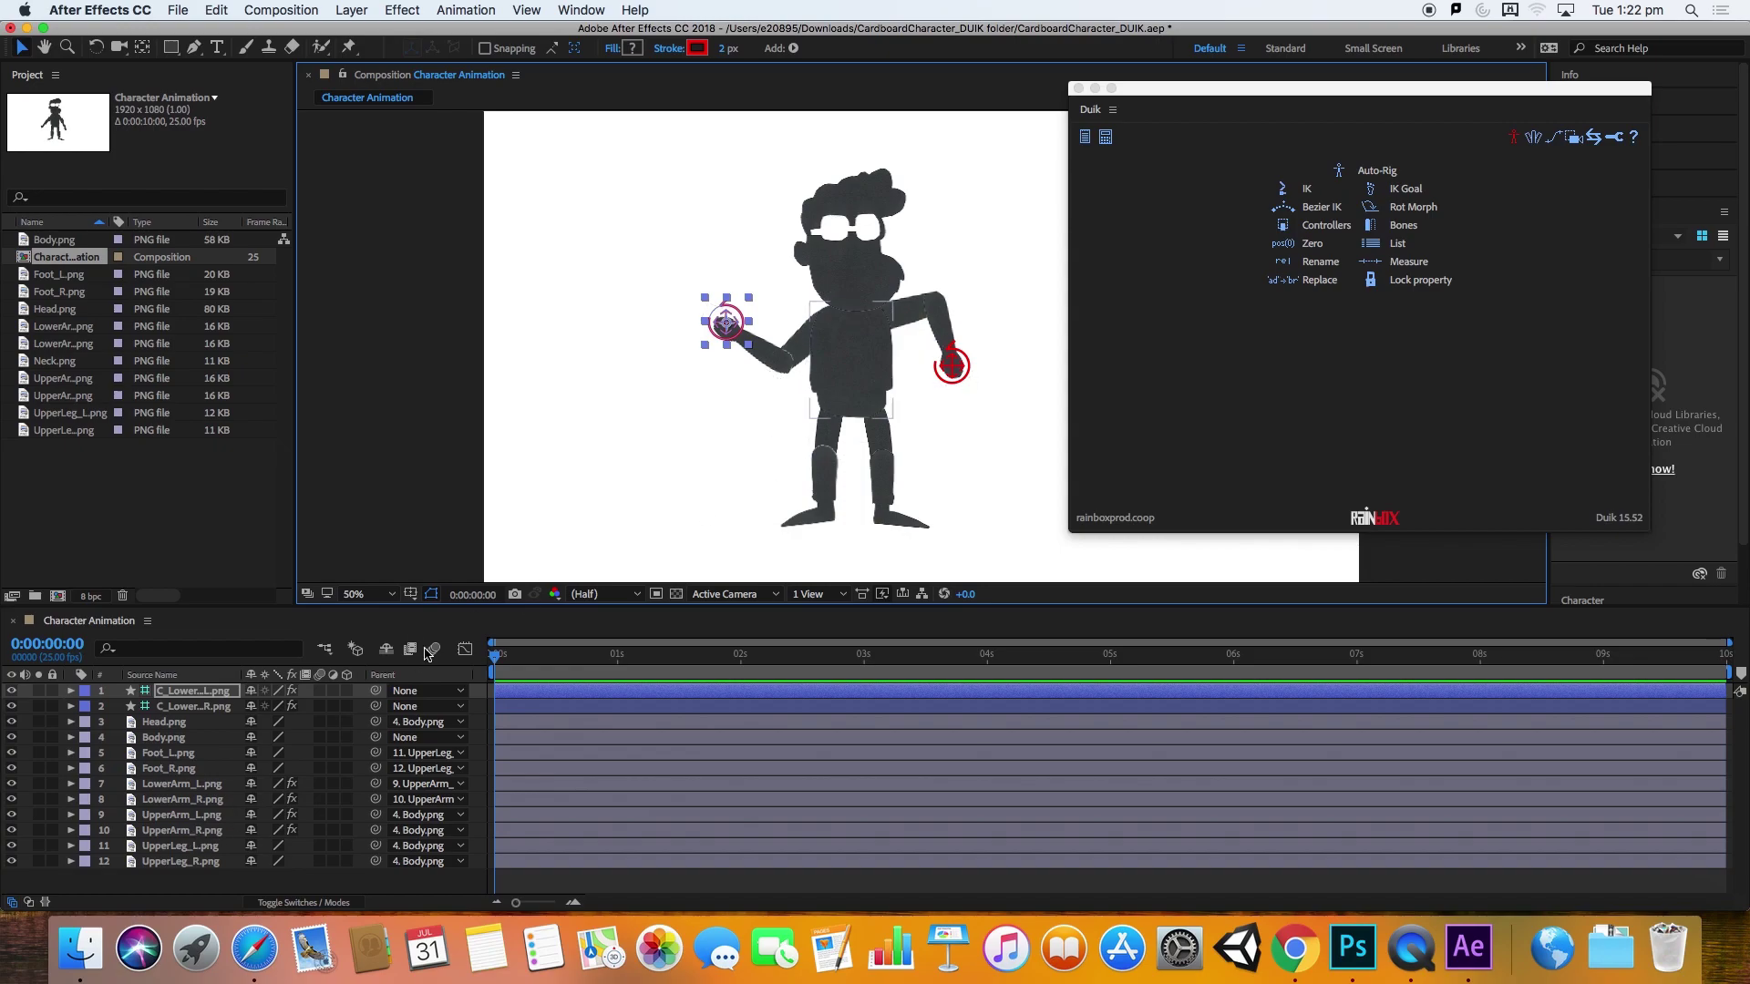
# Step: Create a medium red controller for Foot_L.png and move it down onto the ankle
pyautogui.click(1321, 225)
pyautogui.moveTo(727, 321)
pyautogui.mouseDown()
pyautogui.moveTo(731, 407)
pyautogui.moveTo(726, 321)
pyautogui.mouseUp()
pyautogui.click(823, 460)
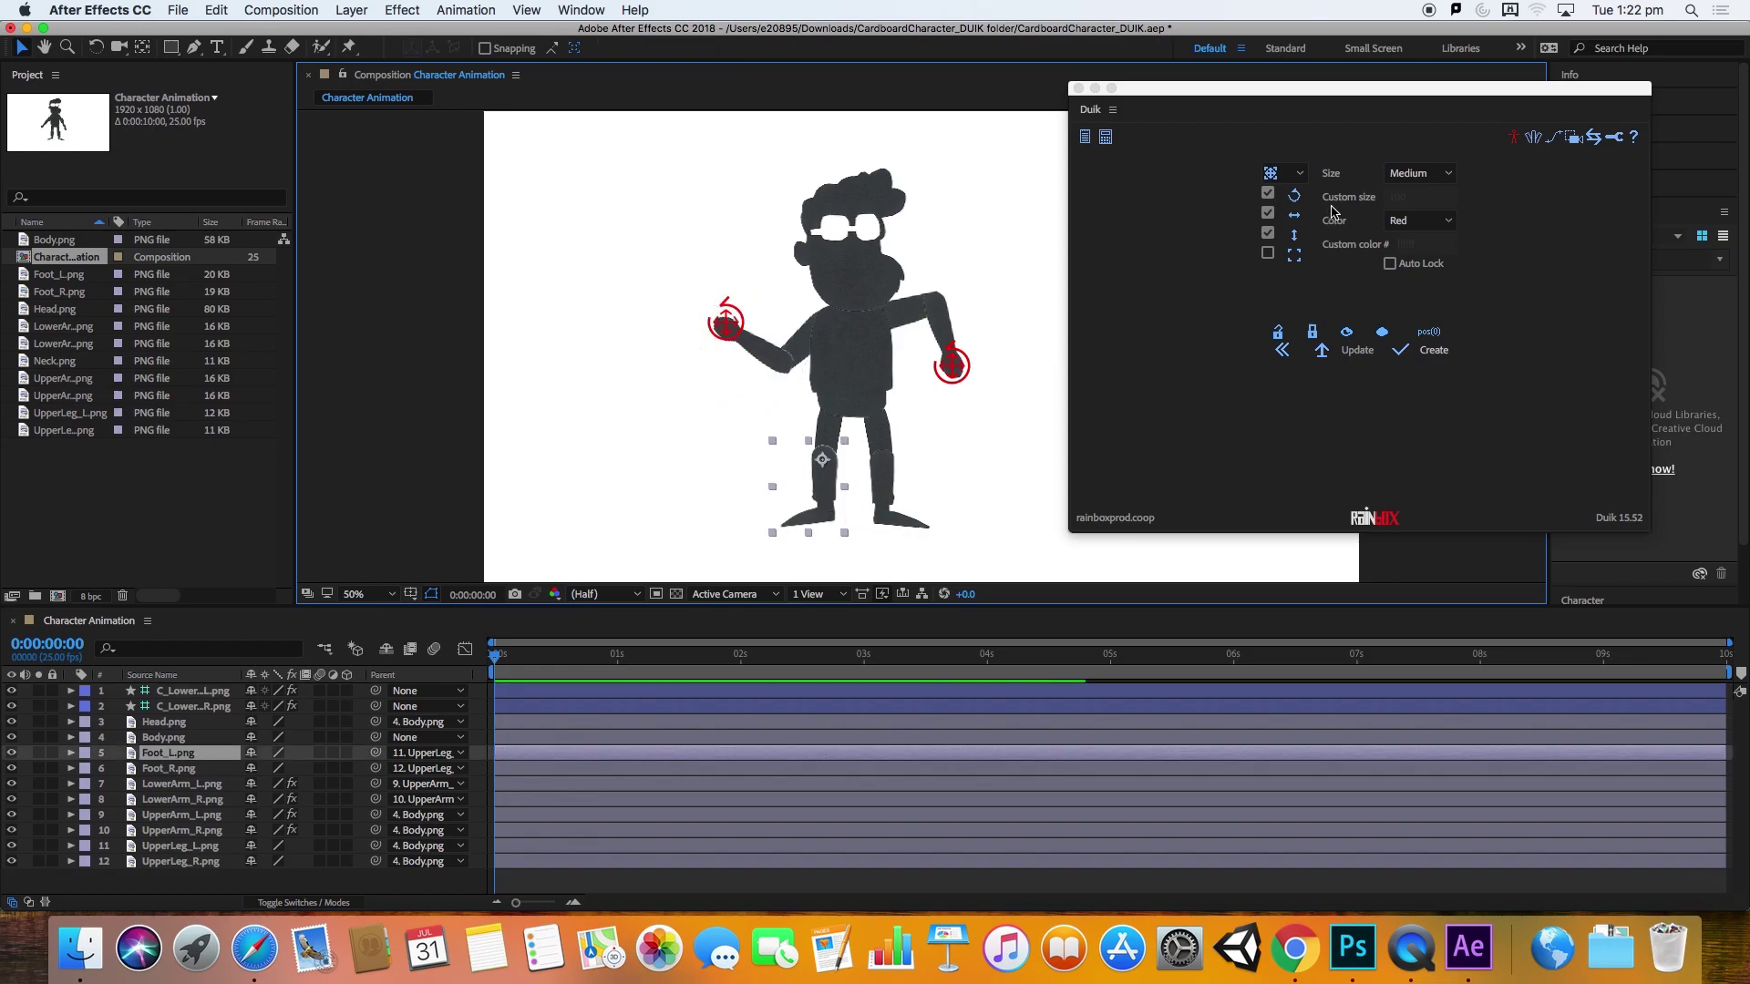
pyautogui.click(1433, 351)
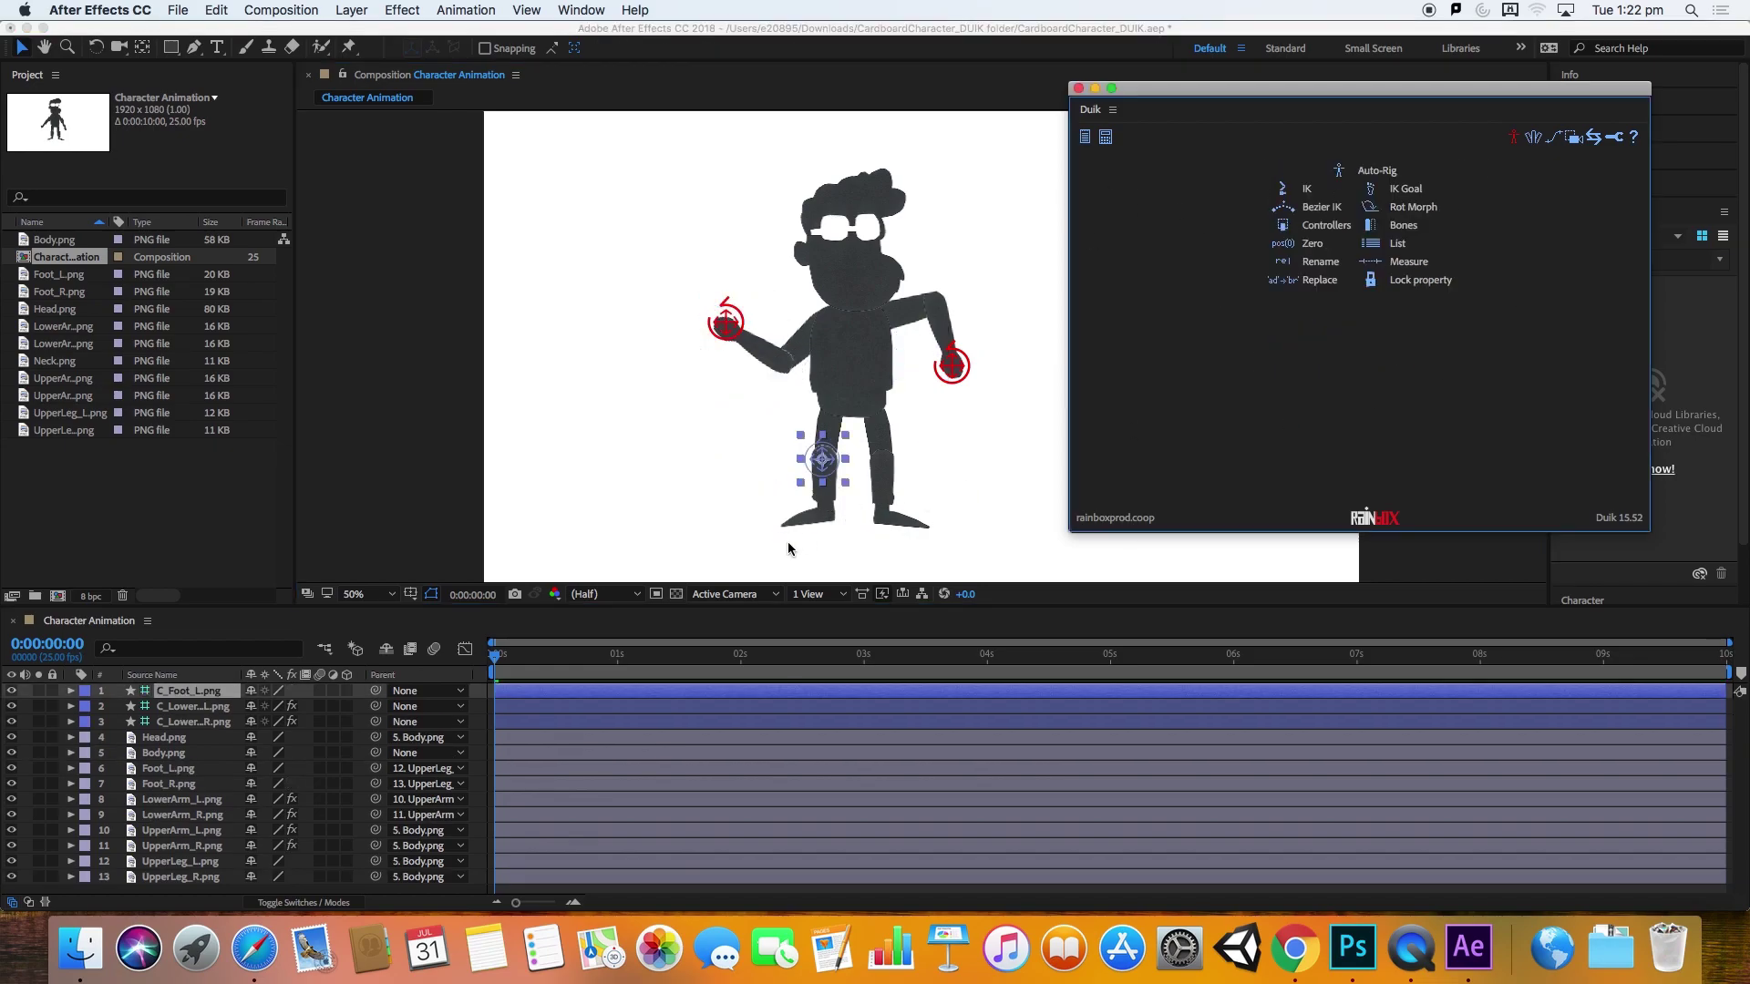
pyautogui.moveTo(826, 467); pyautogui.dragTo(822, 522)
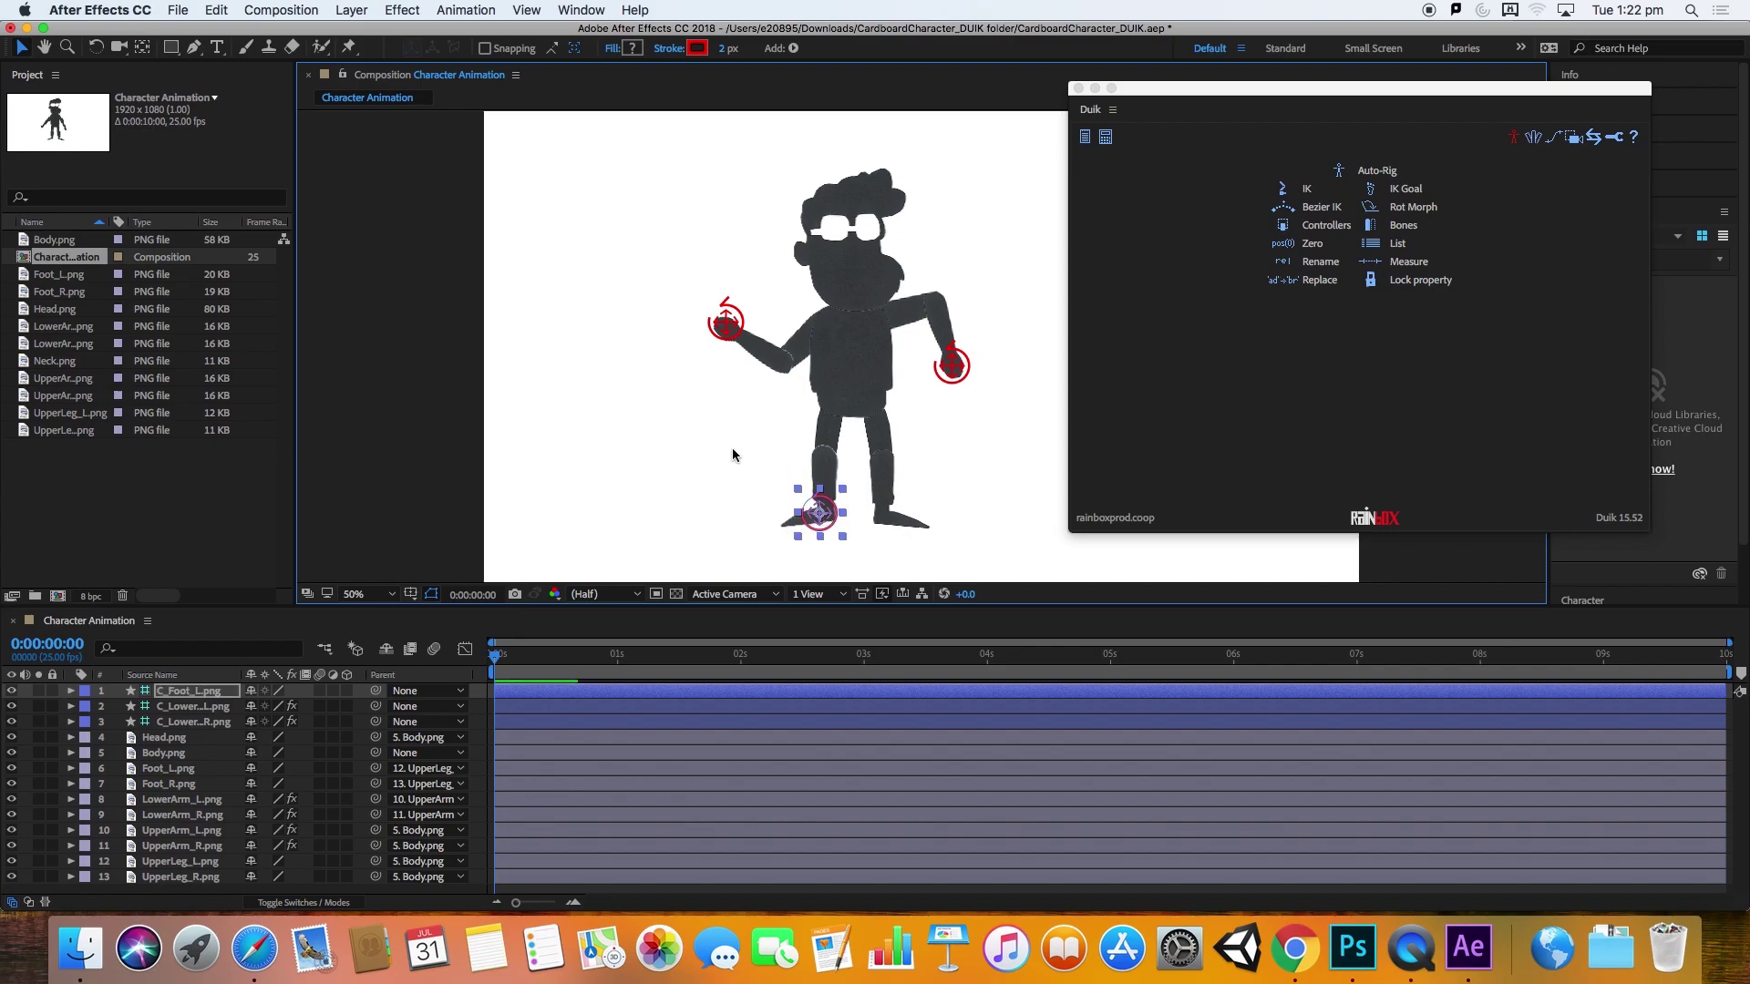
pyautogui.click(731, 446)
pyautogui.click(829, 506)
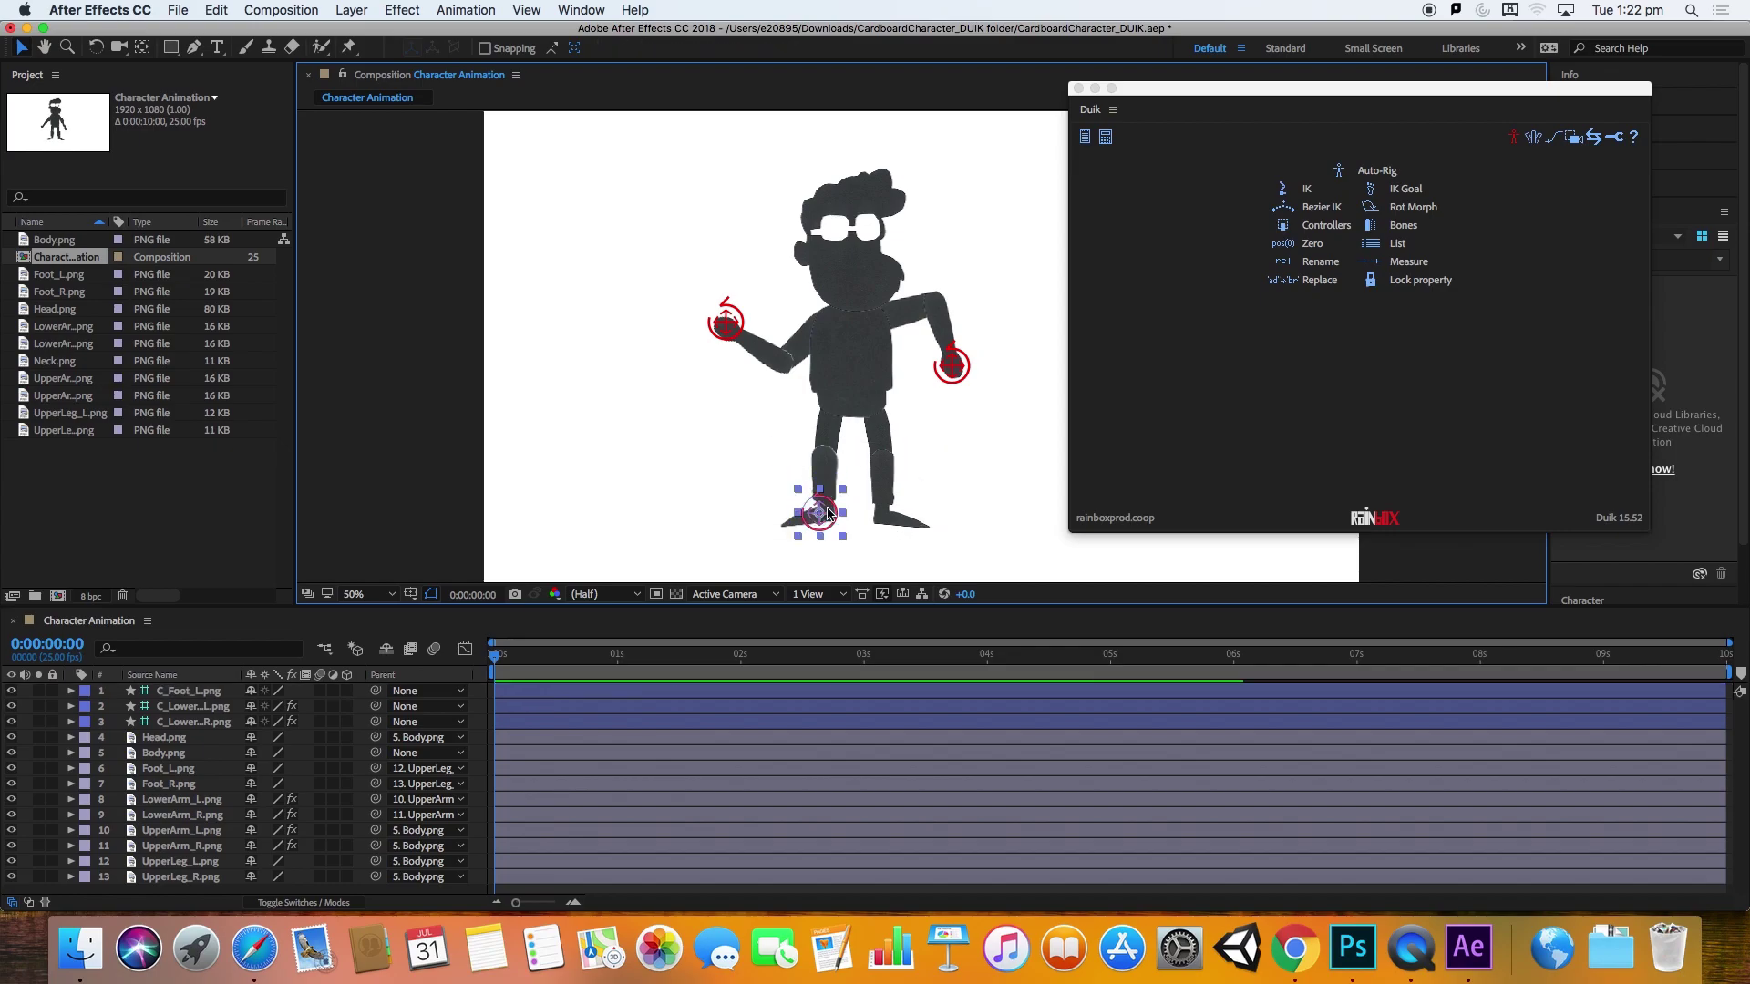
pyautogui.click(833, 450)
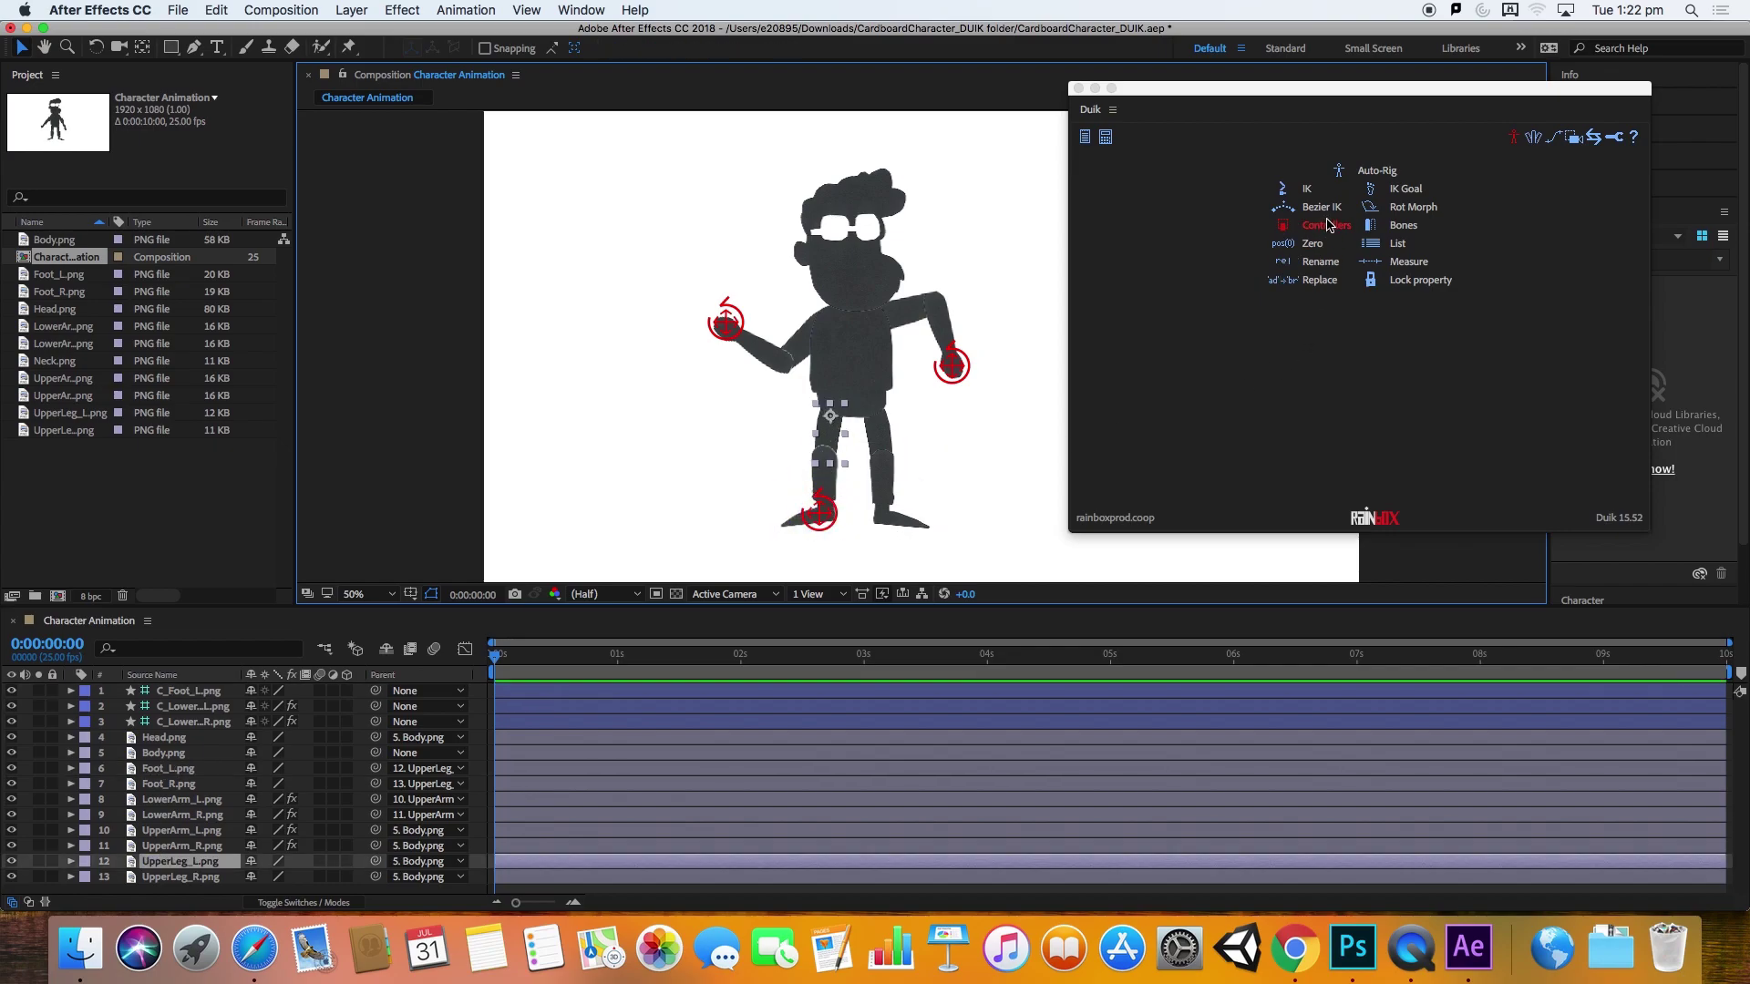
pyautogui.click(1308, 189)
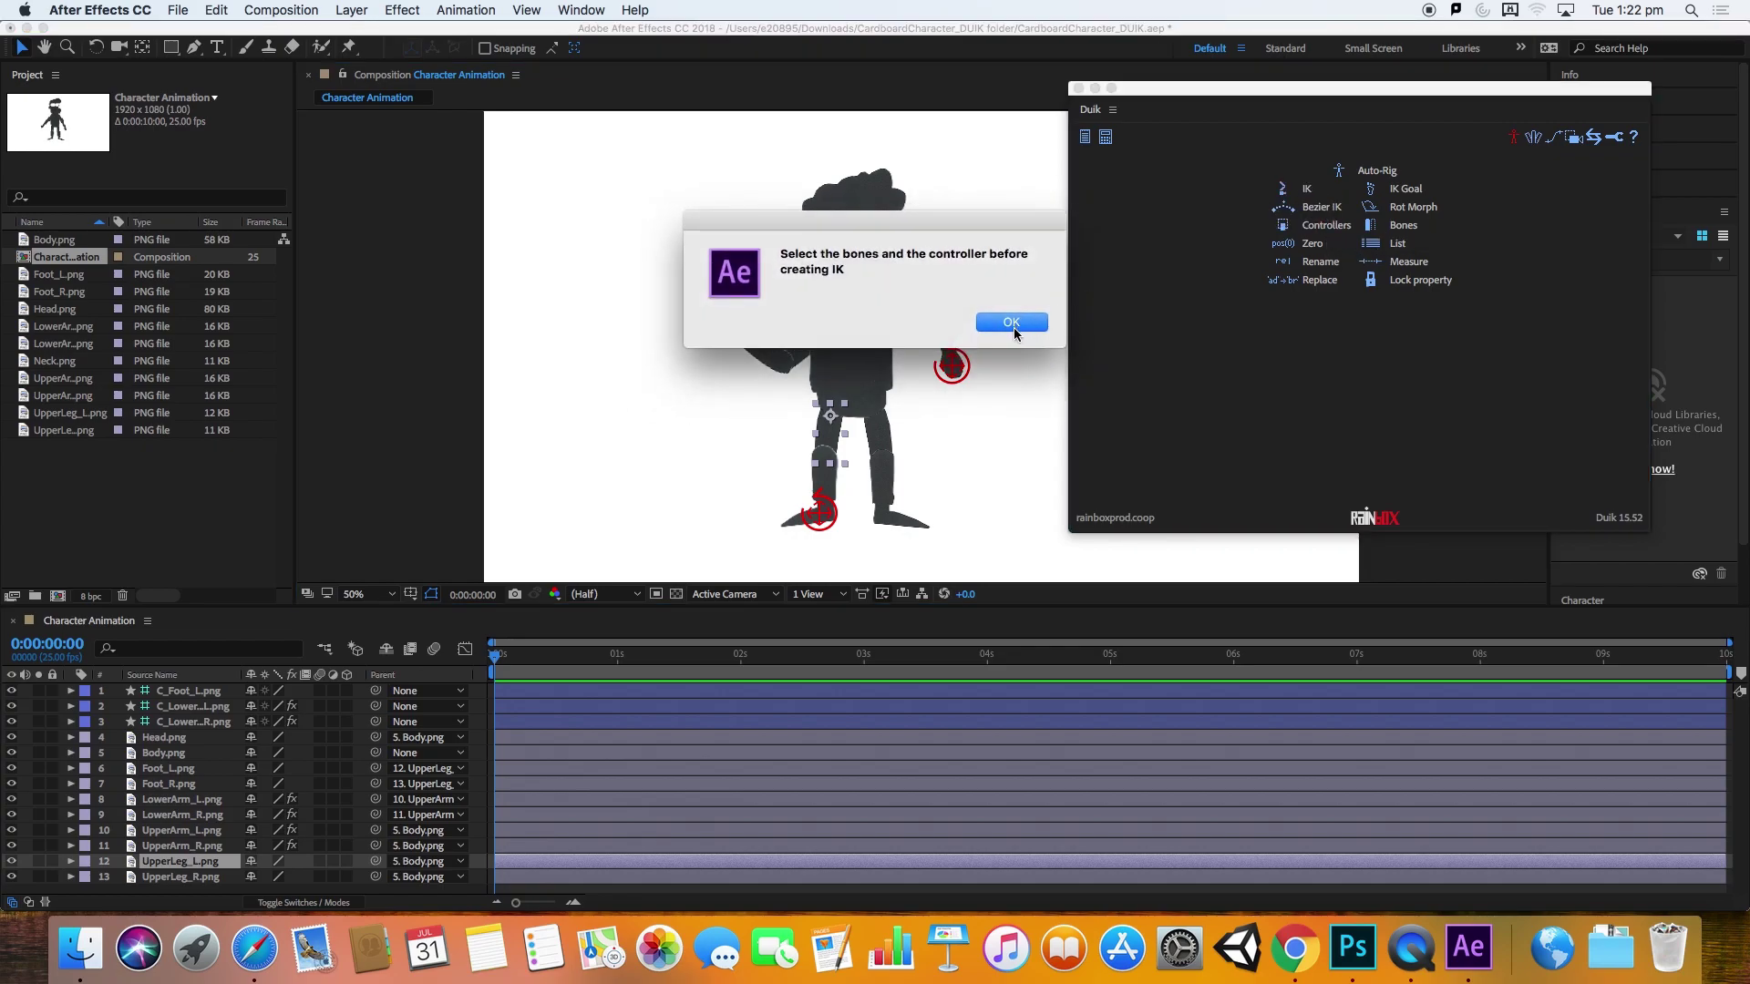
pyautogui.click(1011, 322)
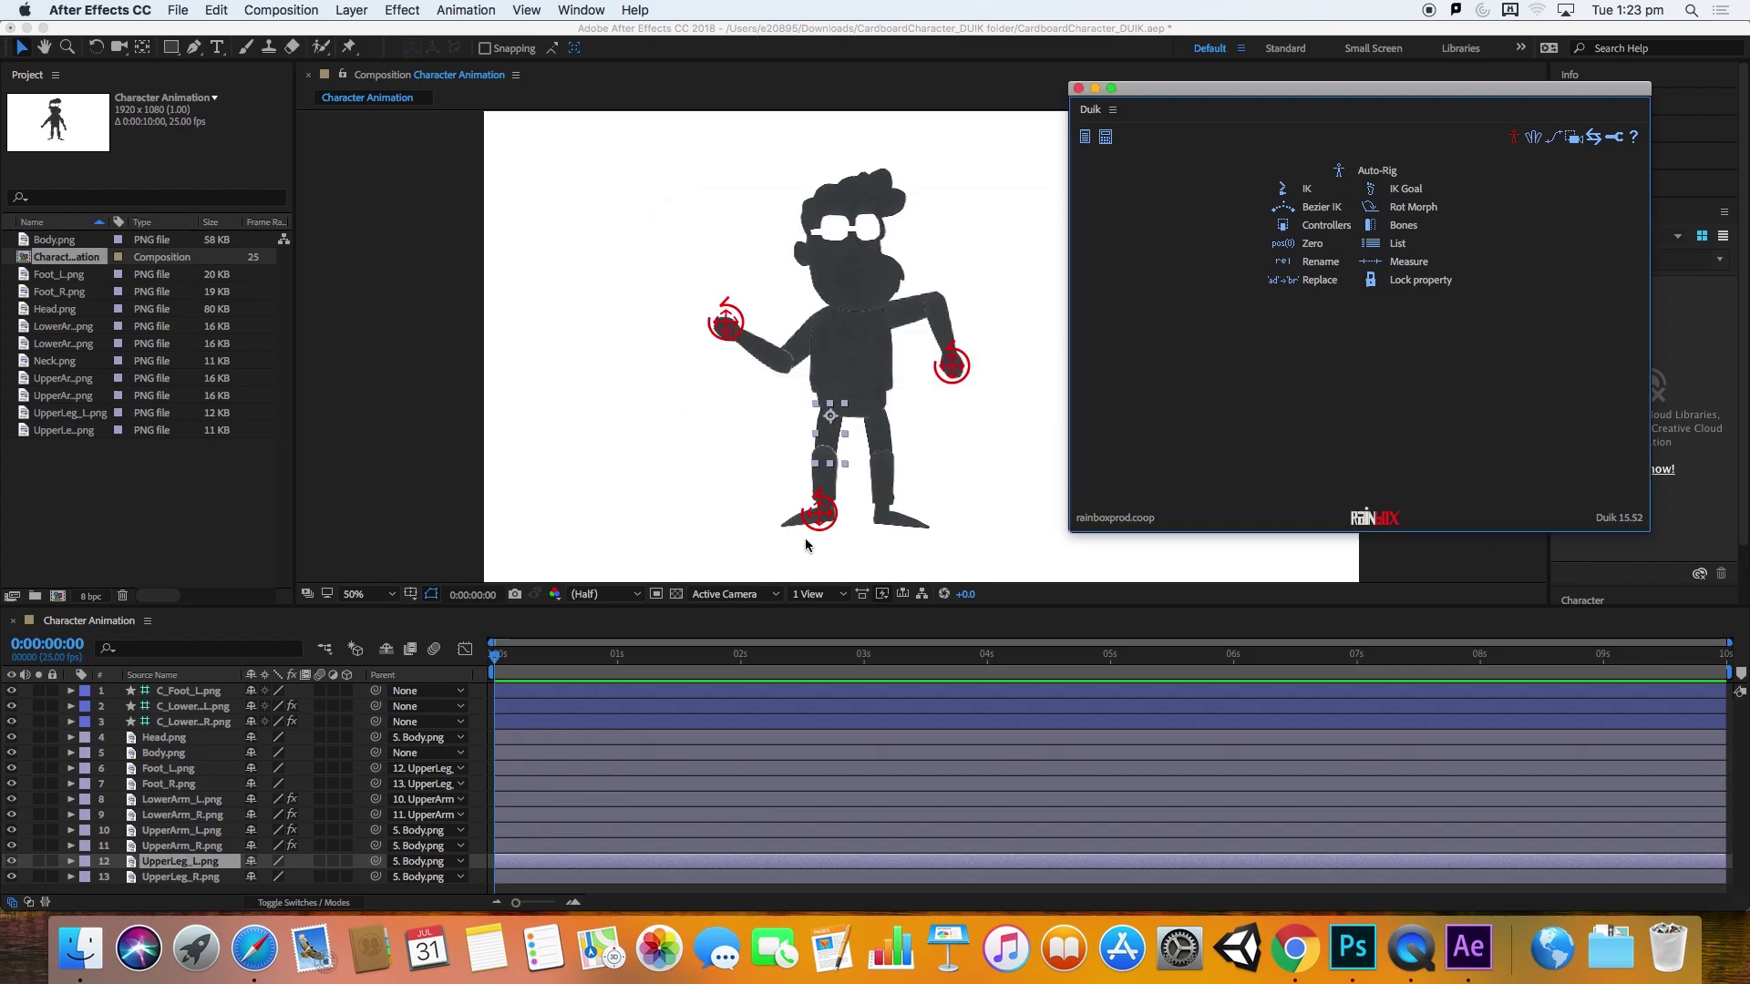
pyautogui.click(828, 517)
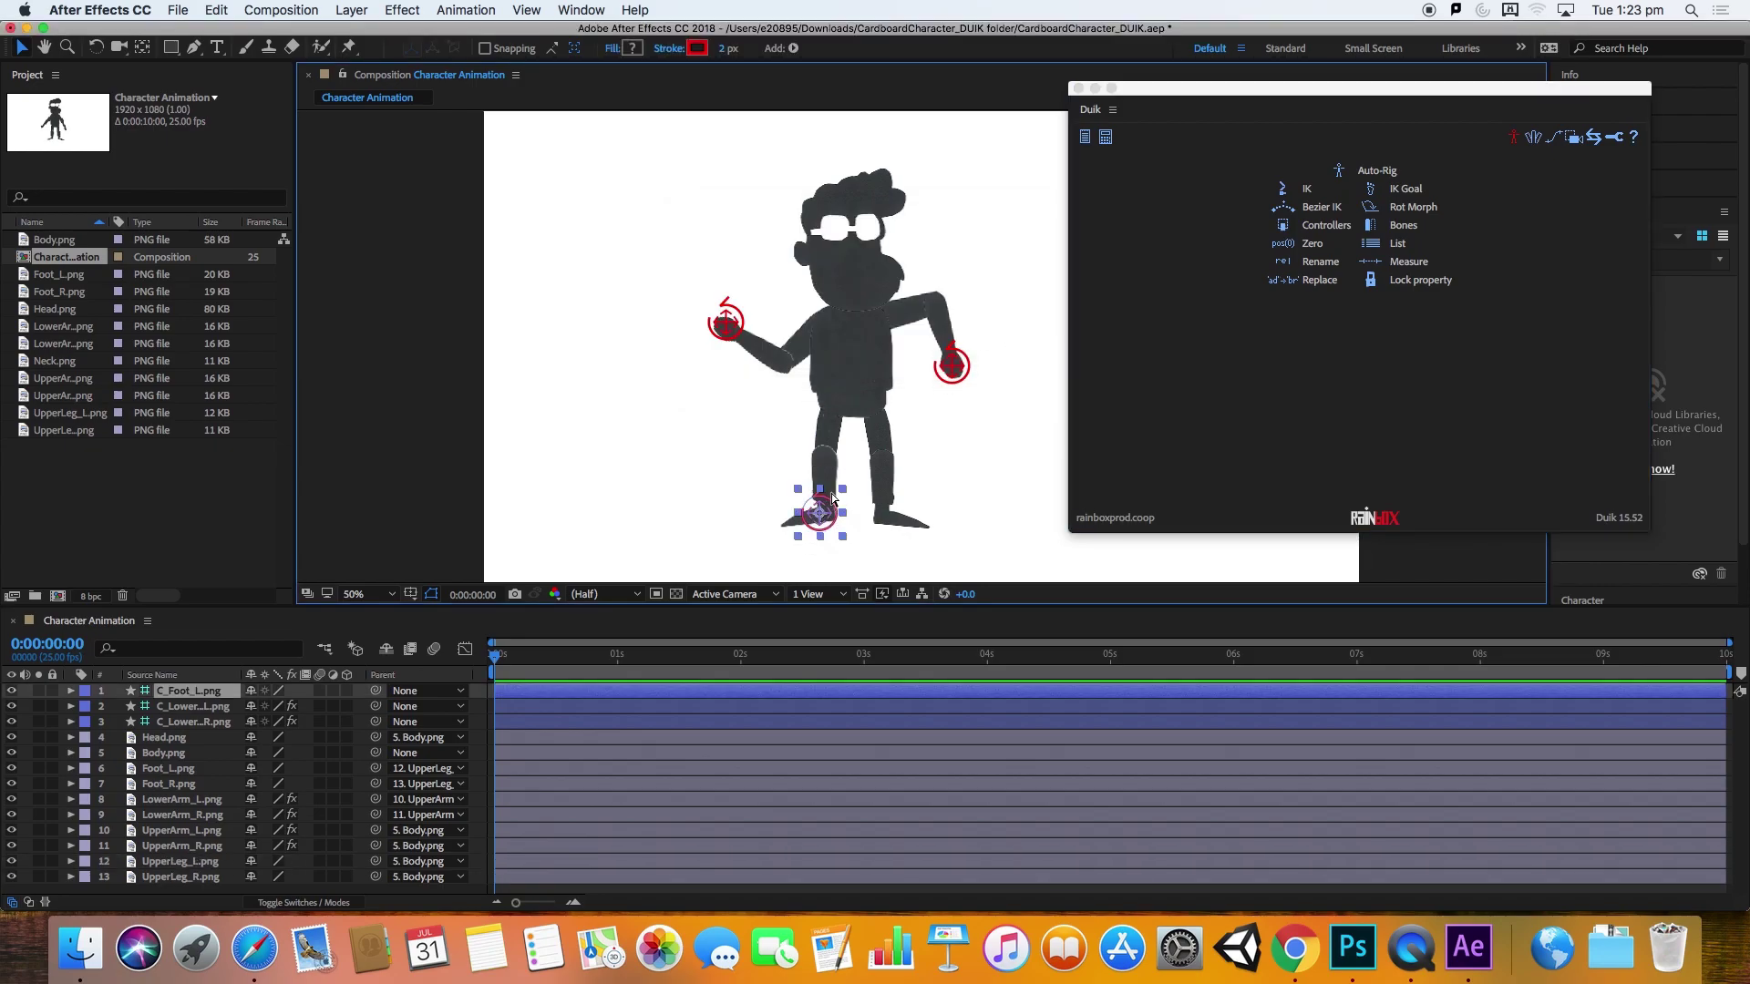
pyautogui.click(828, 472)
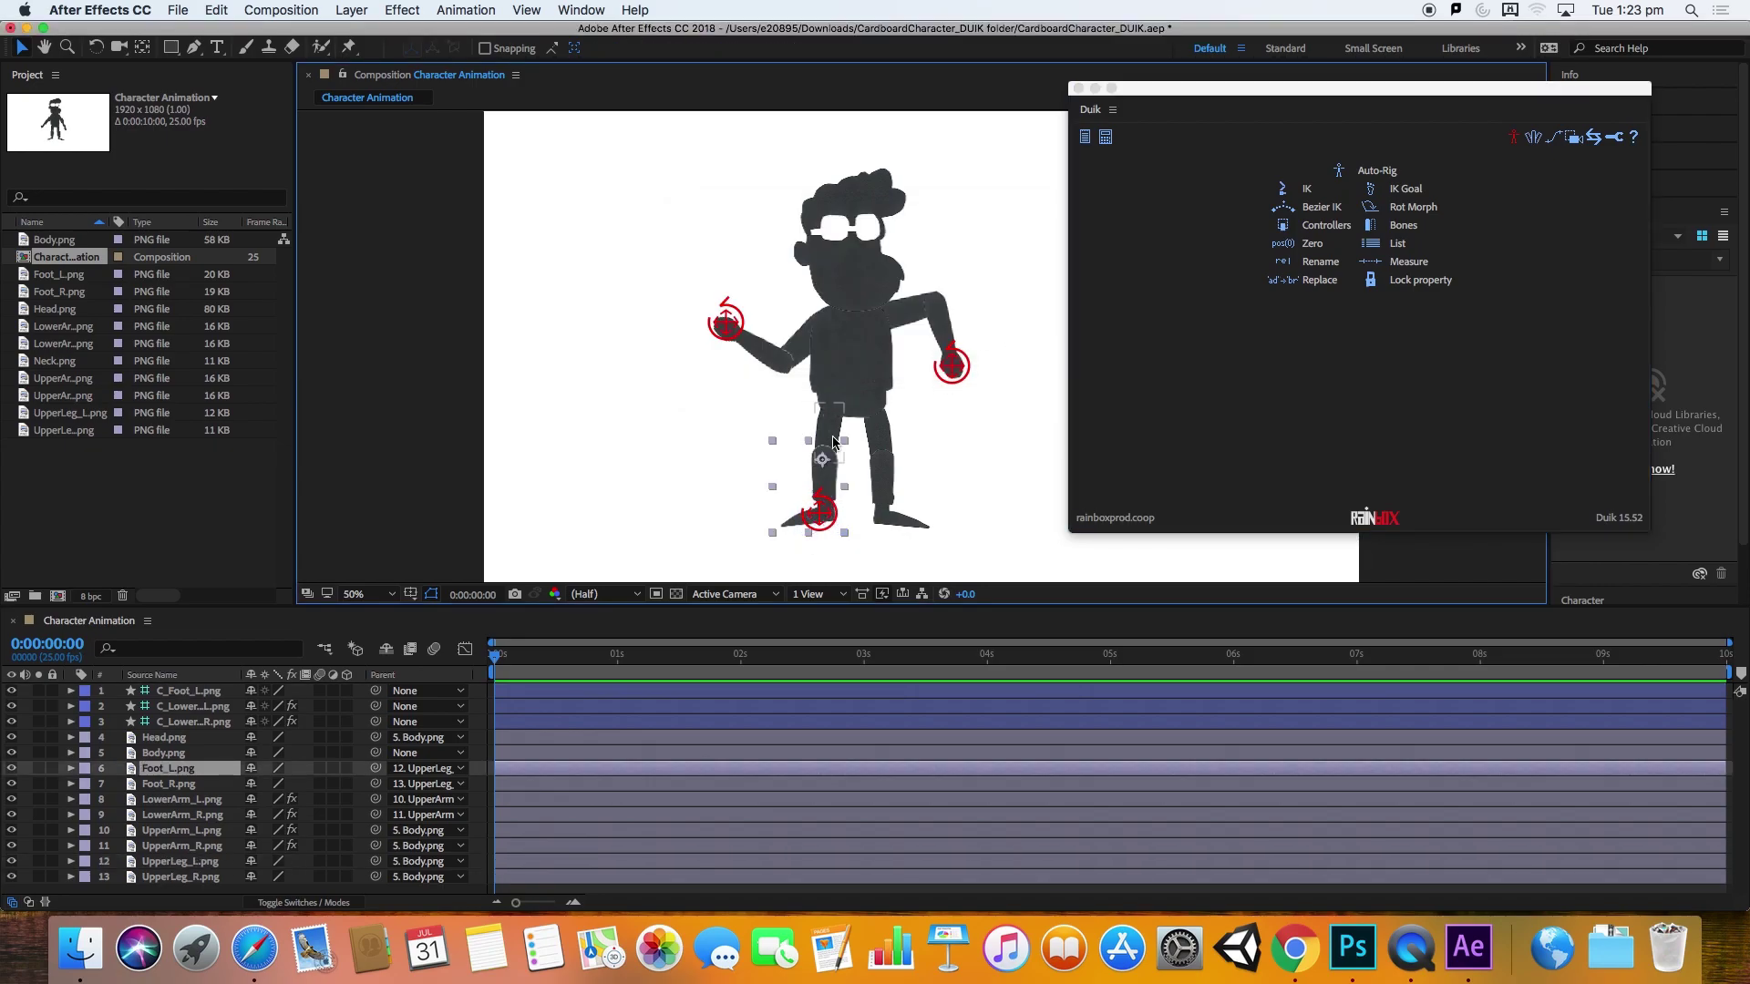
pyautogui.click(836, 444)
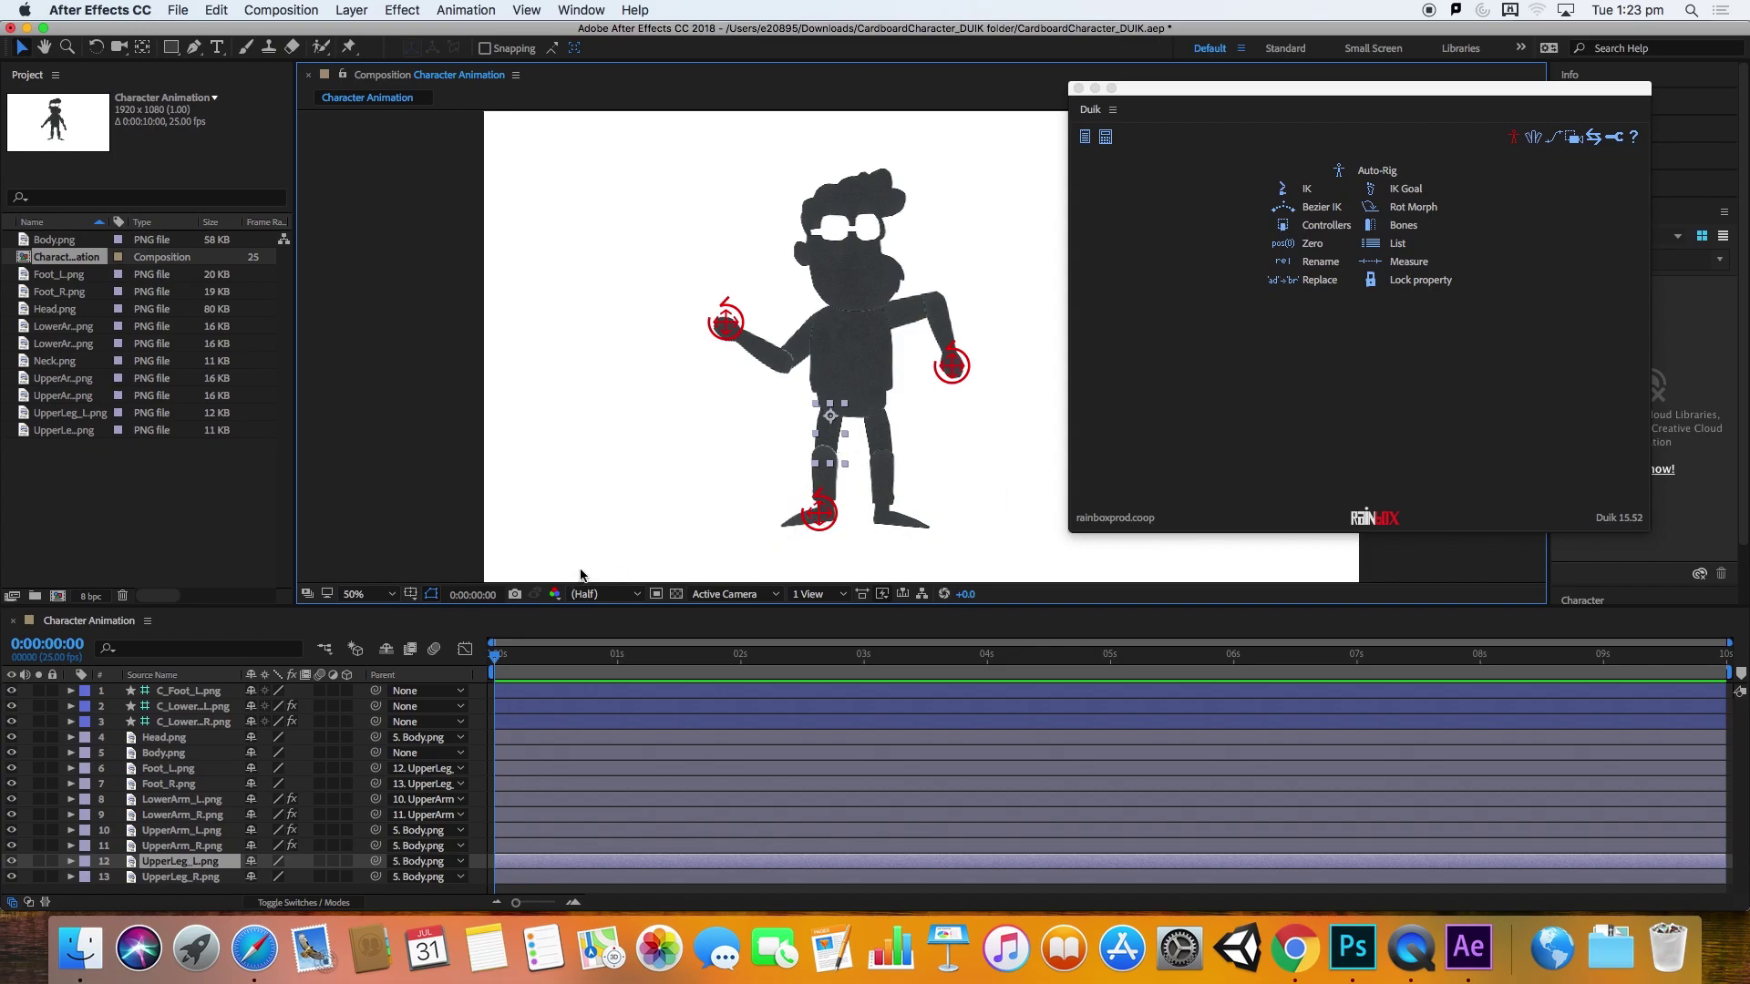
# Step: Create a 2-Layer IK from the C_Foot_L.png controller, Foot_L.png and UpperLeg_L.png
pyautogui.click(202, 693)
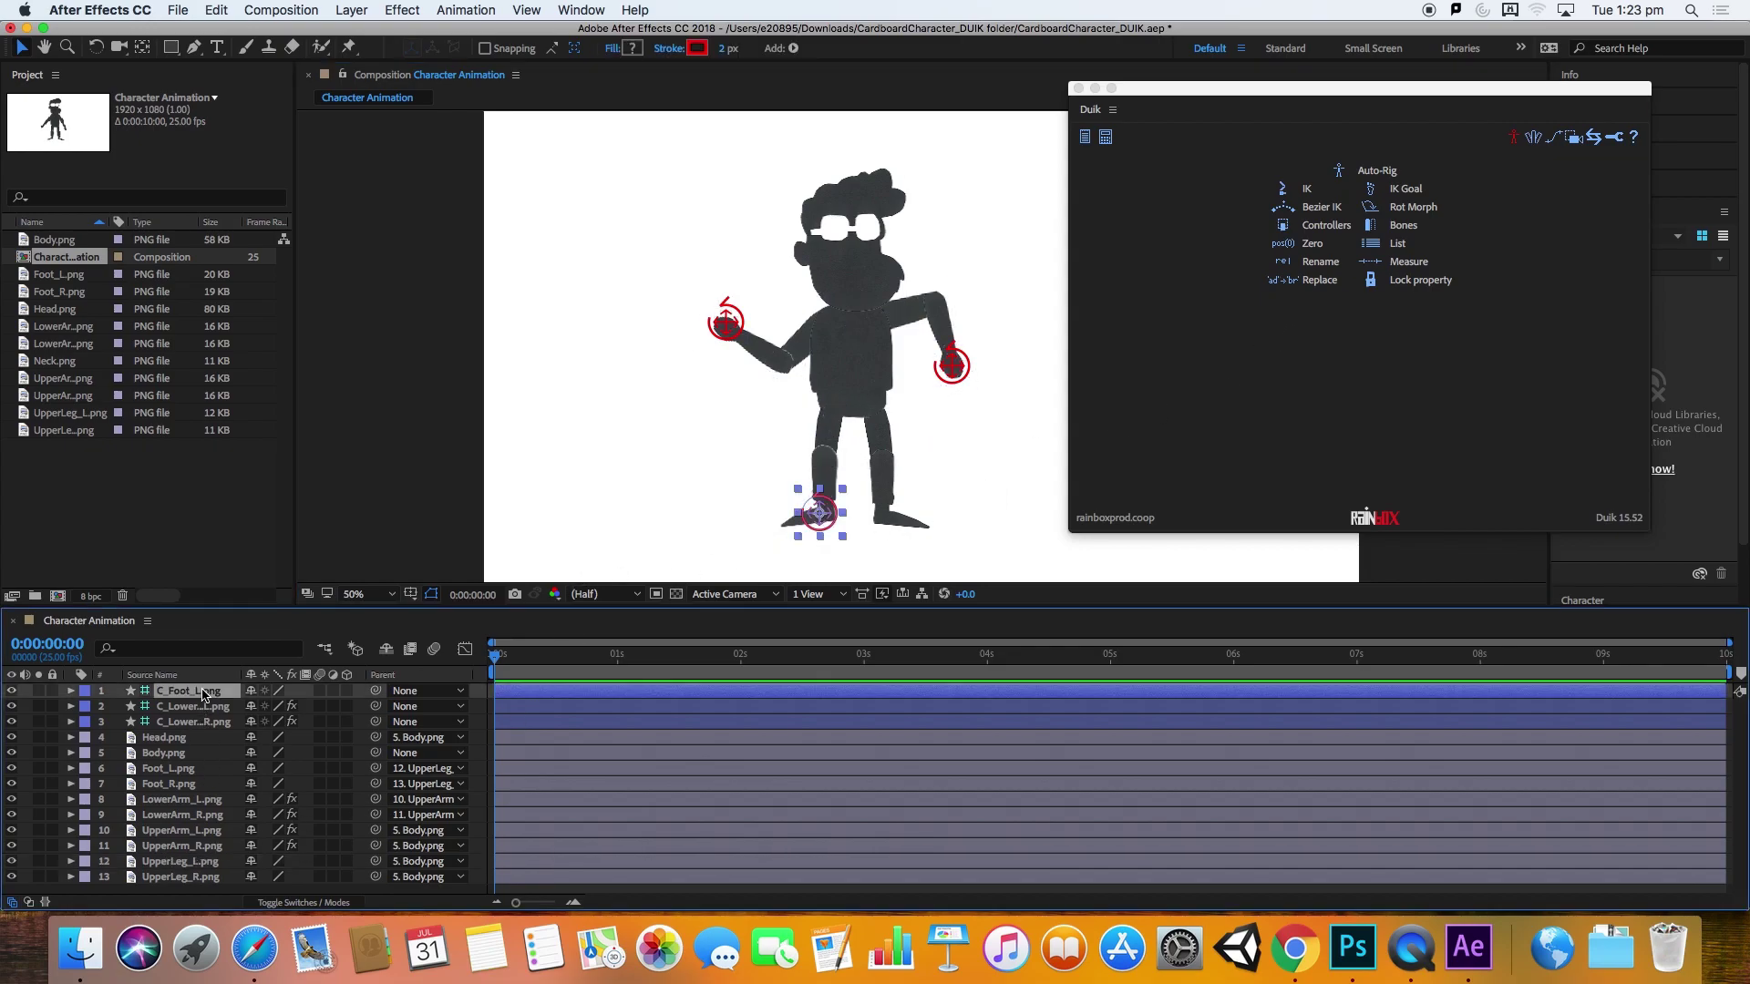
pyautogui.keyDown('super'); pyautogui.click(201, 769); pyautogui.keyUp('super')
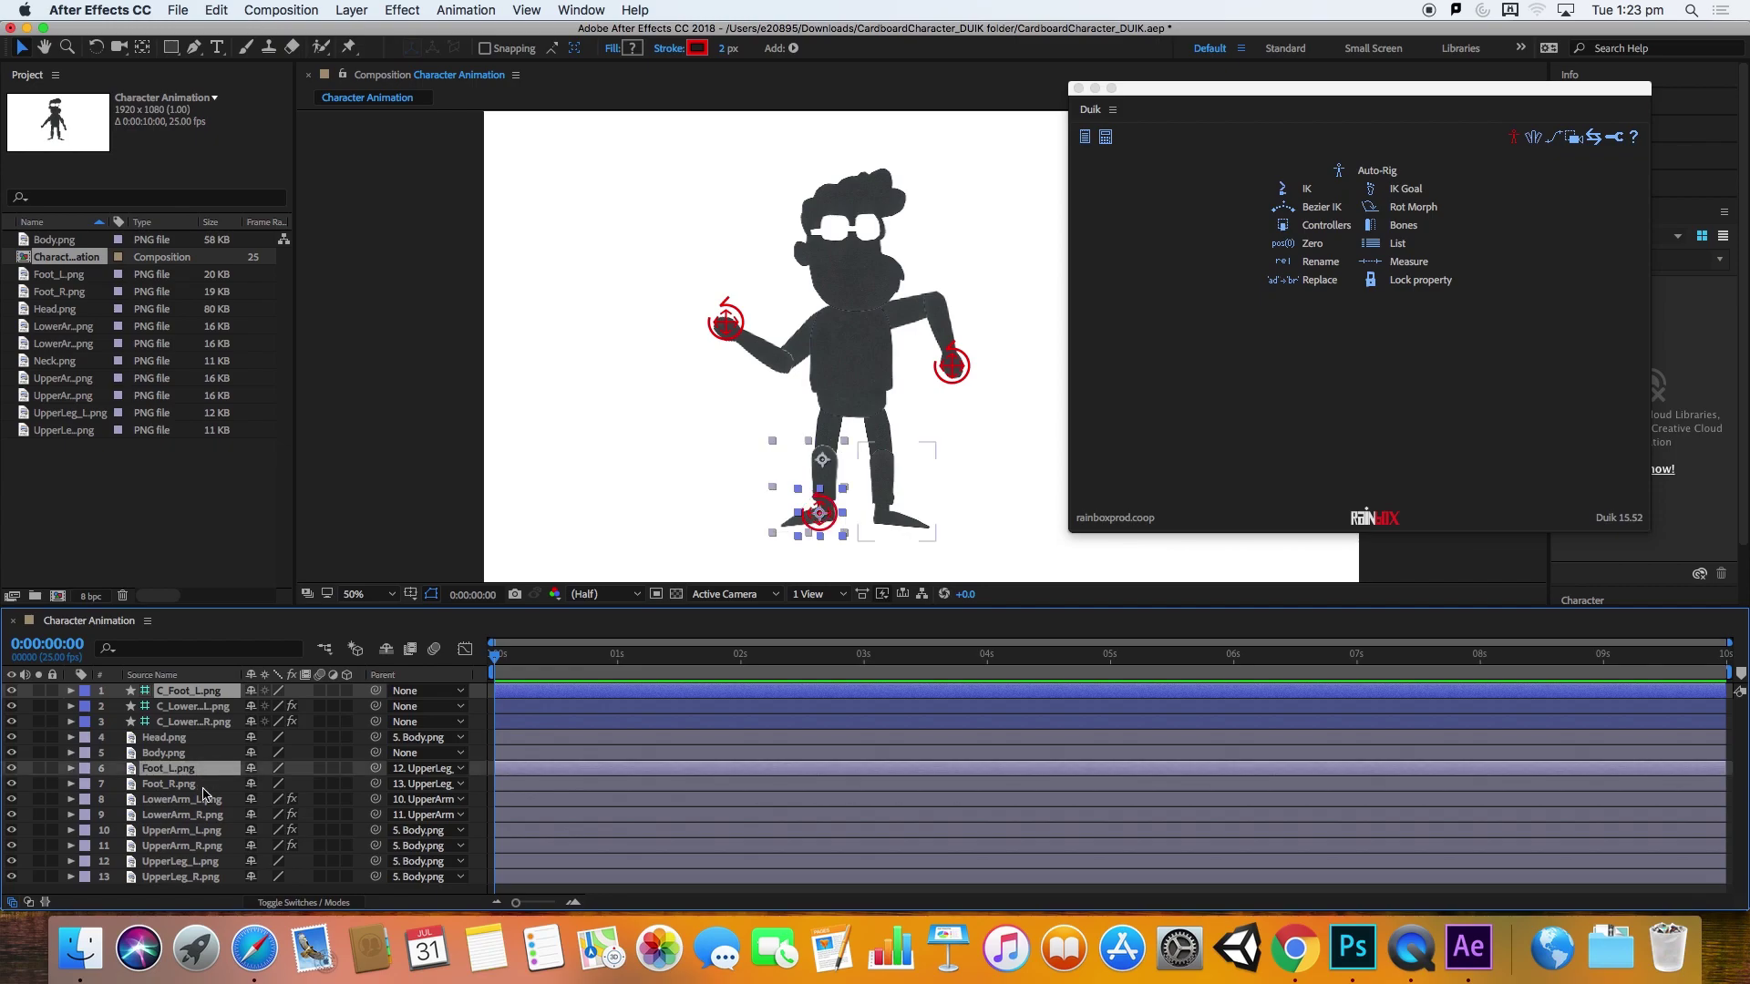
pyautogui.keyDown('super'); pyautogui.click(202, 860); pyautogui.keyUp('super')
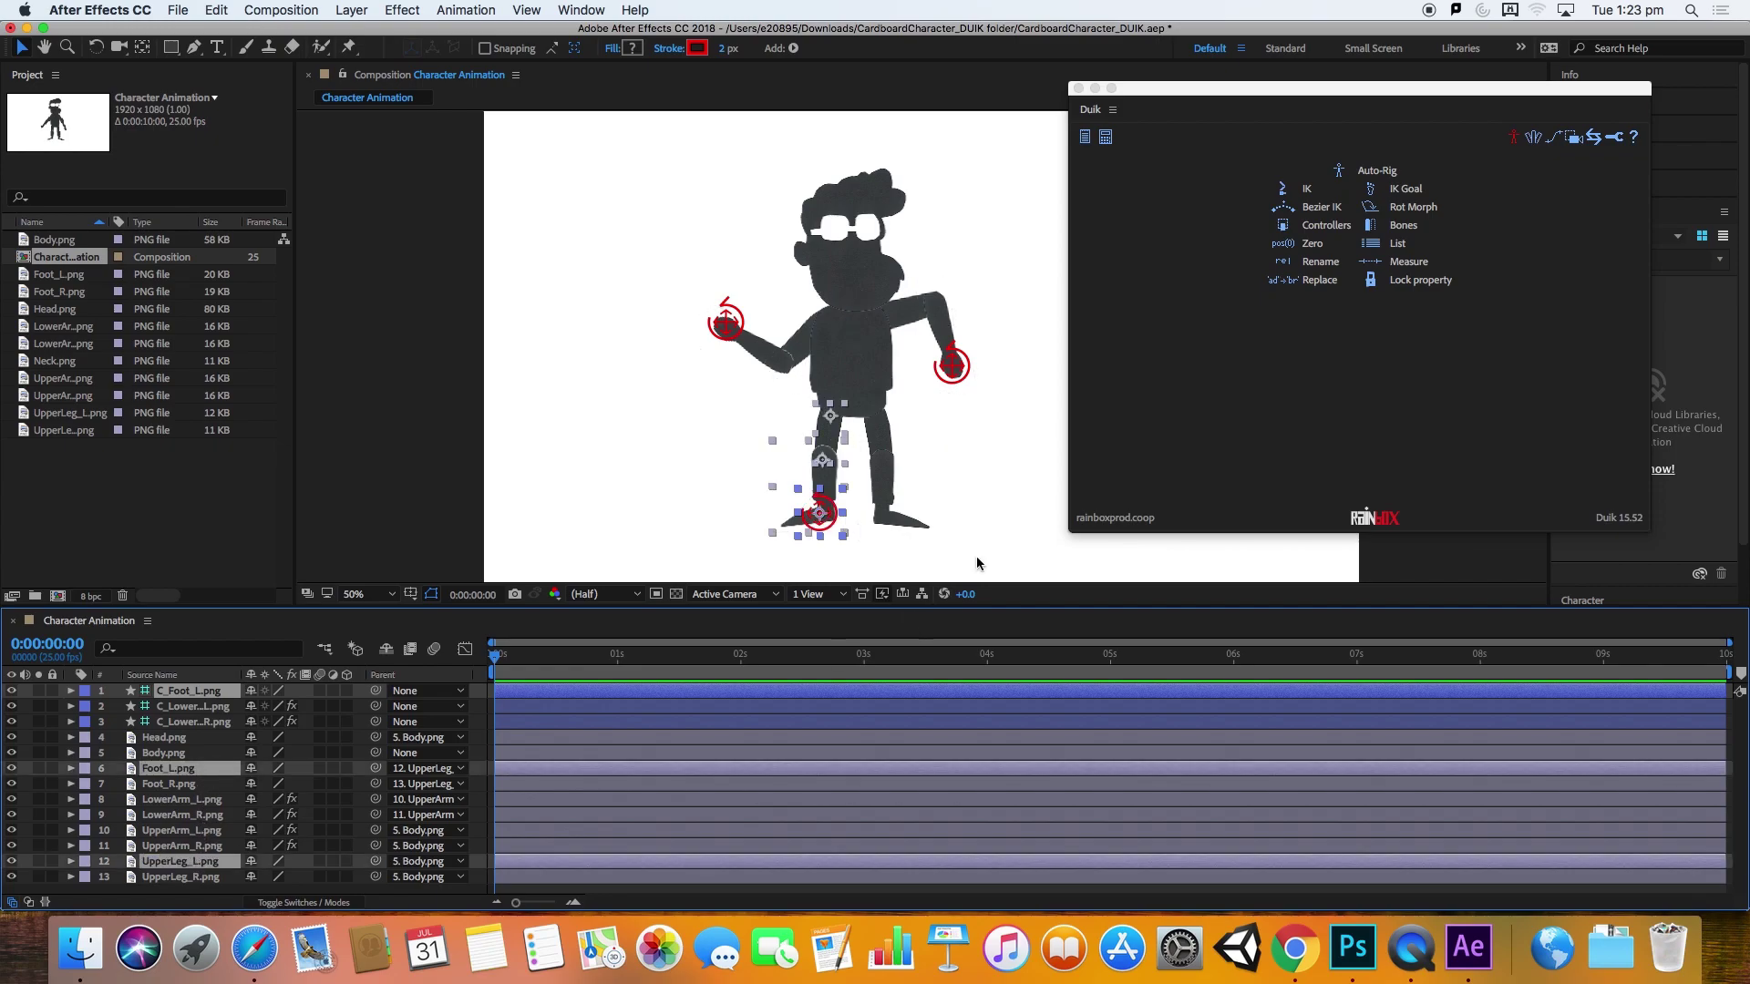
pyautogui.click(1294, 190)
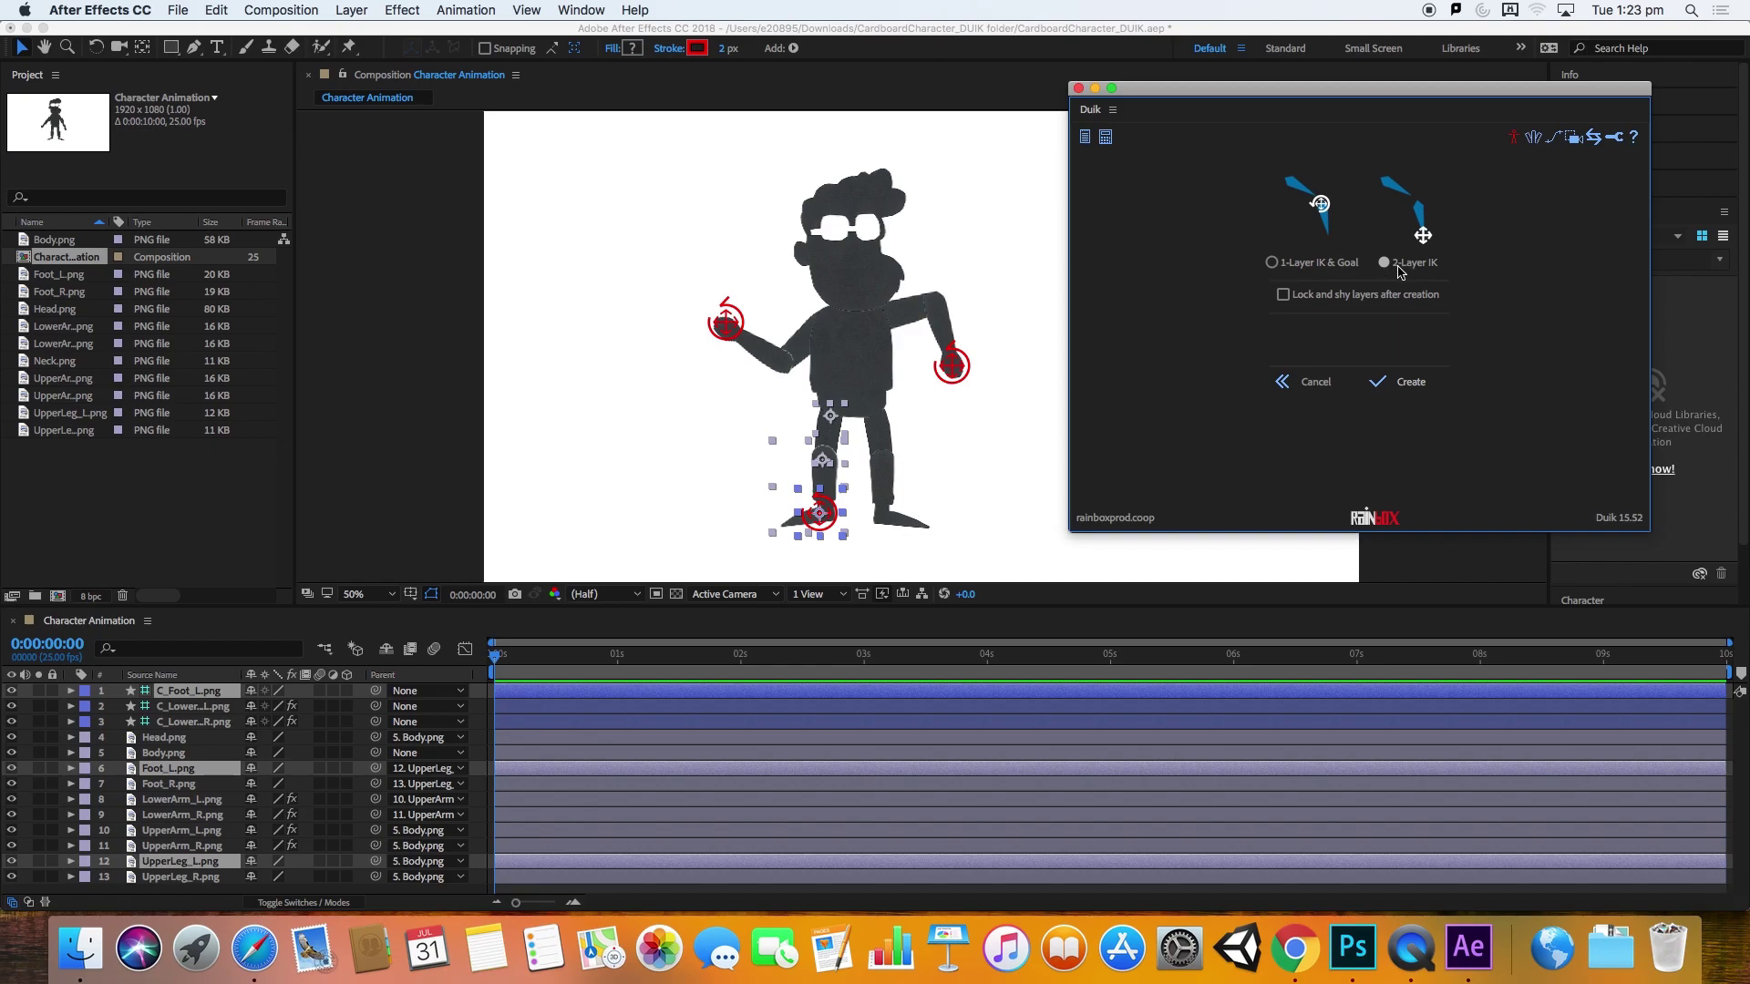
pyautogui.click(1410, 384)
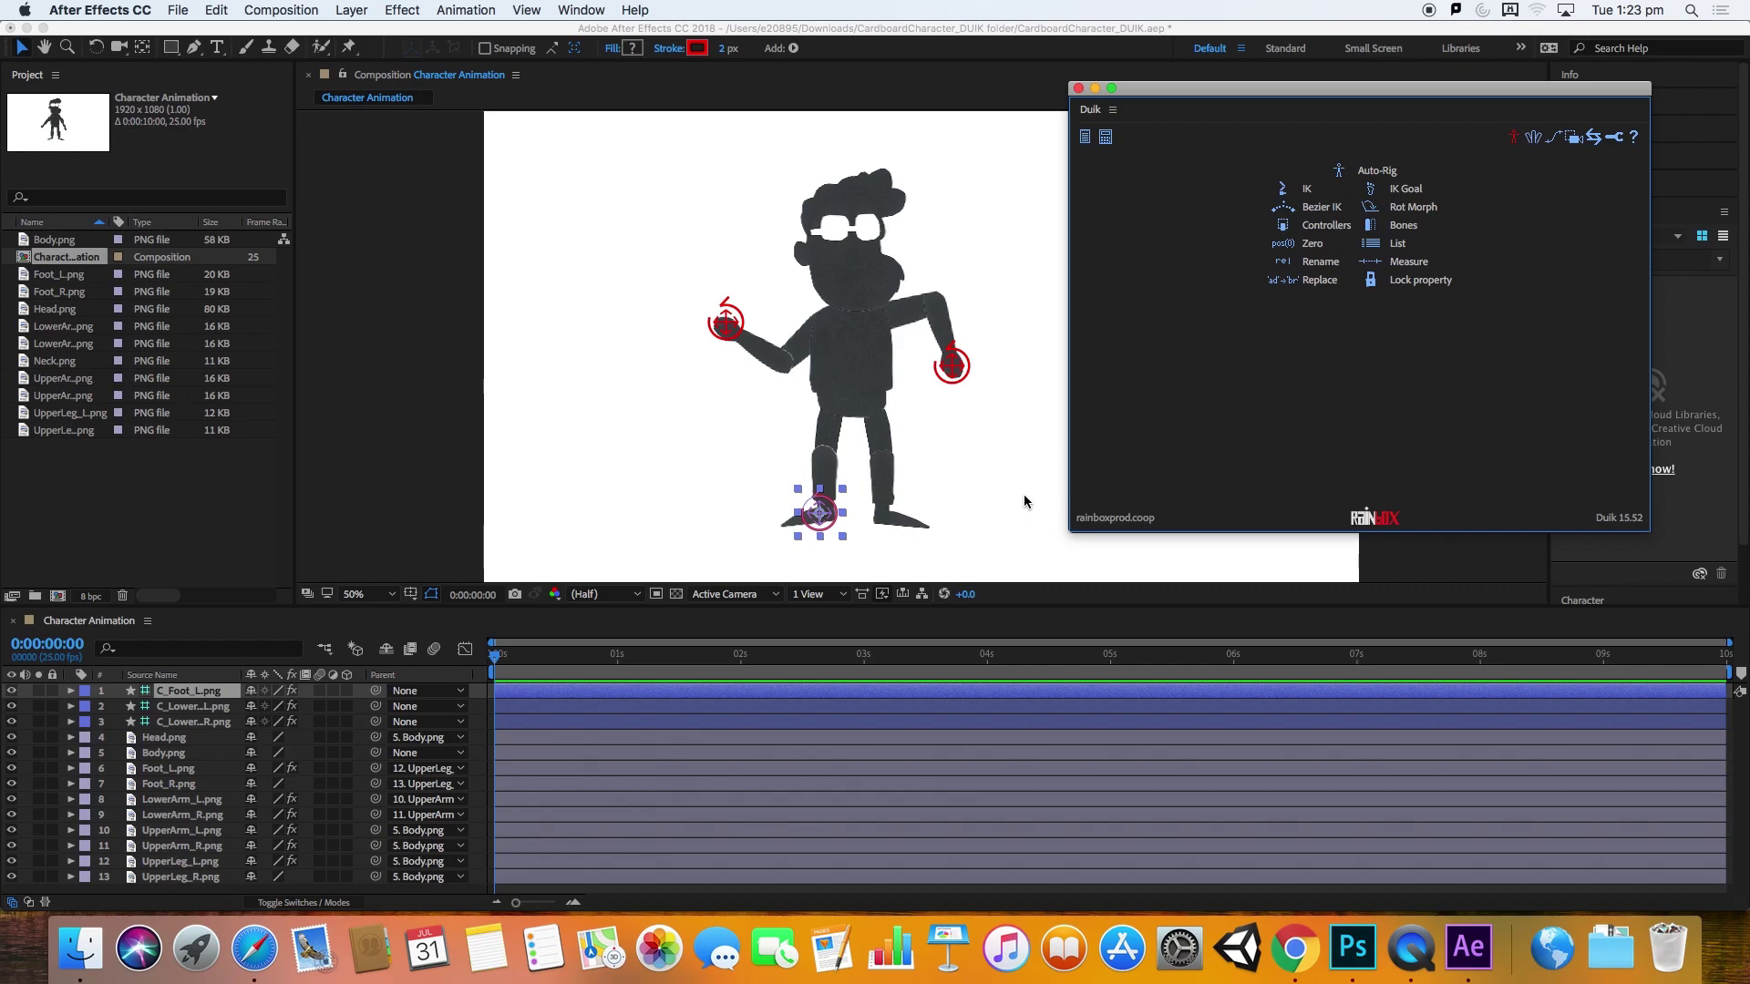
# Step: Move the Foot_L controller slightly up and outward so the leg bends at the knee, and save the project
pyautogui.moveTo(811, 509); pyautogui.dragTo(774, 484)
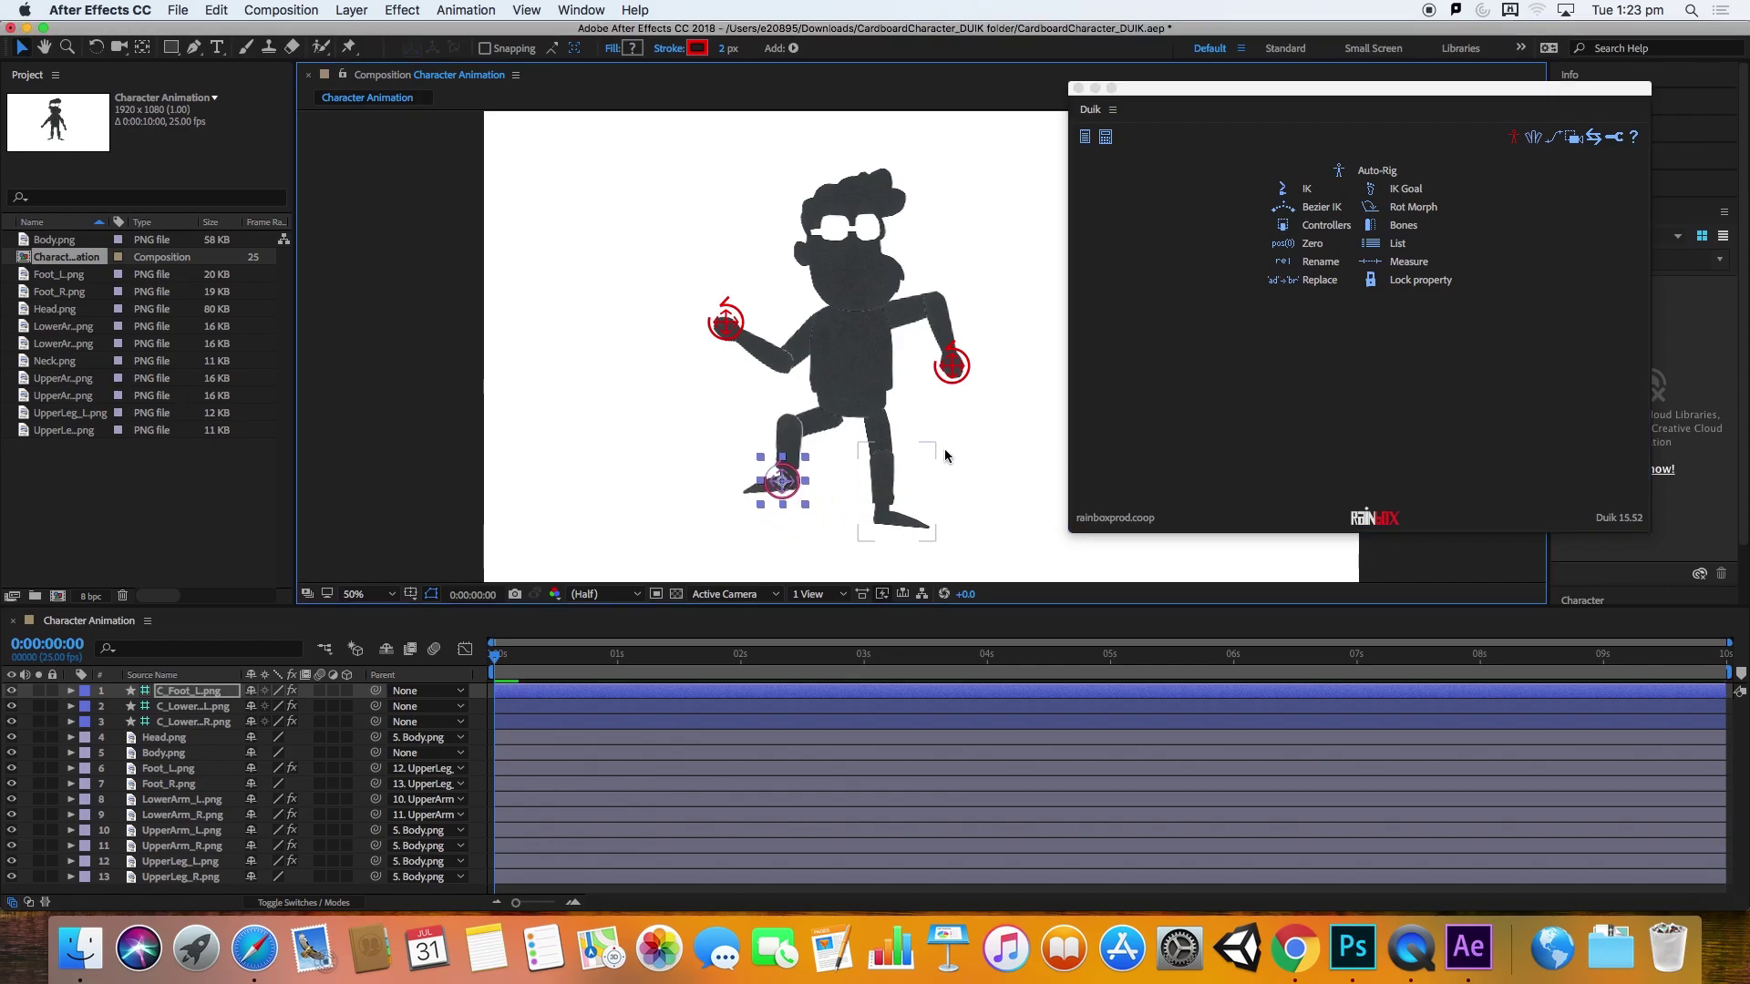
pyautogui.click(998, 438)
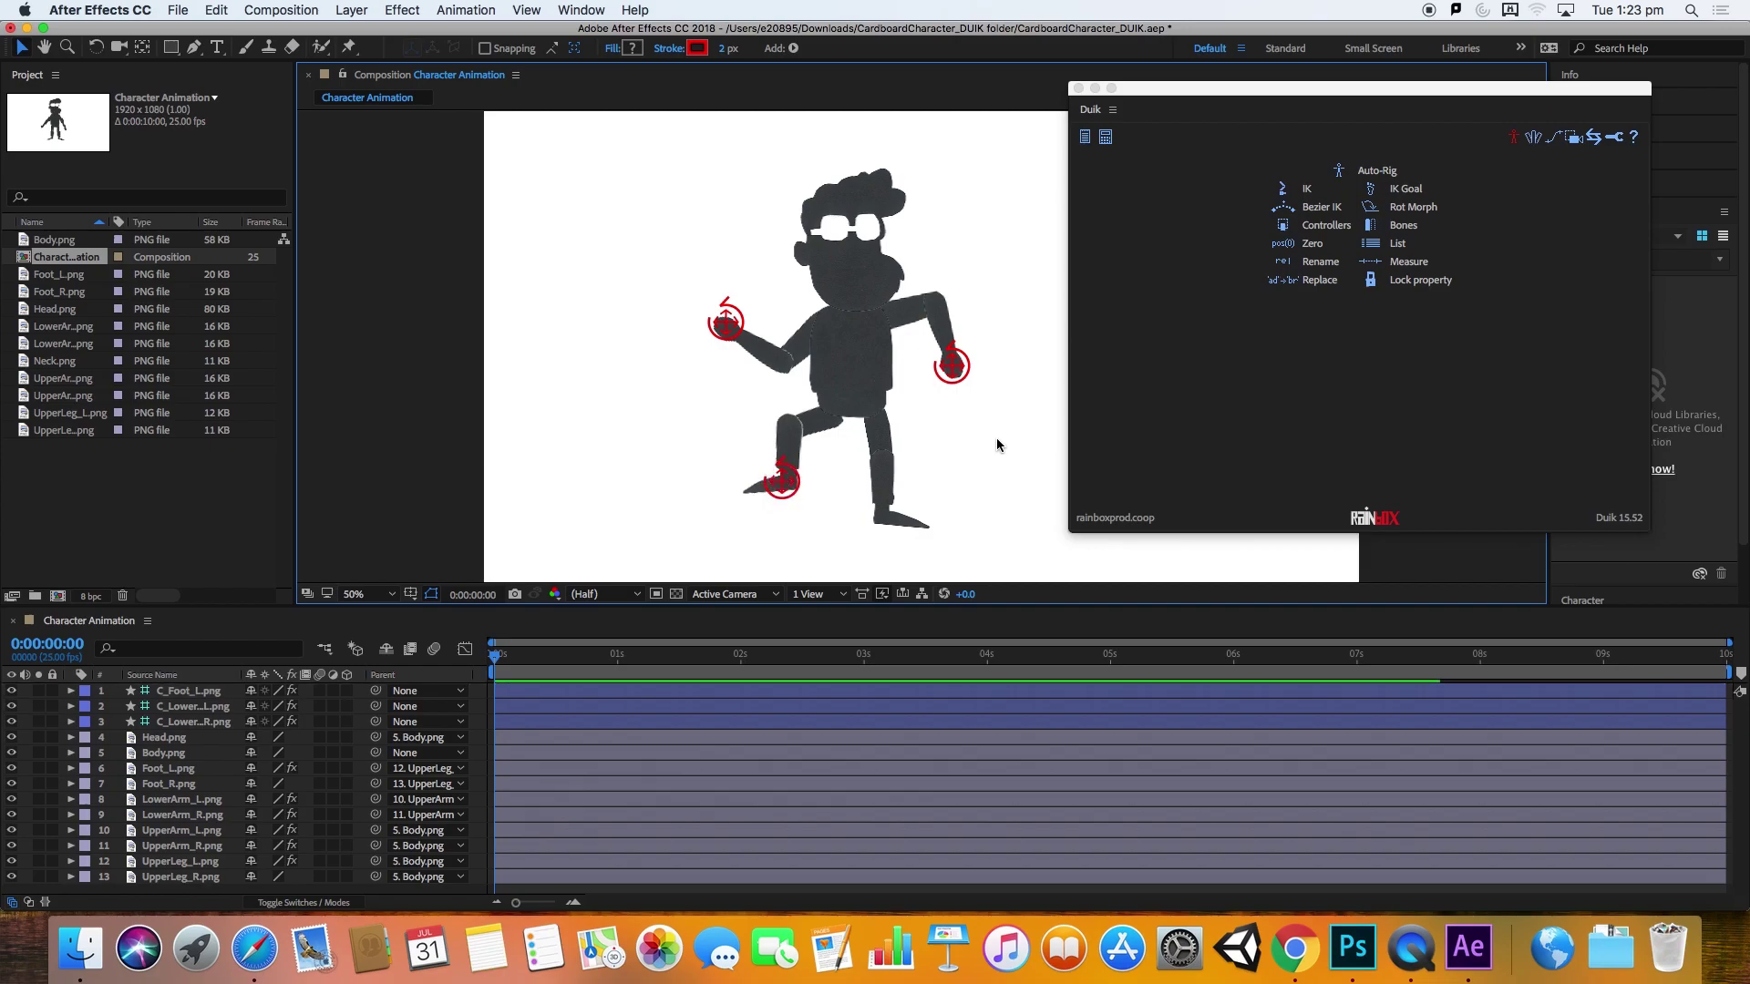
pyautogui.press('super+s')
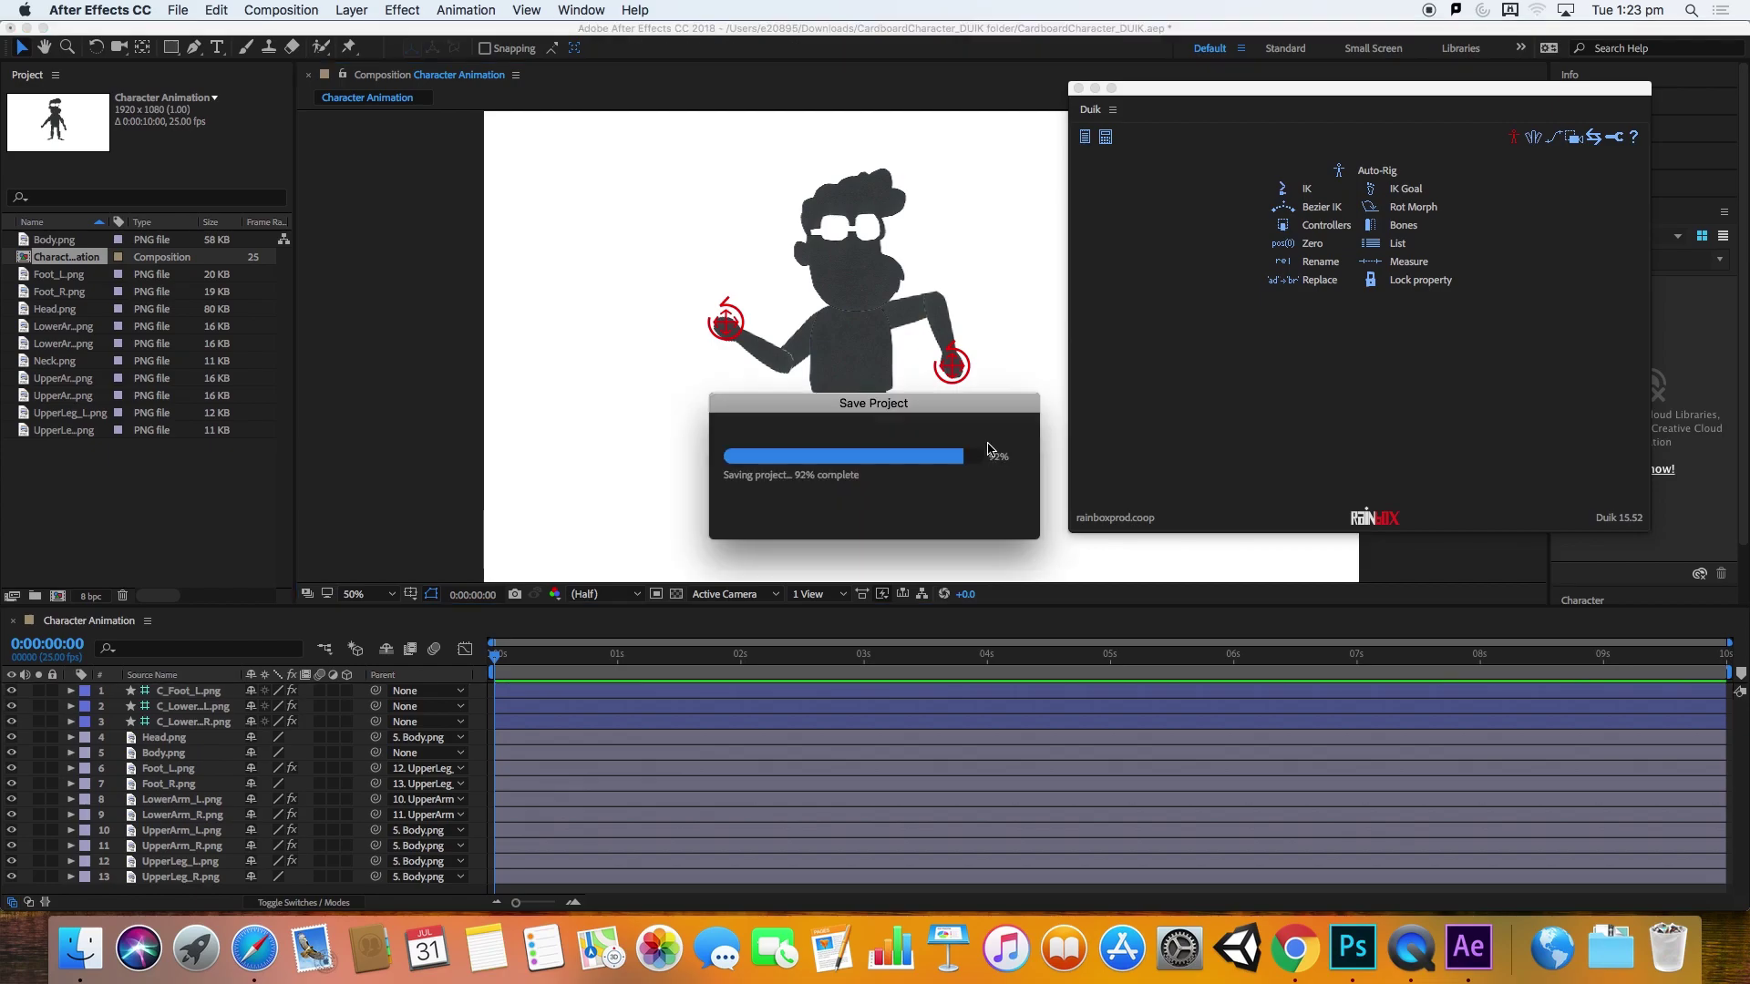